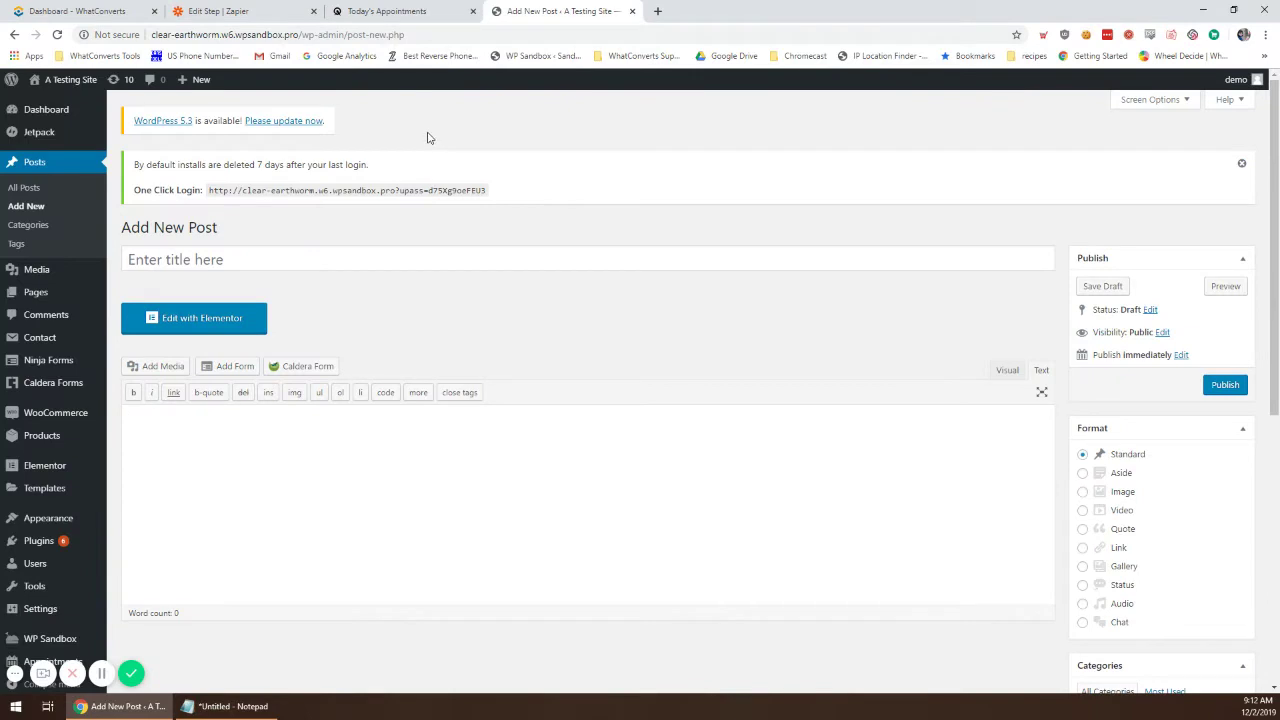
Step: Switch to the Acuity 'Today's Appointments' tab and scroll the sidebar to Business Settings
{"action": "left_click", "coordinate": [222, 10]}
{"action": "left_click", "coordinate": [405, 11]}
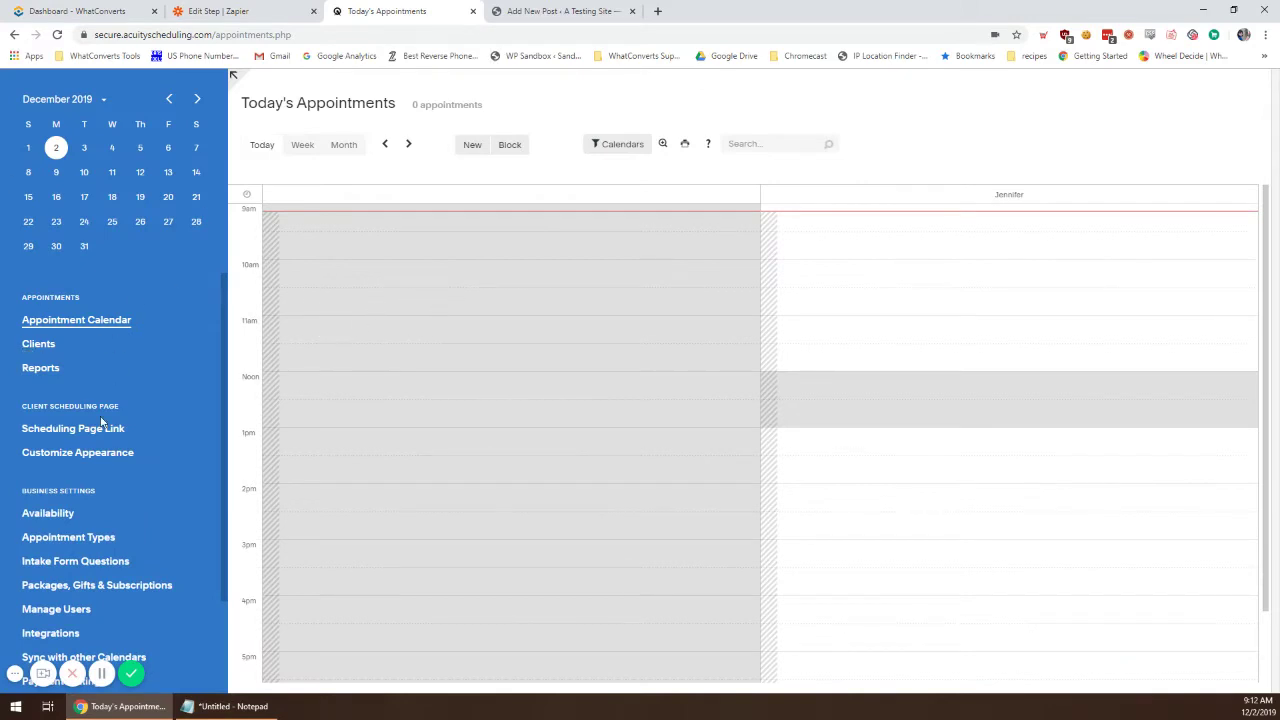
{"action": "scroll", "coordinate": [132, 392], "scroll_direction": "down", "scroll_amount": 1}
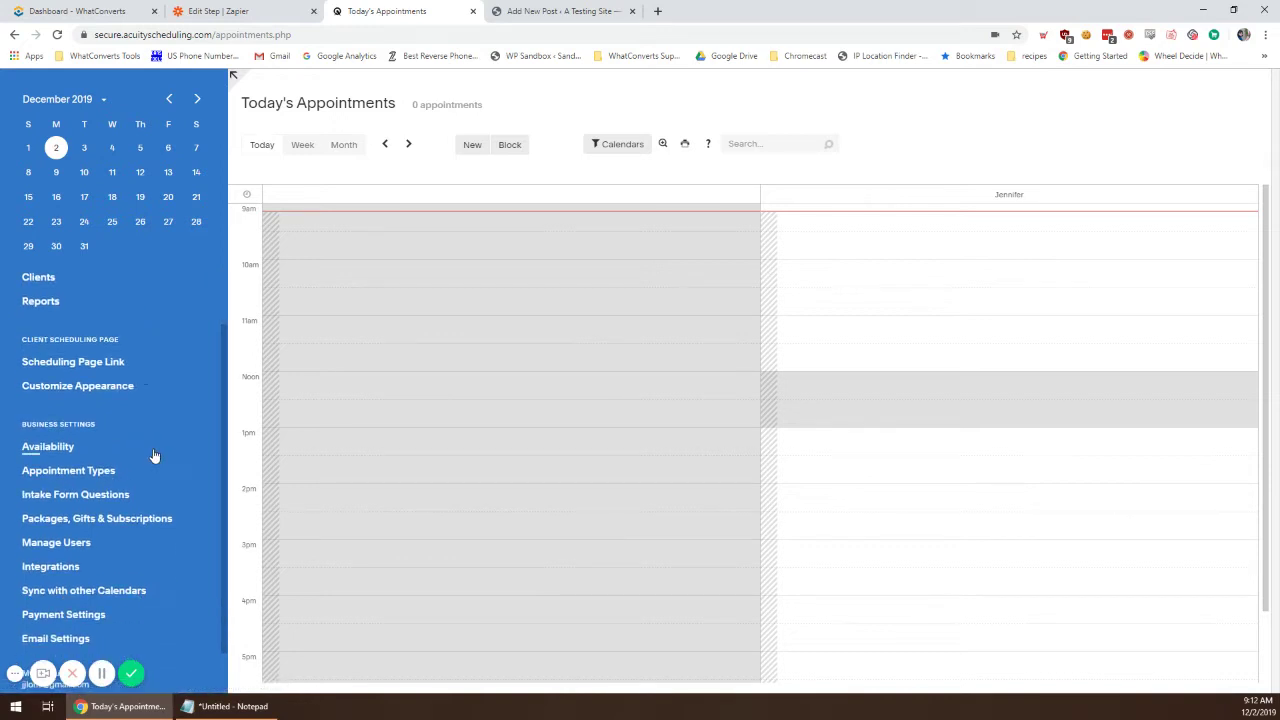
{"action": "scroll", "coordinate": [112, 490], "scroll_direction": "down", "scroll_amount": 1}
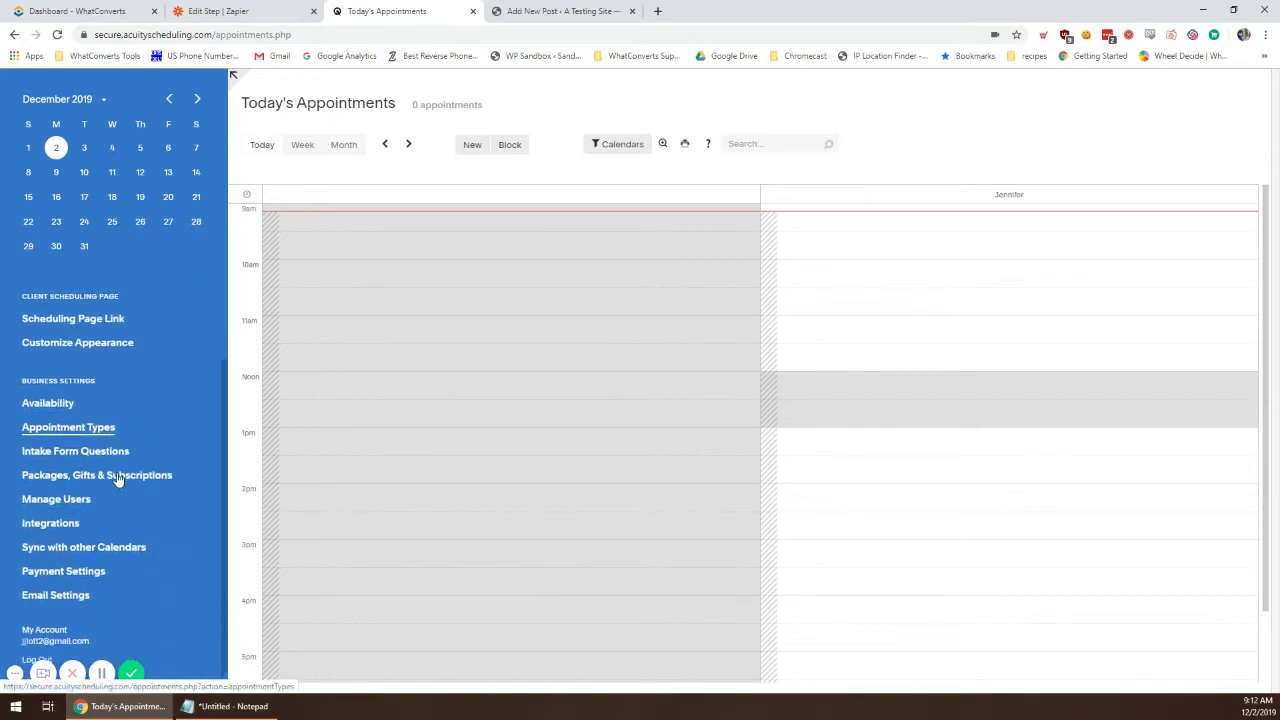
{"action": "scroll", "coordinate": [105, 505], "scroll_direction": "up", "scroll_amount": 1}
Step: Create an internal-use-only custom intake form named 'Traffic Source' with a textbox question
{"action": "left_click", "coordinate": [95, 511]}
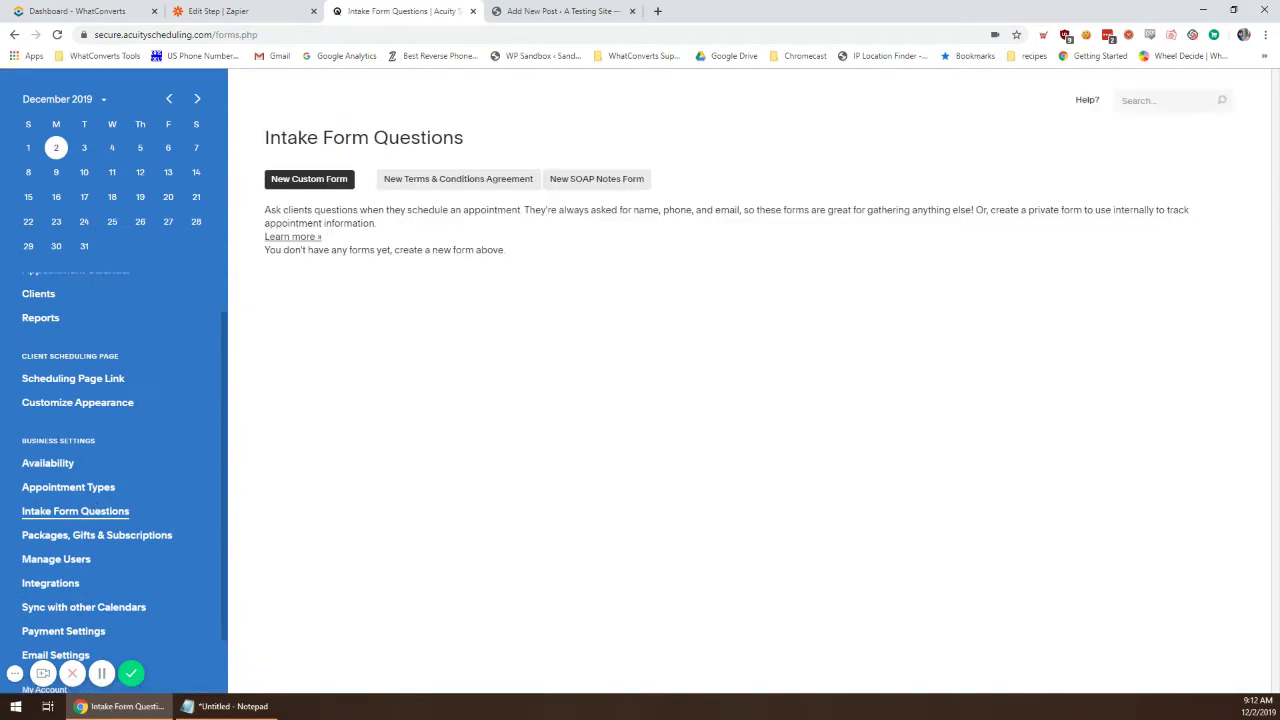
{"action": "left_click", "coordinate": [309, 179]}
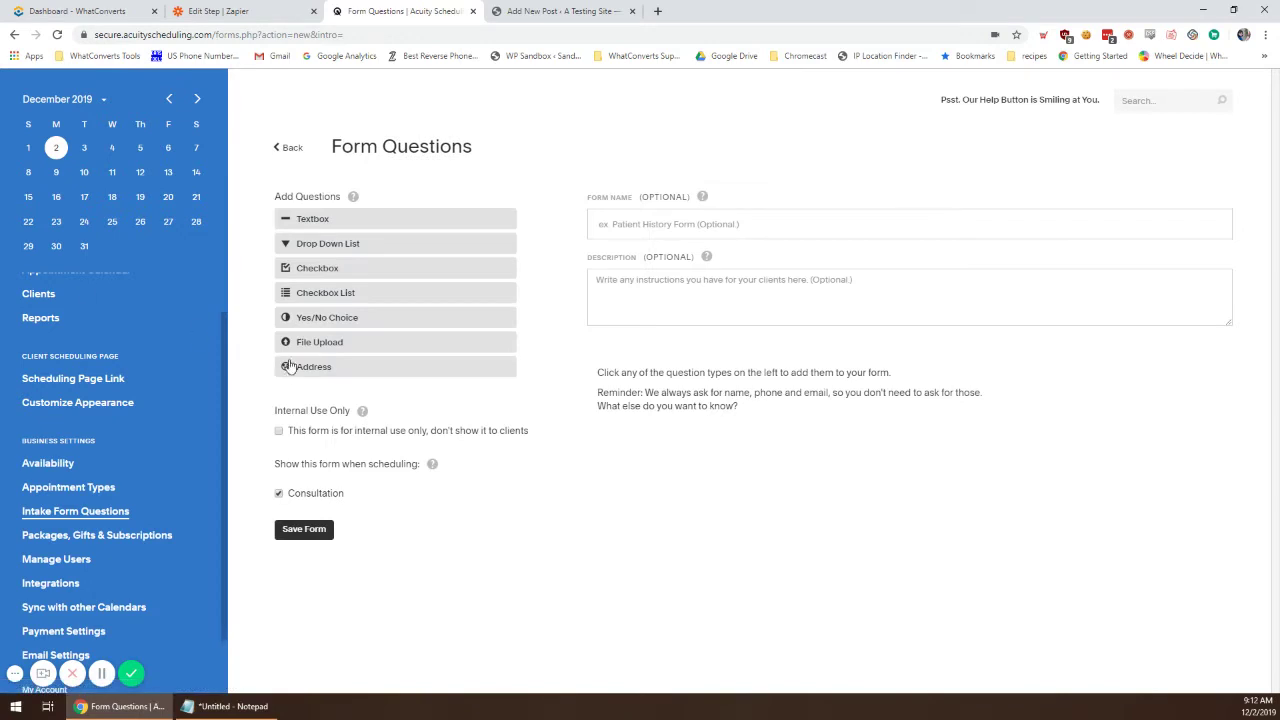
{"action": "left_click", "coordinate": [279, 431]}
{"action": "left_click", "coordinate": [716, 222]}
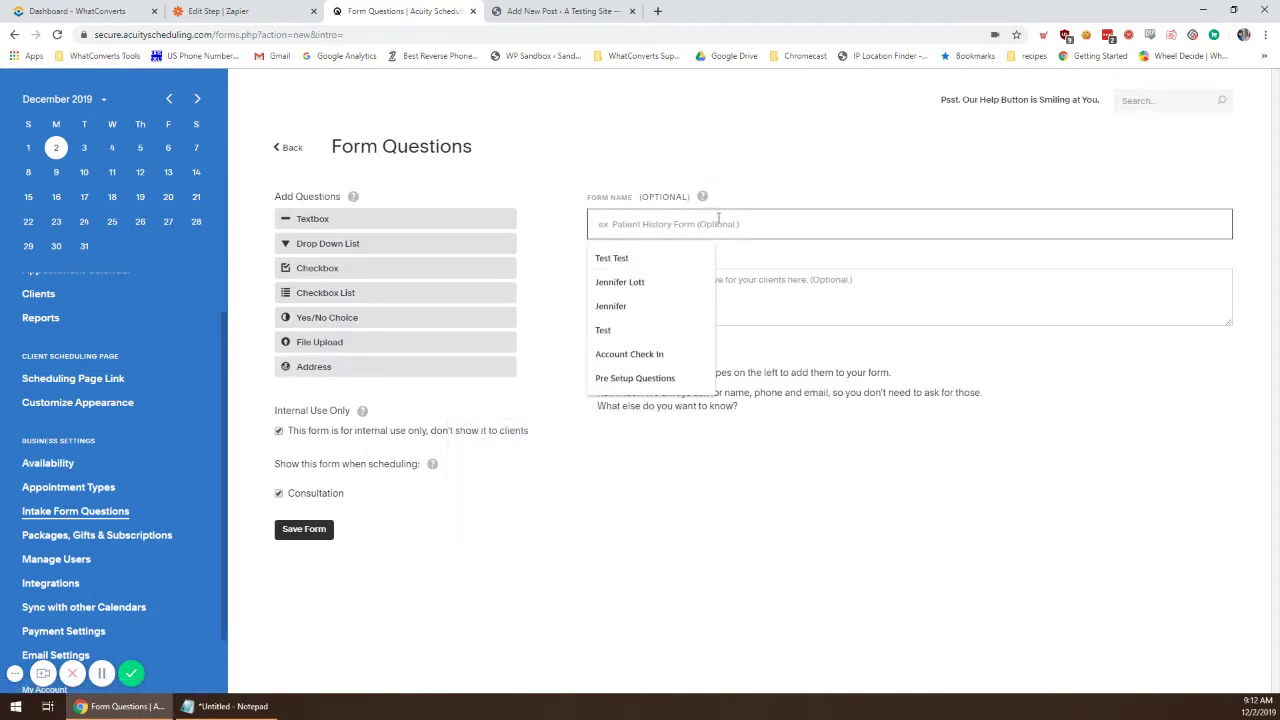
{"action": "type", "text": "Traffic Source"}
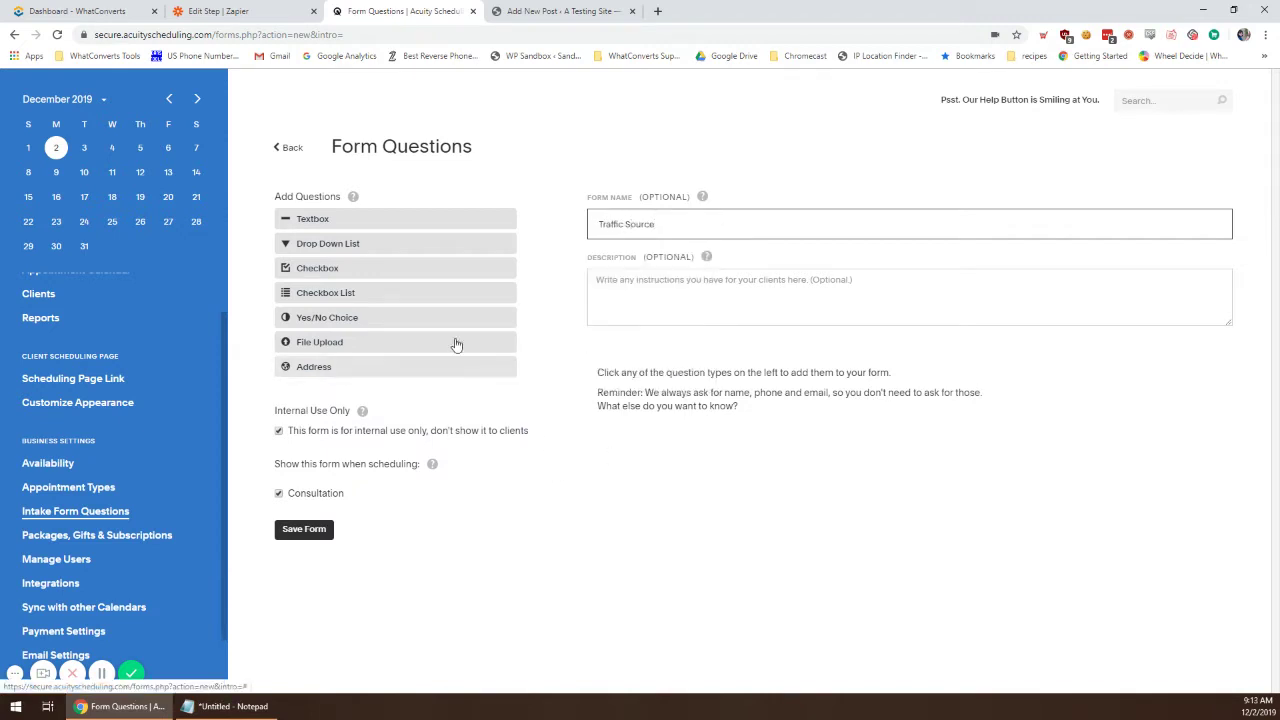
{"action": "left_click", "coordinate": [460, 220]}
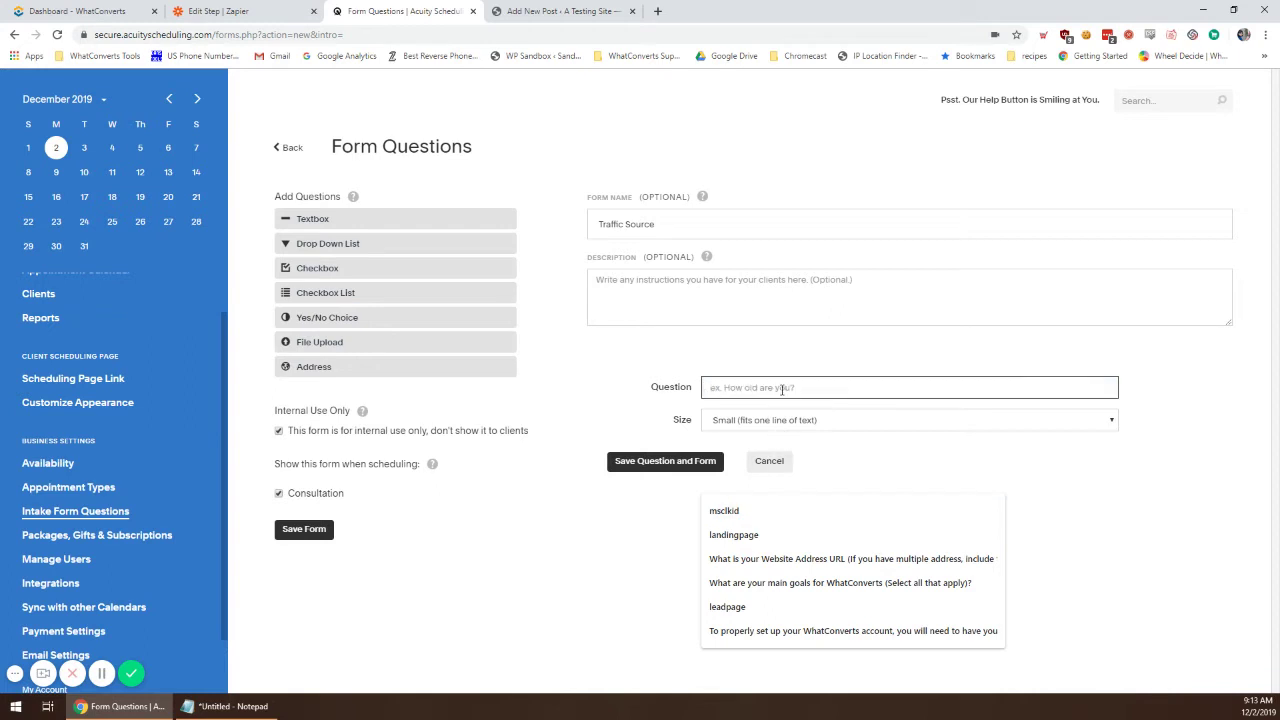
Step: Name the first textbox question 'source' and save it to the form
{"action": "left_click", "coordinate": [771, 424]}
{"action": "left_click", "coordinate": [776, 424]}
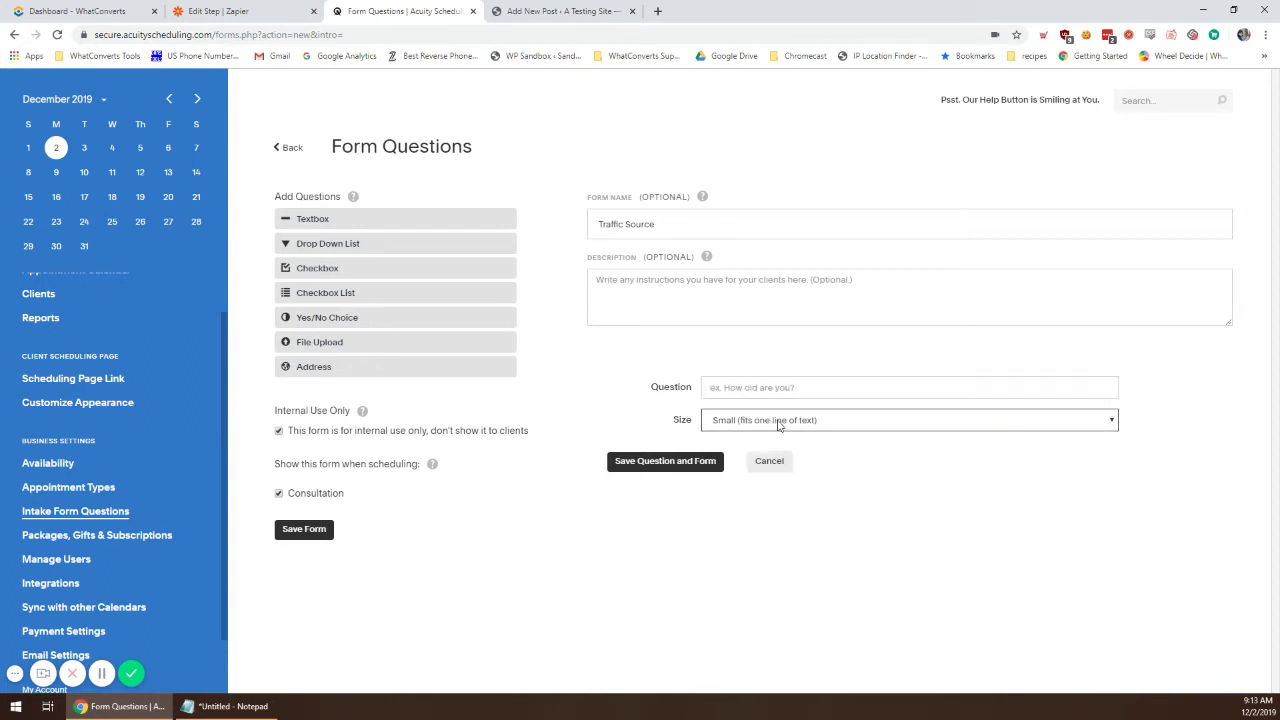
{"action": "left_click", "coordinate": [737, 385]}
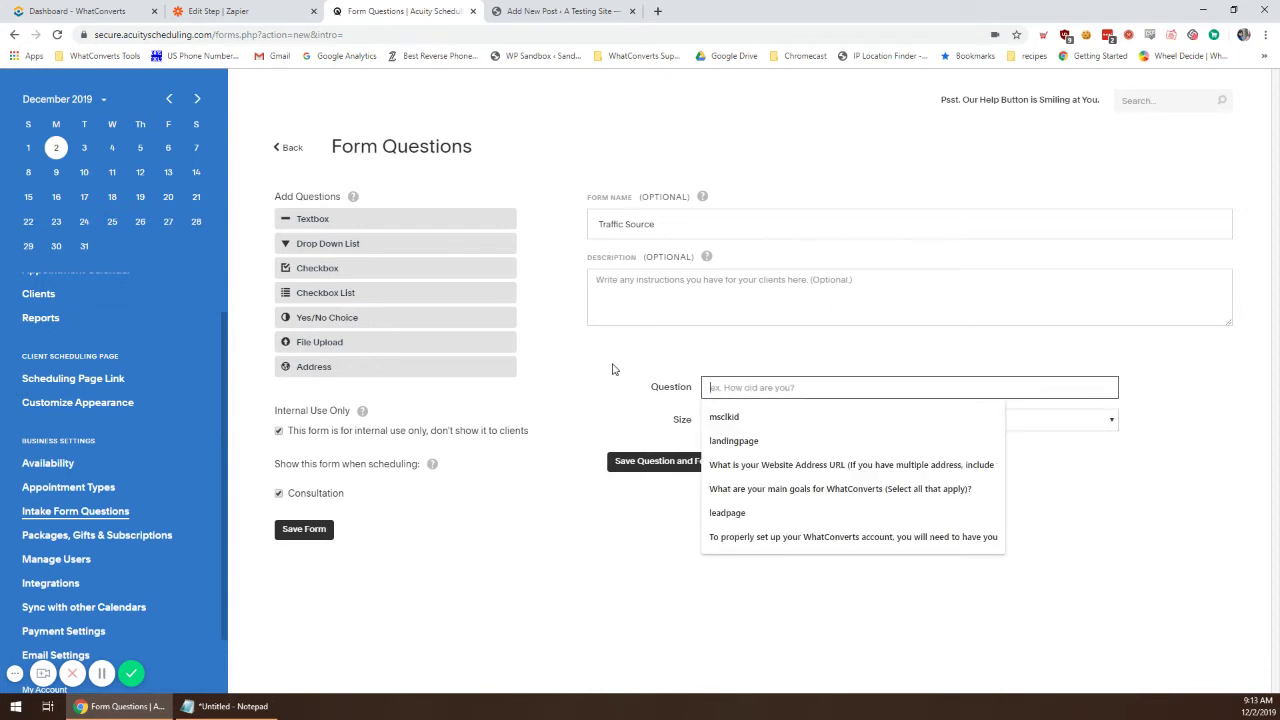
{"action": "left_click", "coordinate": [101, 673]}
{"action": "left_click", "coordinate": [766, 386]}
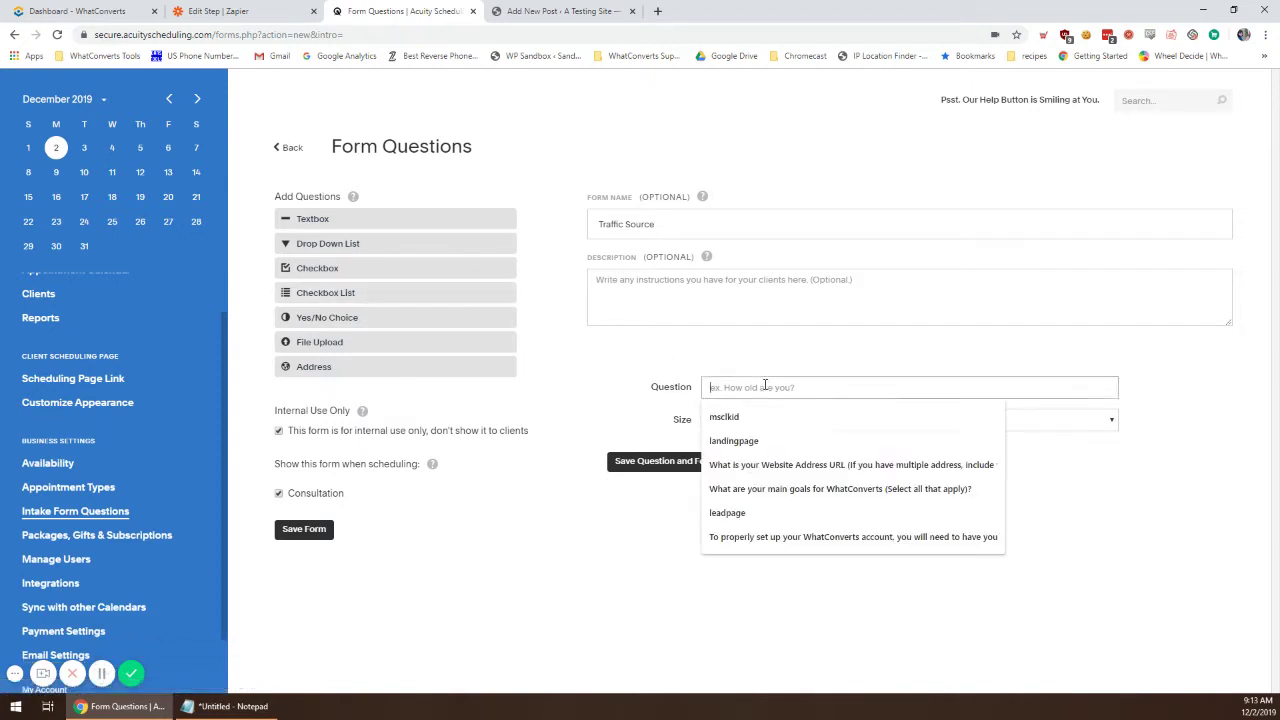
{"action": "type", "text": "Sou"}
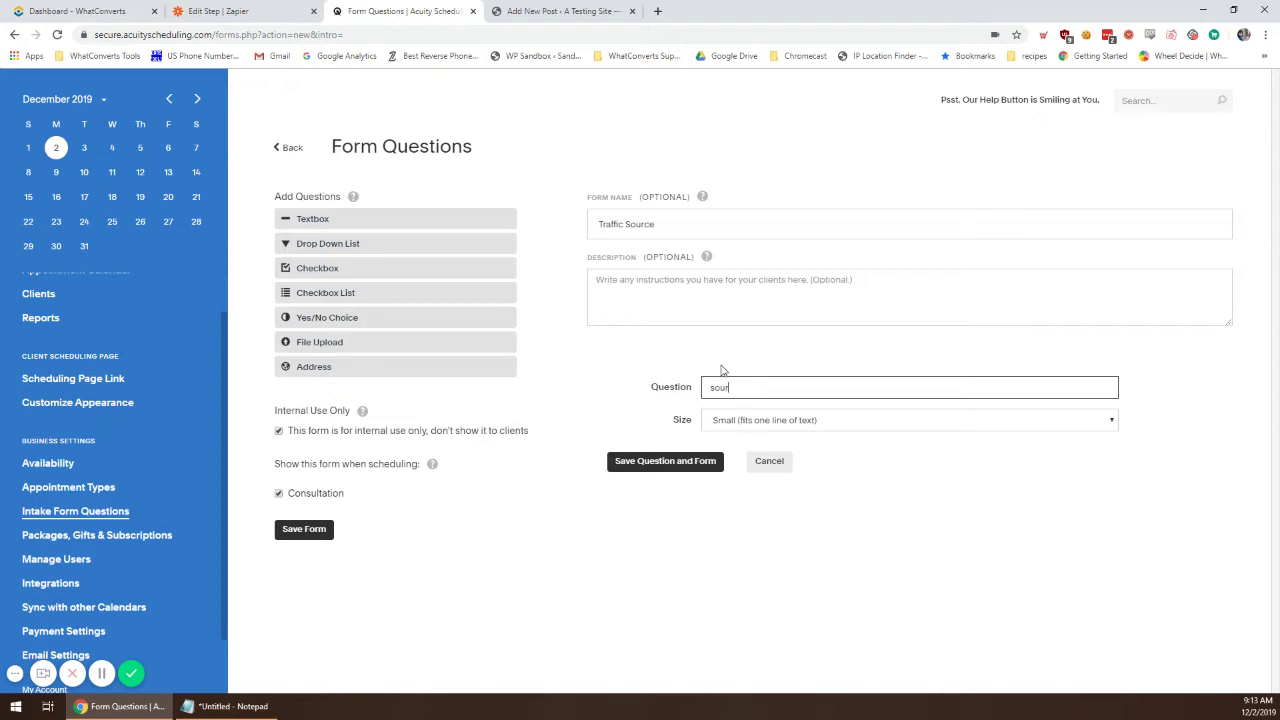
{"action": "left_click", "coordinate": [665, 460]}
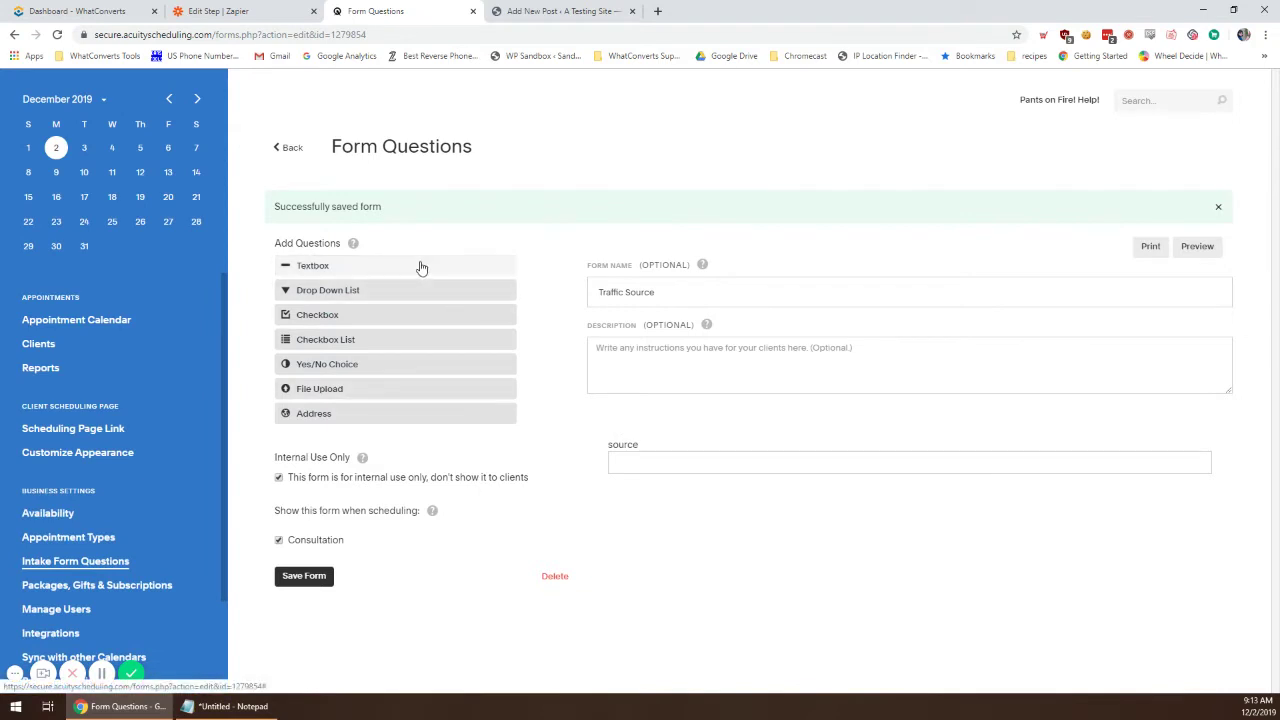
Step: Add and save a 'medium' textbox question
{"action": "left_click", "coordinate": [672, 466]}
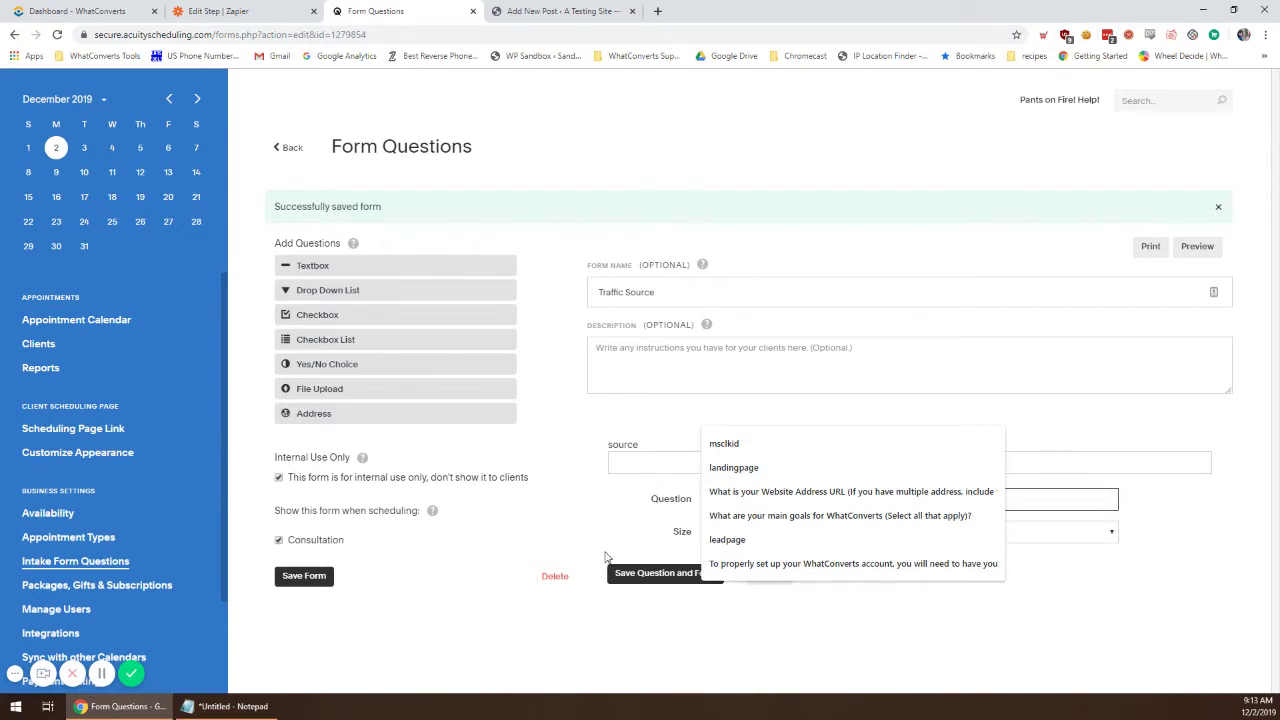
{"action": "left_click", "coordinate": [858, 490]}
{"action": "type", "text": "medium"}
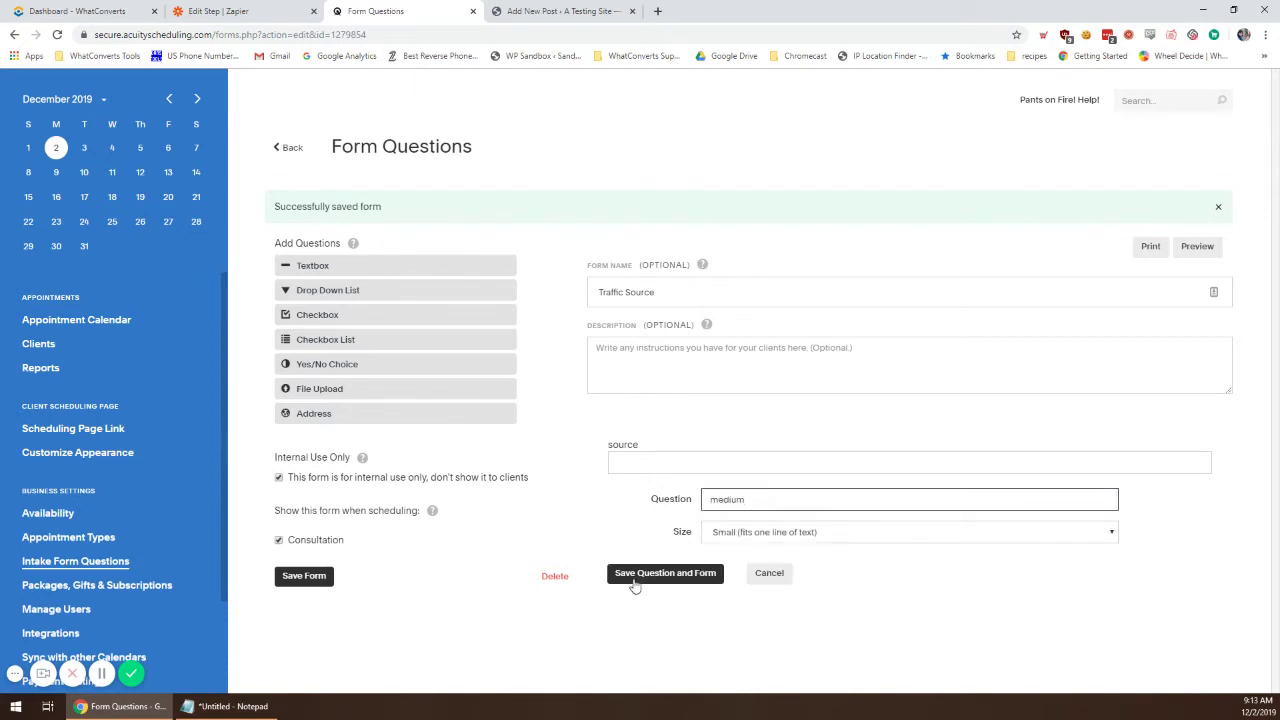
{"action": "left_click", "coordinate": [664, 574]}
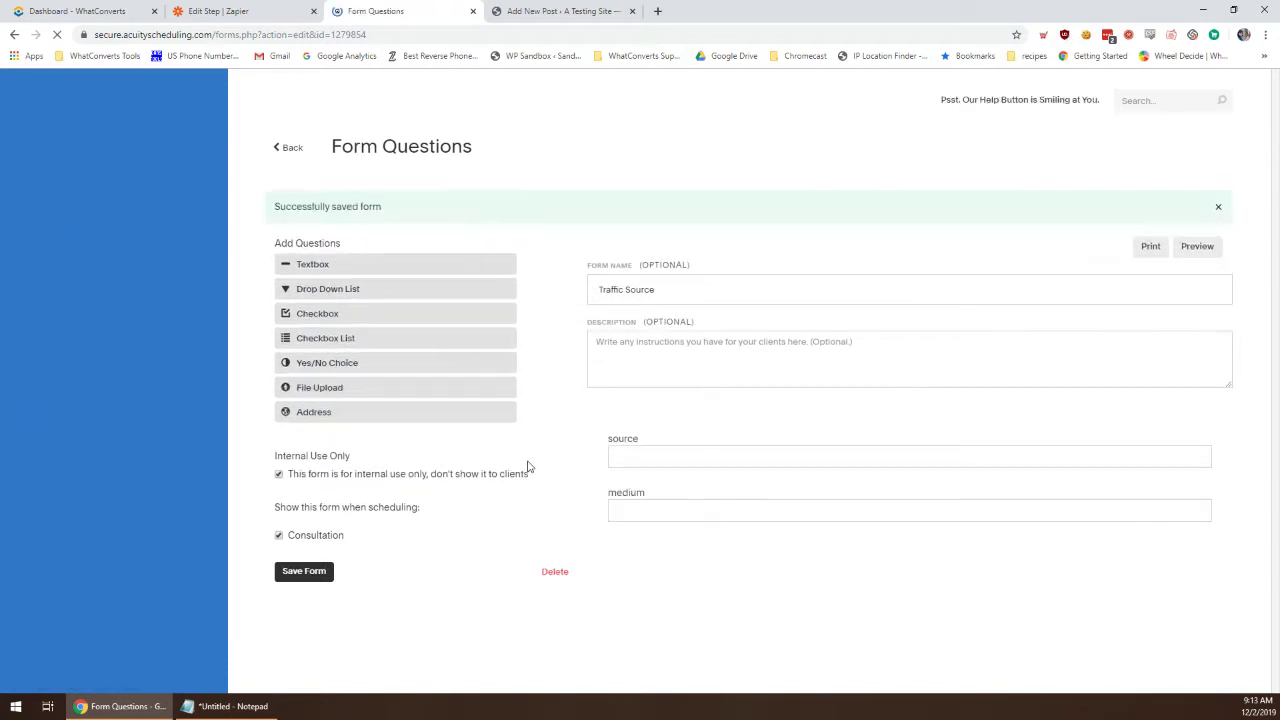
Step: Add and save a 'campaign' question, then draft a 'content' question
{"action": "left_click", "coordinate": [305, 265]}
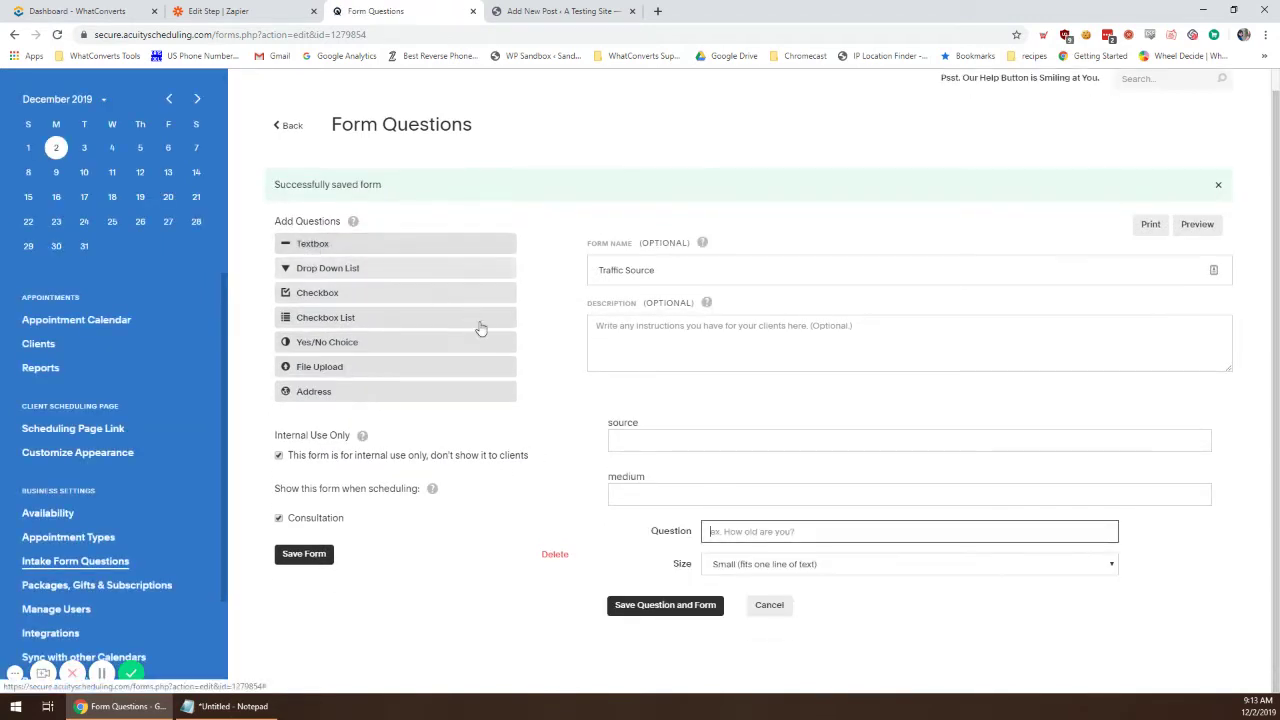
{"action": "left_click", "coordinate": [728, 530]}
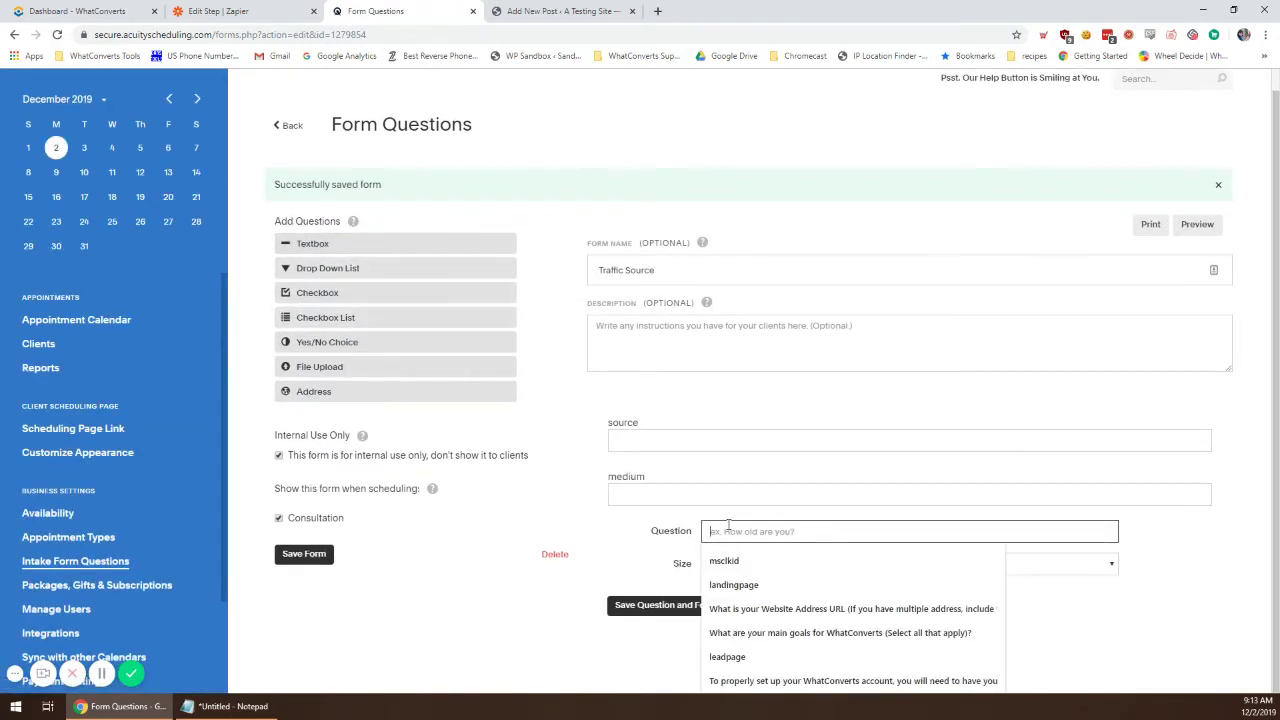
{"action": "type", "text": "campaign"}
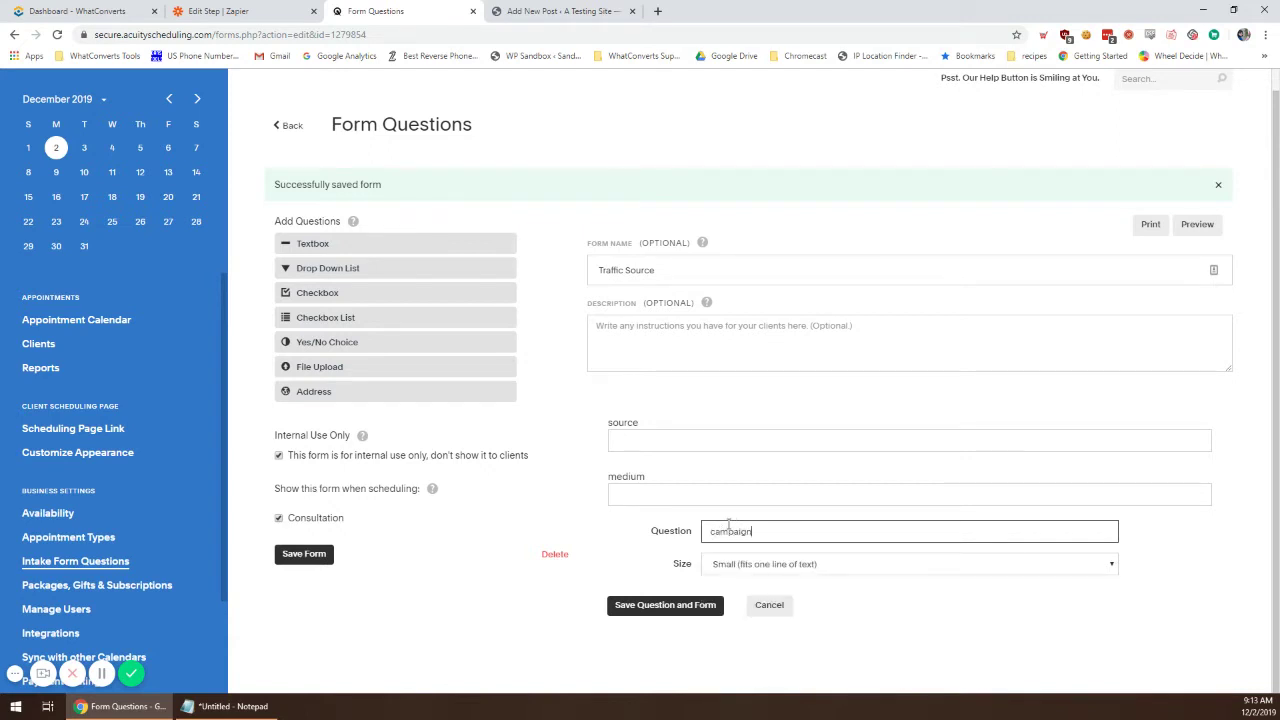
{"action": "left_click", "coordinate": [660, 607]}
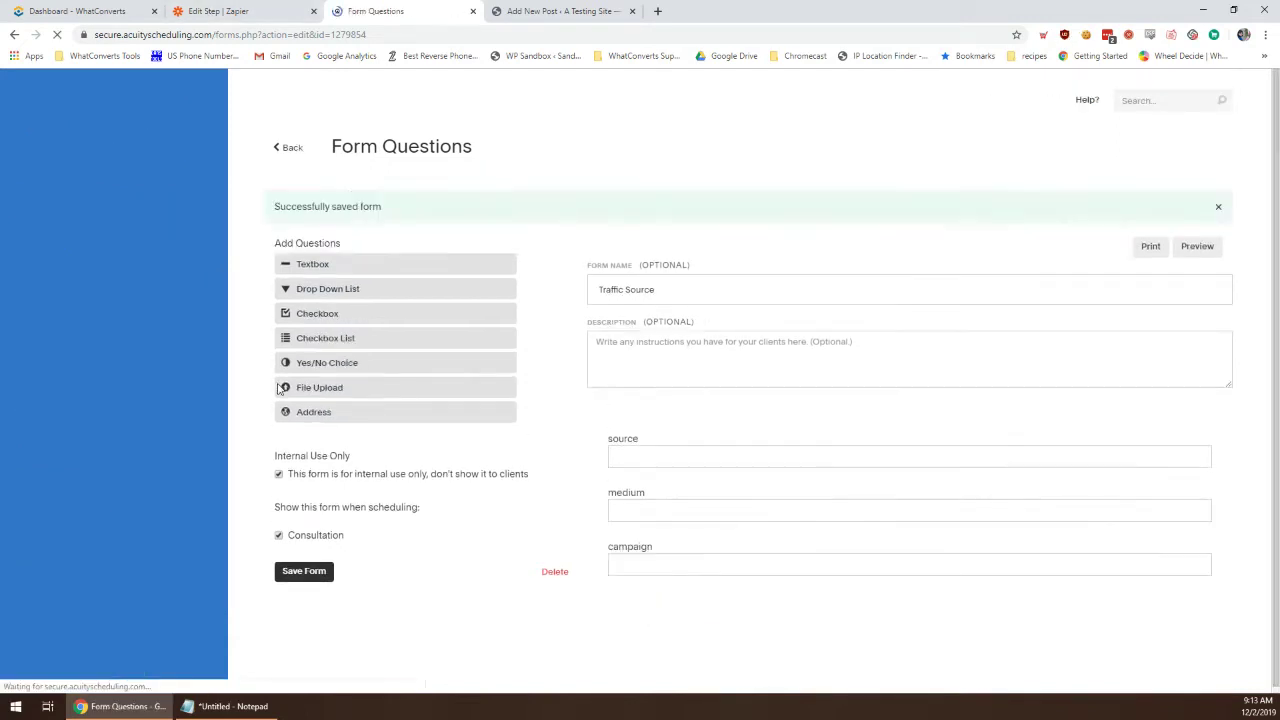
{"action": "left_click", "coordinate": [312, 265]}
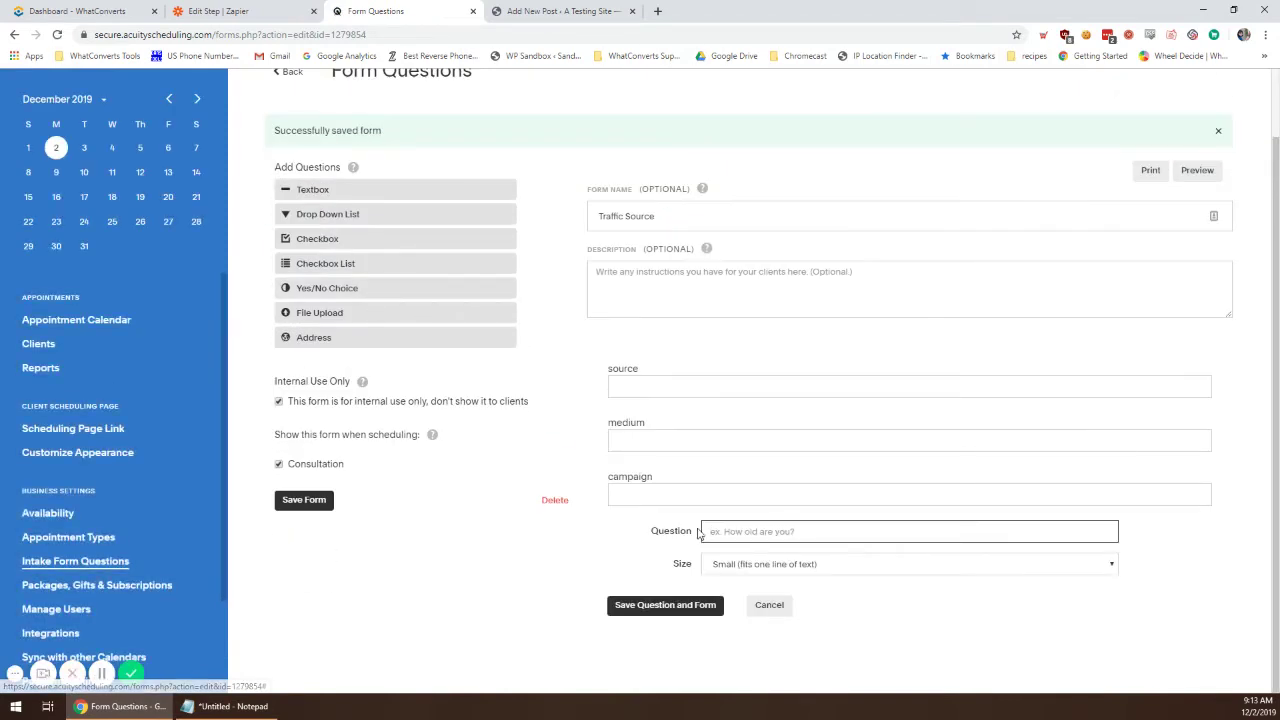
{"action": "type", "text": "content"}
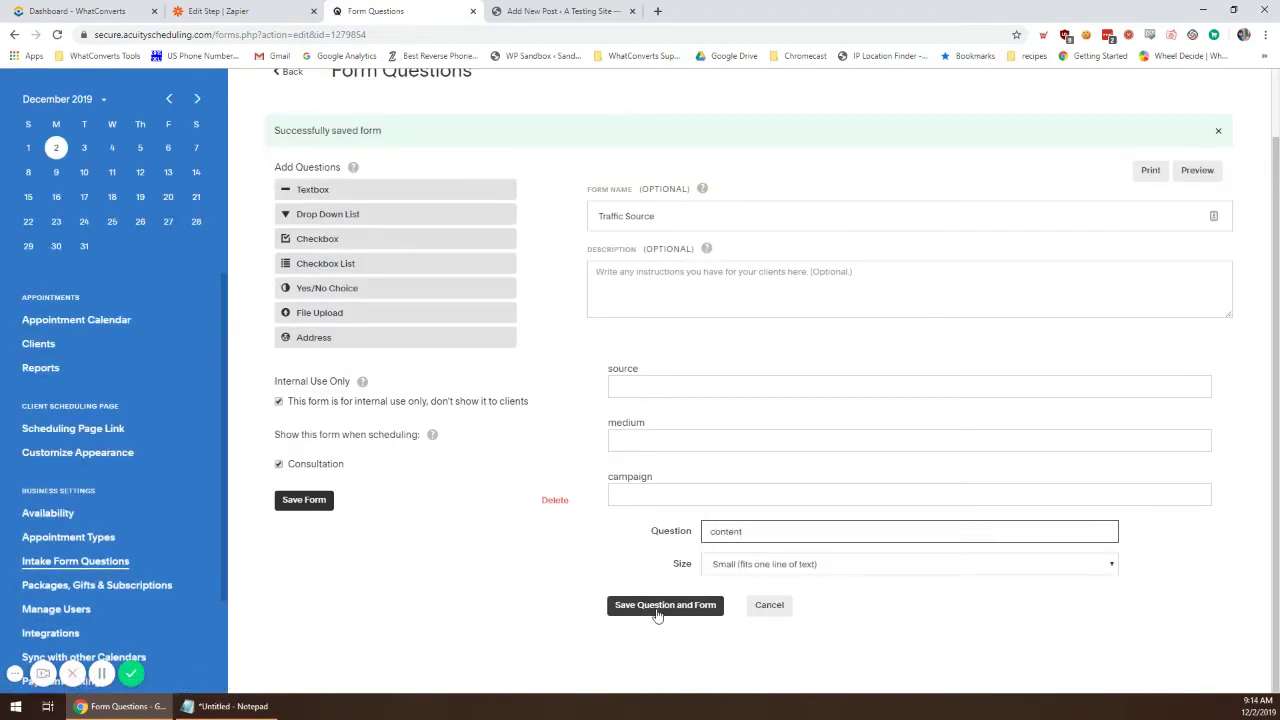
Step: Save the content question, then add and save 'keyword' and 'gclid' questions
{"action": "left_click", "coordinate": [657, 610]}
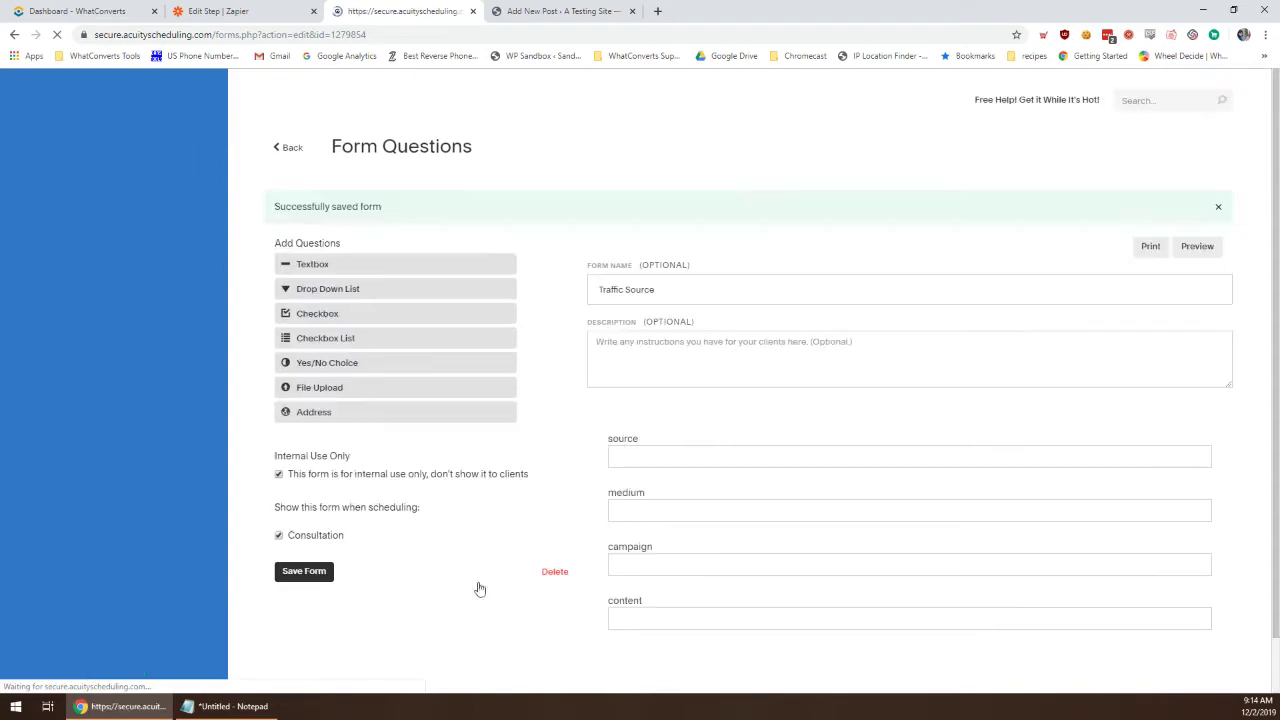
{"action": "left_click", "coordinate": [405, 279]}
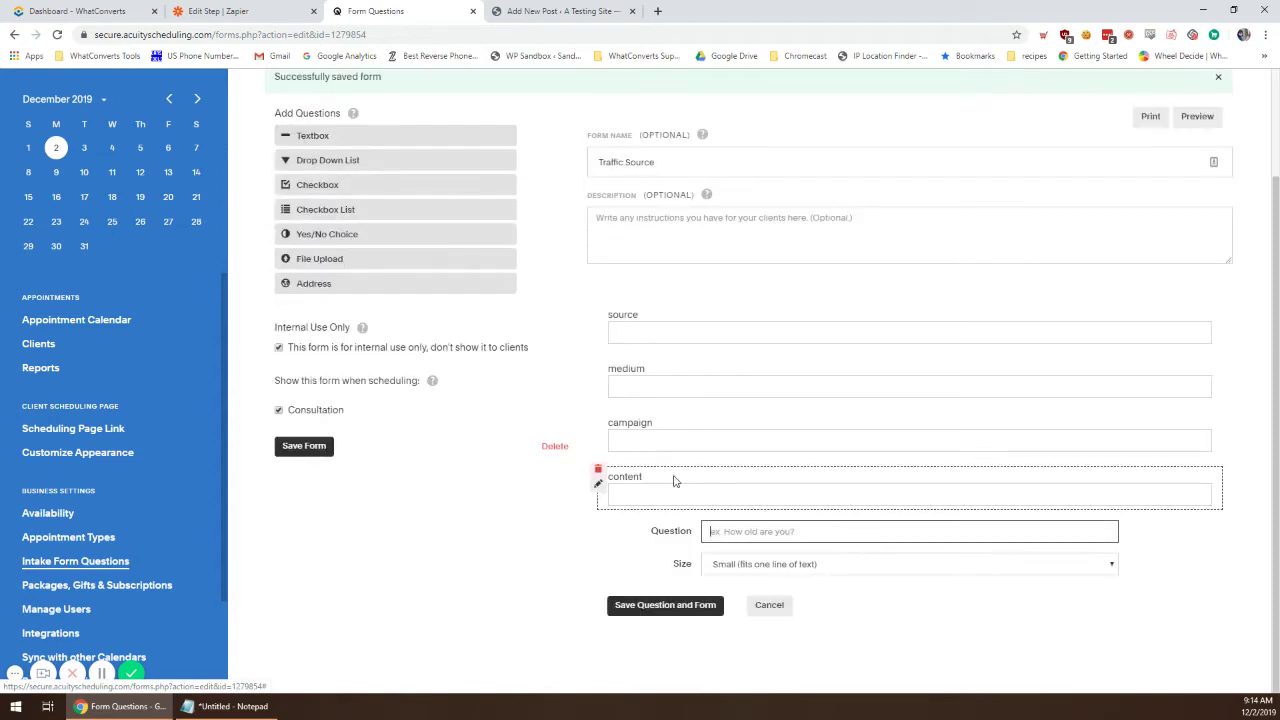
{"action": "type", "text": "keyword"}
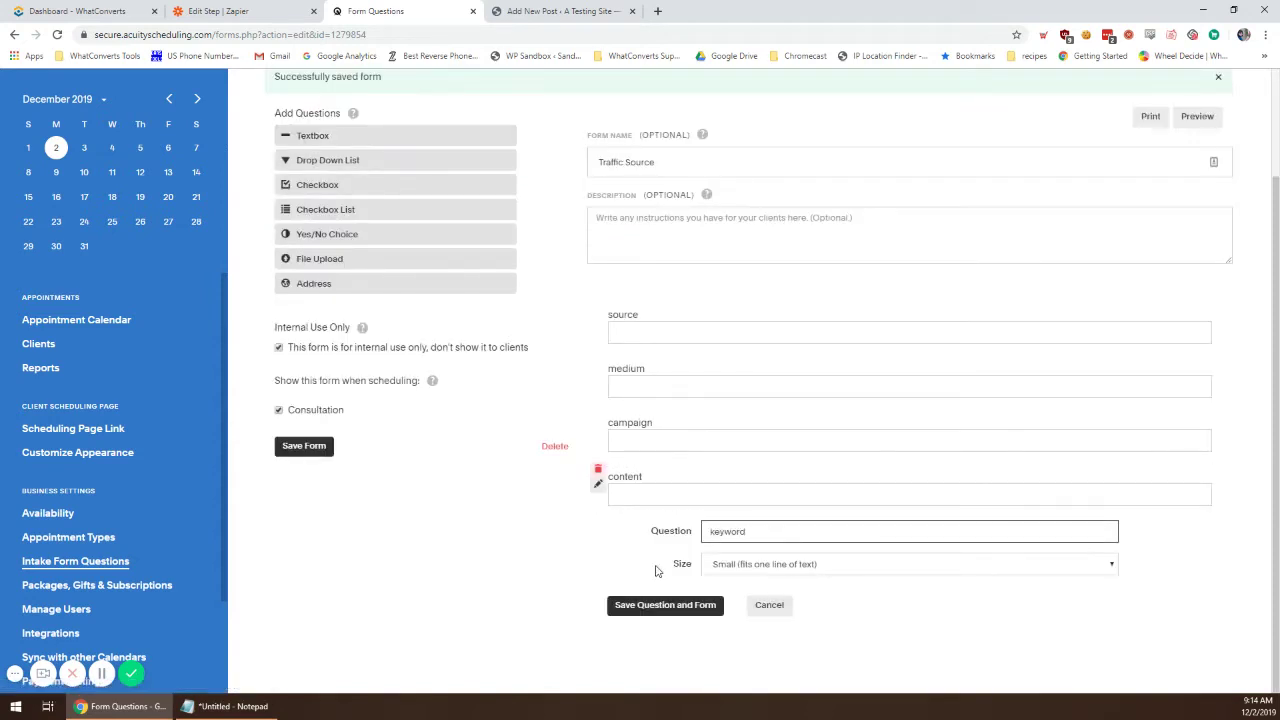
{"action": "left_click", "coordinate": [668, 608]}
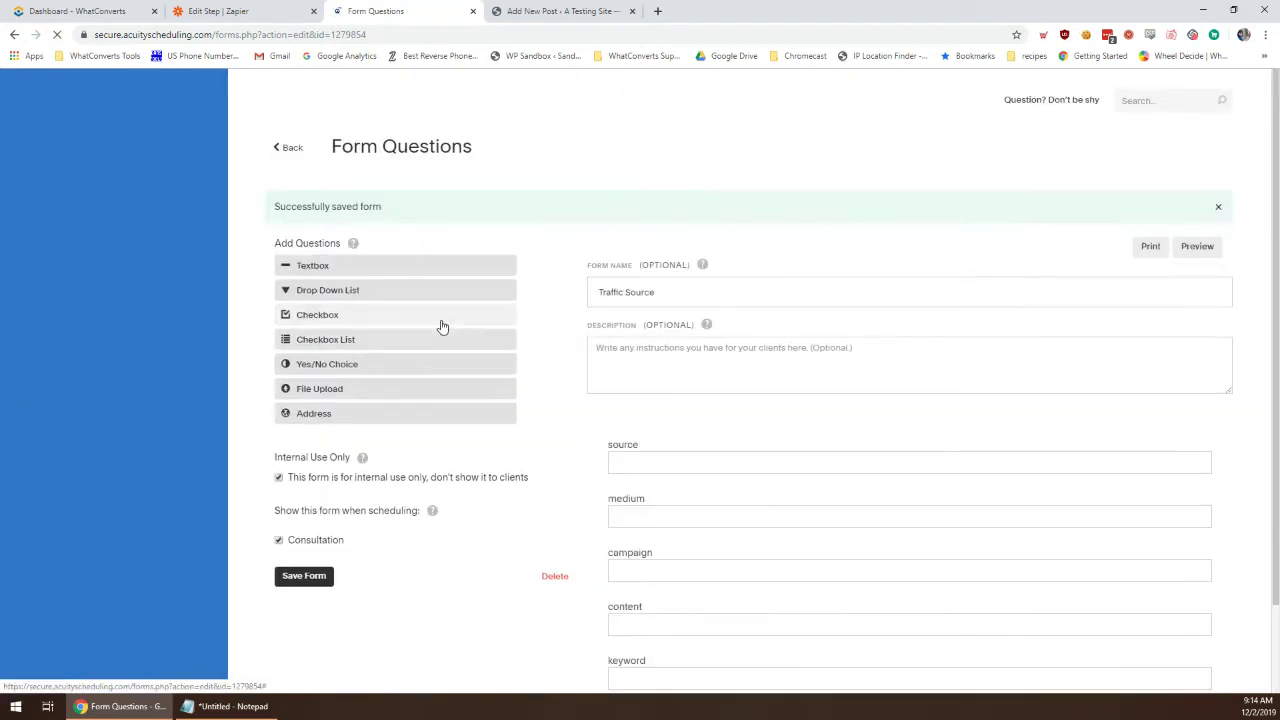
{"action": "left_click", "coordinate": [399, 273]}
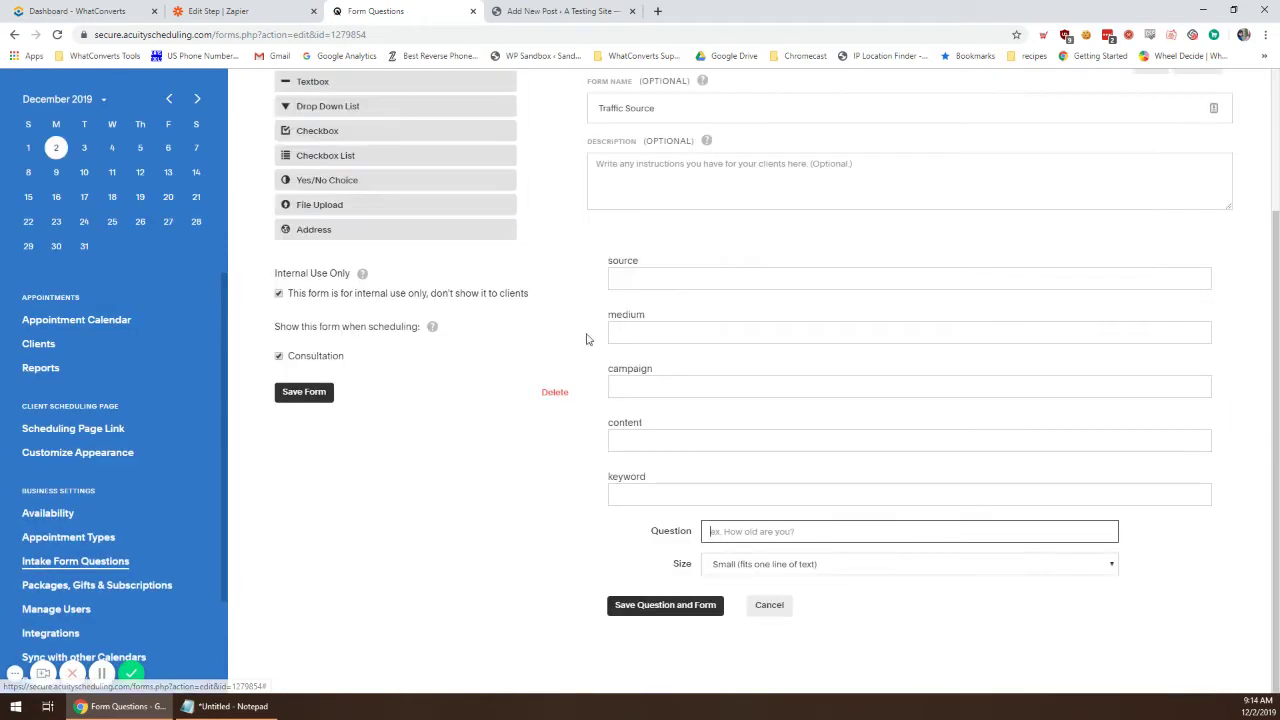
{"action": "type", "text": "gclid"}
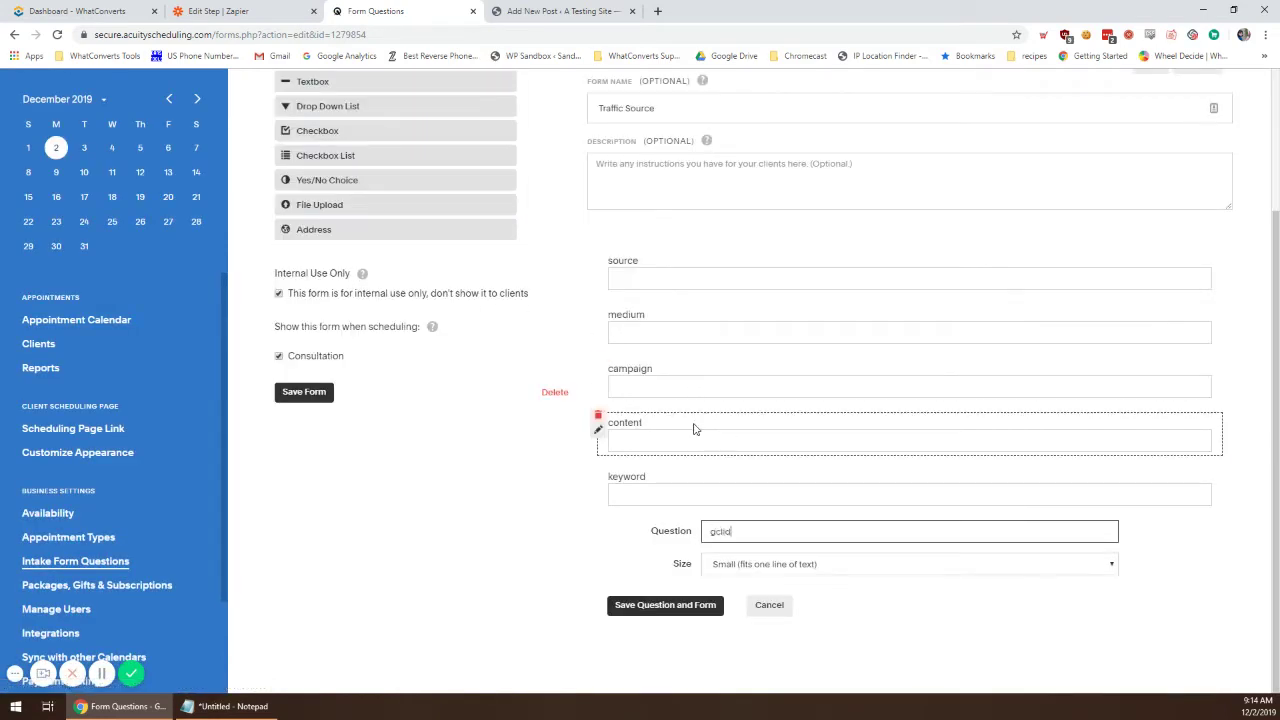
{"action": "left_click", "coordinate": [658, 606]}
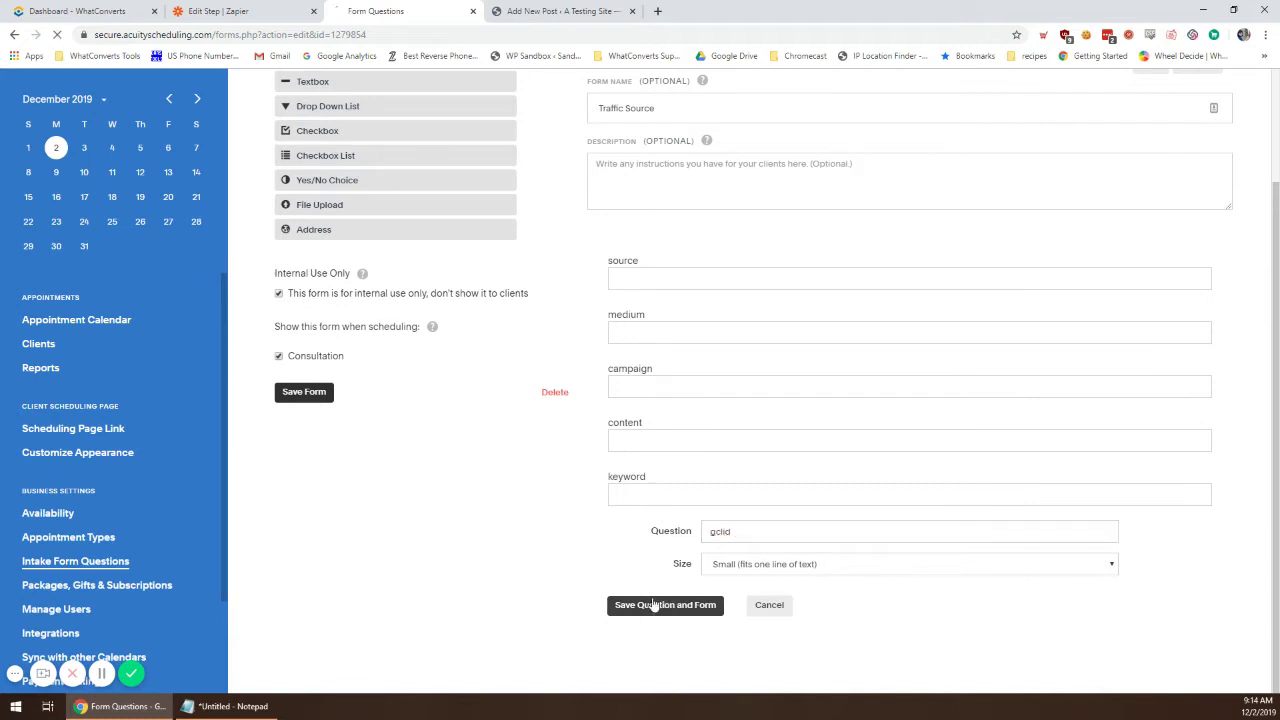
Step: Add 'landingpage' and 'msclkid' questions and save the Traffic Source form
{"action": "left_click", "coordinate": [310, 265]}
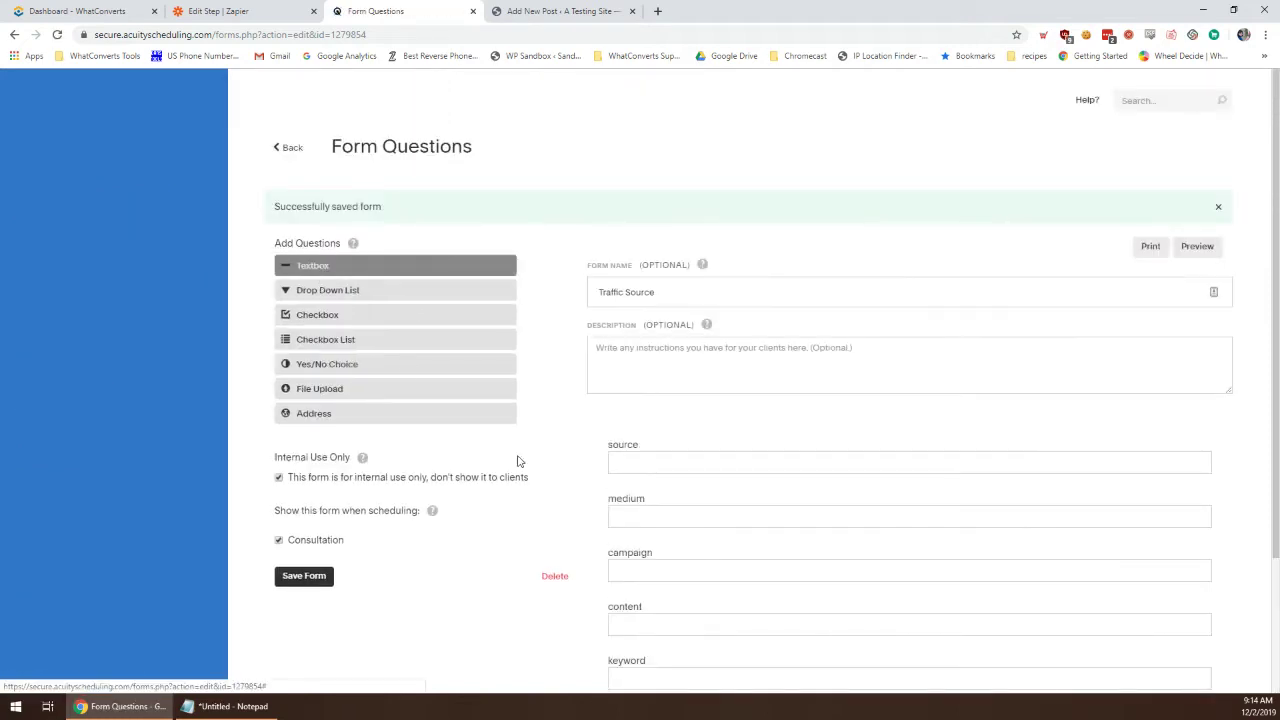
{"action": "type", "text": "landingpag"}
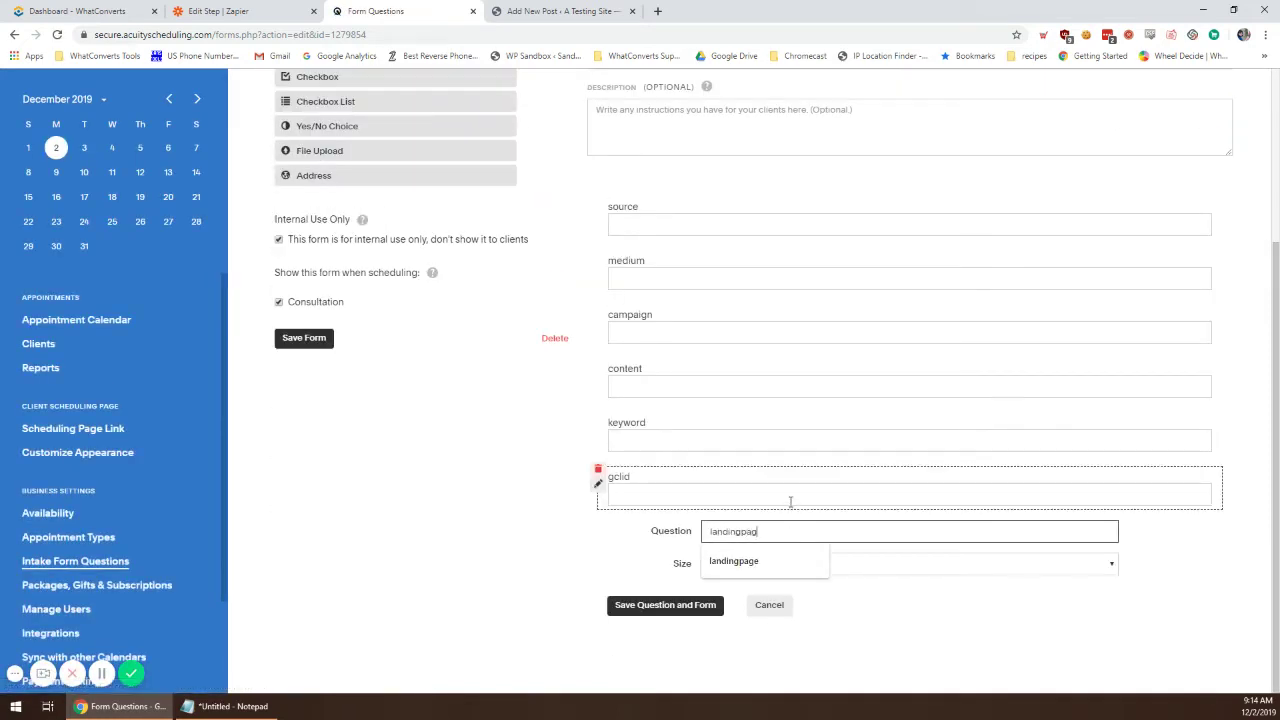
{"action": "type", "text": "e"}
{"action": "left_click", "coordinate": [634, 610]}
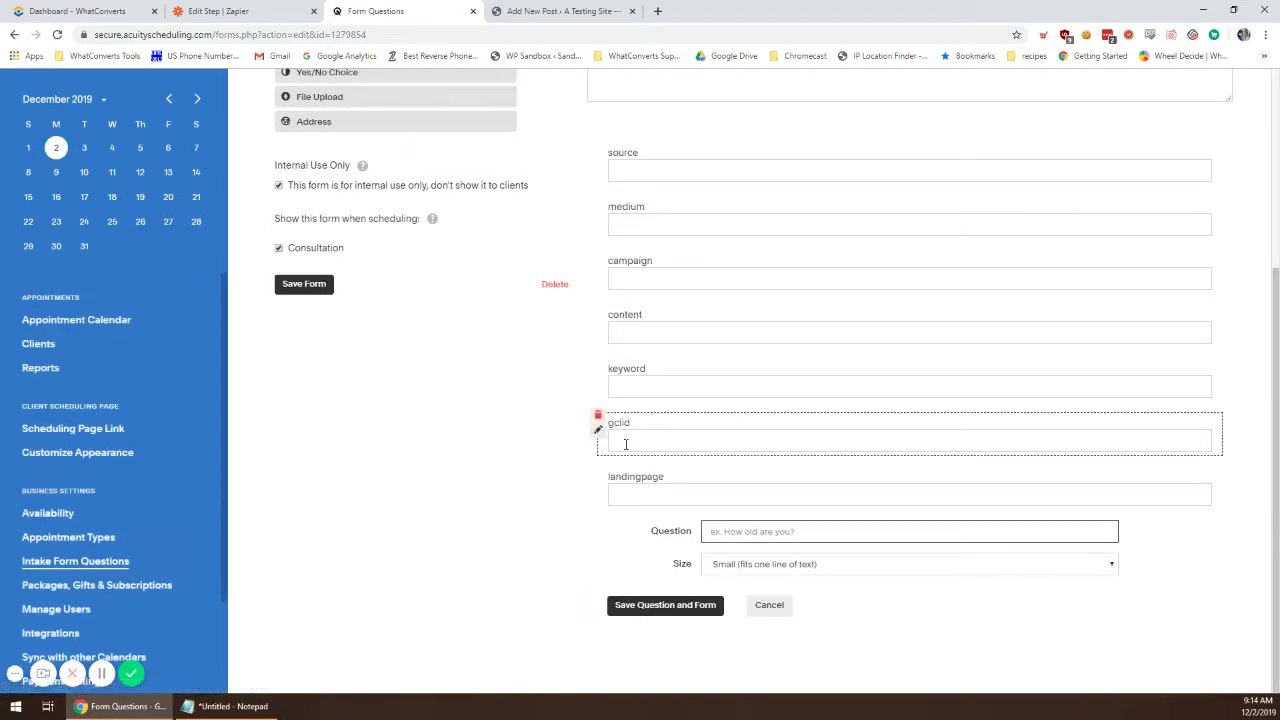
{"action": "left_click", "coordinate": [732, 529]}
{"action": "type", "text": "ms"}
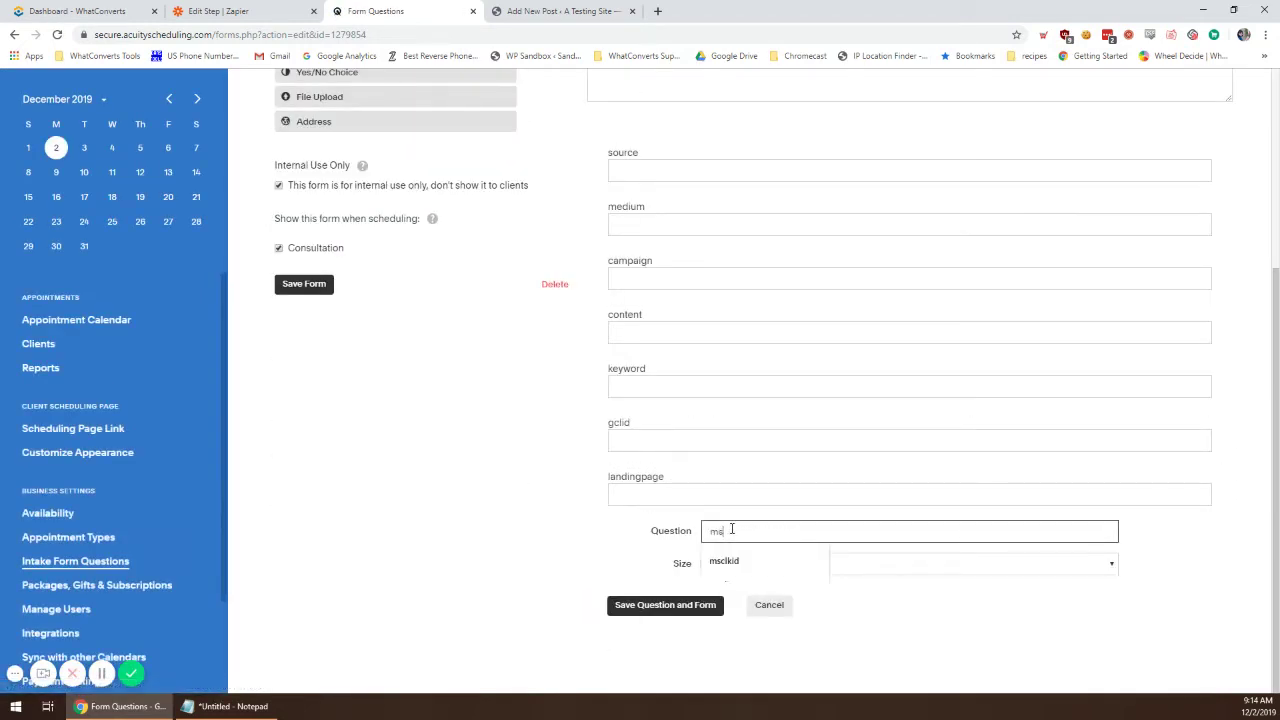
{"action": "type", "text": "clkid"}
{"action": "left_click", "coordinate": [733, 560]}
{"action": "left_click", "coordinate": [691, 605]}
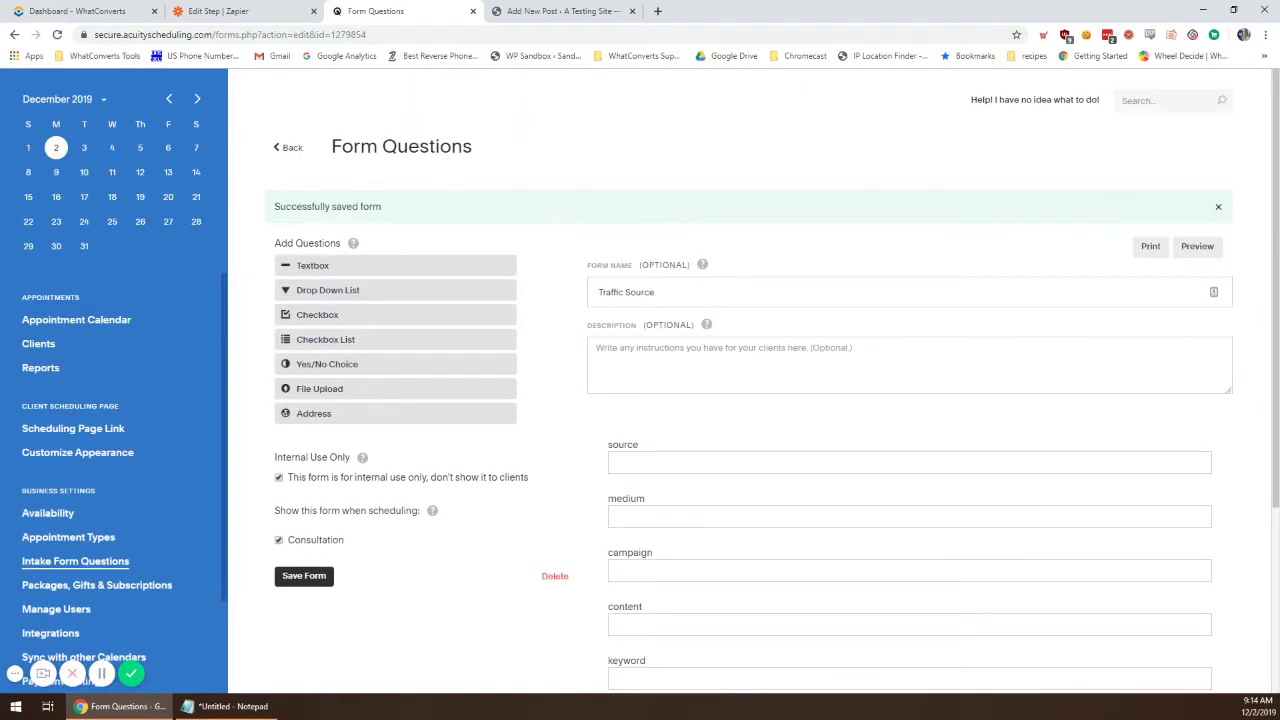
{"action": "left_click", "coordinate": [318, 579]}
{"action": "scroll", "coordinate": [510, 495], "scroll_direction": "down", "scroll_amount": 3}
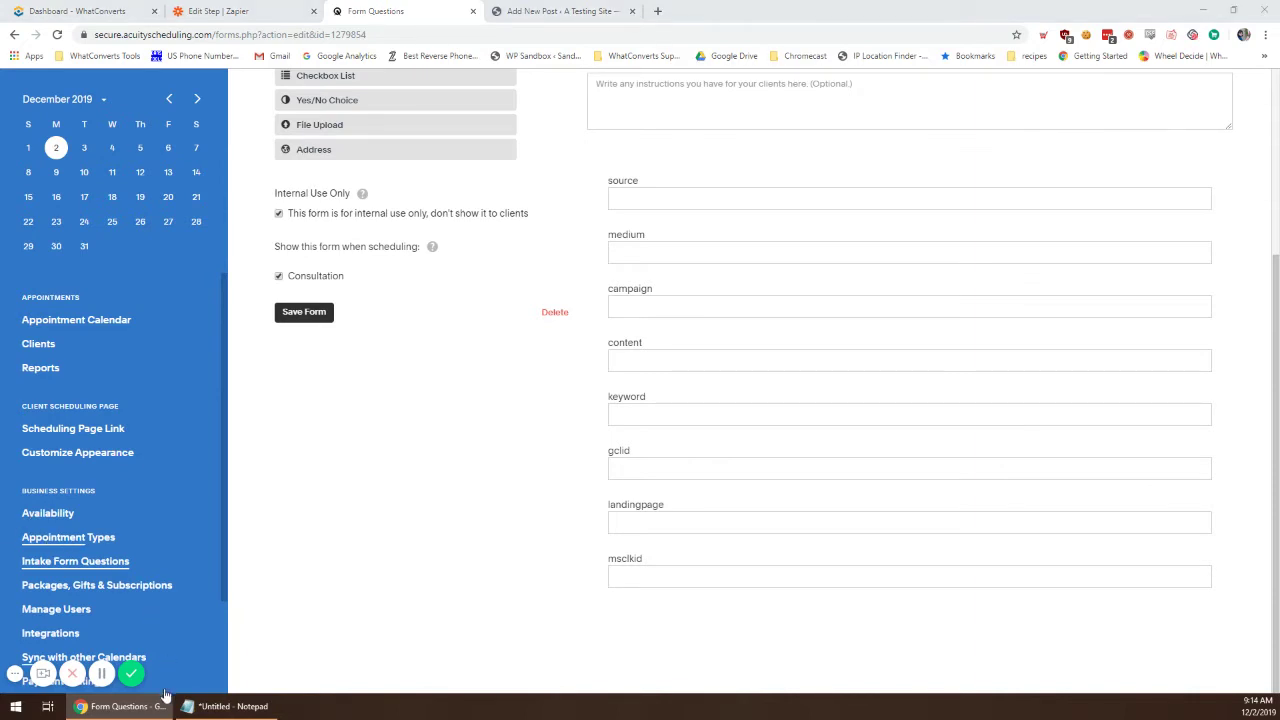
{"action": "left_click", "coordinate": [228, 706]}
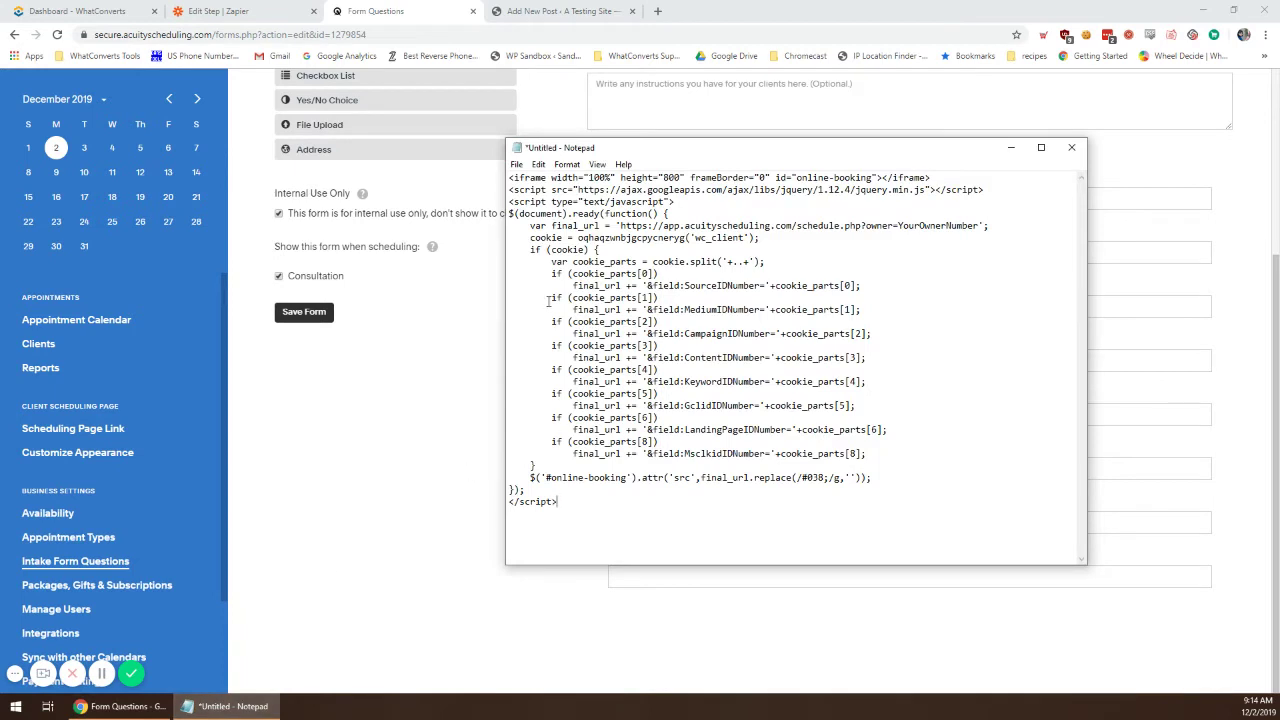
{"action": "left_click_drag", "start_coordinate": [703, 287], "coordinate": [762, 319]}
{"action": "left_click", "coordinate": [712, 311]}
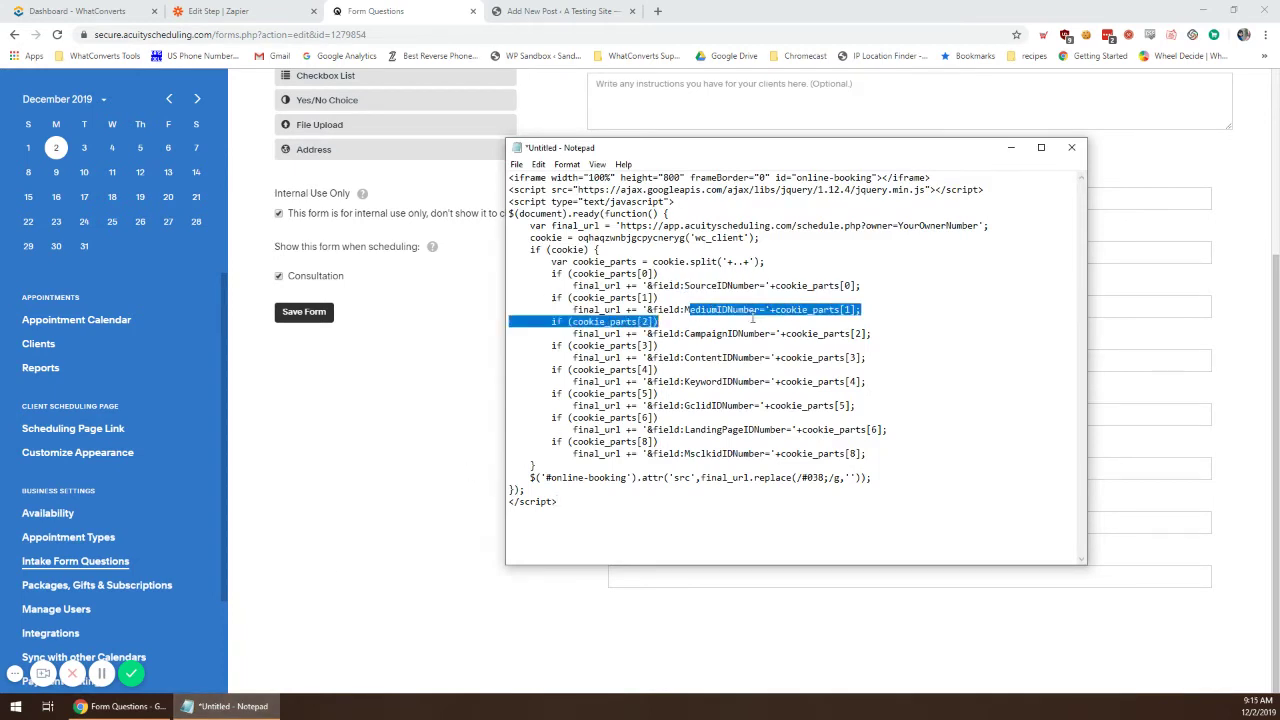
{"action": "left_click", "coordinate": [762, 319]}
{"action": "left_click_drag", "start_coordinate": [751, 158], "coordinate": [1125, 190]}
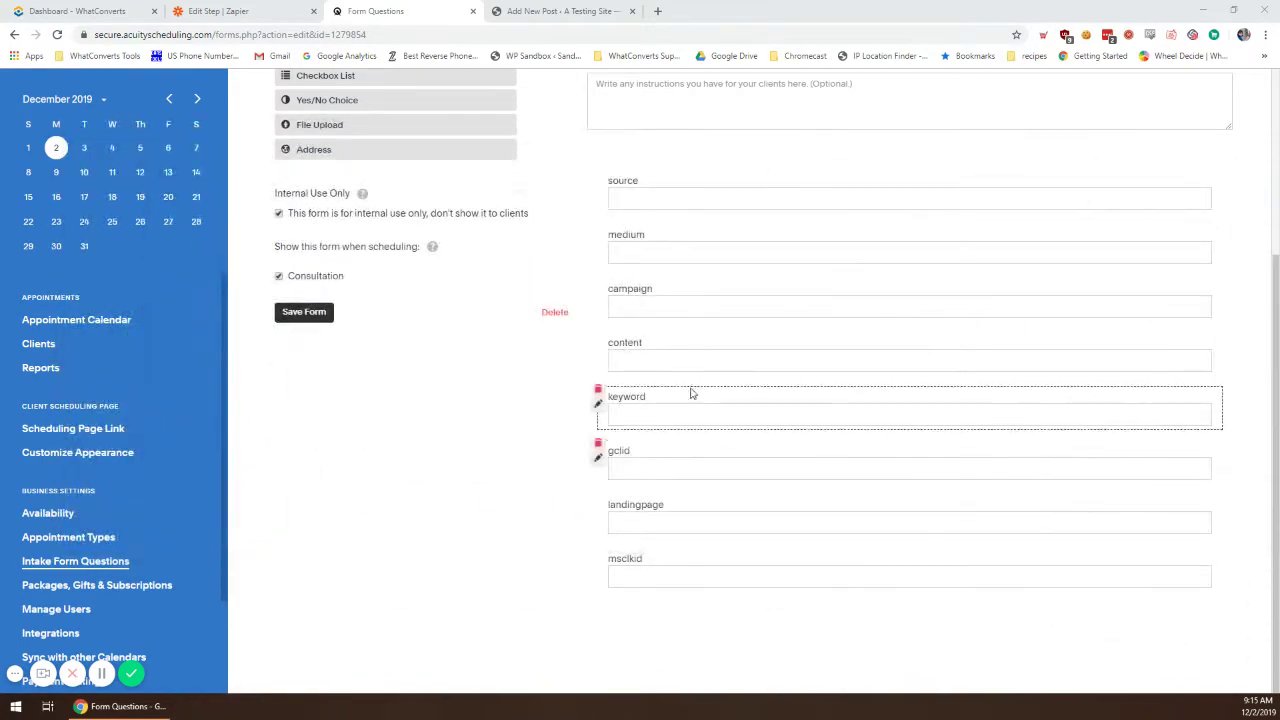
Step: Copy the source field ID 7010812 from DevTools over SourceIDNumber in the Notepad script
{"action": "right_click", "coordinate": [641, 196]}
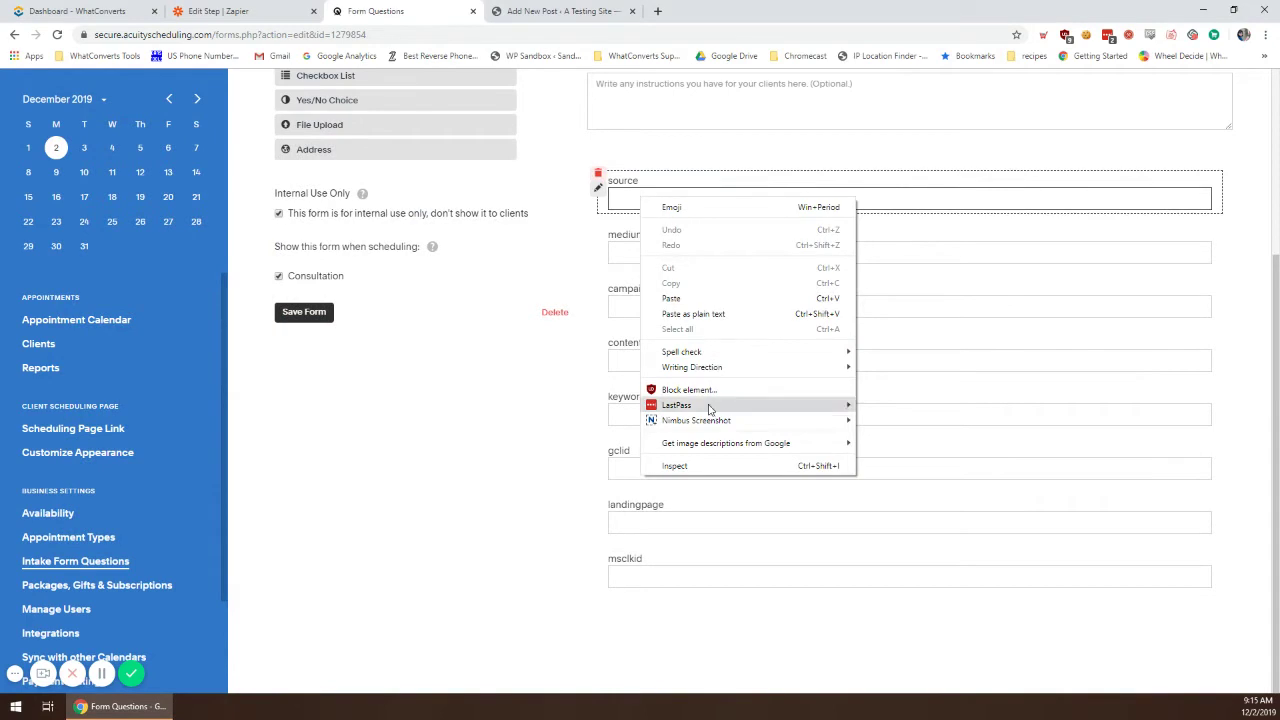
{"action": "left_click", "coordinate": [685, 464]}
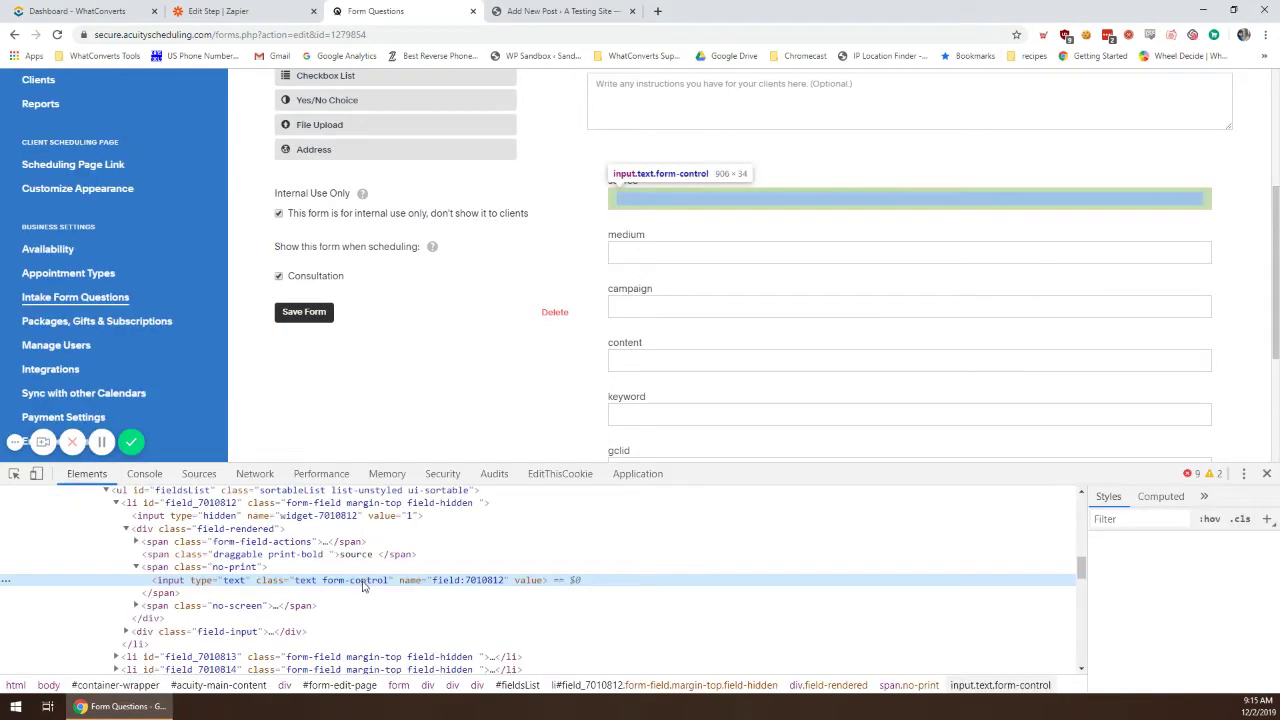
{"action": "scroll", "coordinate": [238, 545], "scroll_direction": "up", "scroll_amount": 2}
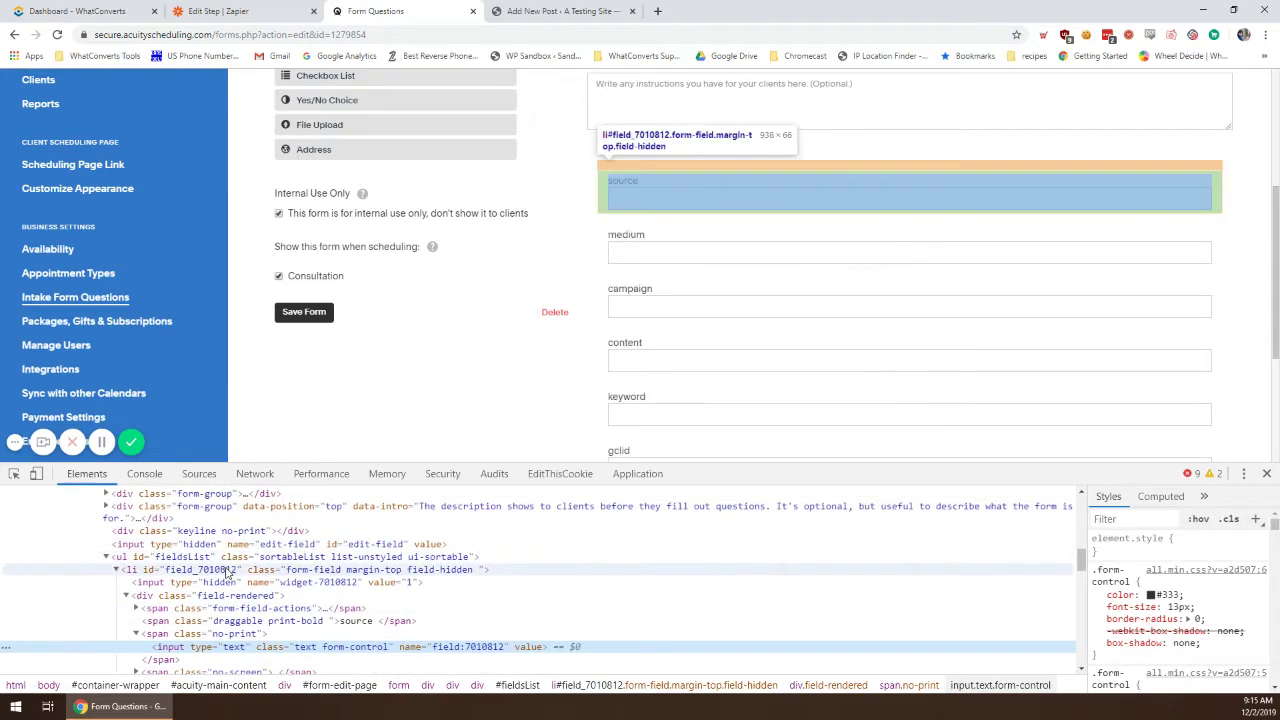
{"action": "left_click", "coordinate": [226, 571]}
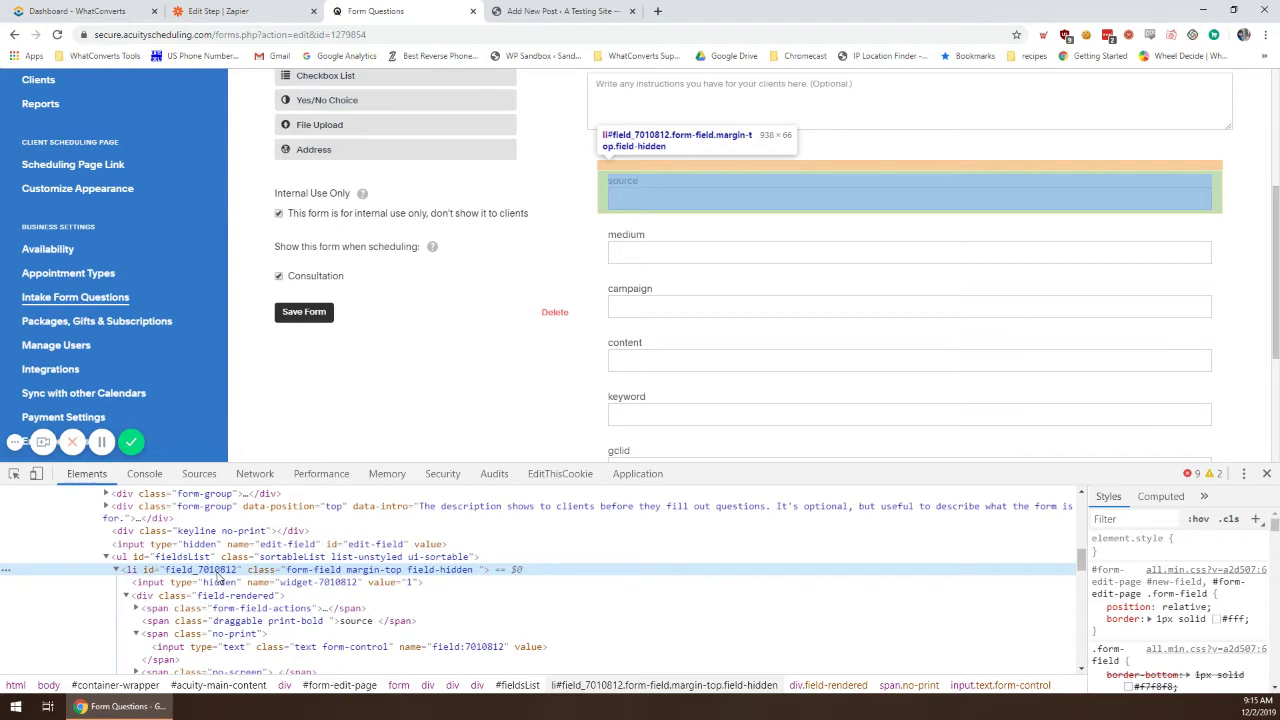
{"action": "double_click", "coordinate": [215, 570]}
{"action": "left_click", "coordinate": [211, 571]}
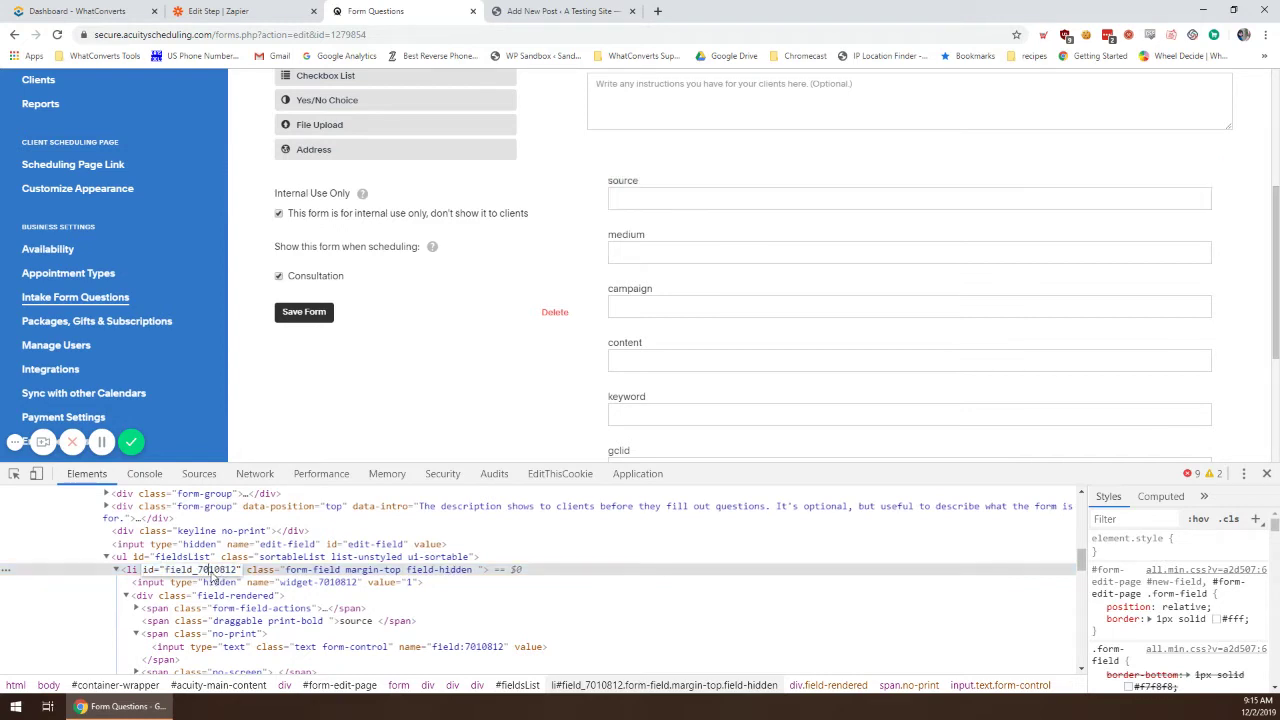
{"action": "left_click_drag", "start_coordinate": [197, 571], "coordinate": [237, 577]}
{"action": "key", "text": "ctrl+c"}
{"action": "left_click_drag", "start_coordinate": [1279, 230], "coordinate": [472, 230]}
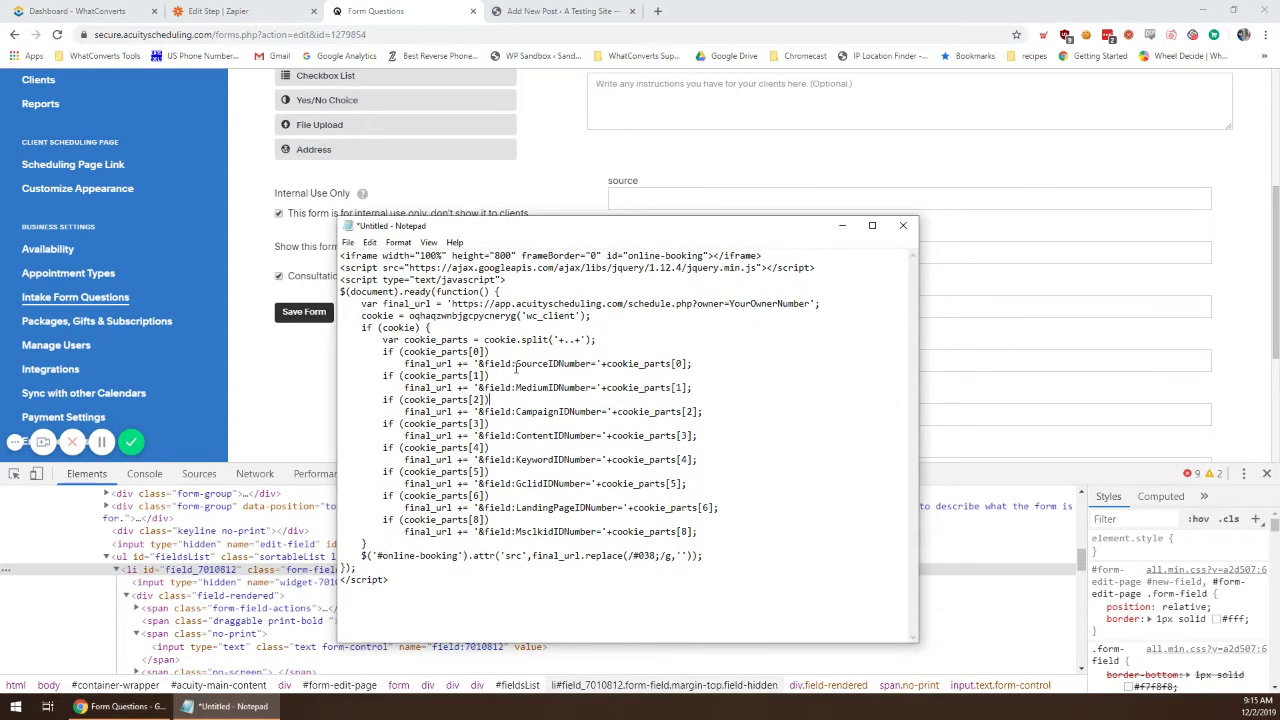
{"action": "left_click_drag", "start_coordinate": [516, 364], "coordinate": [586, 359]}
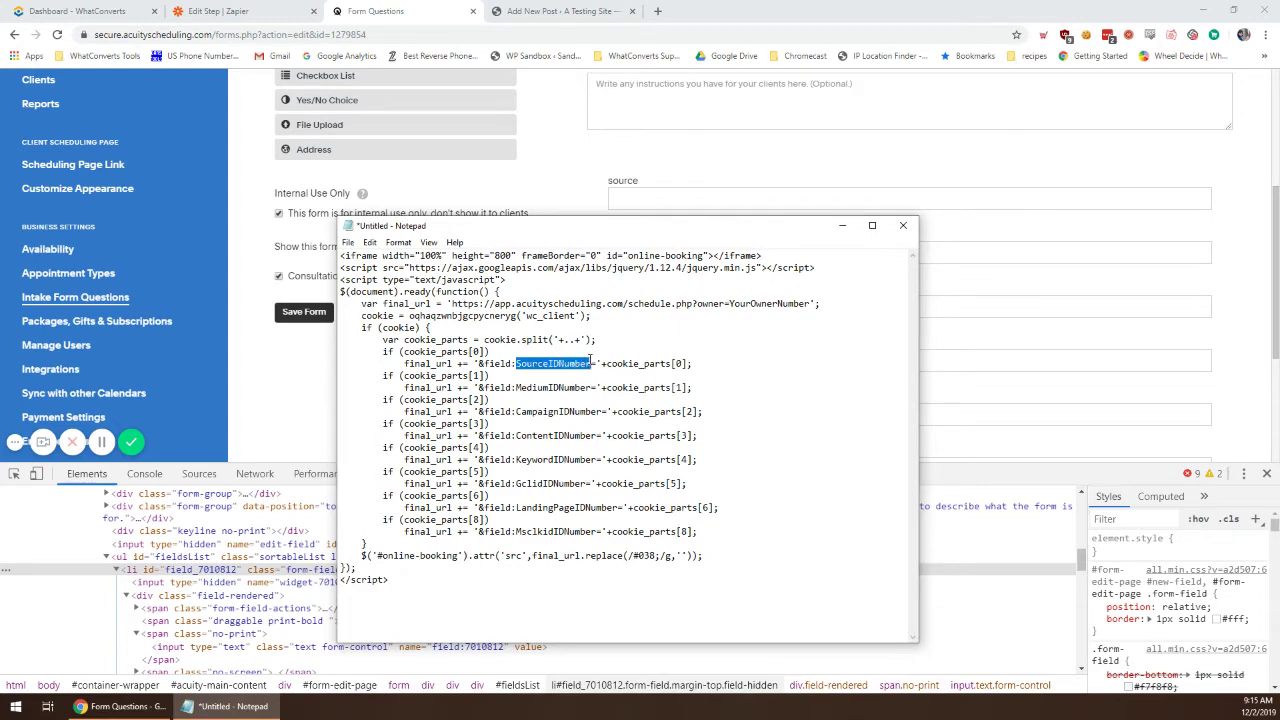
{"action": "key", "text": "ctrl+v"}
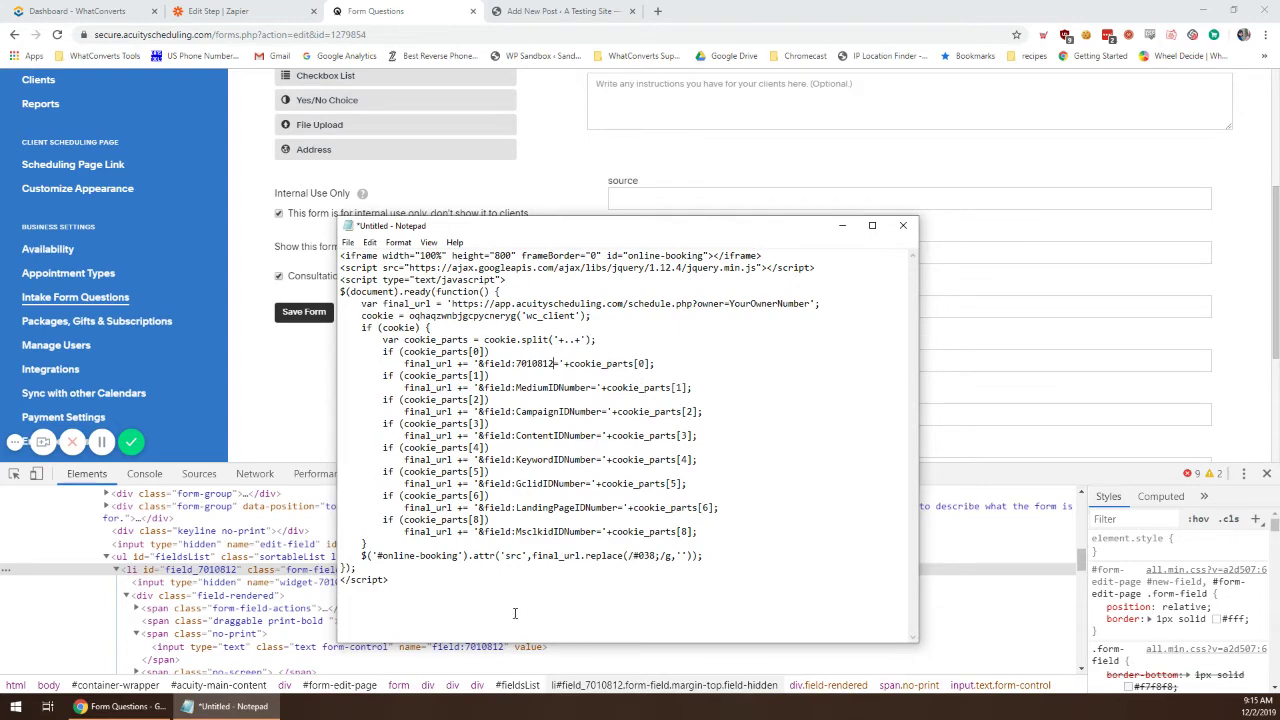
{"action": "left_click_drag", "start_coordinate": [606, 238], "coordinate": [398, 126]}
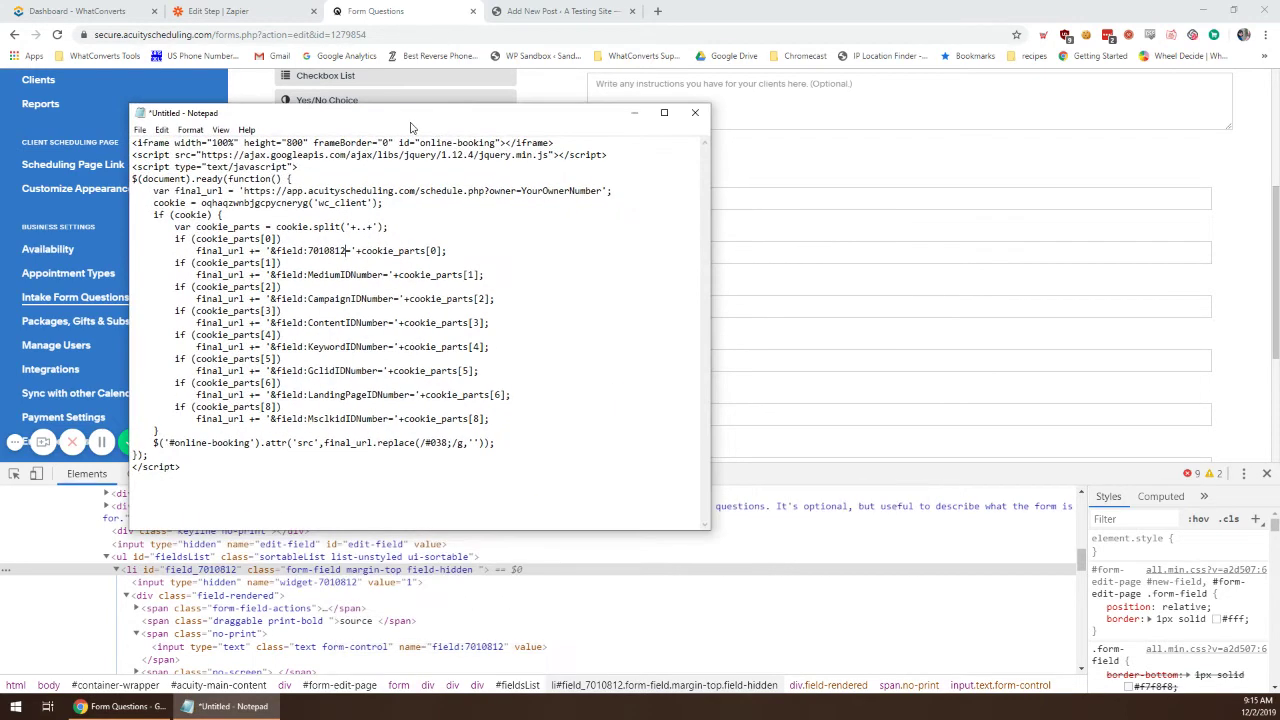
{"action": "left_click", "coordinate": [634, 112]}
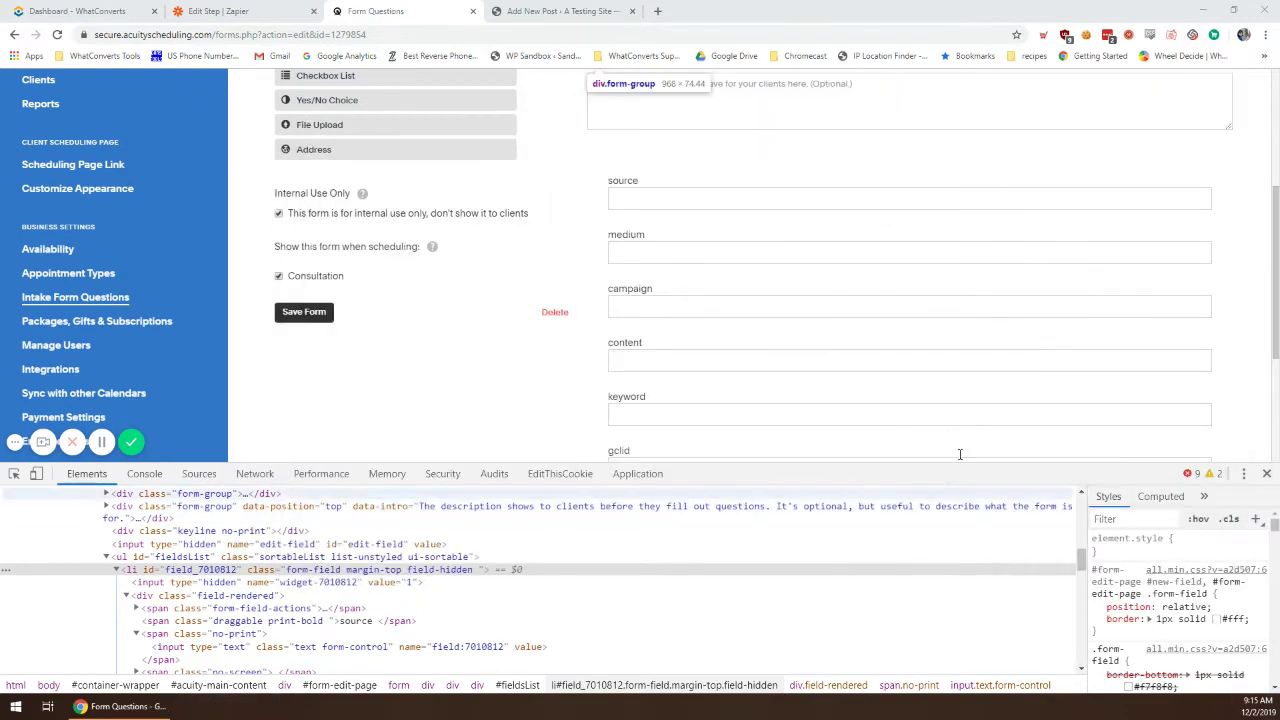
Step: Copy the medium field ID 7010813 over MediumIDNumber in the script
{"action": "right_click", "coordinate": [634, 255]}
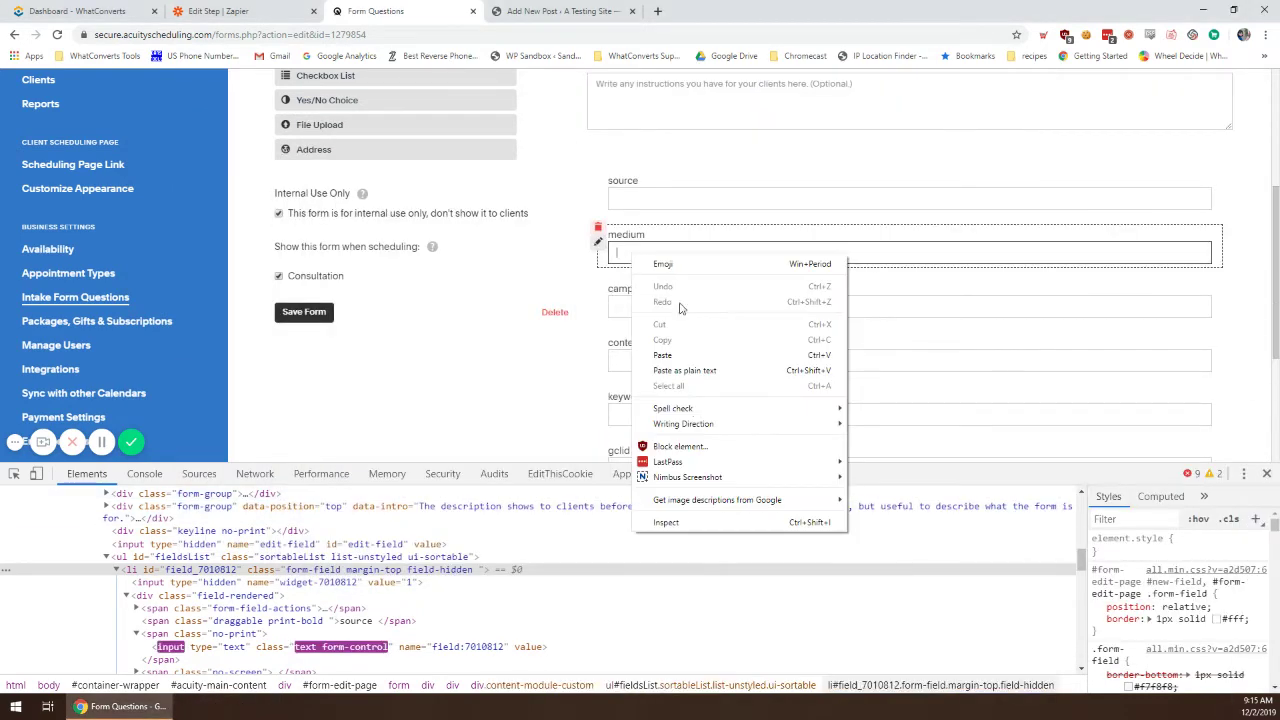
{"action": "left_click", "coordinate": [666, 522]}
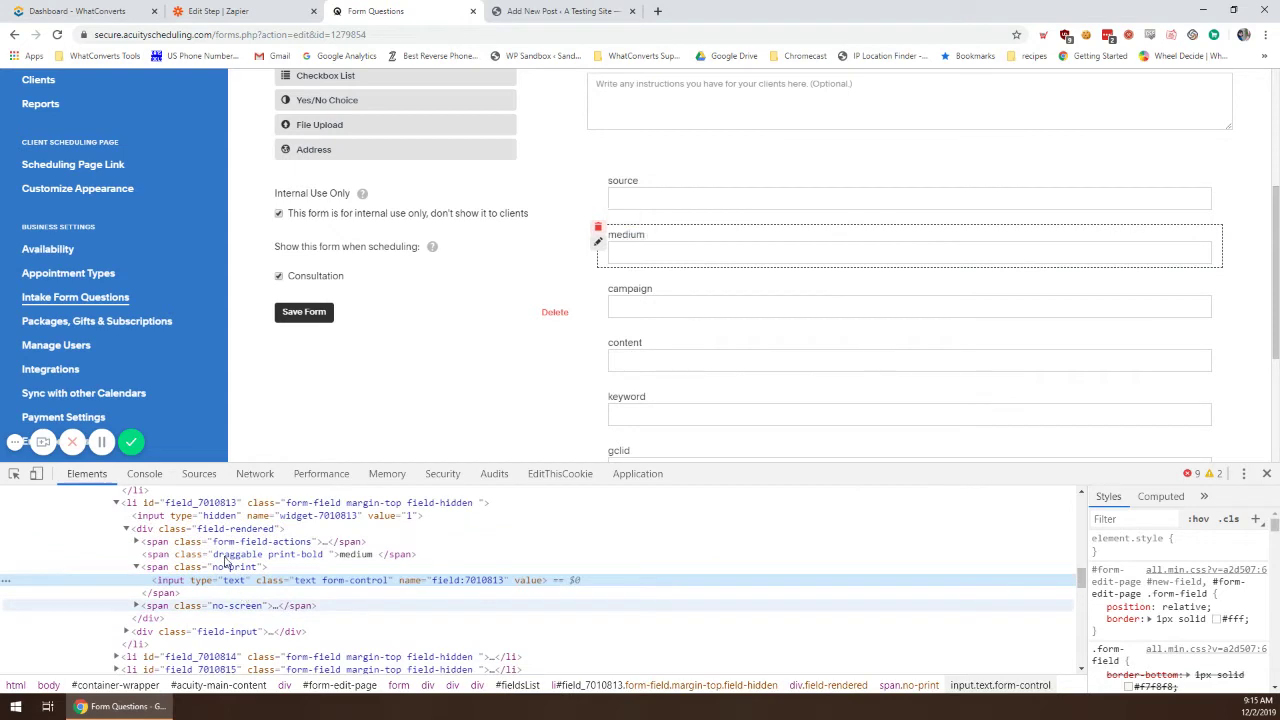
{"action": "double_click", "coordinate": [206, 503]}
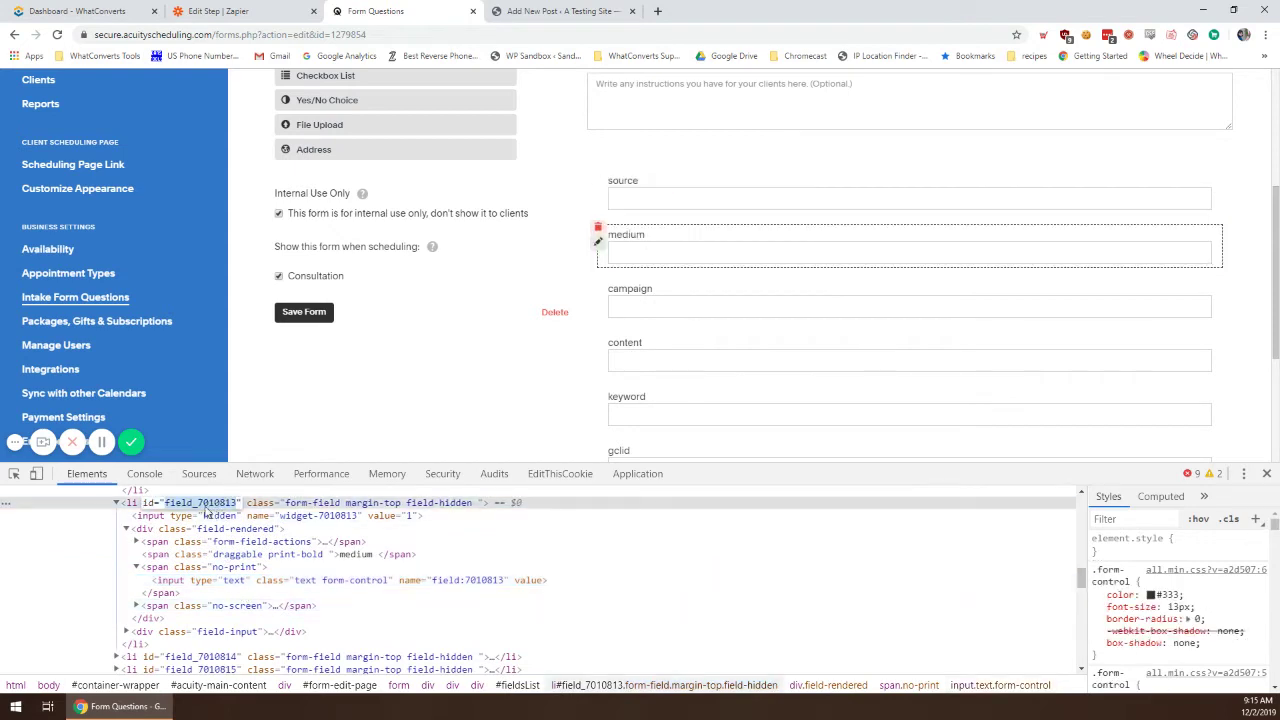
{"action": "left_click_drag", "start_coordinate": [198, 509], "coordinate": [240, 510]}
{"action": "key", "text": "ctrl+c"}
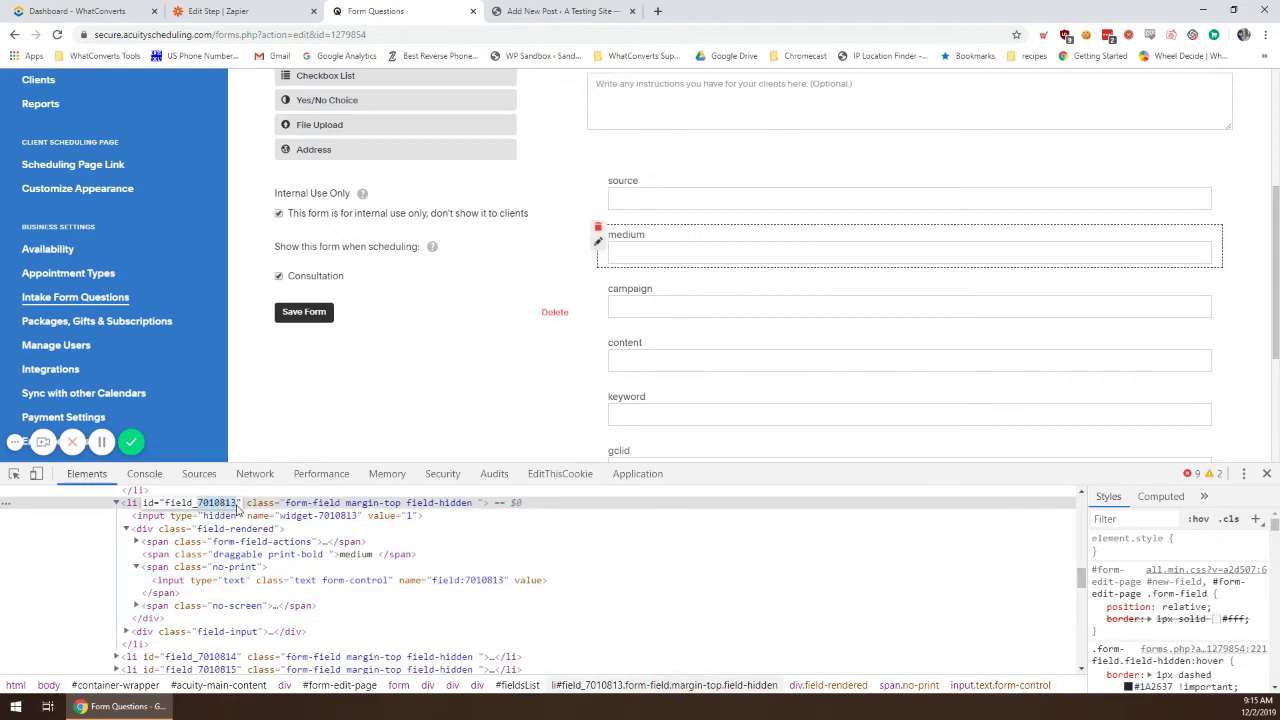
{"action": "right_click", "coordinate": [243, 510]}
{"action": "left_click", "coordinate": [264, 358]}
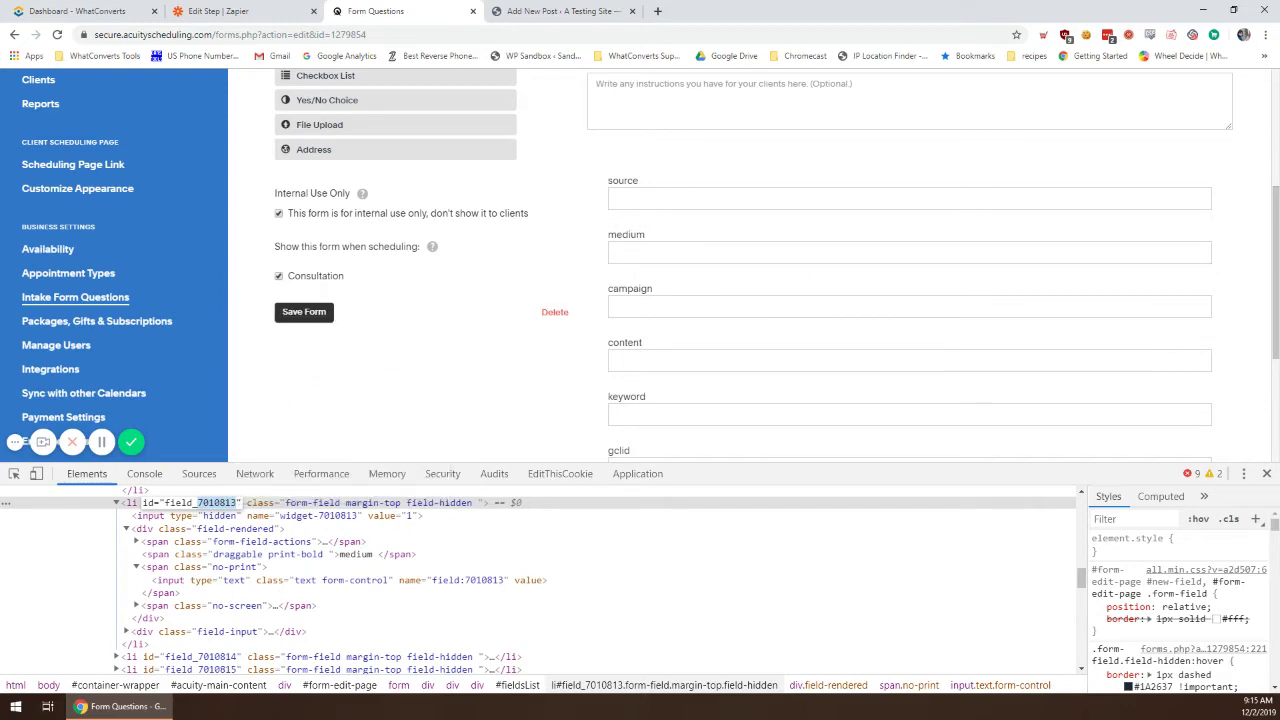
{"action": "key", "text": "alt+Tab"}
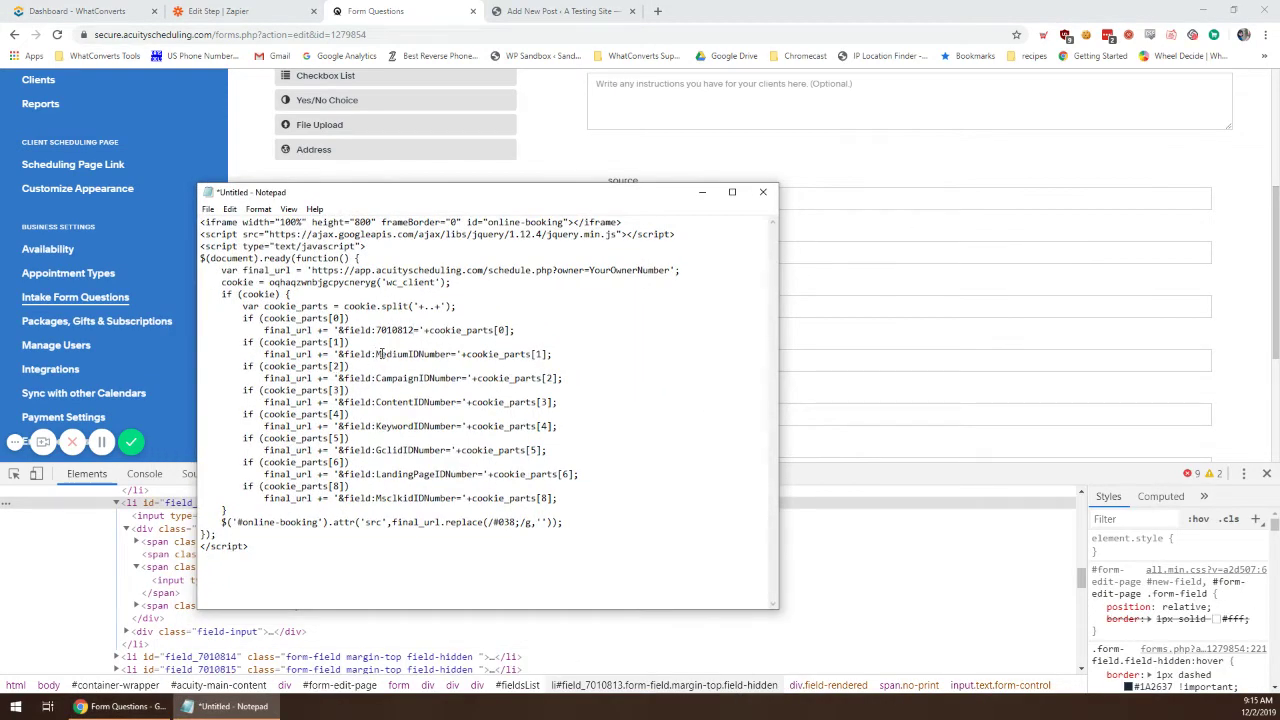
{"action": "left_click_drag", "start_coordinate": [377, 354], "coordinate": [446, 354]}
{"action": "right_click", "coordinate": [420, 360]}
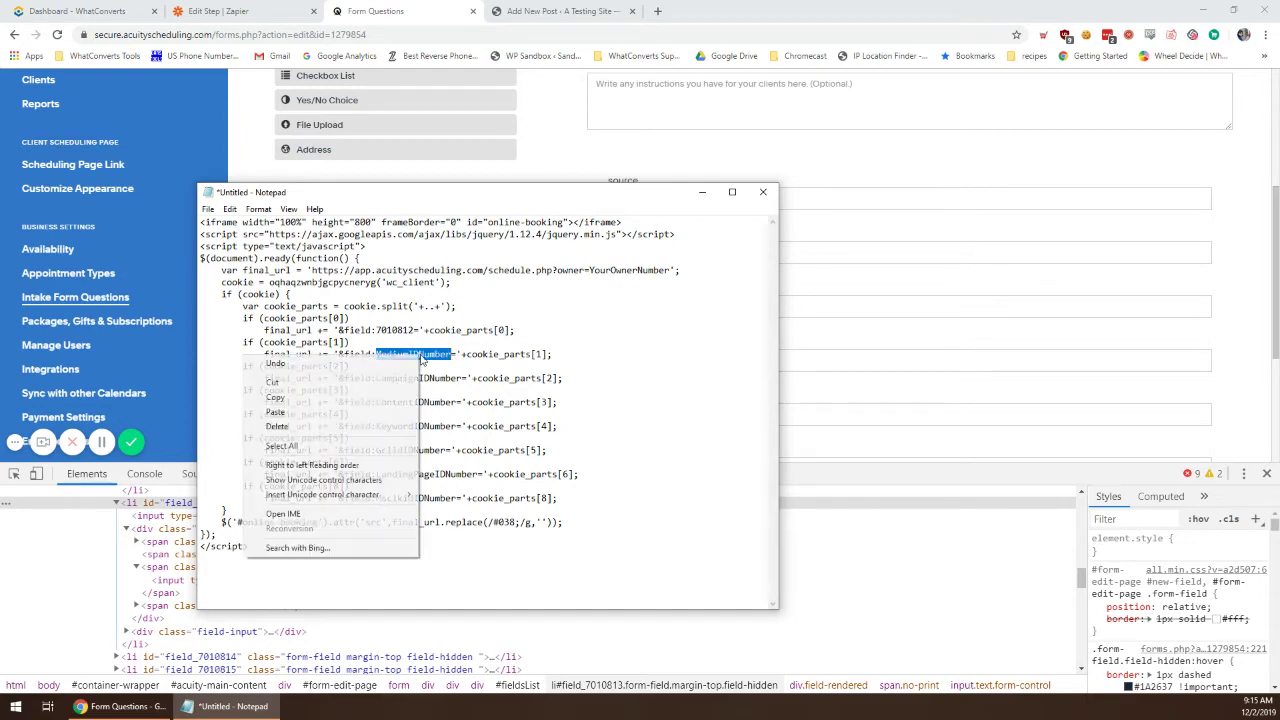
{"action": "left_click", "coordinate": [350, 414]}
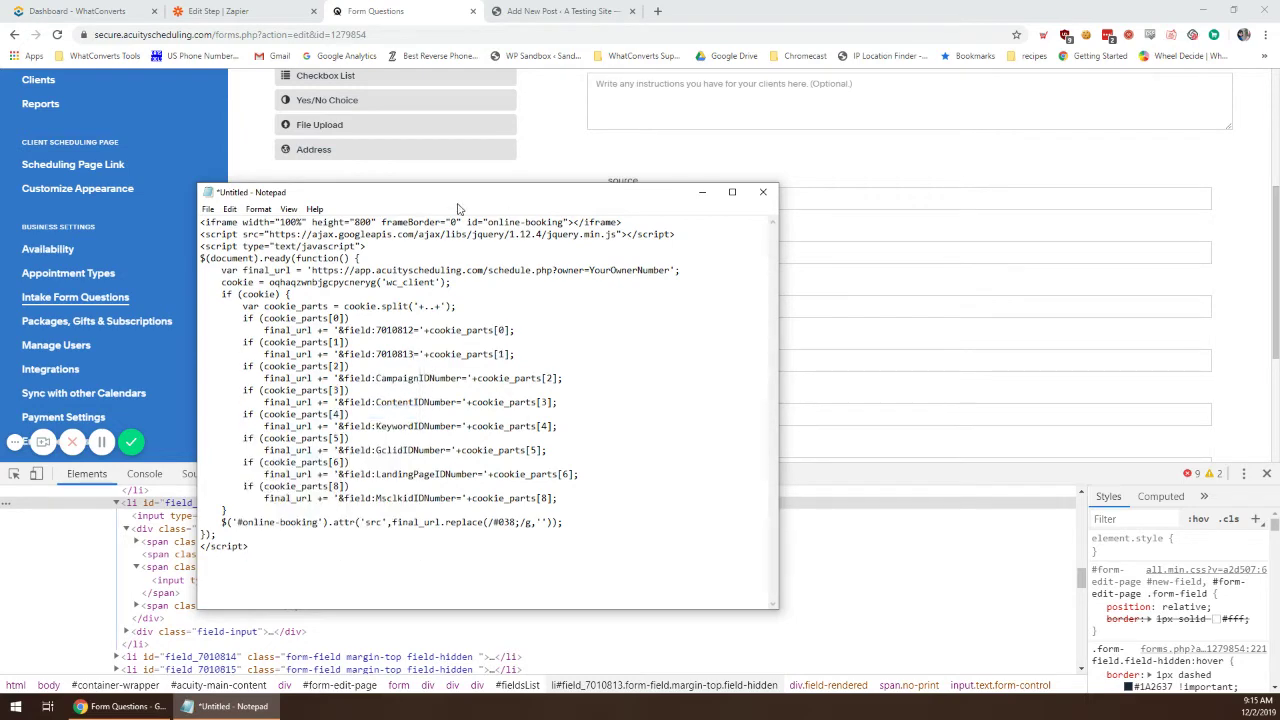
{"action": "left_click_drag", "start_coordinate": [458, 208], "coordinate": [1279, 240]}
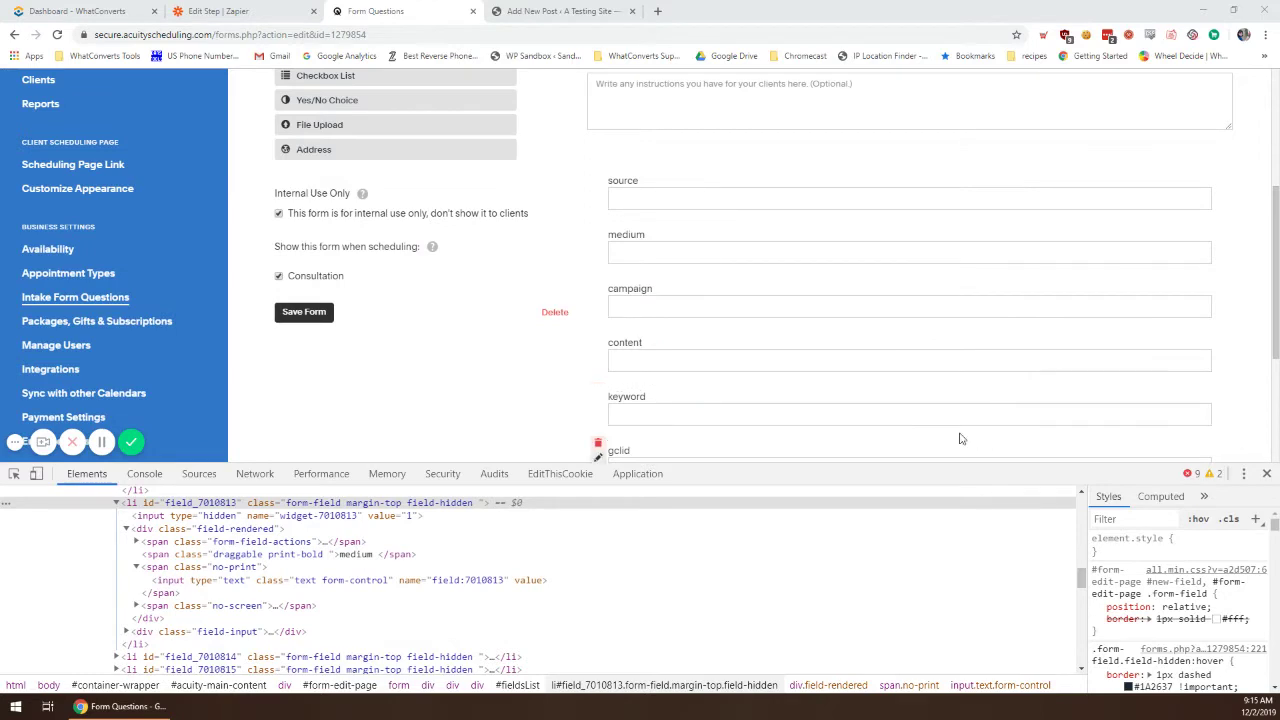
Step: Replace CampaignIDNumber in the script with the campaign field ID 7010814
{"action": "scroll", "coordinate": [729, 291], "scroll_direction": "down", "scroll_amount": 1}
{"action": "right_click", "coordinate": [654, 237]}
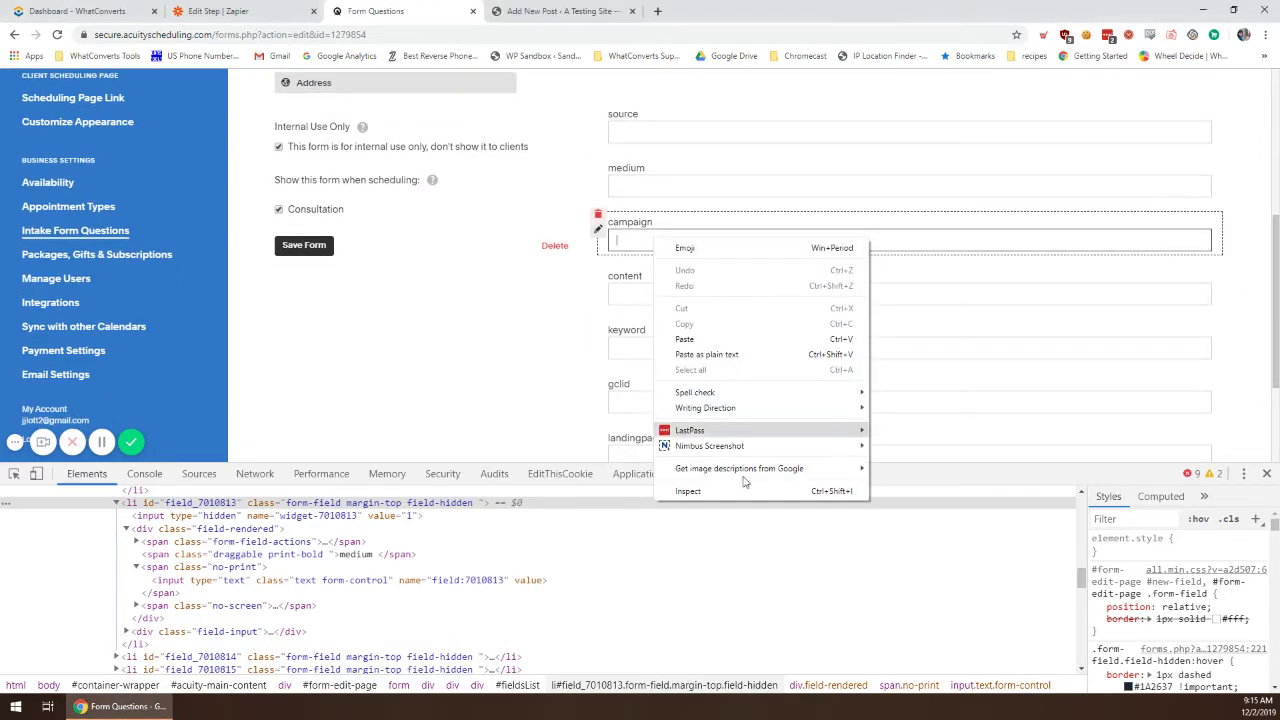
{"action": "left_click", "coordinate": [730, 494]}
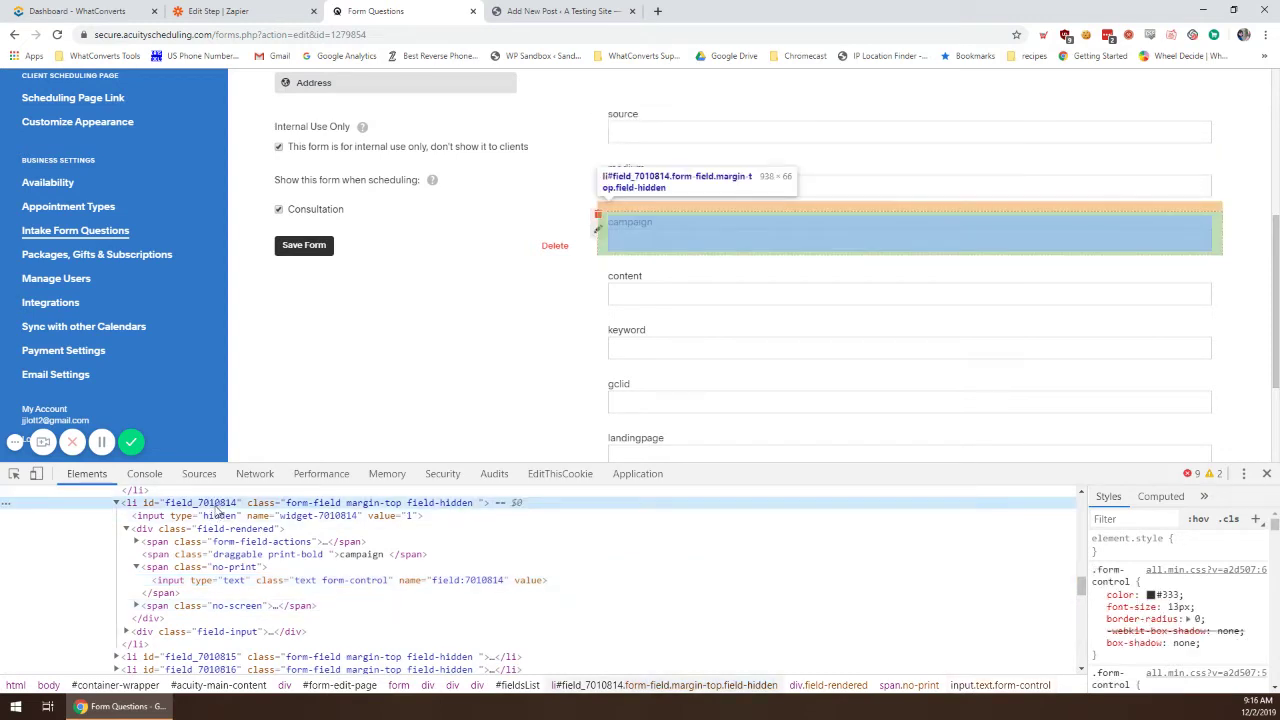
{"action": "double_click", "coordinate": [203, 503]}
{"action": "left_click_drag", "start_coordinate": [200, 503], "coordinate": [237, 507]}
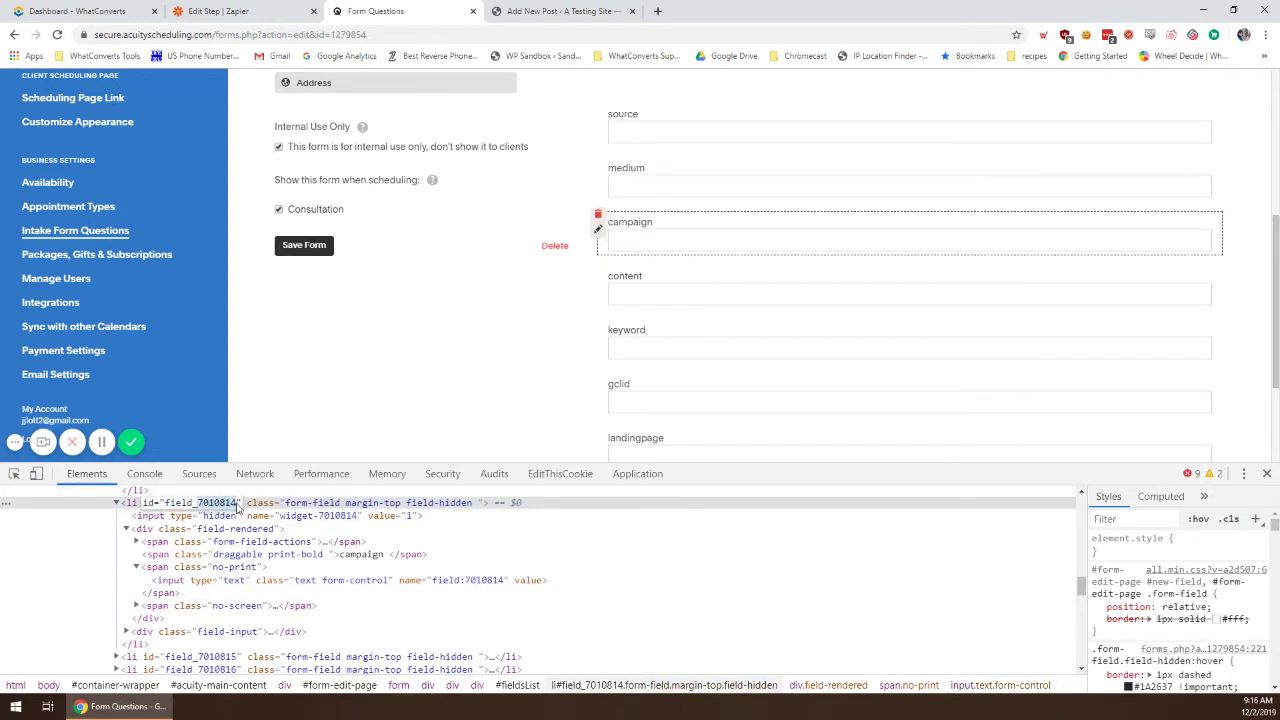
{"action": "key", "text": "ctrl+c"}
{"action": "key", "text": "alt+Tab"}
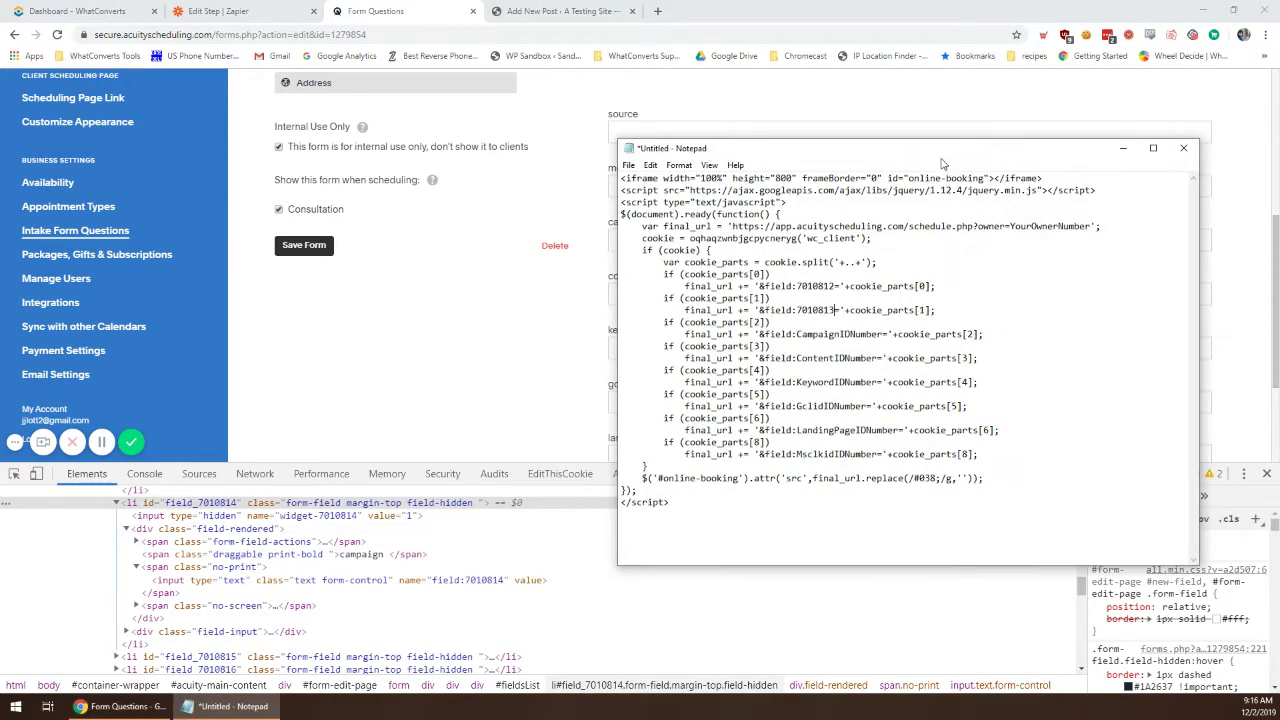
{"action": "left_click_drag", "start_coordinate": [797, 335], "coordinate": [888, 335]}
{"action": "key", "text": "ctrl+v"}
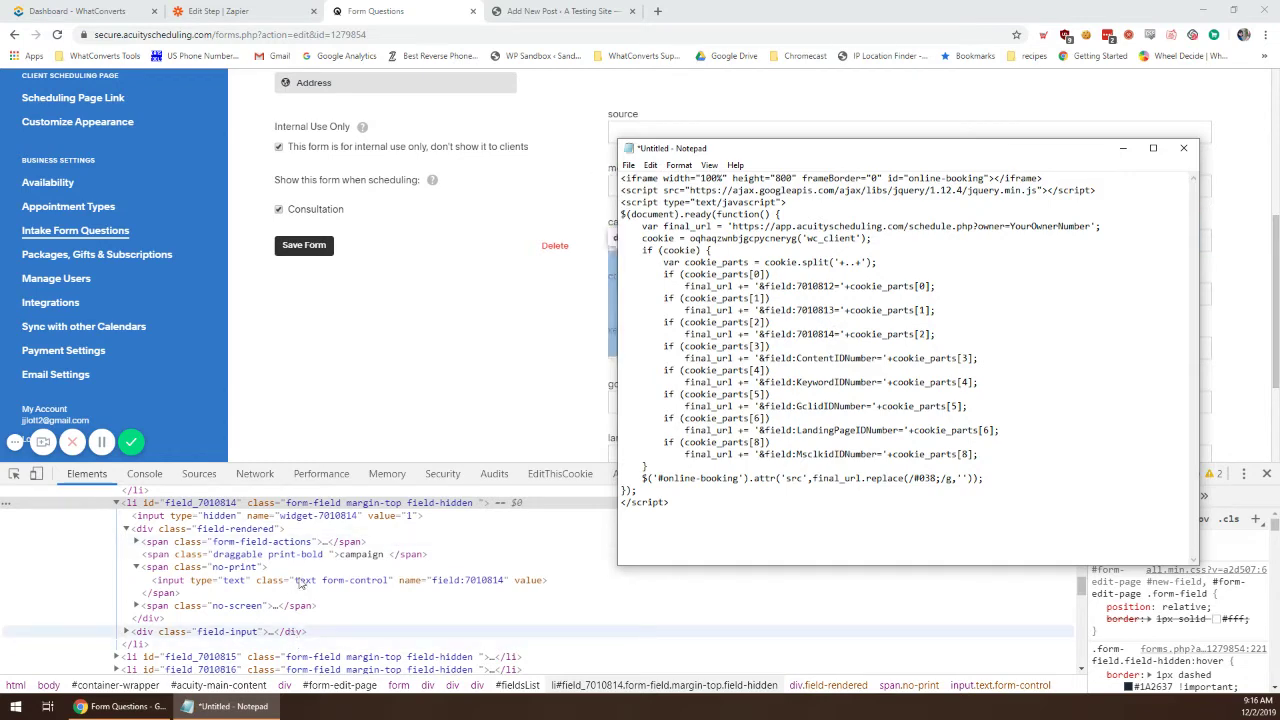
{"action": "left_click", "coordinate": [477, 363]}
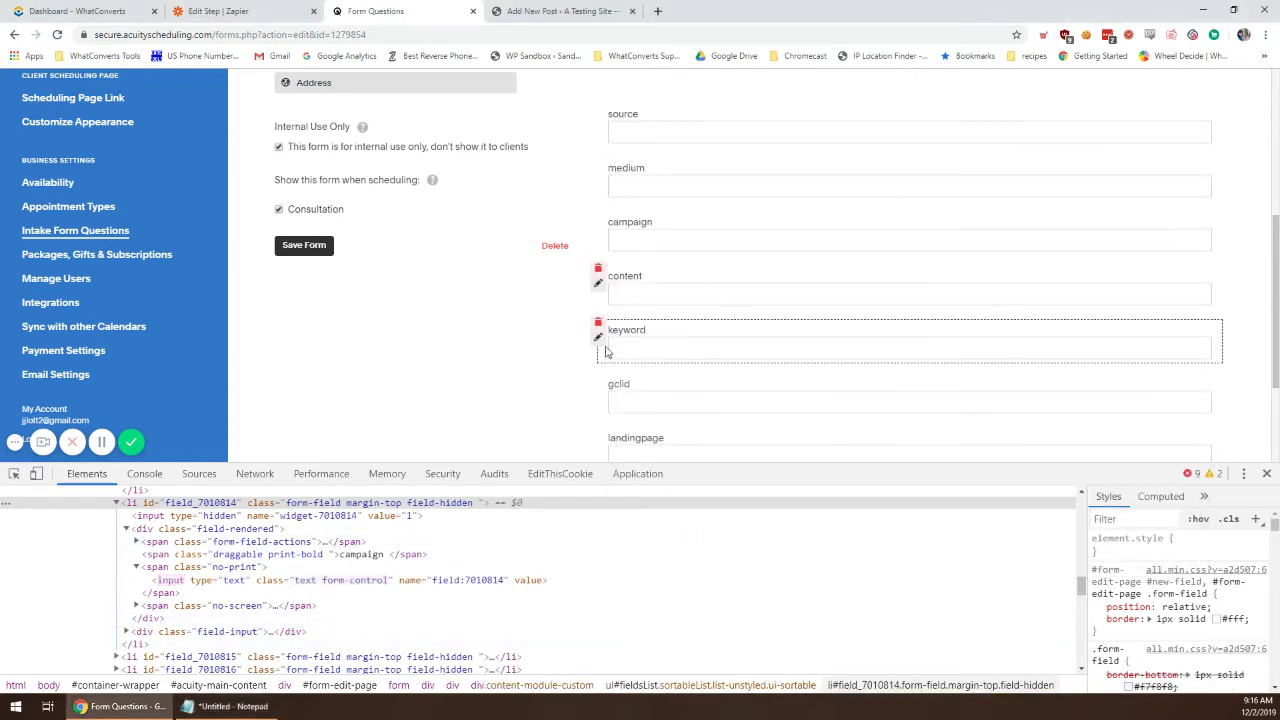
{"action": "left_click", "coordinate": [224, 709]}
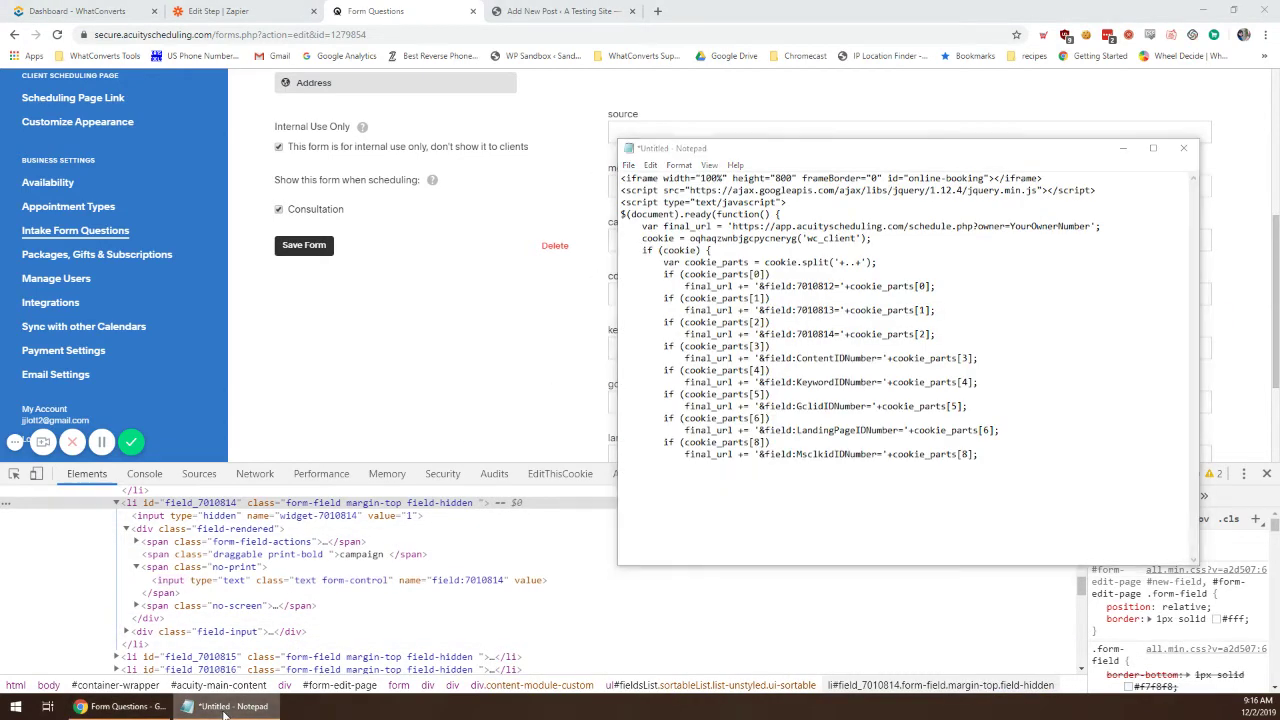
{"action": "left_click", "coordinate": [224, 709]}
Step: Put the content field ID 7010815 in place of ContentIDNumber
{"action": "right_click", "coordinate": [650, 294]}
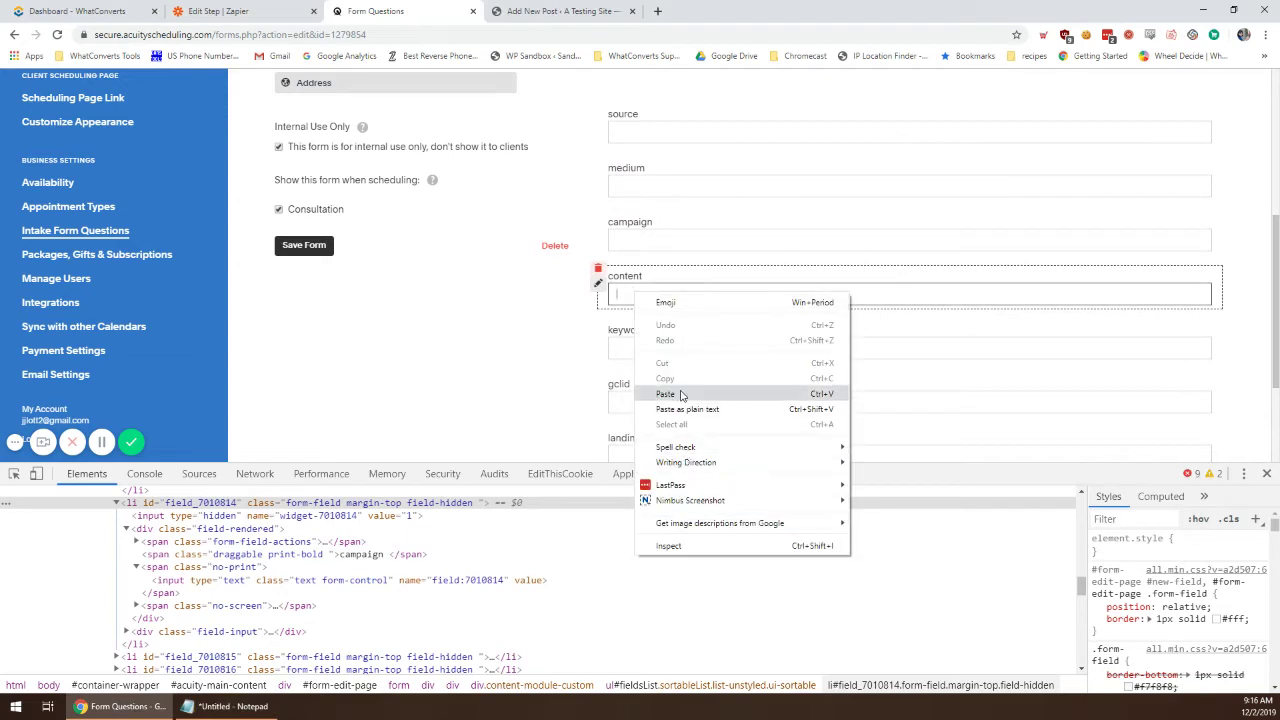
{"action": "left_click", "coordinate": [665, 545]}
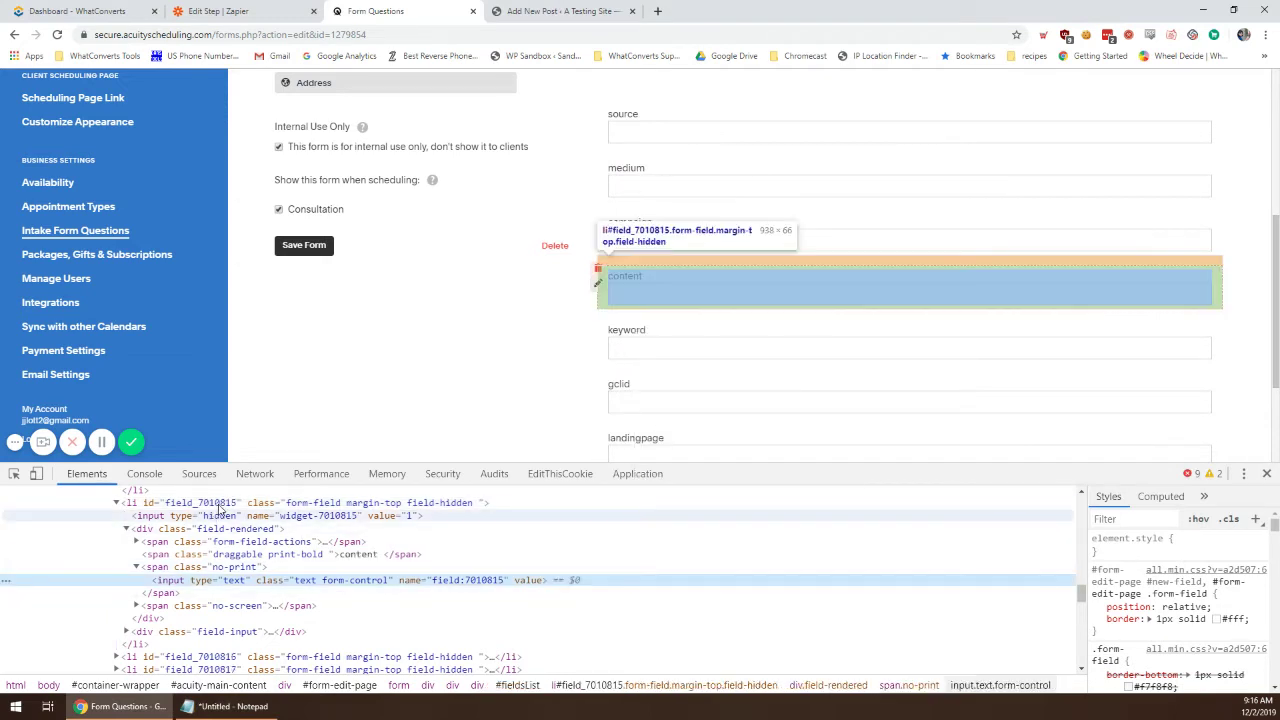
{"action": "left_click", "coordinate": [218, 506]}
{"action": "double_click", "coordinate": [203, 503]}
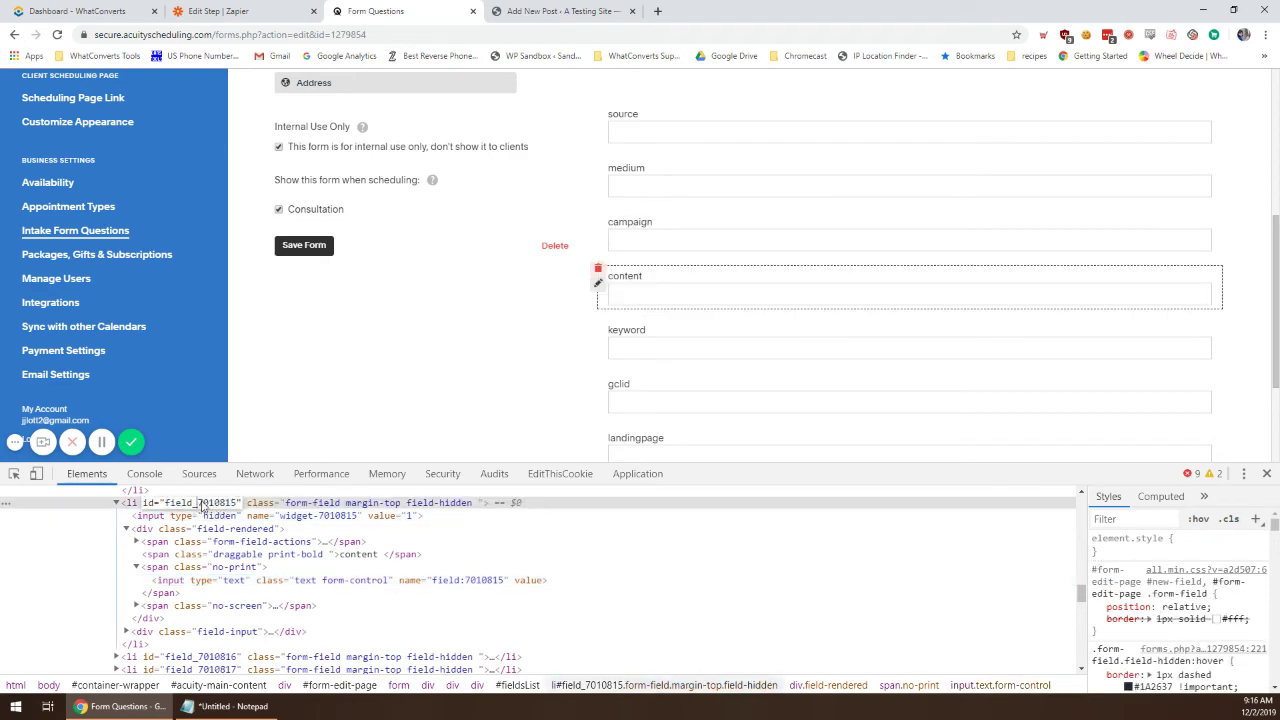
{"action": "left_click_drag", "start_coordinate": [197, 503], "coordinate": [235, 505]}
{"action": "left_click", "coordinate": [228, 706]}
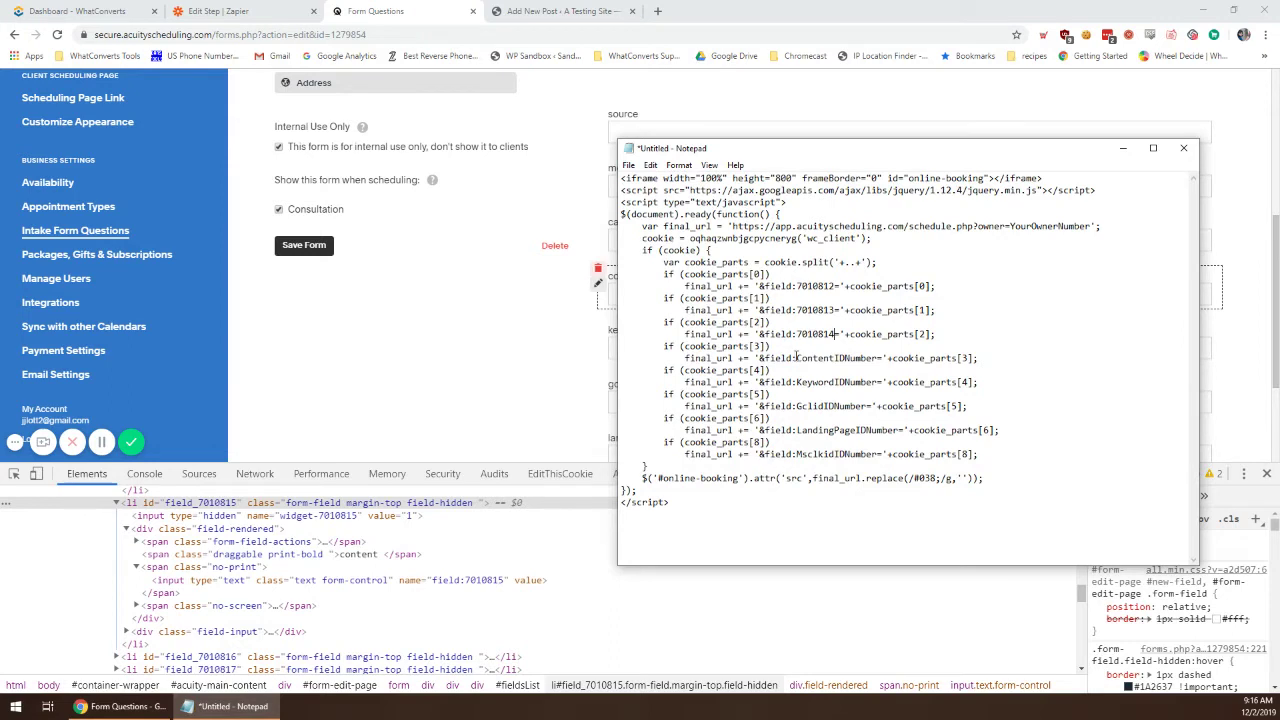
{"action": "left_click_drag", "start_coordinate": [797, 357], "coordinate": [876, 362]}
{"action": "left_click", "coordinate": [357, 380]}
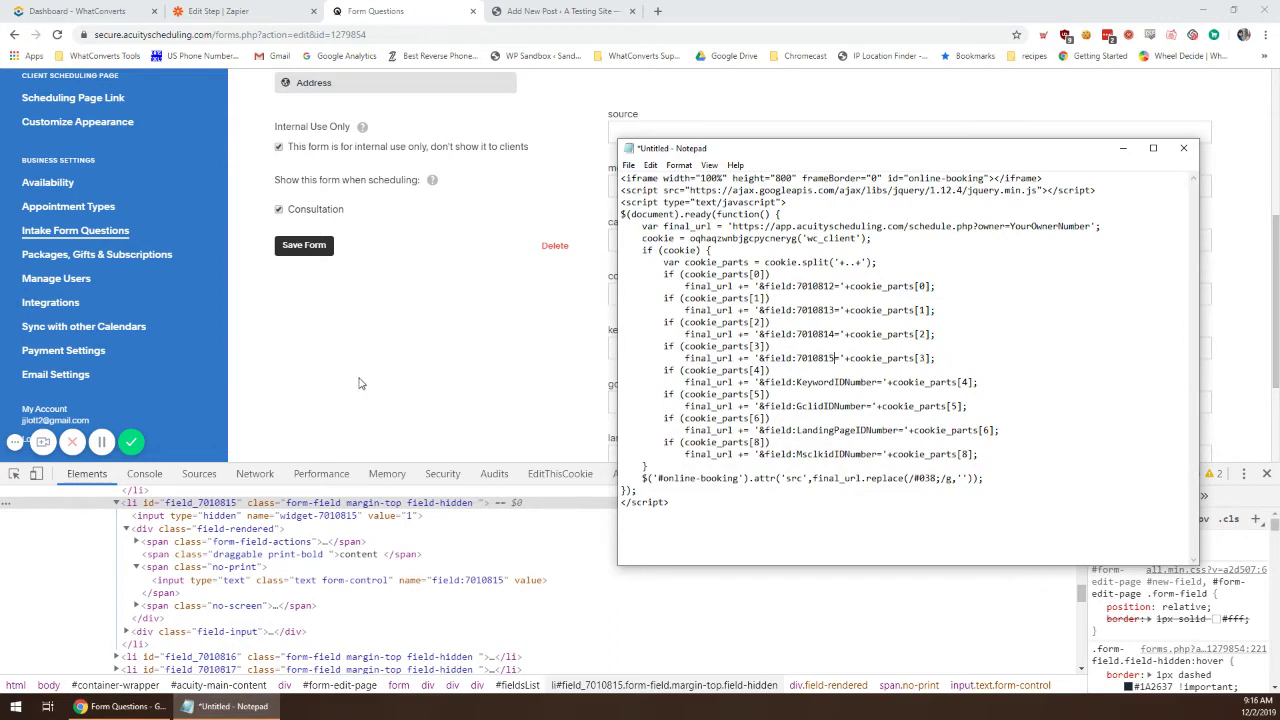
{"action": "scroll", "coordinate": [814, 374], "scroll_direction": "down", "scroll_amount": 3}
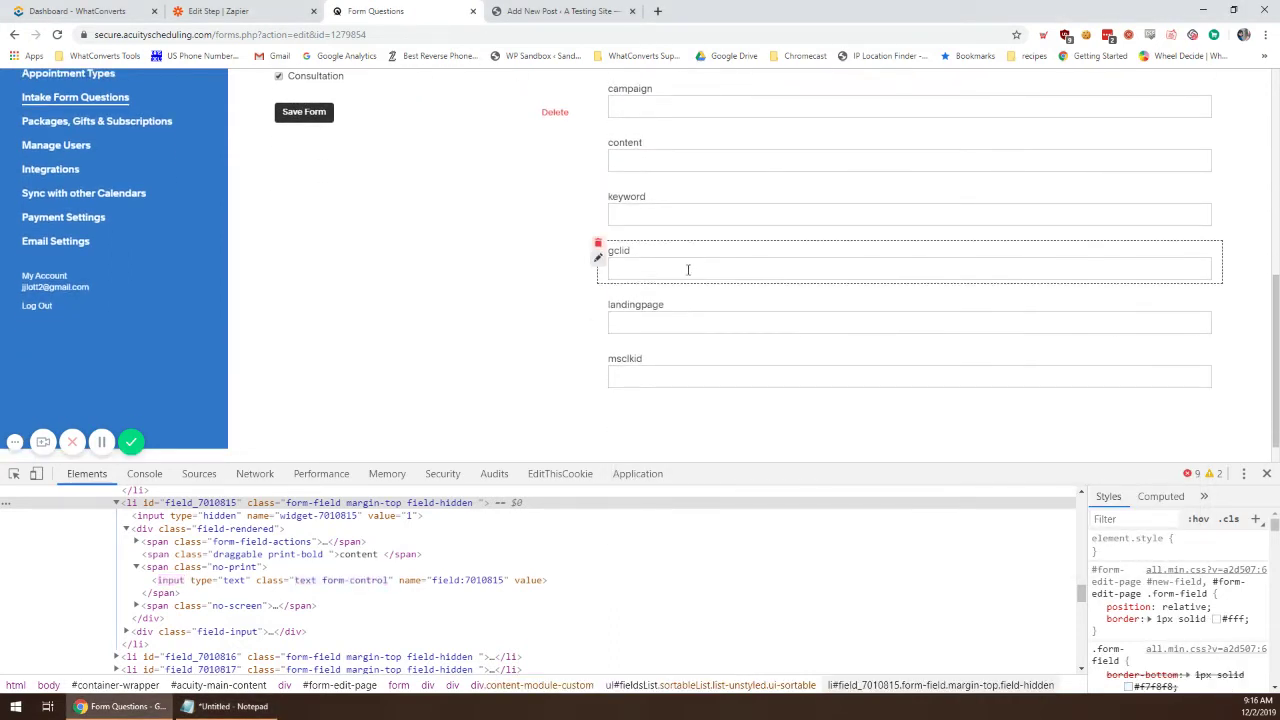
Step: Replace KeywordIDNumber with the keyword field ID 7010816
{"action": "right_click", "coordinate": [641, 217]}
{"action": "left_click", "coordinate": [675, 469]}
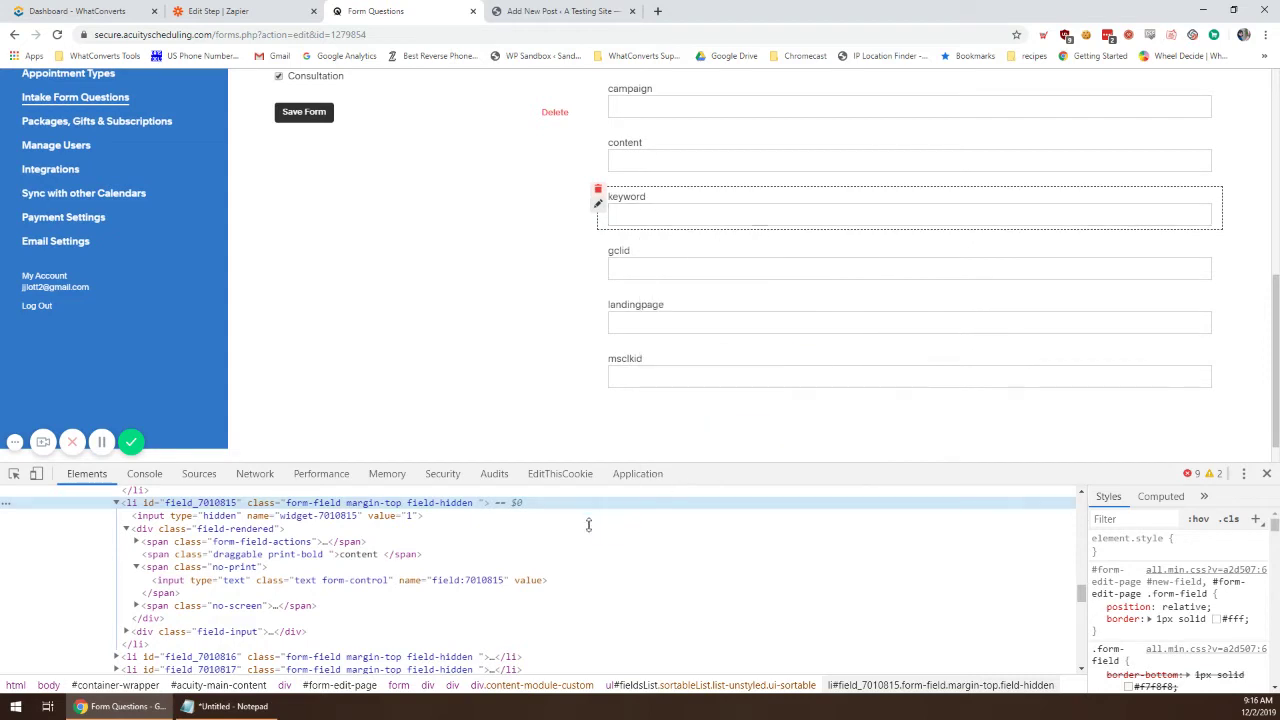
{"action": "left_click", "coordinate": [208, 510]}
{"action": "left_click", "coordinate": [208, 510]}
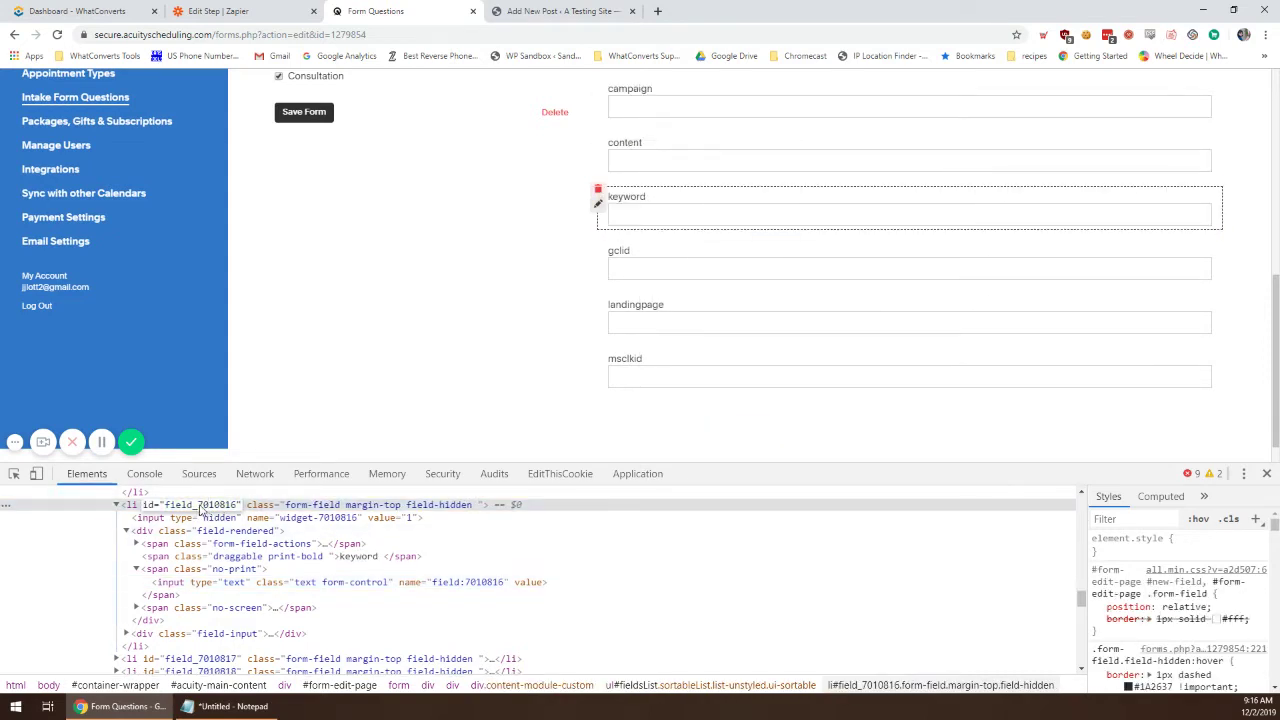
{"action": "left_click_drag", "start_coordinate": [198, 510], "coordinate": [236, 511]}
{"action": "key", "text": "ctrl+c"}
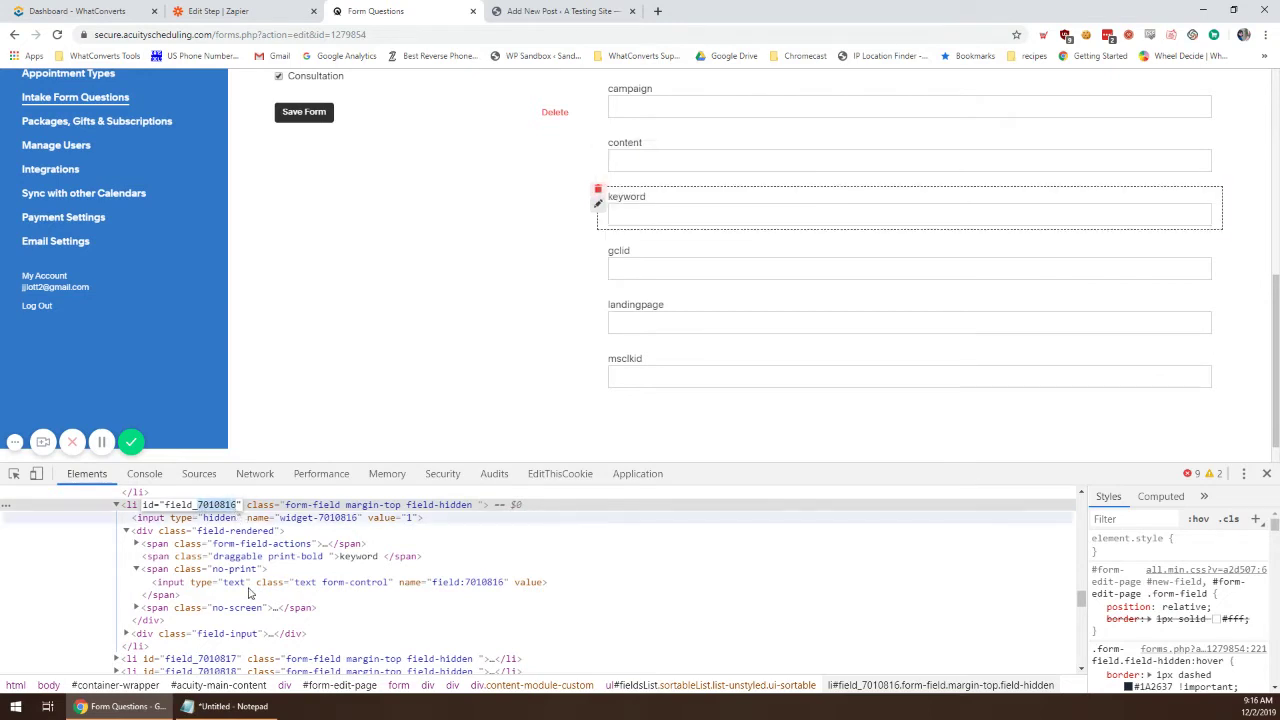
{"action": "key", "text": "alt+Tab"}
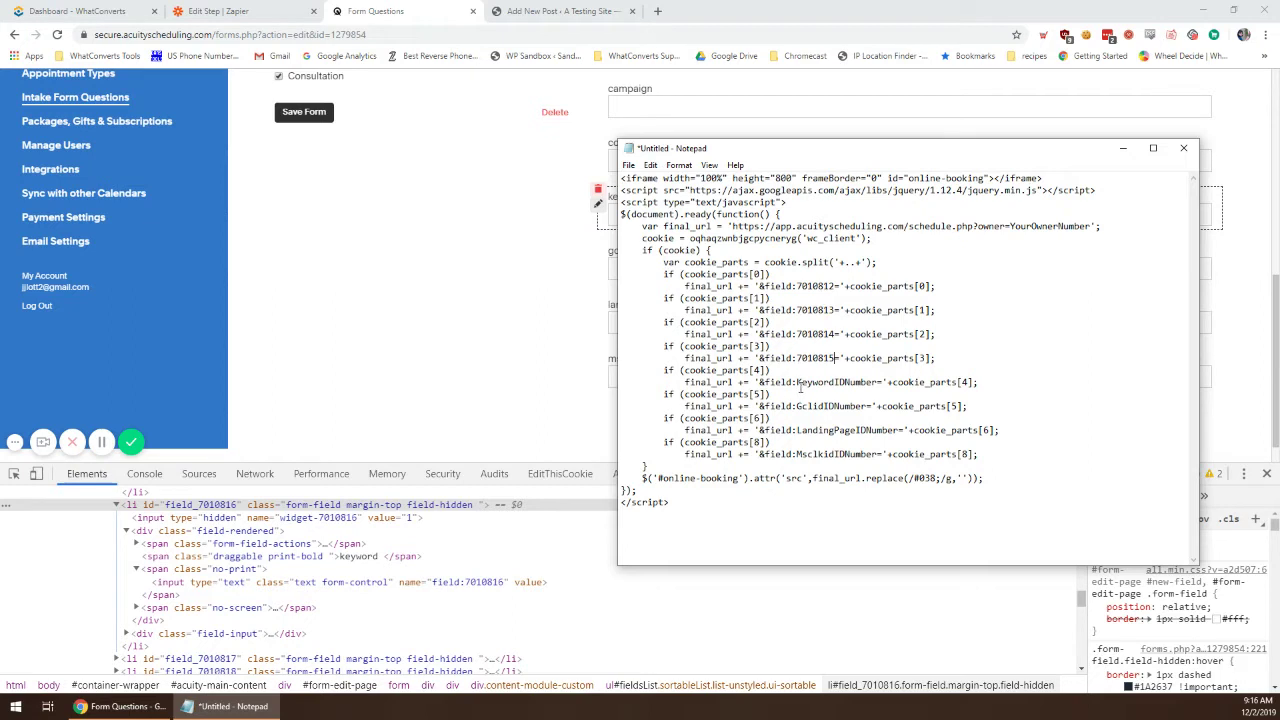
{"action": "left_click_drag", "start_coordinate": [798, 383], "coordinate": [873, 378]}
{"action": "key", "text": "ctrl+v"}
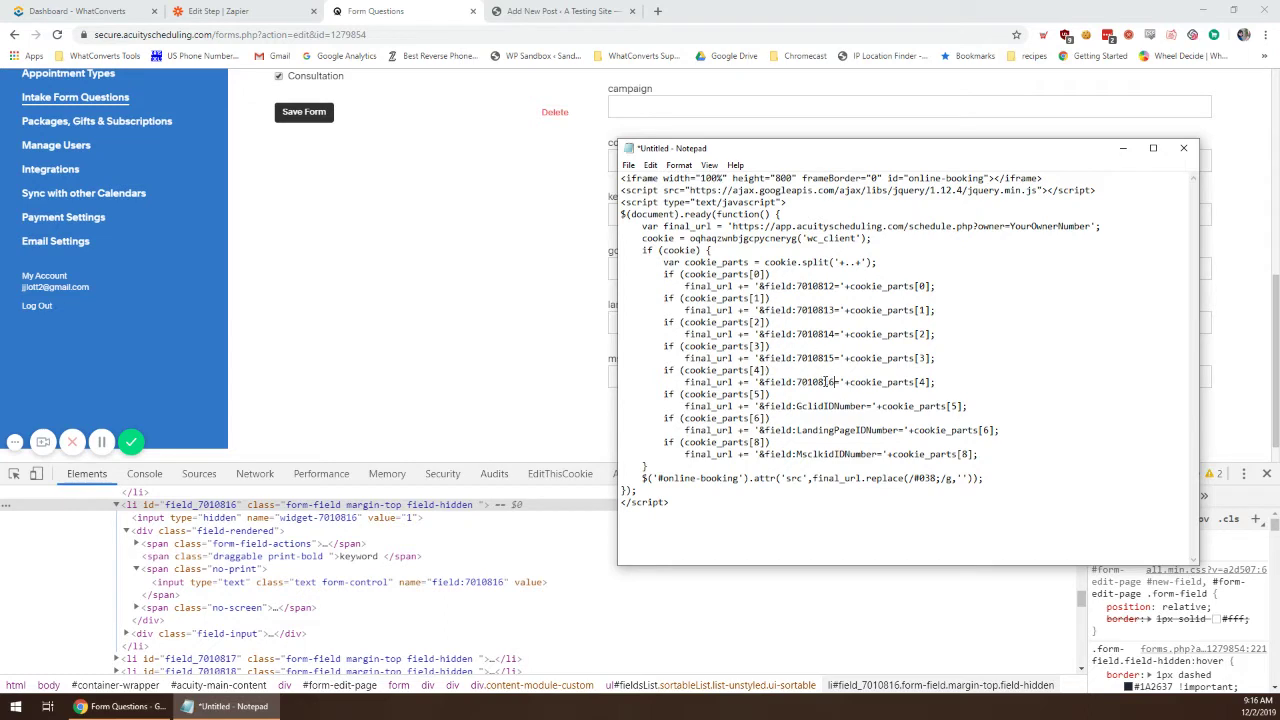
{"action": "left_click", "coordinate": [566, 362]}
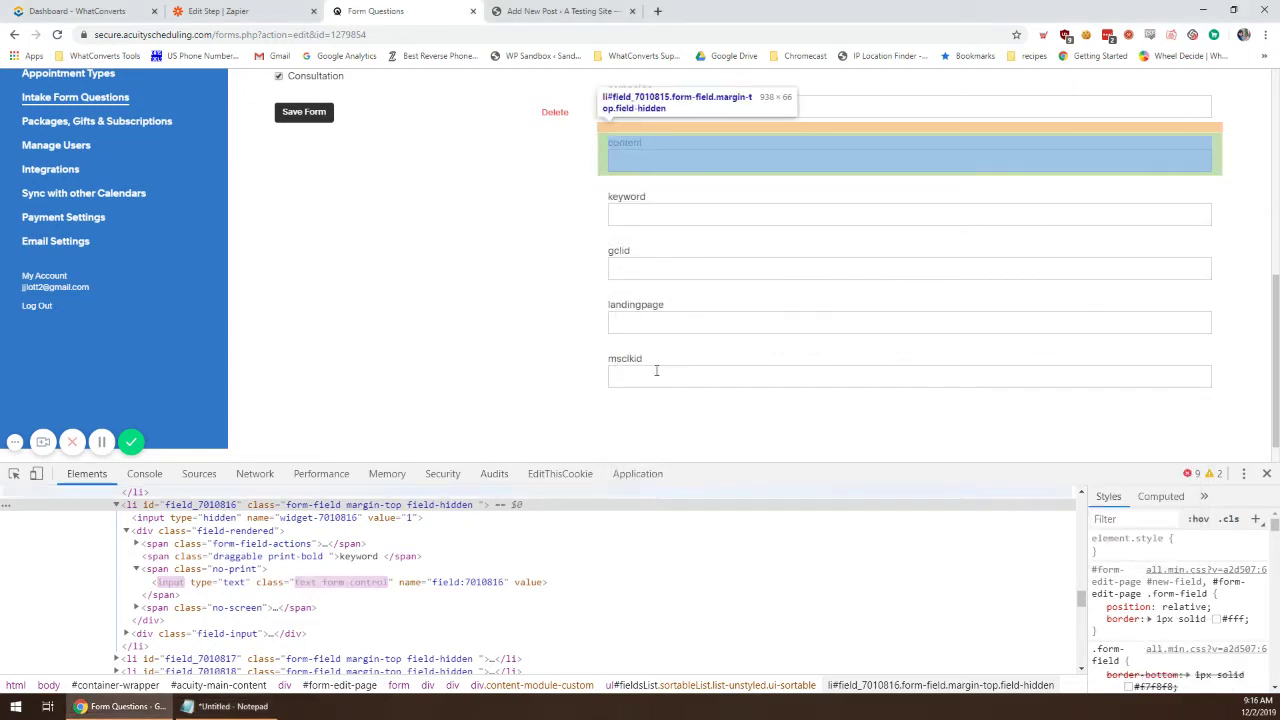
Step: Put the gclid field ID 7010817 in place of GclidIDNumber
{"action": "right_click", "coordinate": [636, 270]}
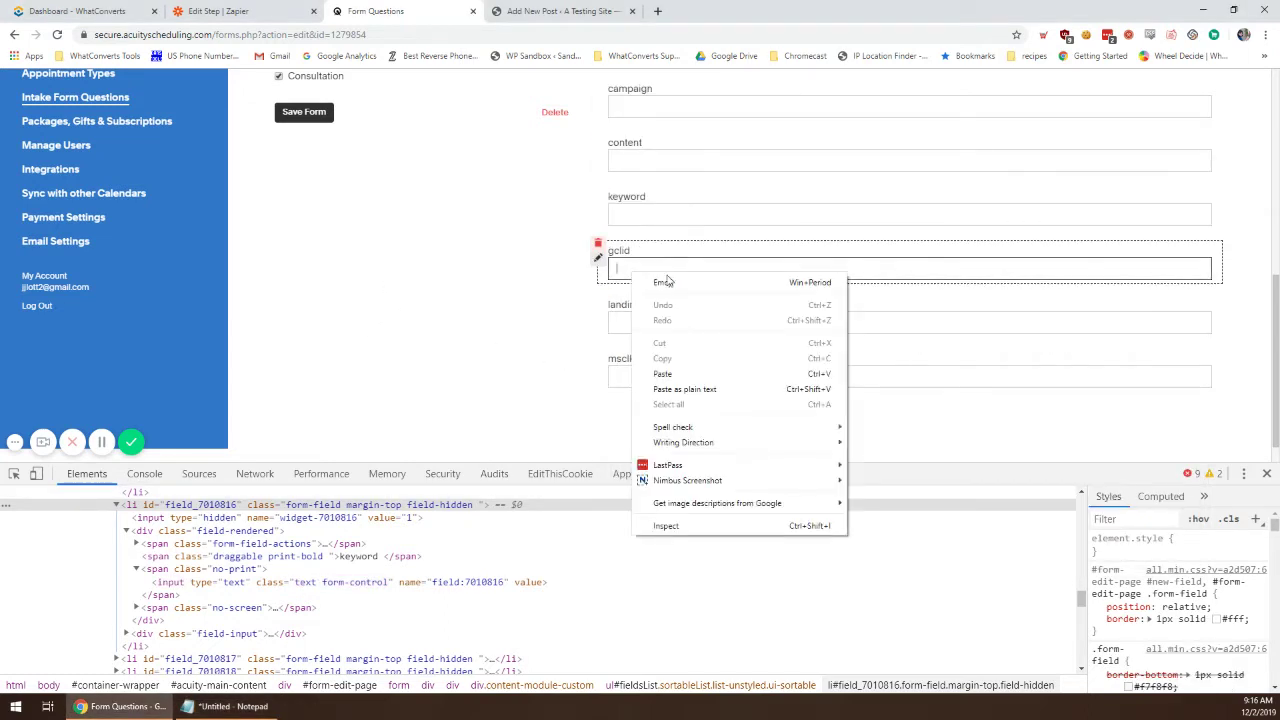
{"action": "left_click", "coordinate": [727, 530]}
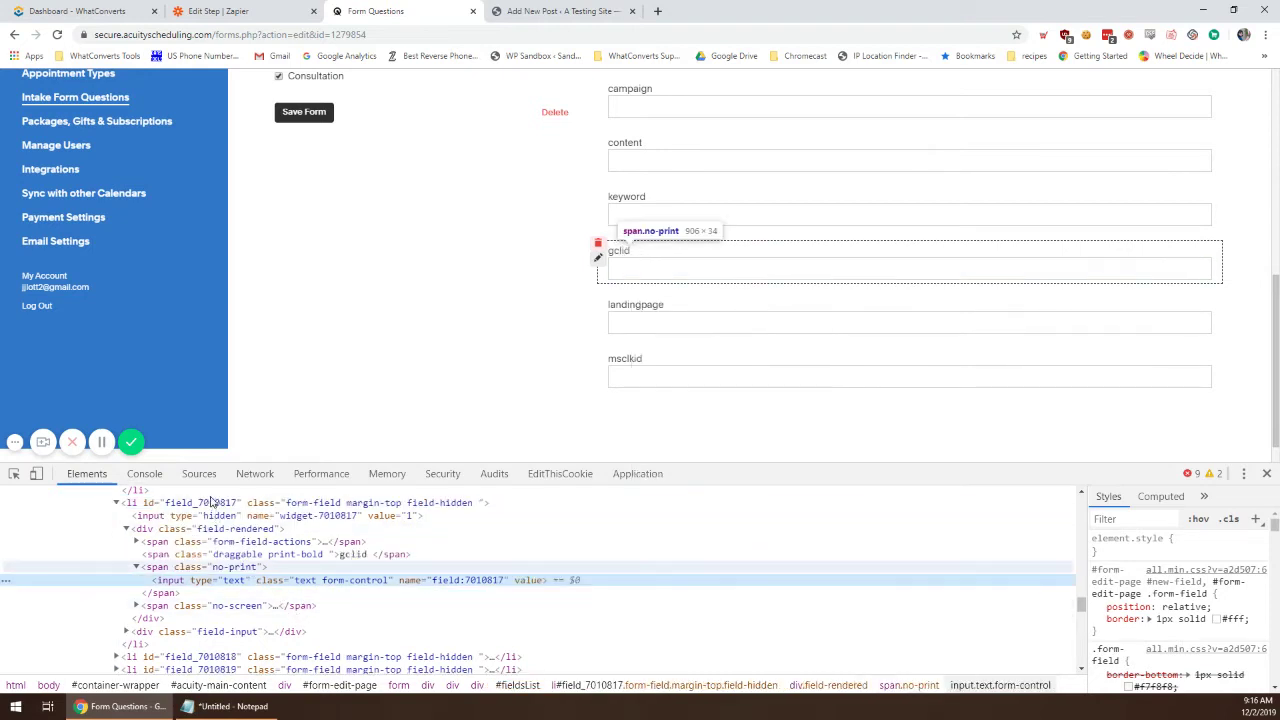
{"action": "left_click", "coordinate": [220, 504]}
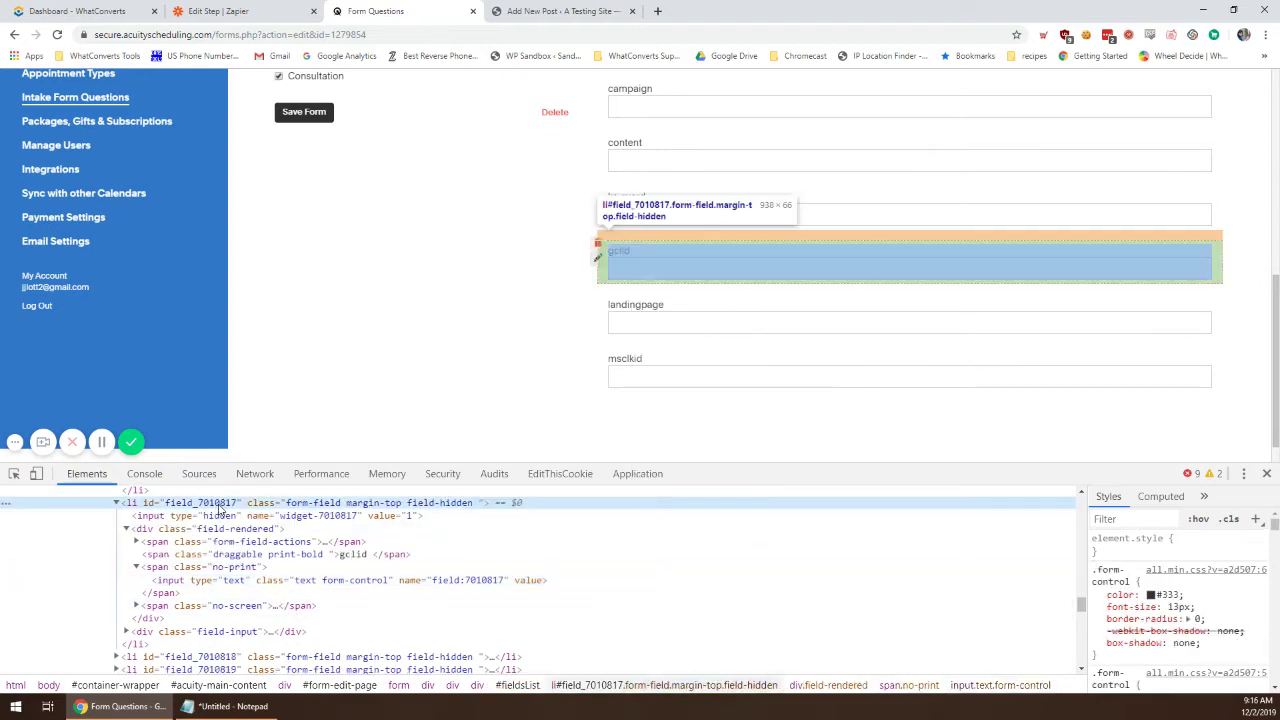
{"action": "double_click", "coordinate": [220, 504]}
{"action": "left_click_drag", "start_coordinate": [197, 504], "coordinate": [232, 510]}
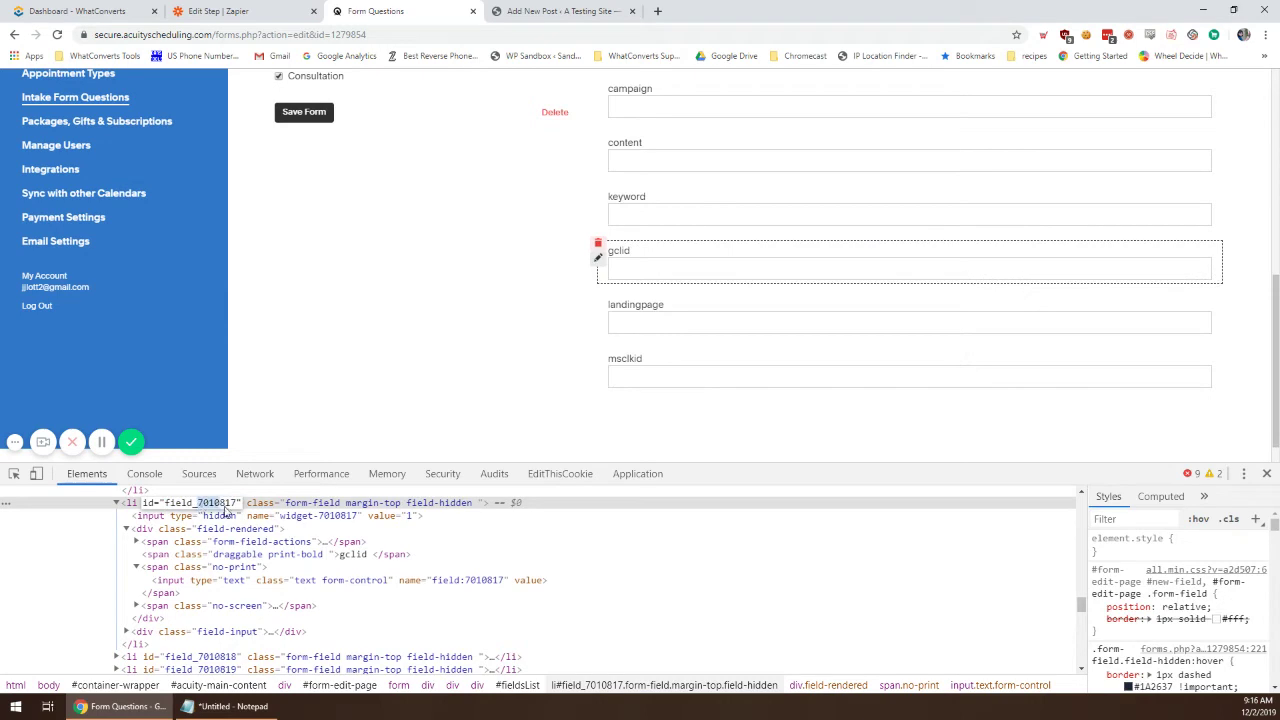
{"action": "left_click", "coordinate": [226, 706]}
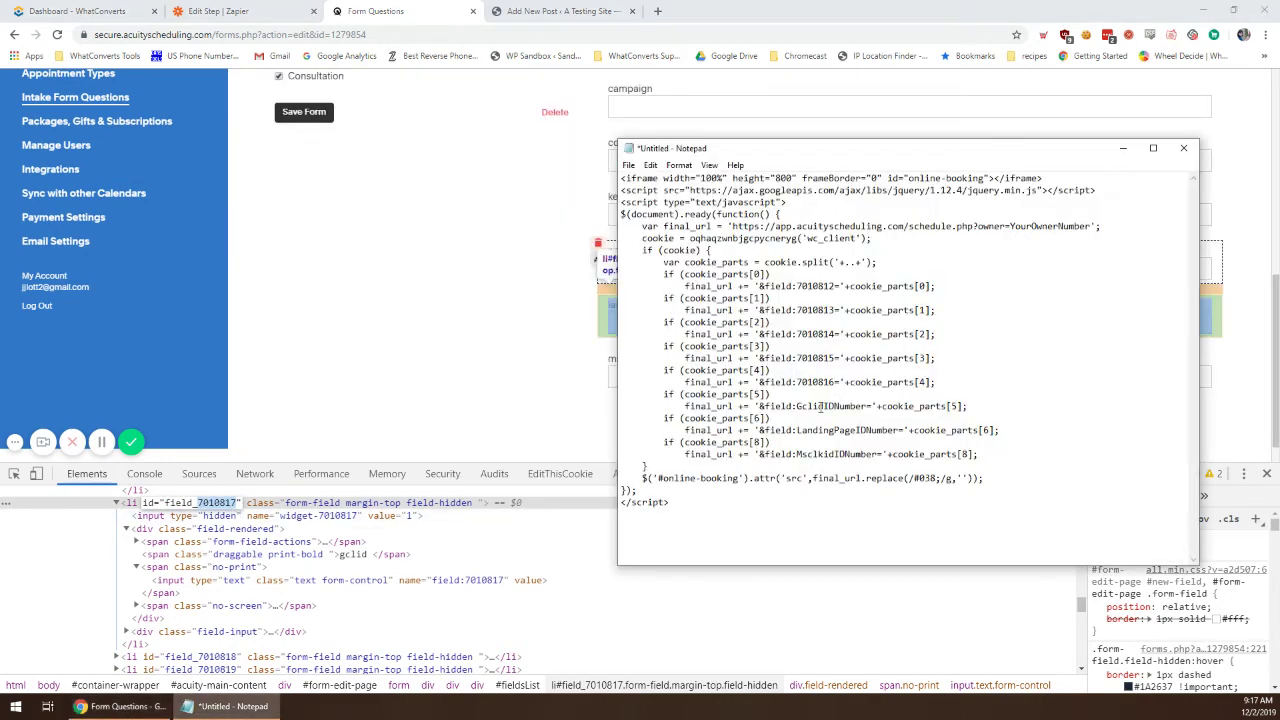
{"action": "left_click", "coordinate": [798, 406]}
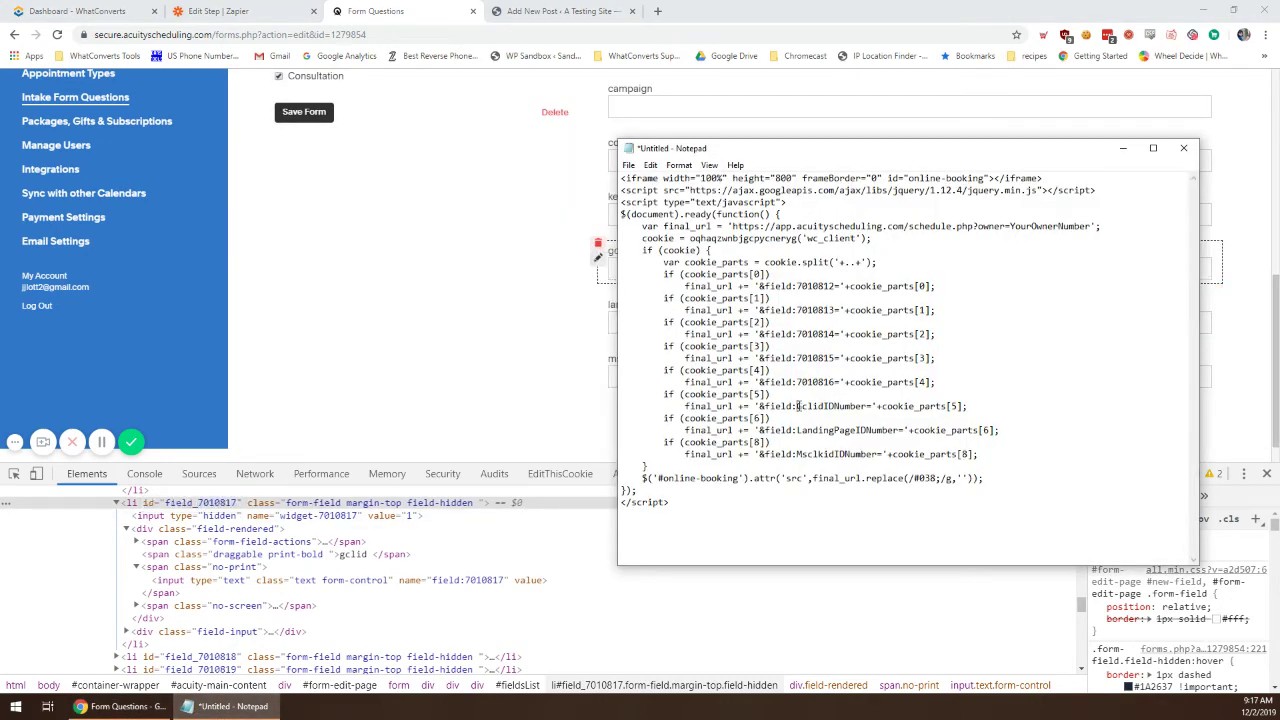
{"action": "left_click_drag", "start_coordinate": [798, 406], "coordinate": [862, 406]}
{"action": "left_click", "coordinate": [440, 350]}
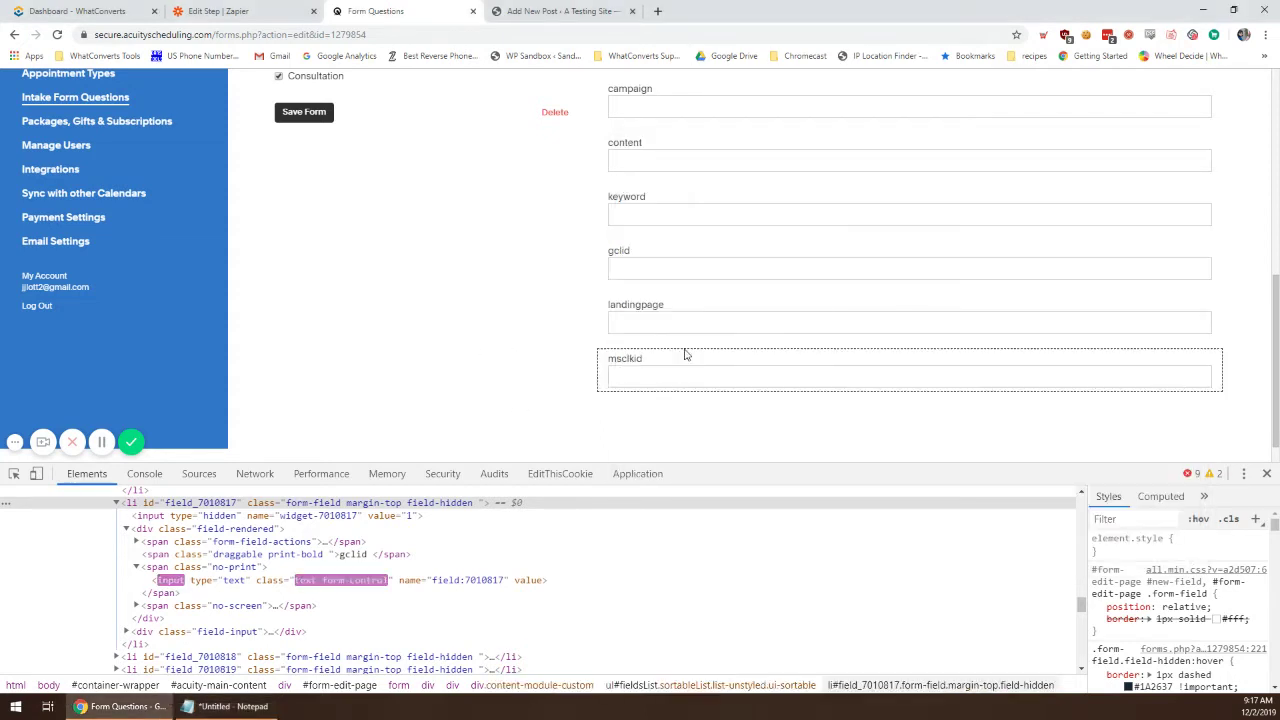
Step: Replace LandingPageIDNumber with the landingpage field ID 7010818
{"action": "right_click", "coordinate": [650, 314]}
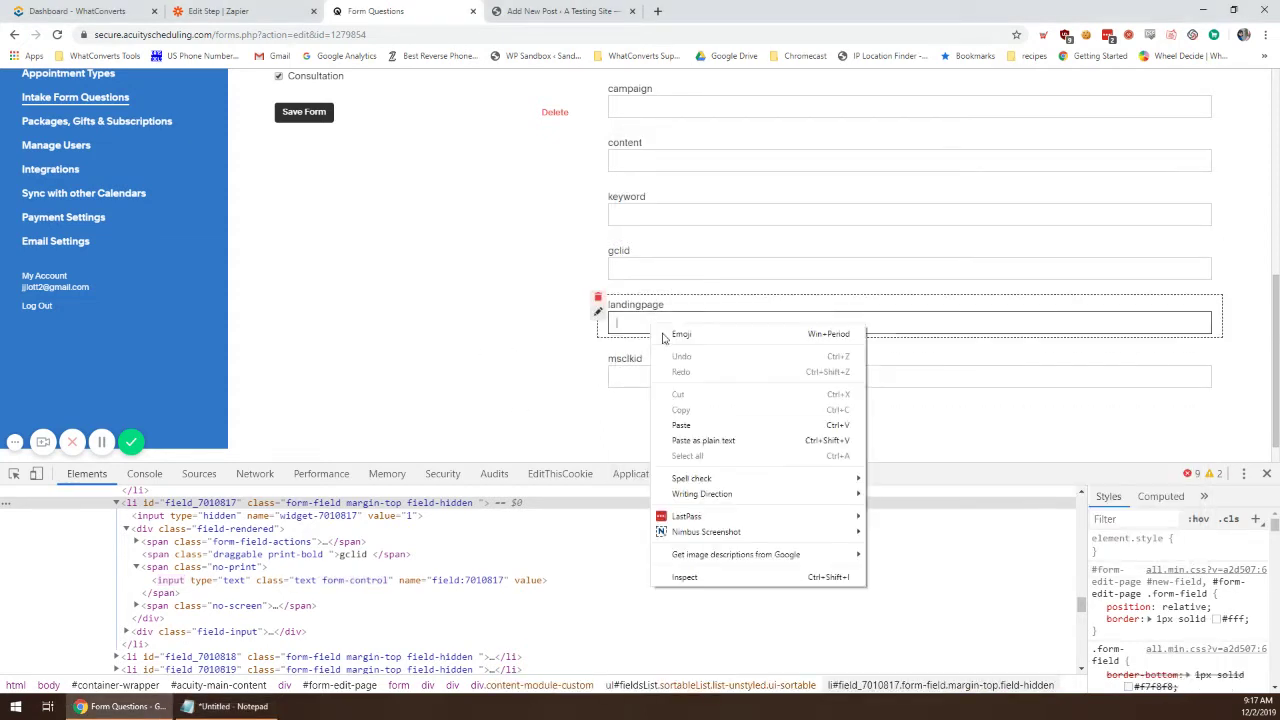
{"action": "left_click", "coordinate": [690, 578]}
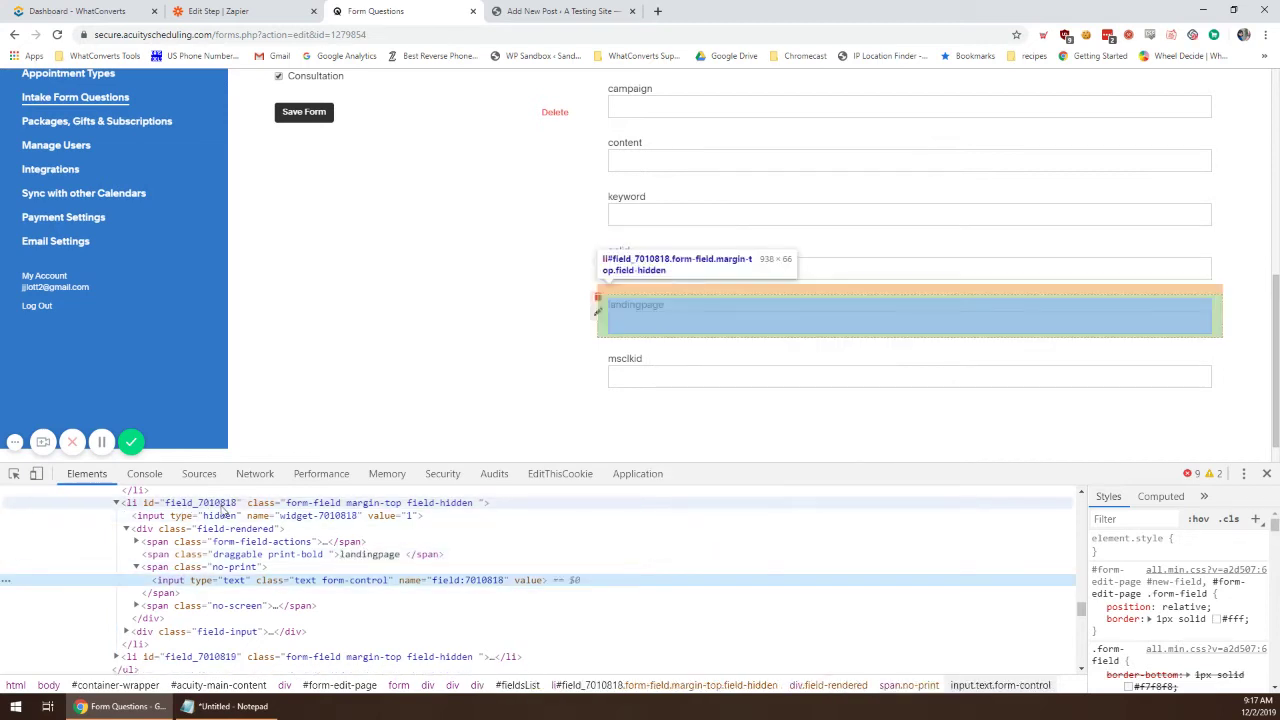
{"action": "double_click", "coordinate": [206, 503]}
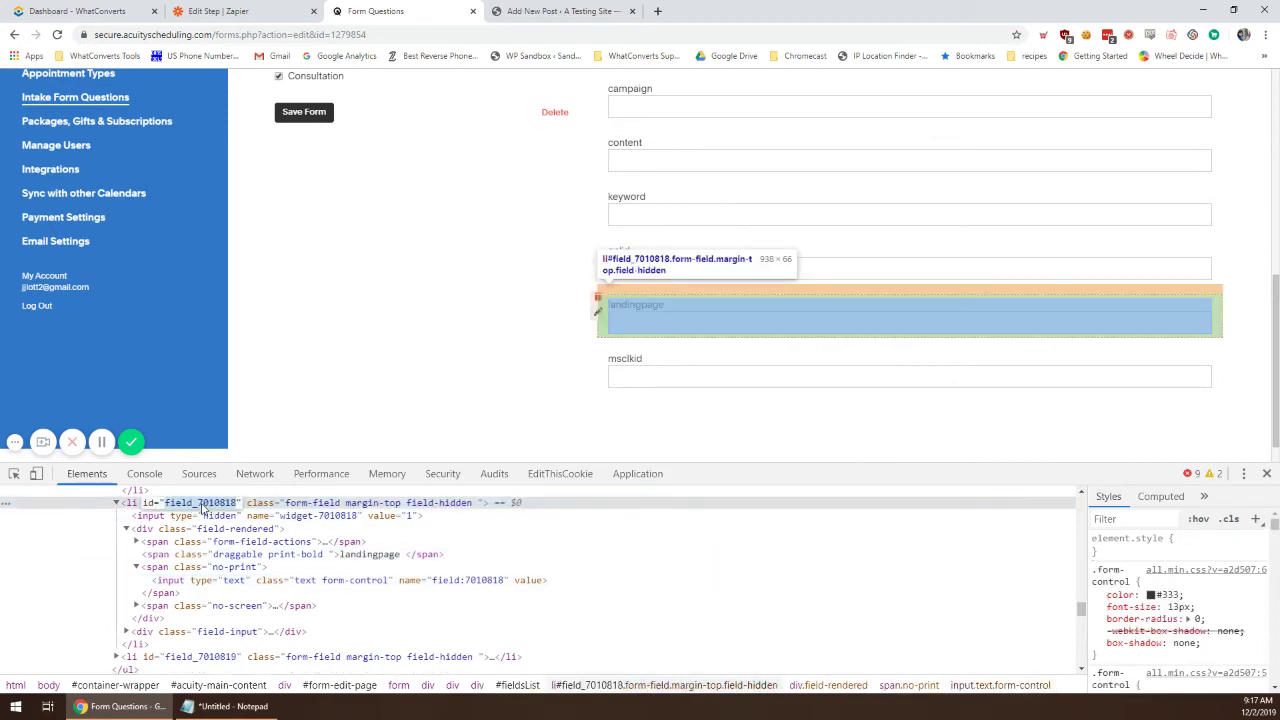
{"action": "left_click_drag", "start_coordinate": [197, 503], "coordinate": [238, 503]}
{"action": "key", "text": "ctrl+c"}
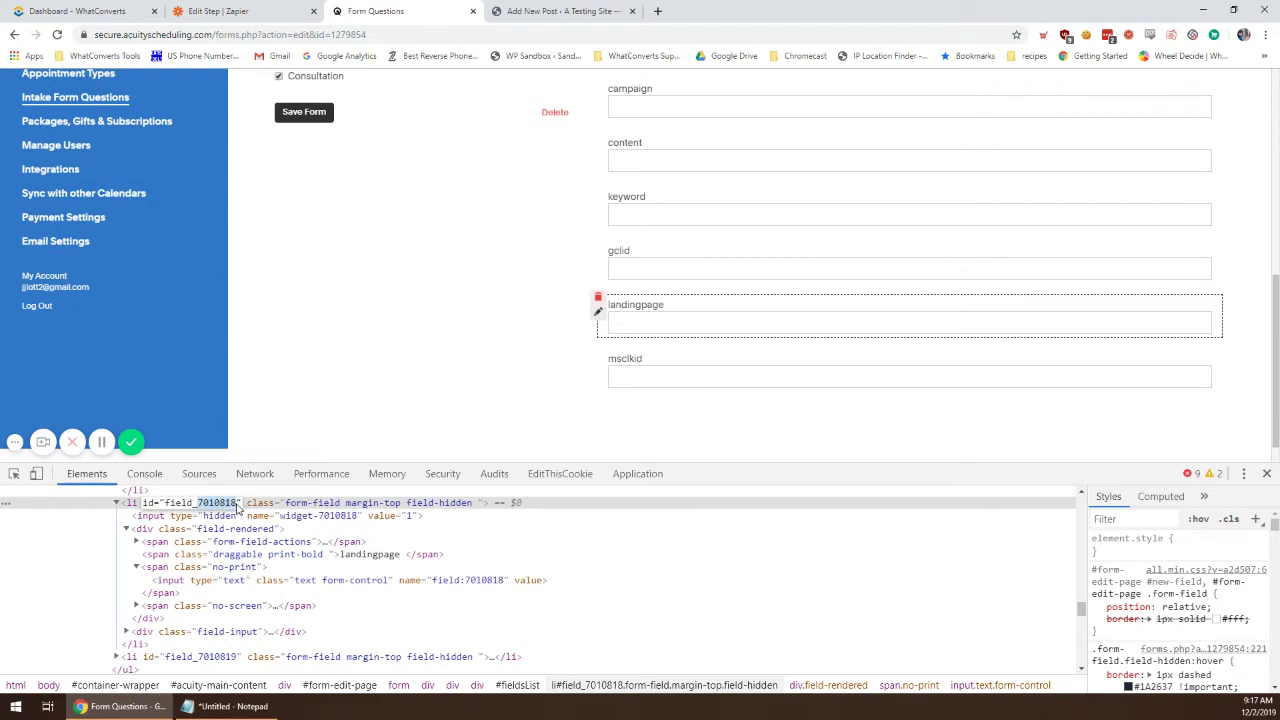
{"action": "key", "text": "alt+Tab"}
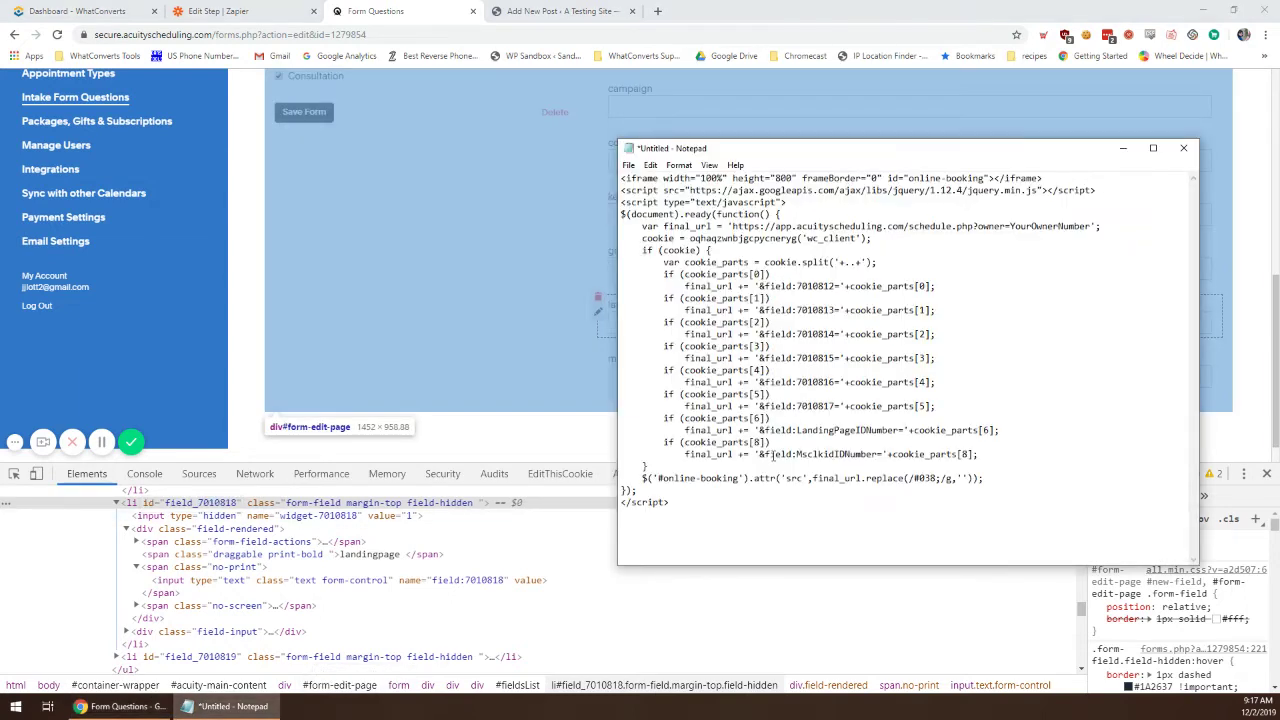
{"action": "left_click_drag", "start_coordinate": [798, 432], "coordinate": [896, 432]}
{"action": "key", "text": "ctrl+v"}
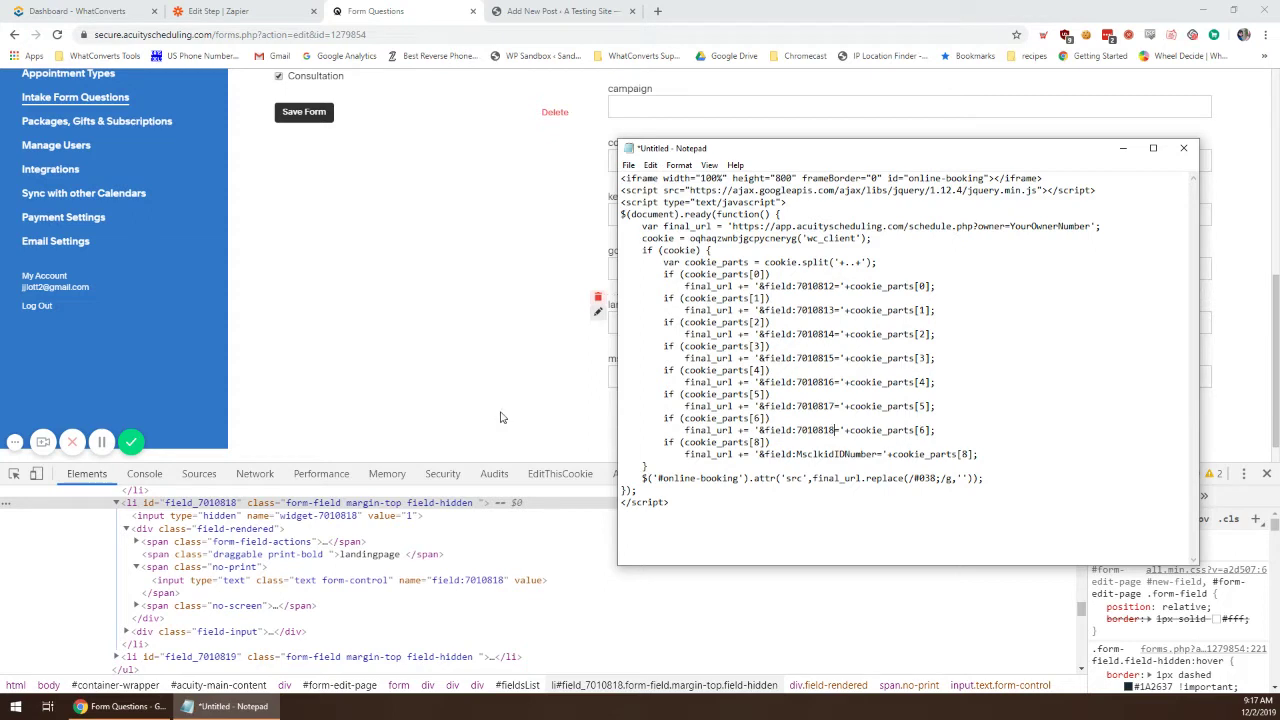
{"action": "left_click", "coordinate": [616, 377]}
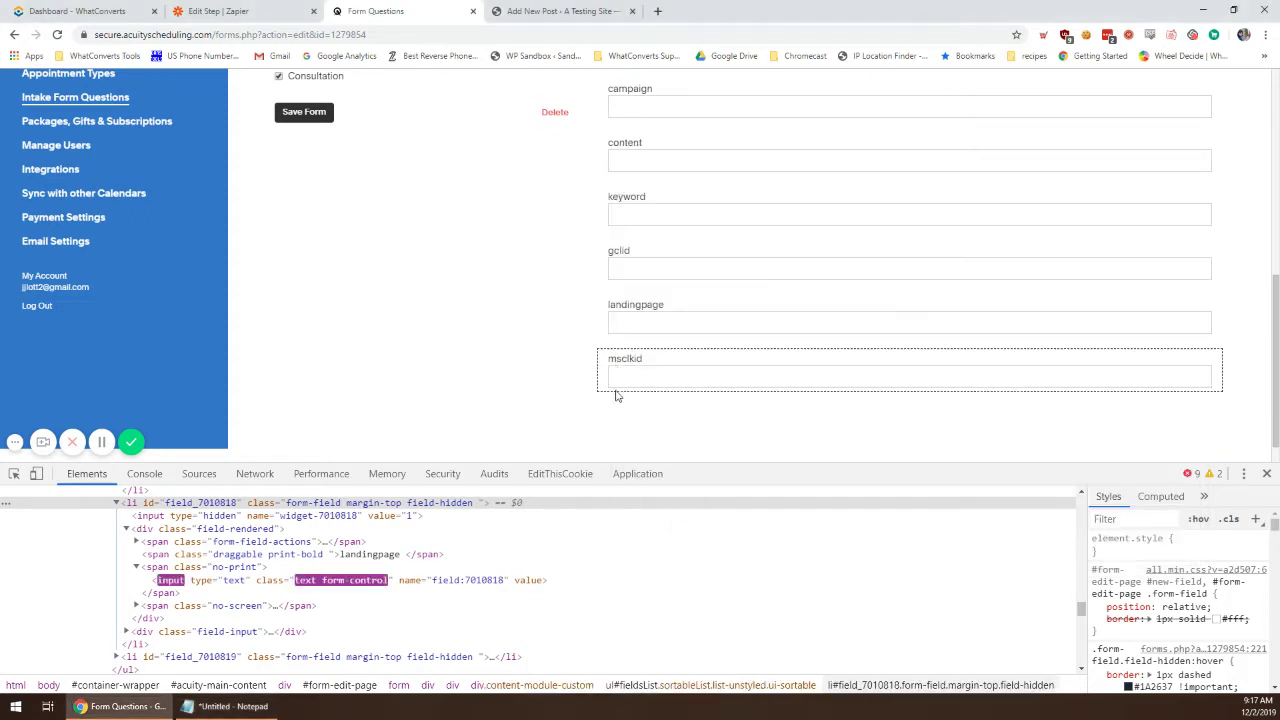
Step: Replace MsclkidIDNumber with 7010819 and select the YourOwnerNumber placeholder
{"action": "right_click", "coordinate": [620, 384]}
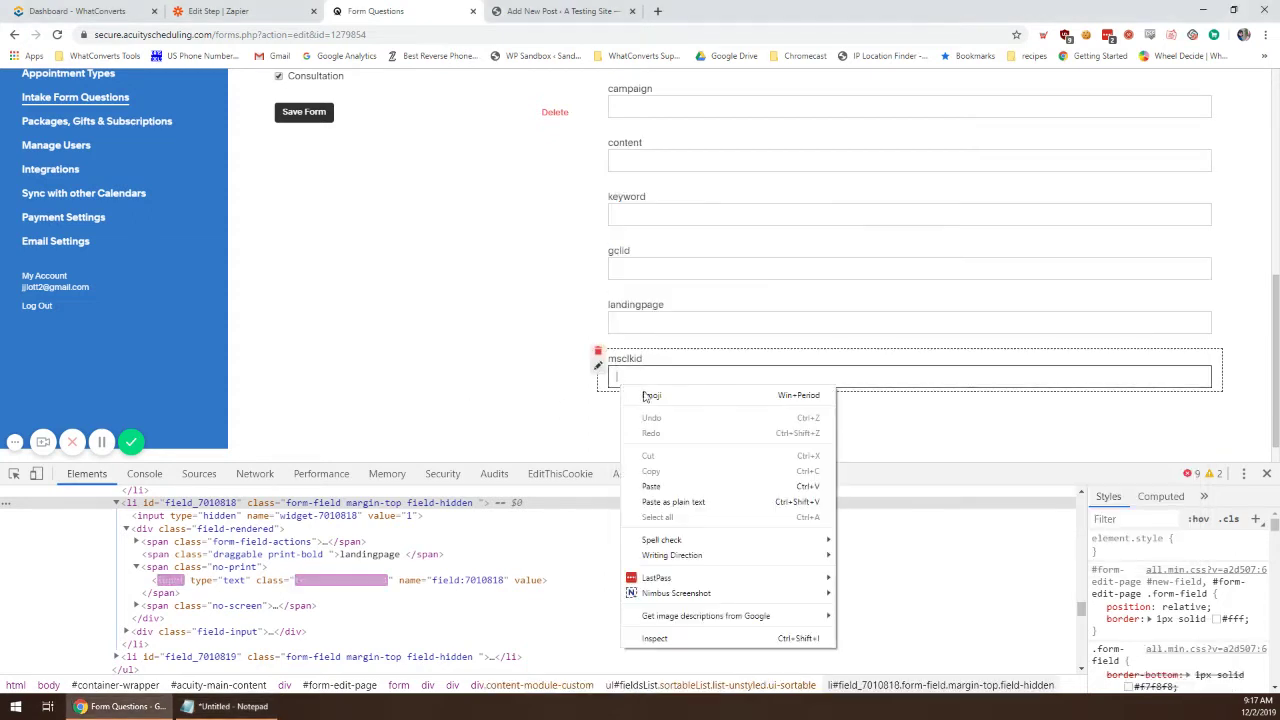
{"action": "left_click", "coordinate": [652, 637]}
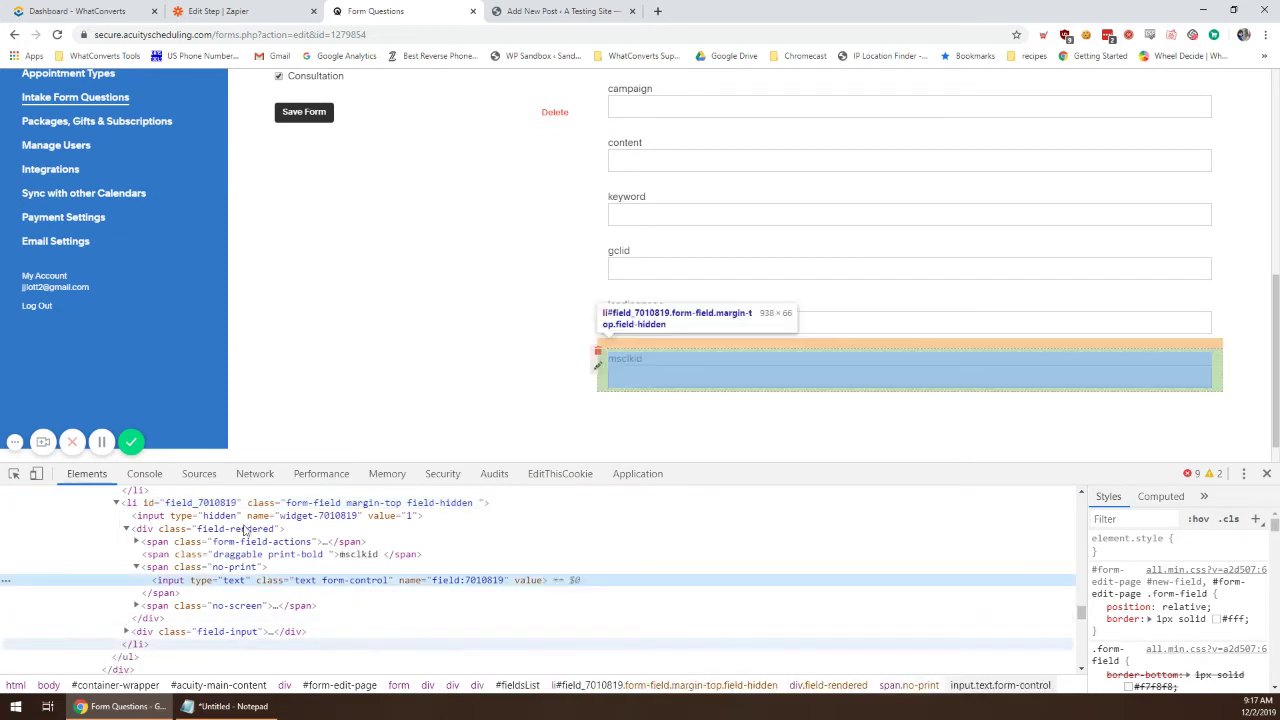
{"action": "left_click", "coordinate": [225, 497]}
{"action": "left_click", "coordinate": [222, 508]}
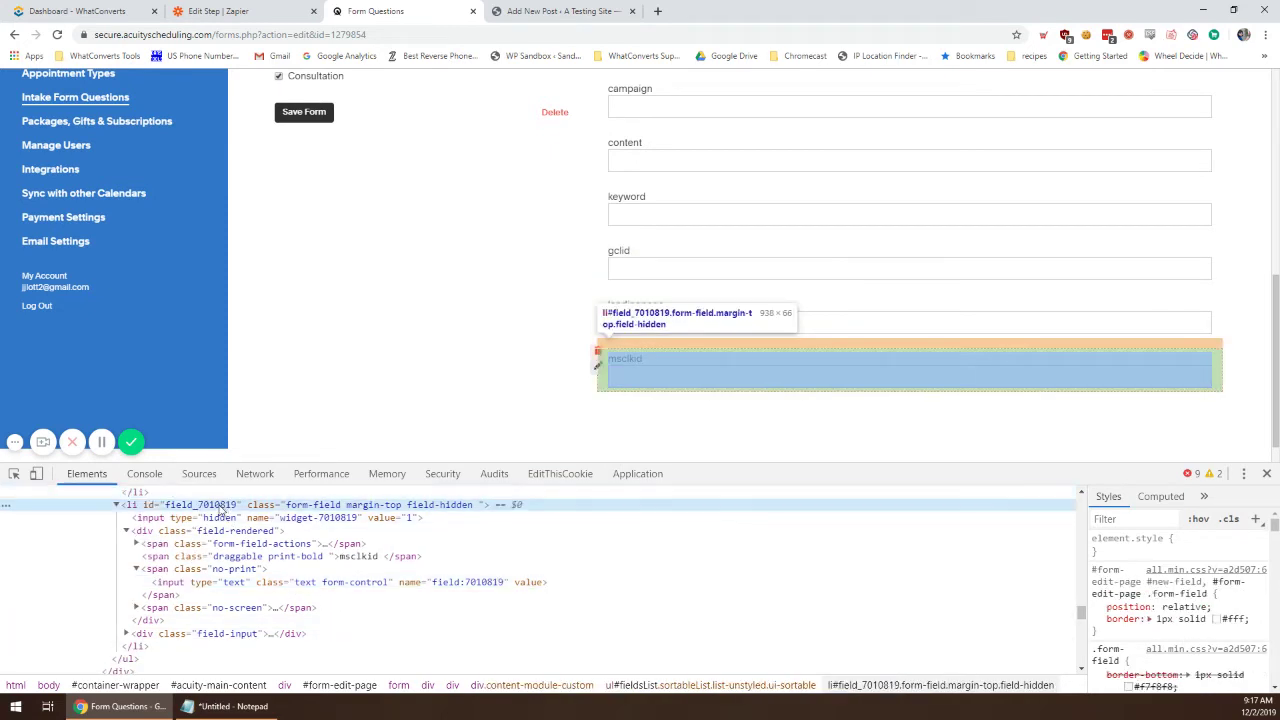
{"action": "double_click", "coordinate": [220, 505]}
{"action": "left_click_drag", "start_coordinate": [197, 505], "coordinate": [237, 506]}
{"action": "key", "text": "ctrl+c"}
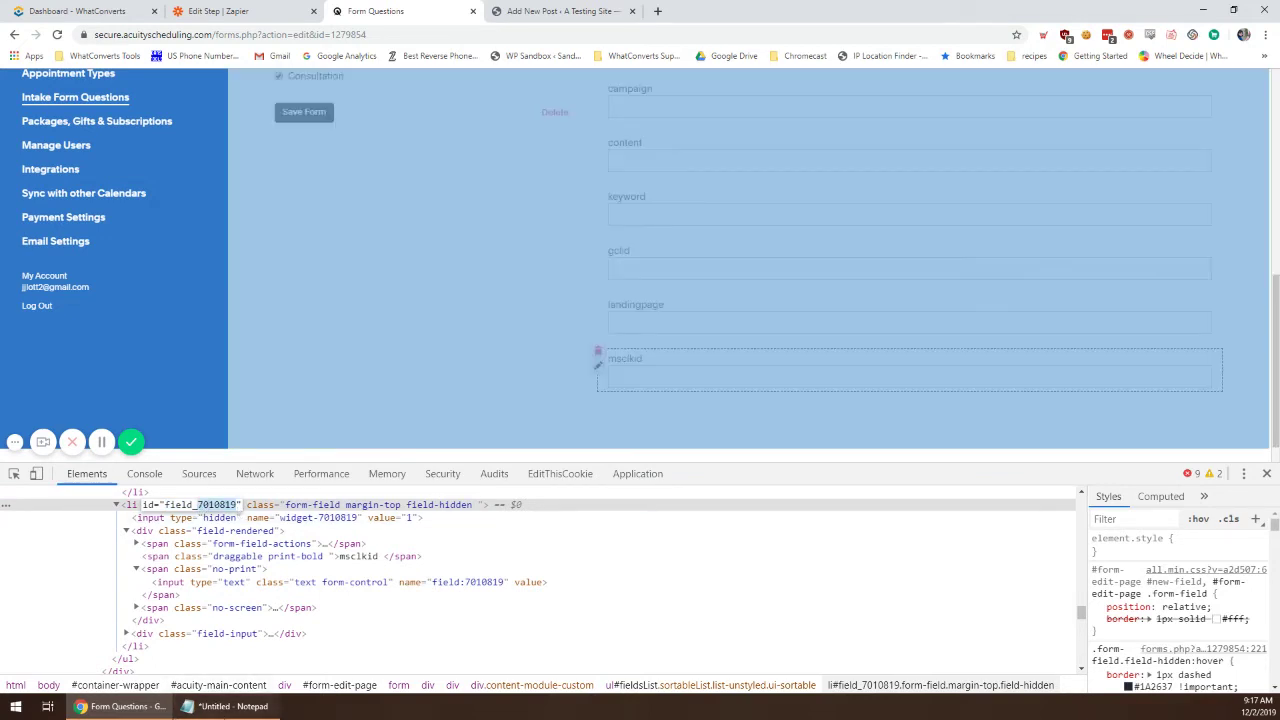
{"action": "left_click", "coordinate": [222, 704]}
{"action": "left_click_drag", "start_coordinate": [797, 454], "coordinate": [878, 452]}
{"action": "key", "text": "ctrl+v"}
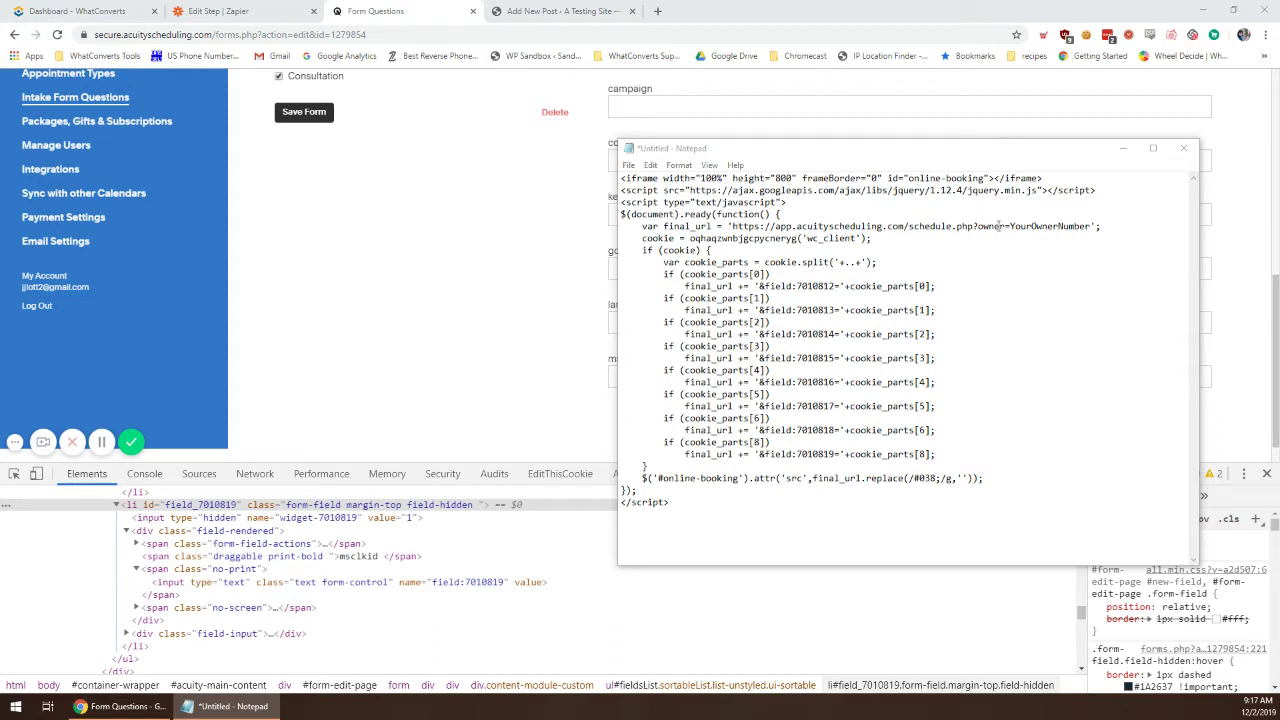
{"action": "left_click", "coordinate": [1075, 240]}
{"action": "left_click_drag", "start_coordinate": [1010, 226], "coordinate": [1088, 227]}
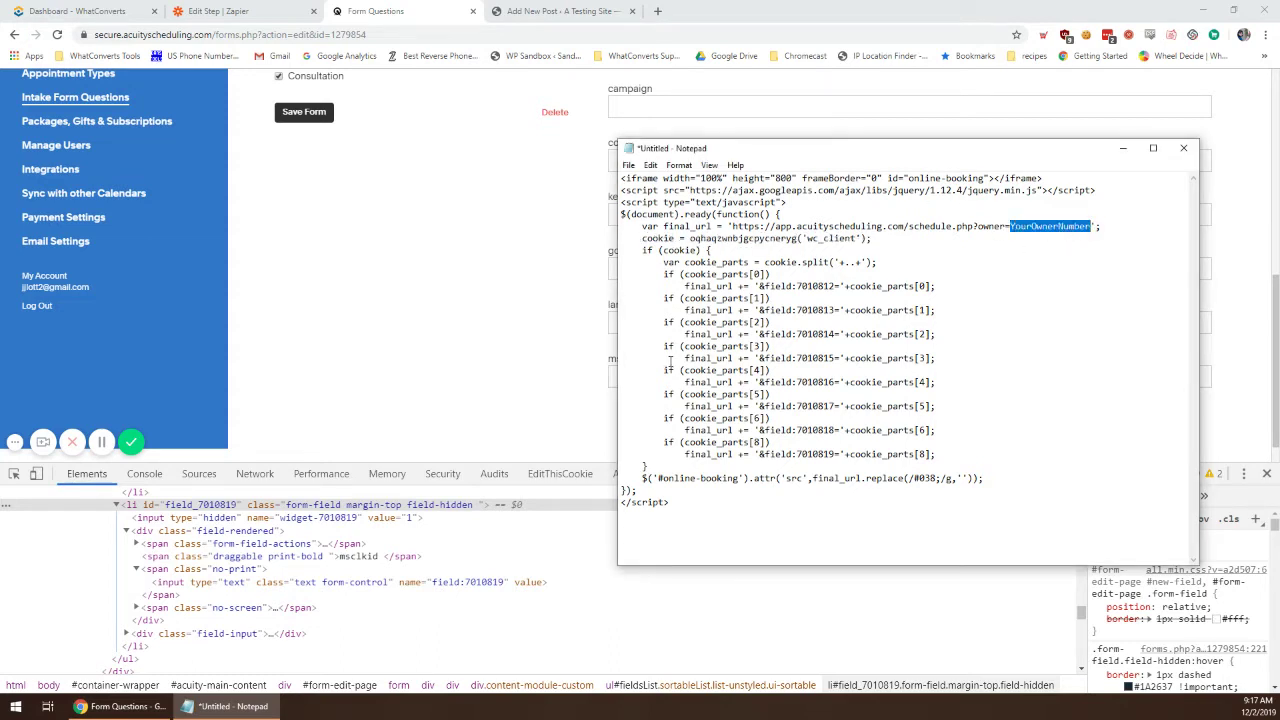
{"action": "left_click", "coordinate": [332, 322]}
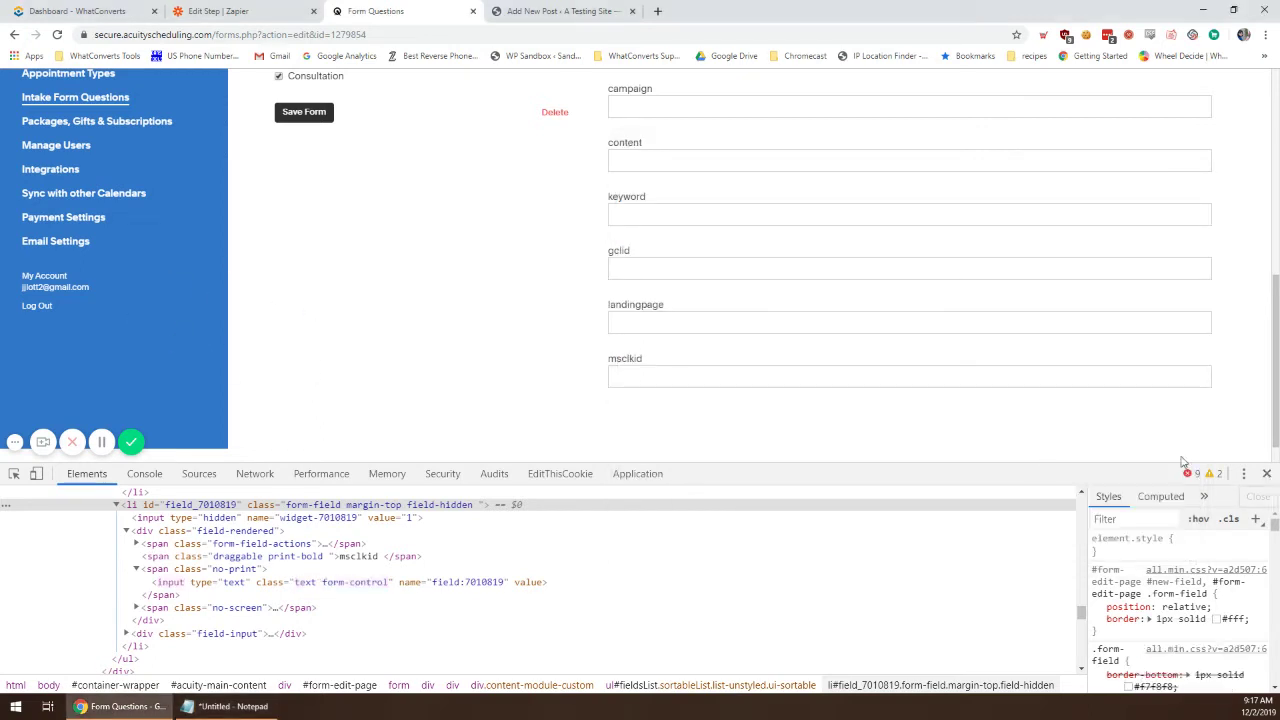
Step: Paste the owner number from the Embed Scheduler code over YourOwnerNumber and select the whole script
{"action": "left_click", "coordinate": [1267, 473]}
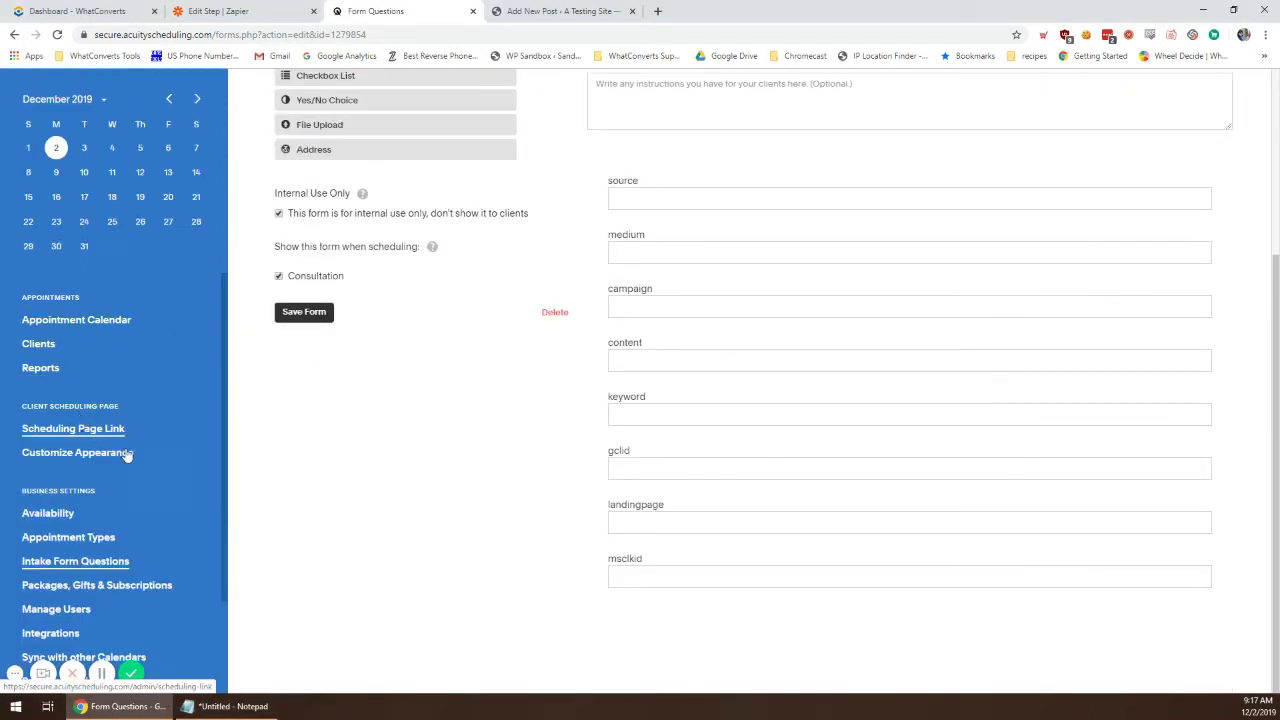
{"action": "scroll", "coordinate": [167, 402], "scroll_direction": "down", "scroll_amount": 2}
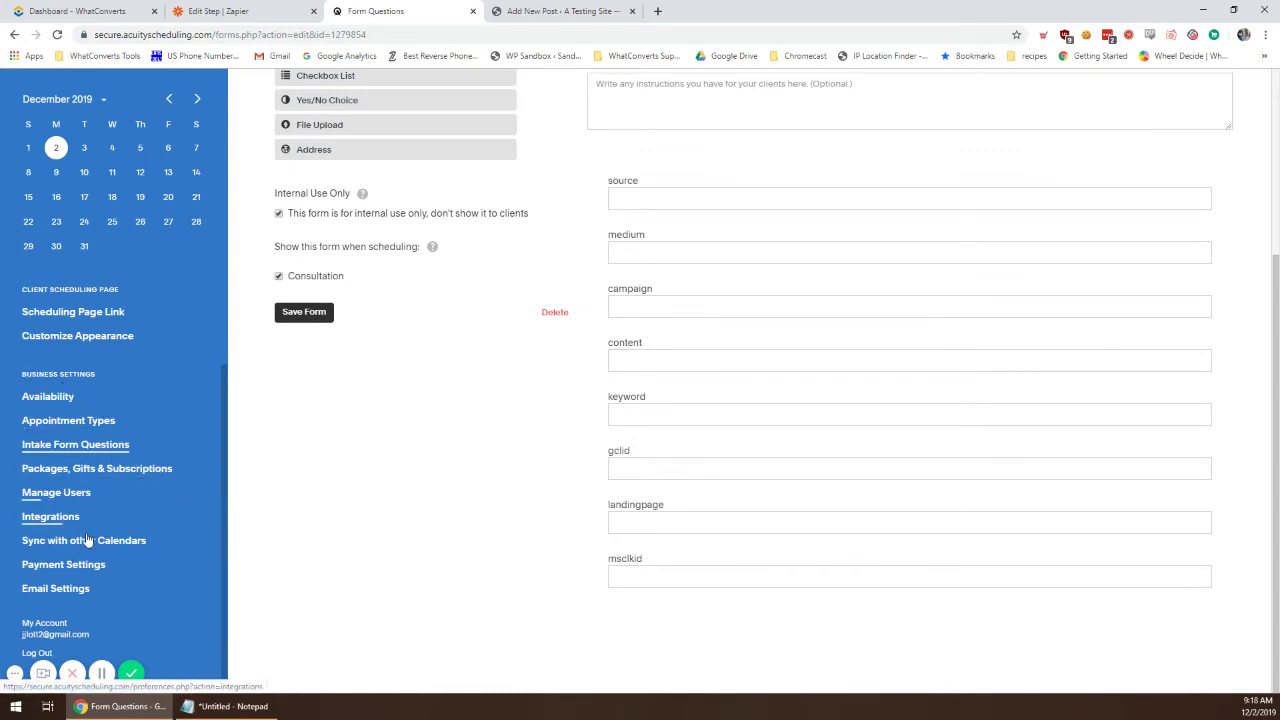
{"action": "scroll", "coordinate": [78, 343], "scroll_direction": "up", "scroll_amount": 2}
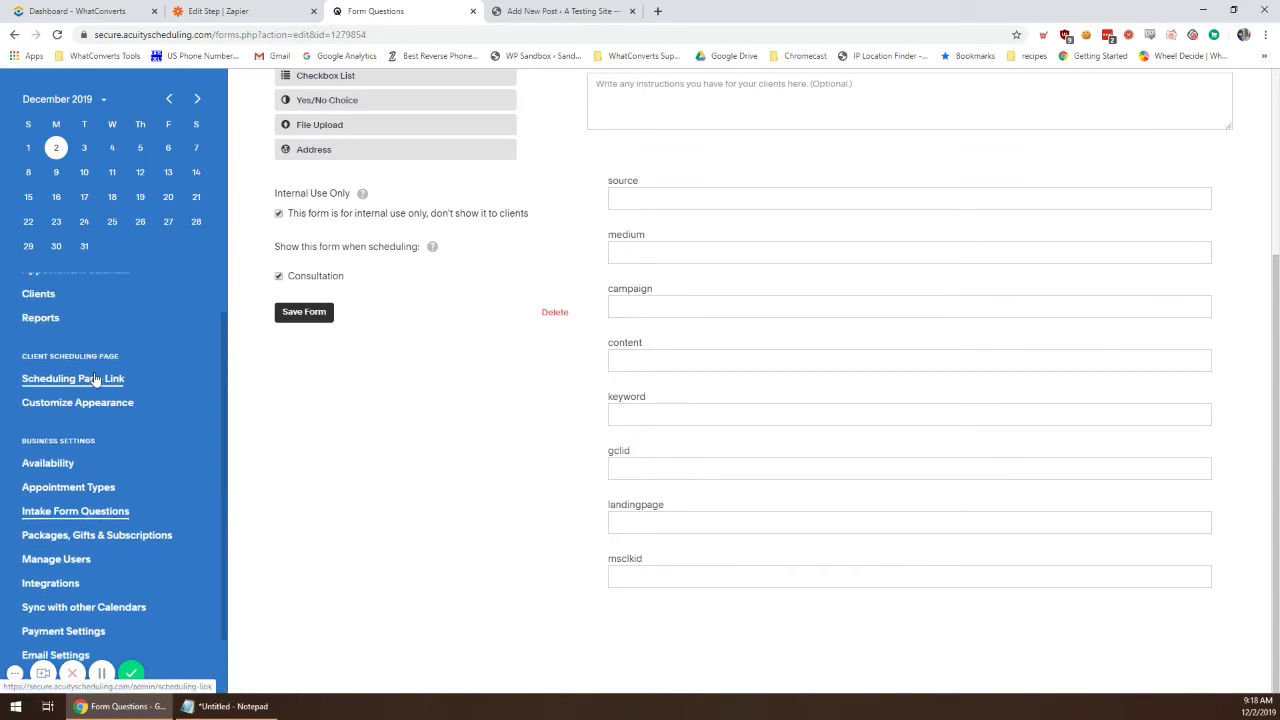
{"action": "left_click", "coordinate": [92, 378]}
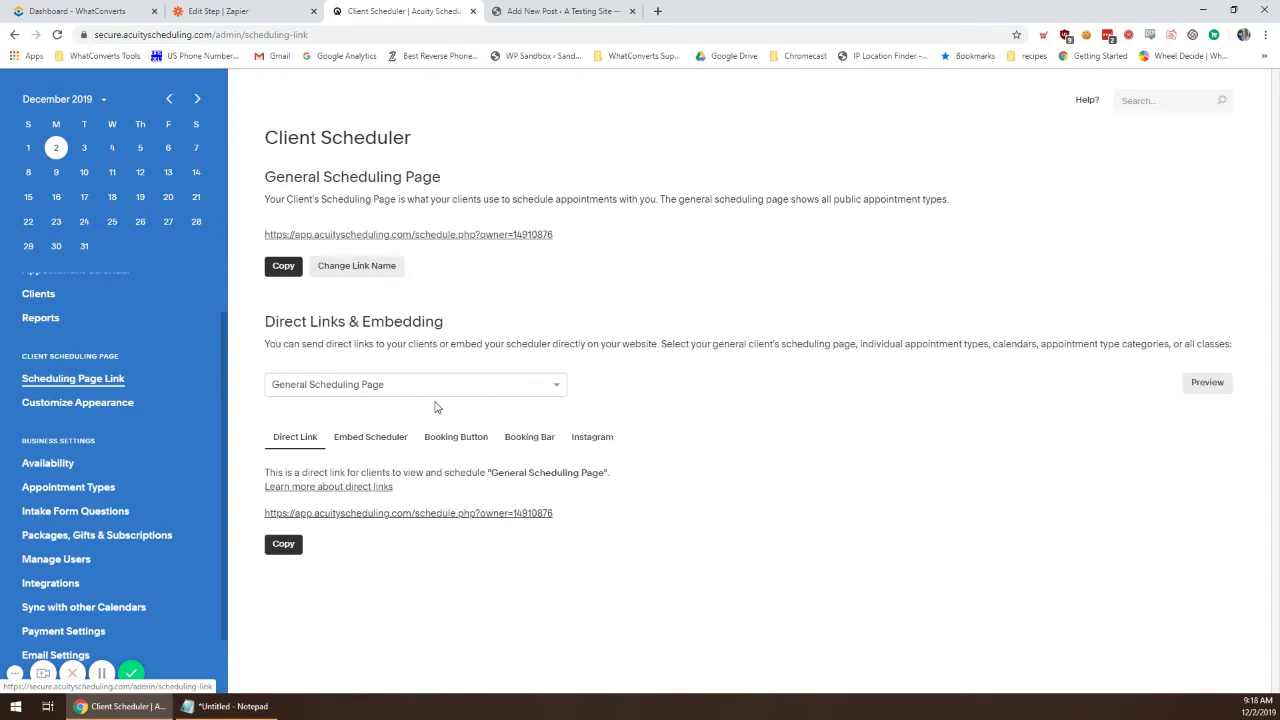
{"action": "left_click", "coordinate": [396, 437]}
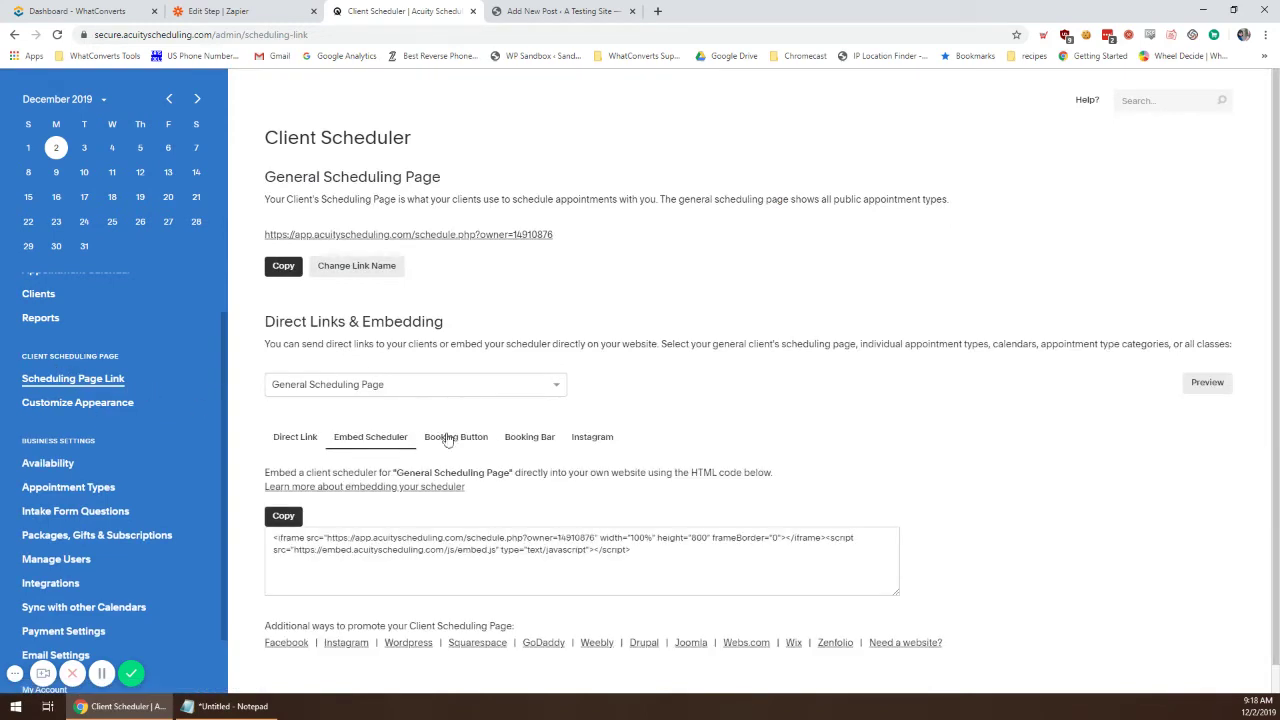
{"action": "scroll", "coordinate": [597, 492], "scroll_direction": "down", "scroll_amount": 1}
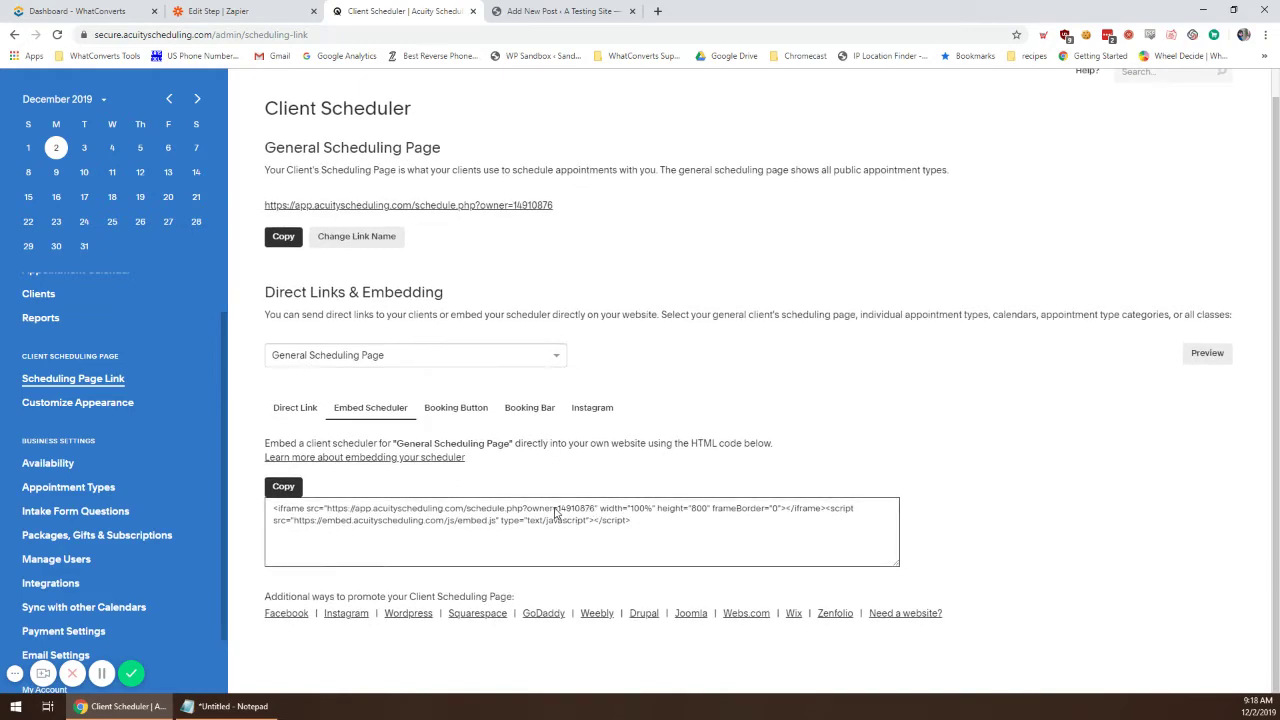
{"action": "left_click_drag", "start_coordinate": [560, 512], "coordinate": [594, 513]}
{"action": "key", "text": "ctrl+c"}
{"action": "left_click", "coordinate": [262, 706]}
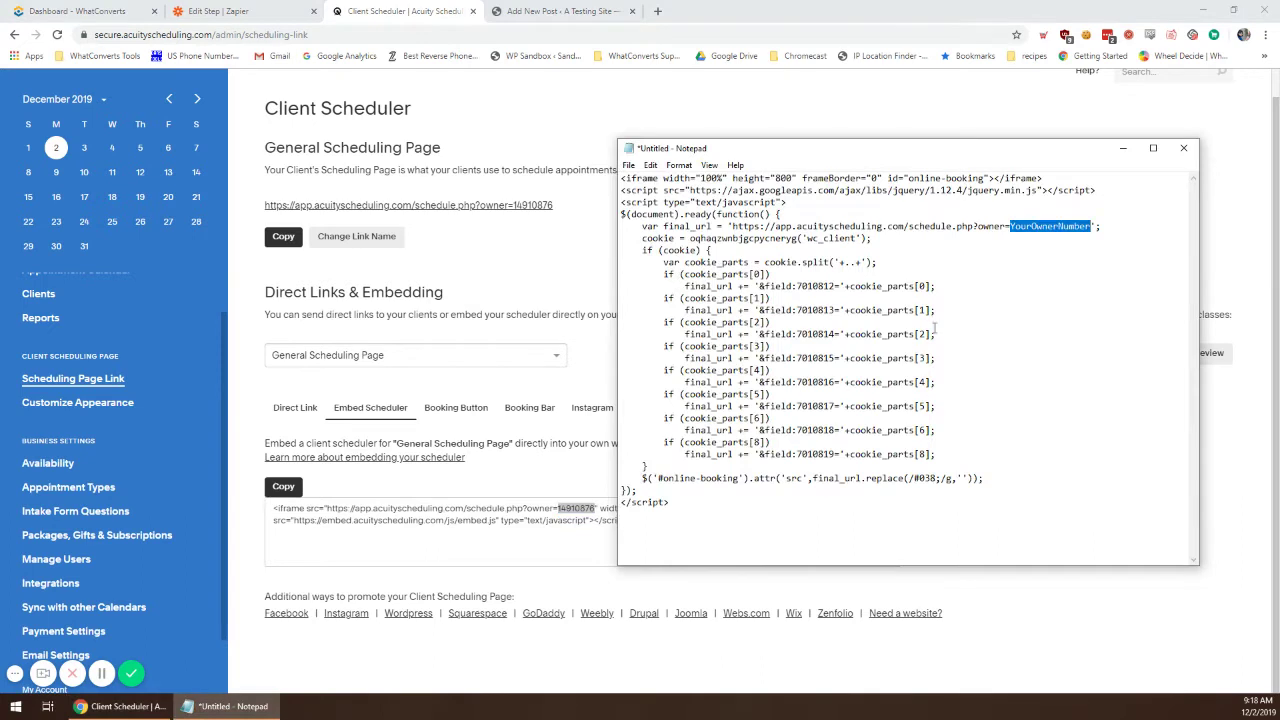
{"action": "key", "text": "ctrl+v"}
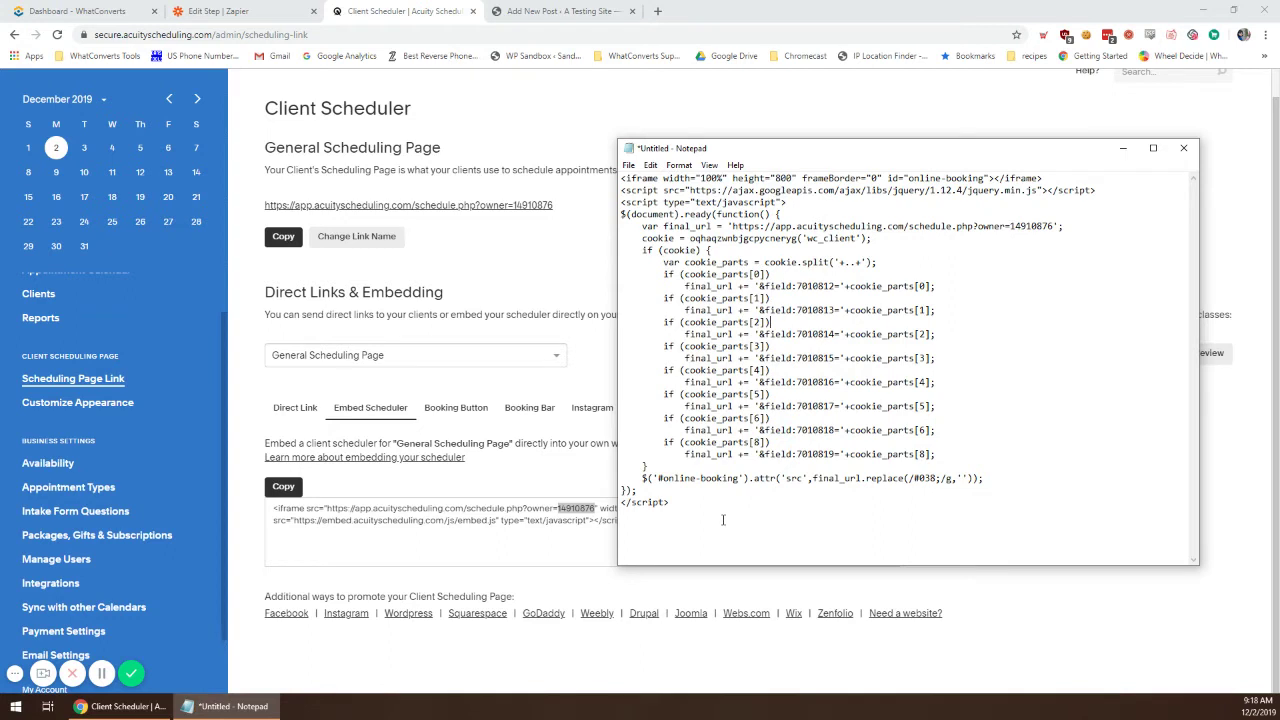
{"action": "left_click_drag", "start_coordinate": [715, 525], "coordinate": [614, 178]}
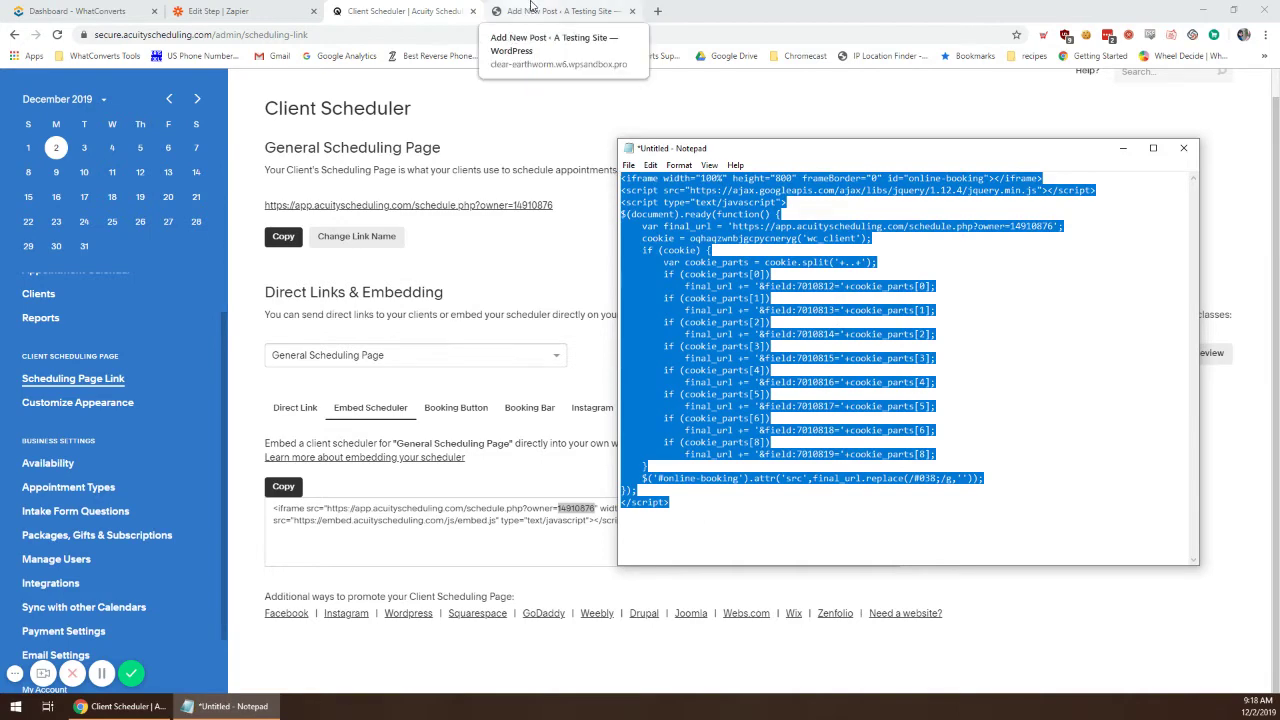
{"action": "left_click", "coordinate": [533, 11]}
Step: Paste the Acuity embed script into a new WordPress post, publish it, and open it in a new tab
{"action": "left_click", "coordinate": [297, 503]}
{"action": "key", "text": "ctrl+v"}
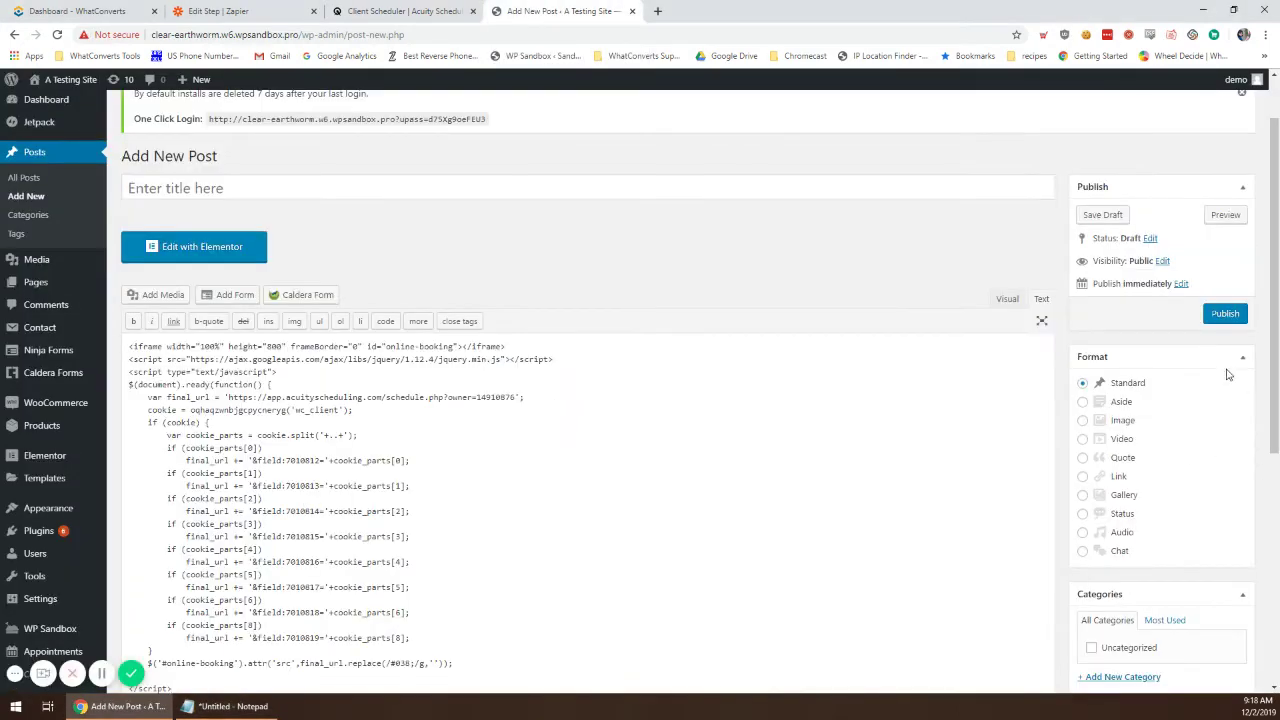
{"action": "left_click", "coordinate": [1225, 313]}
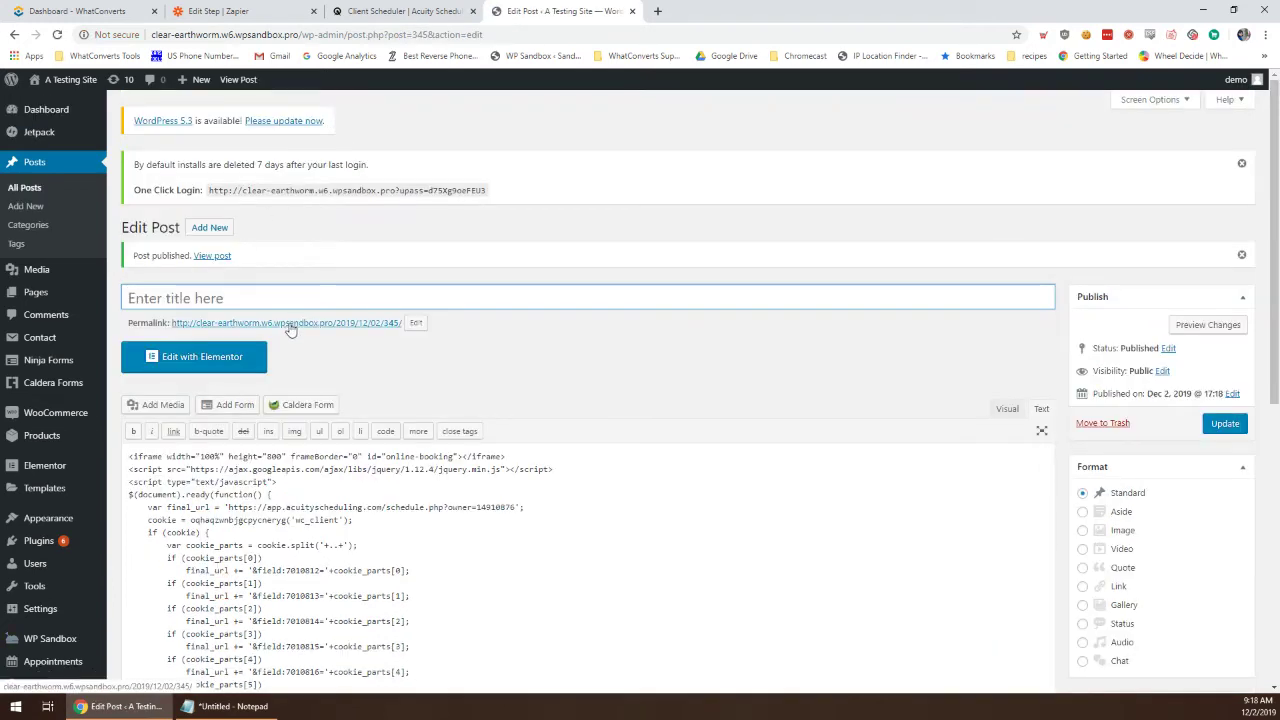
{"action": "left_click_drag", "start_coordinate": [286, 329], "coordinate": [688, 8]}
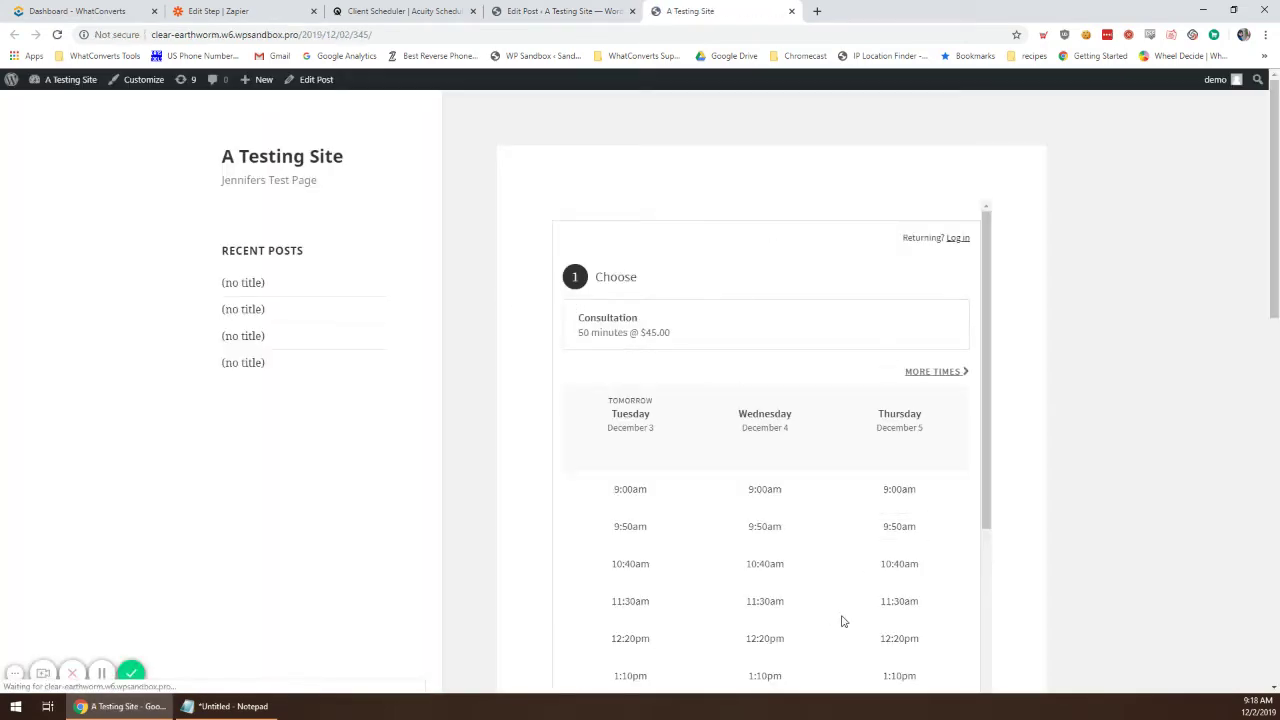
Step: Scroll through the embedded scheduler to check the 50-minute Consultation slots
{"action": "scroll", "coordinate": [586, 415], "scroll_direction": "down", "scroll_amount": 3}
{"action": "scroll", "coordinate": [587, 420], "scroll_direction": "down", "scroll_amount": 3}
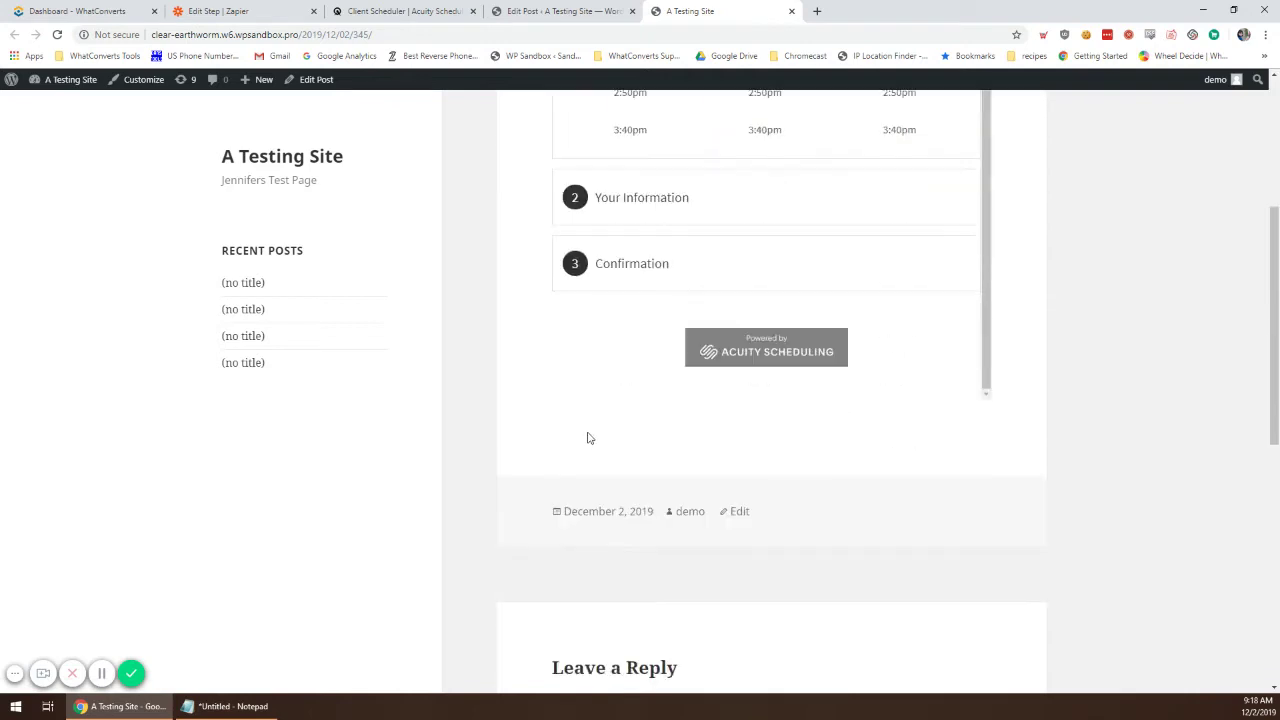
{"action": "scroll", "coordinate": [588, 437], "scroll_direction": "up", "scroll_amount": 3}
{"action": "scroll", "coordinate": [854, 366], "scroll_direction": "up", "scroll_amount": 3}
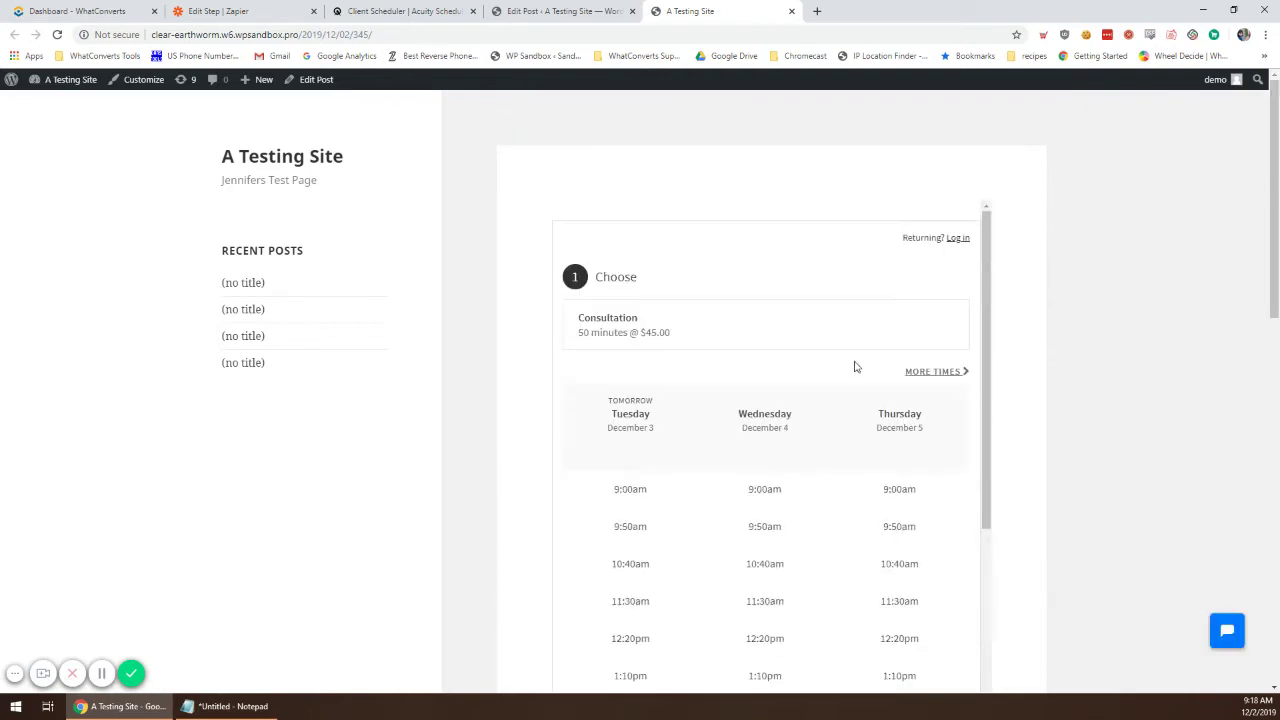
{"action": "scroll", "coordinate": [773, 378], "scroll_direction": "down", "scroll_amount": 1}
{"action": "scroll", "coordinate": [773, 379], "scroll_direction": "down", "scroll_amount": 3}
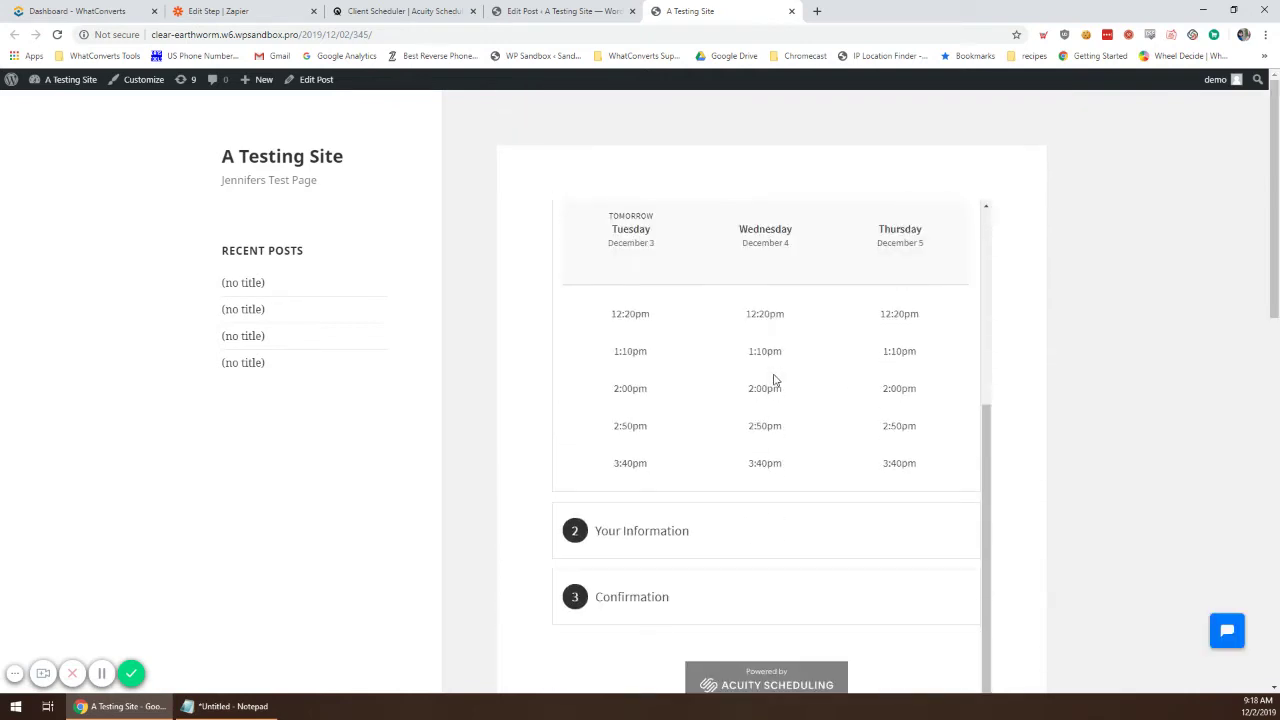
{"action": "scroll", "coordinate": [773, 380], "scroll_direction": "up", "scroll_amount": 3}
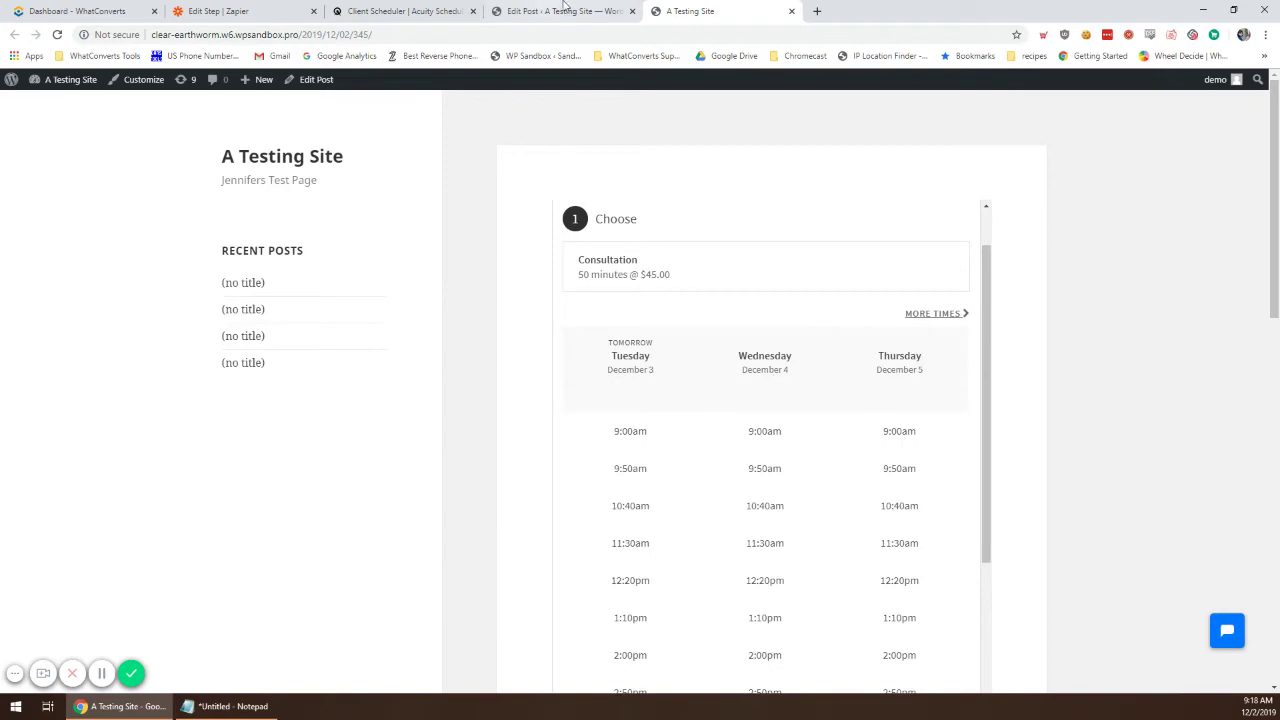
Step: Compare with the Acuity settings tab, then return to the post and edit the end of its address
{"action": "left_click", "coordinate": [565, 11]}
{"action": "left_click", "coordinate": [432, 8]}
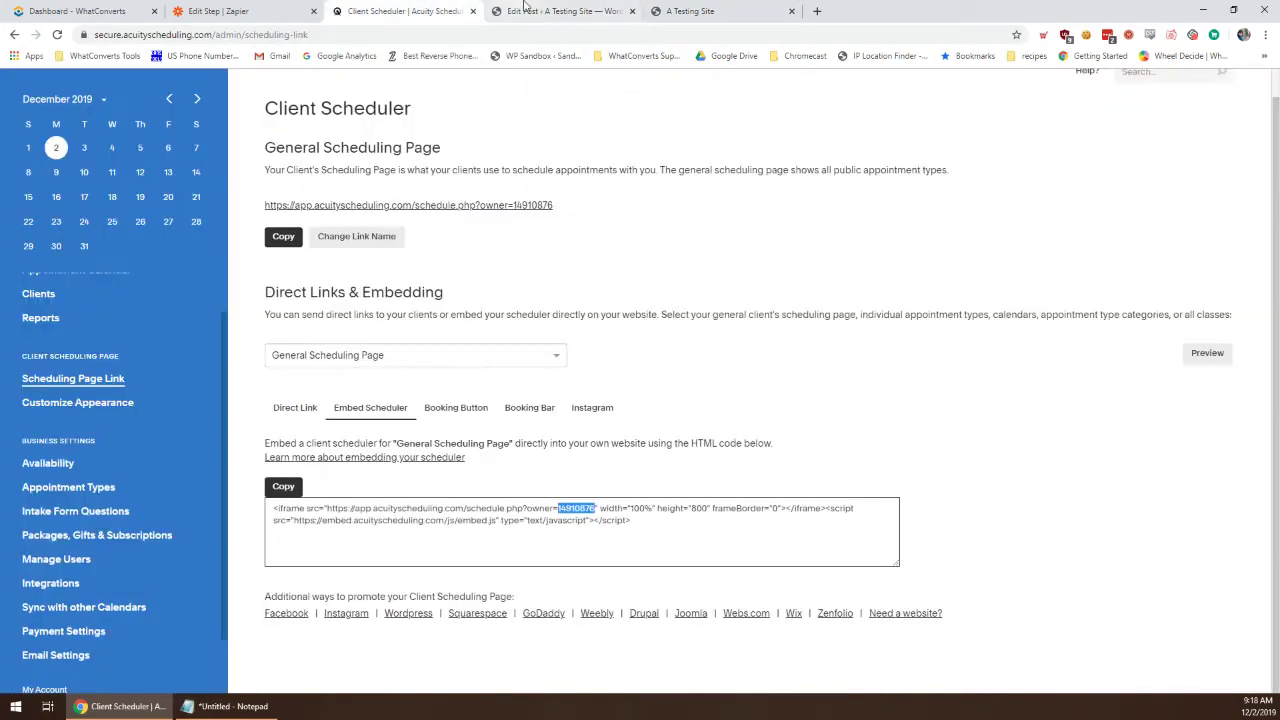
{"action": "key", "text": "ctrl+Tab"}
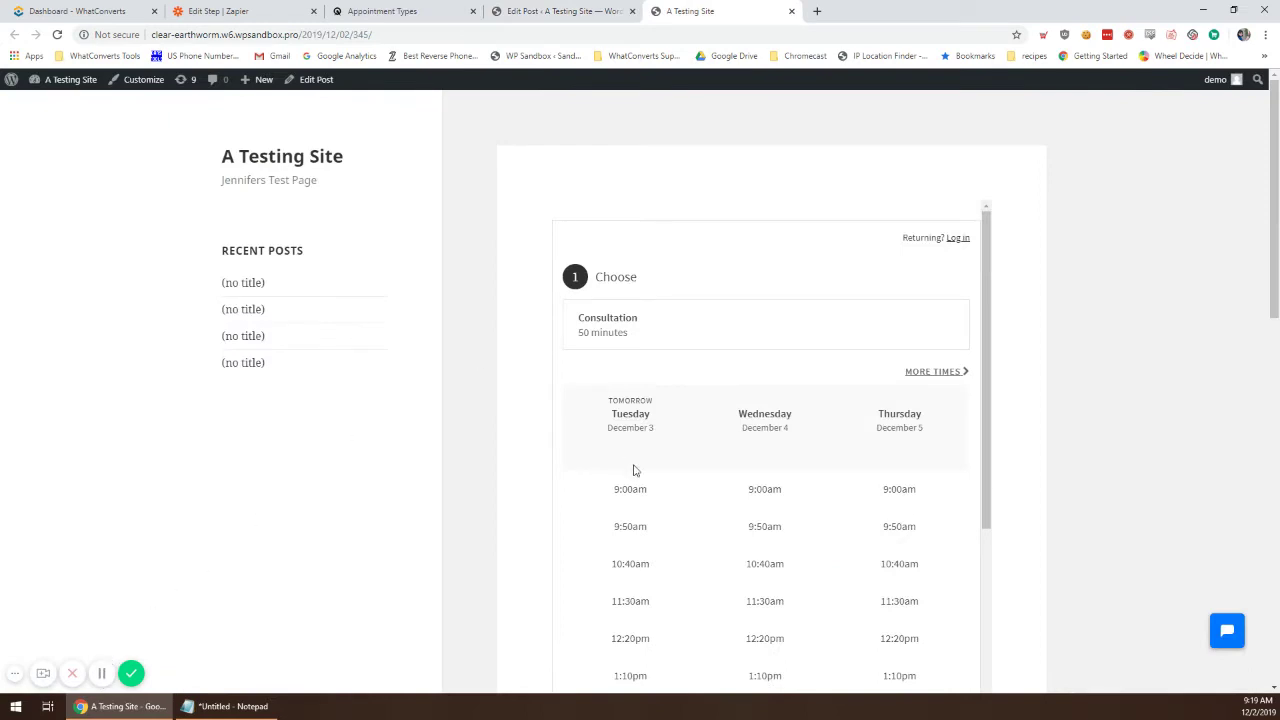
{"action": "scroll", "coordinate": [680, 500], "scroll_direction": "down", "scroll_amount": 2}
{"action": "scroll", "coordinate": [683, 477], "scroll_direction": "up", "scroll_amount": 2}
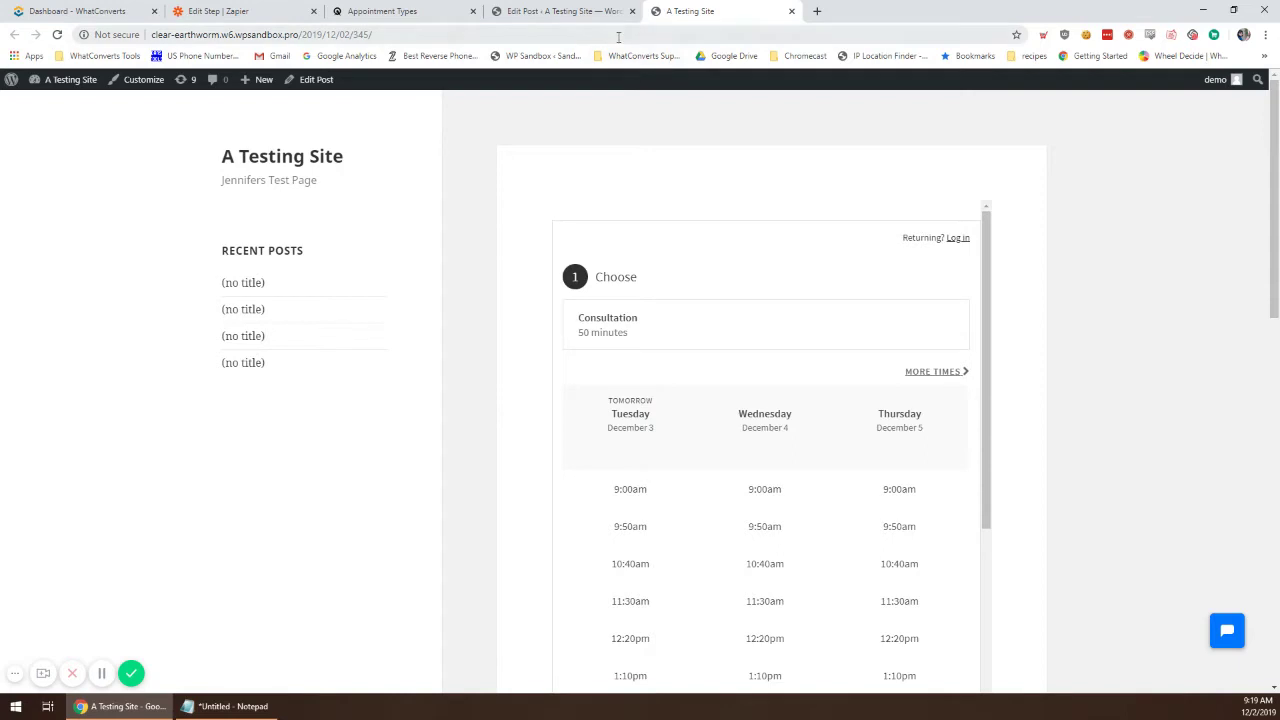
{"action": "left_click", "coordinate": [618, 37]}
{"action": "left_click", "coordinate": [637, 33]}
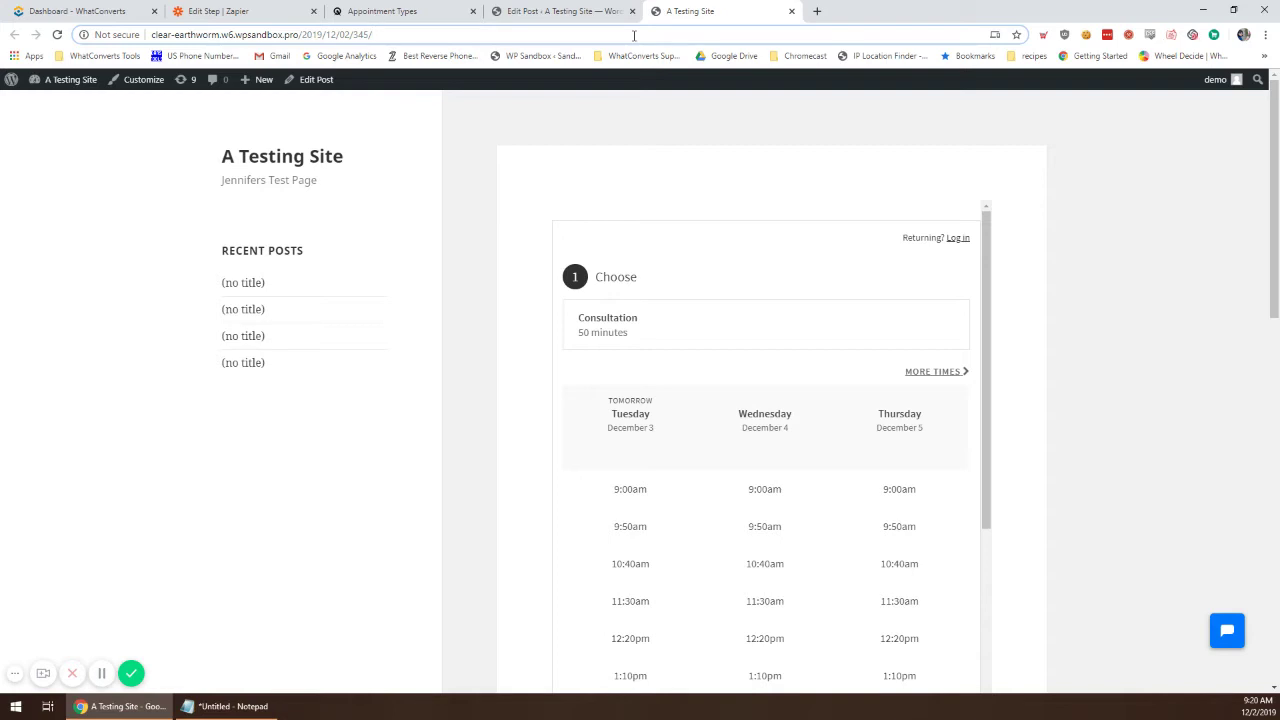
Step: Load the test page with wc_clear=true, test UTM source/medium/content/keyword, gclid and msclkid=testMS parameters
{"action": "type", "text": "?"}
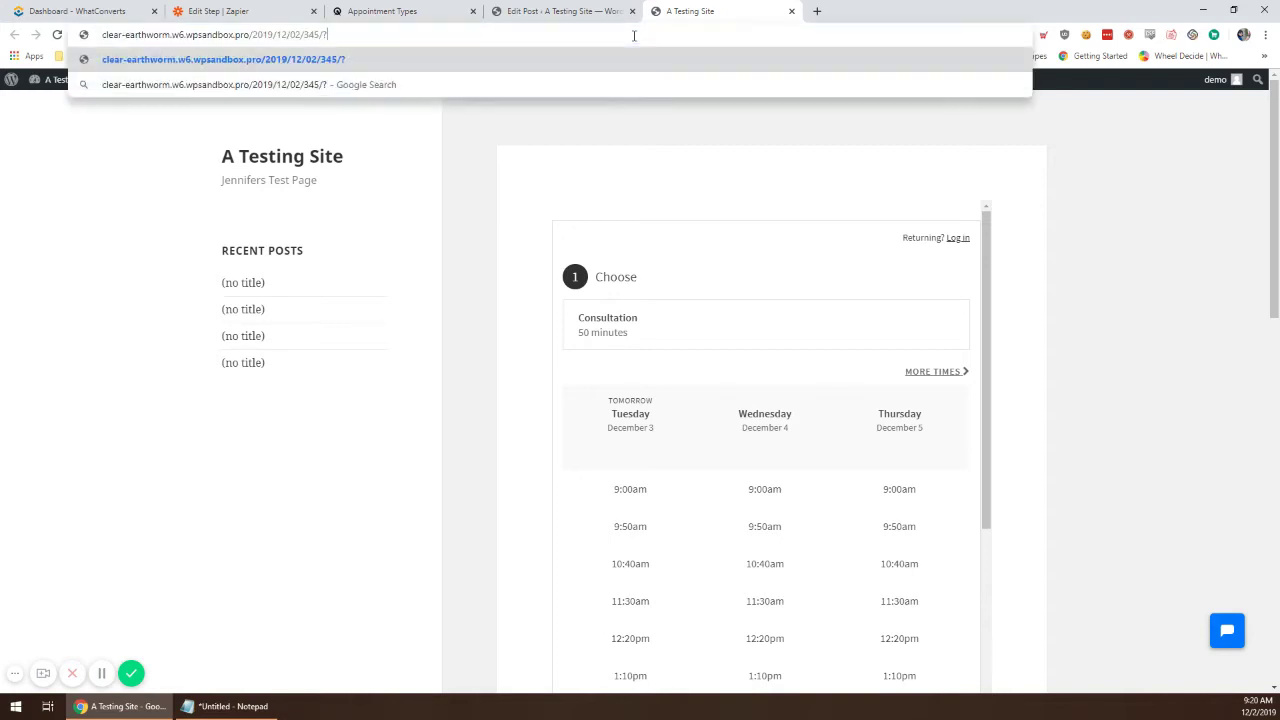
{"action": "type", "text": "wc_clear"}
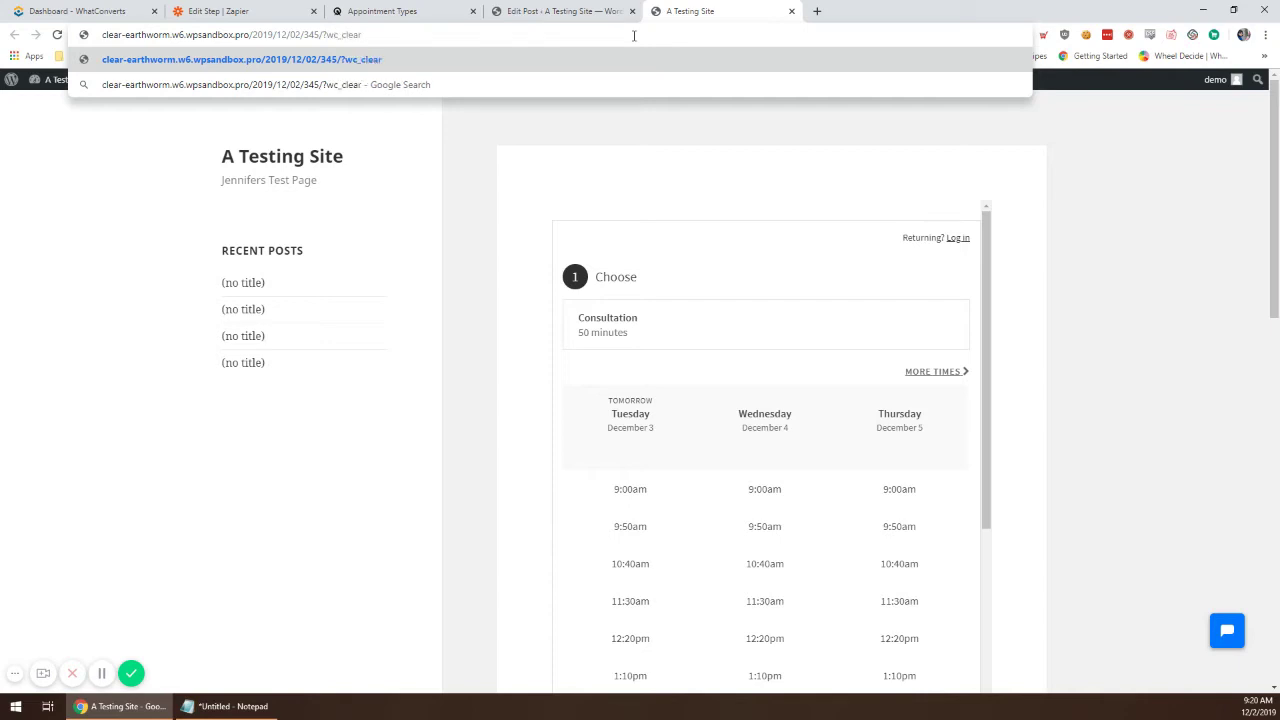
{"action": "type", "text": "=true&utm"}
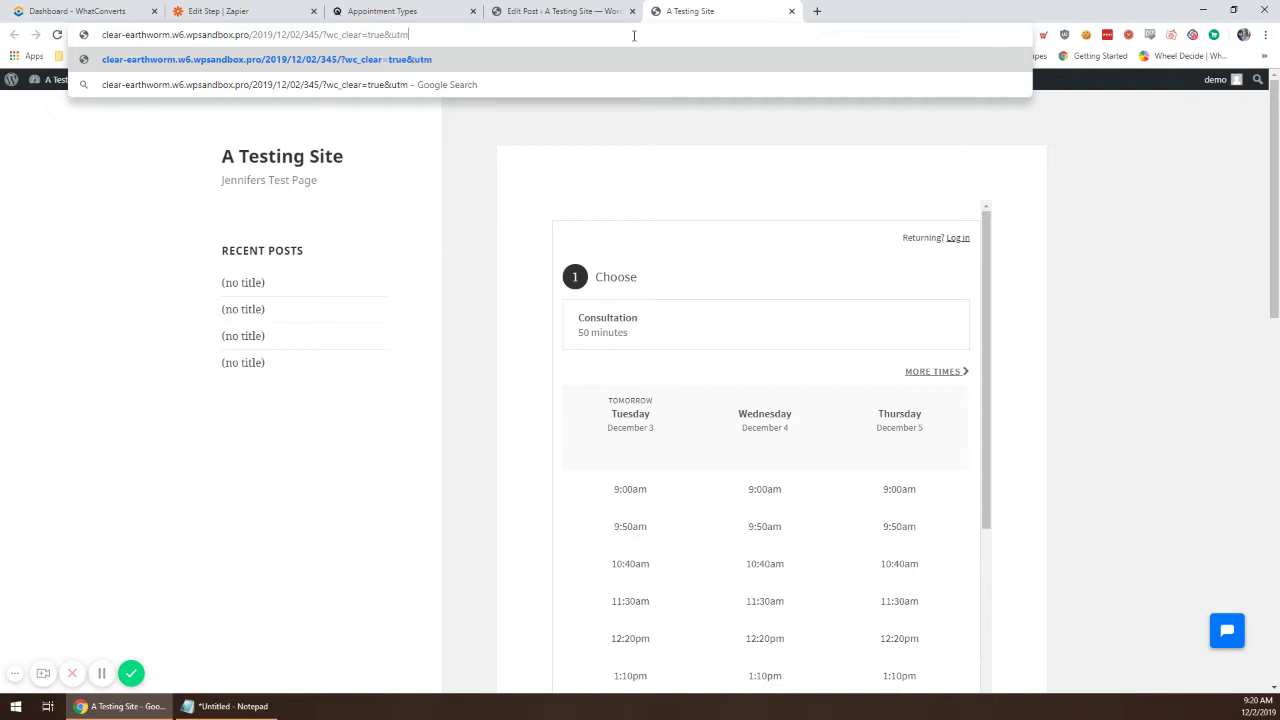
{"action": "type", "text": "_source="}
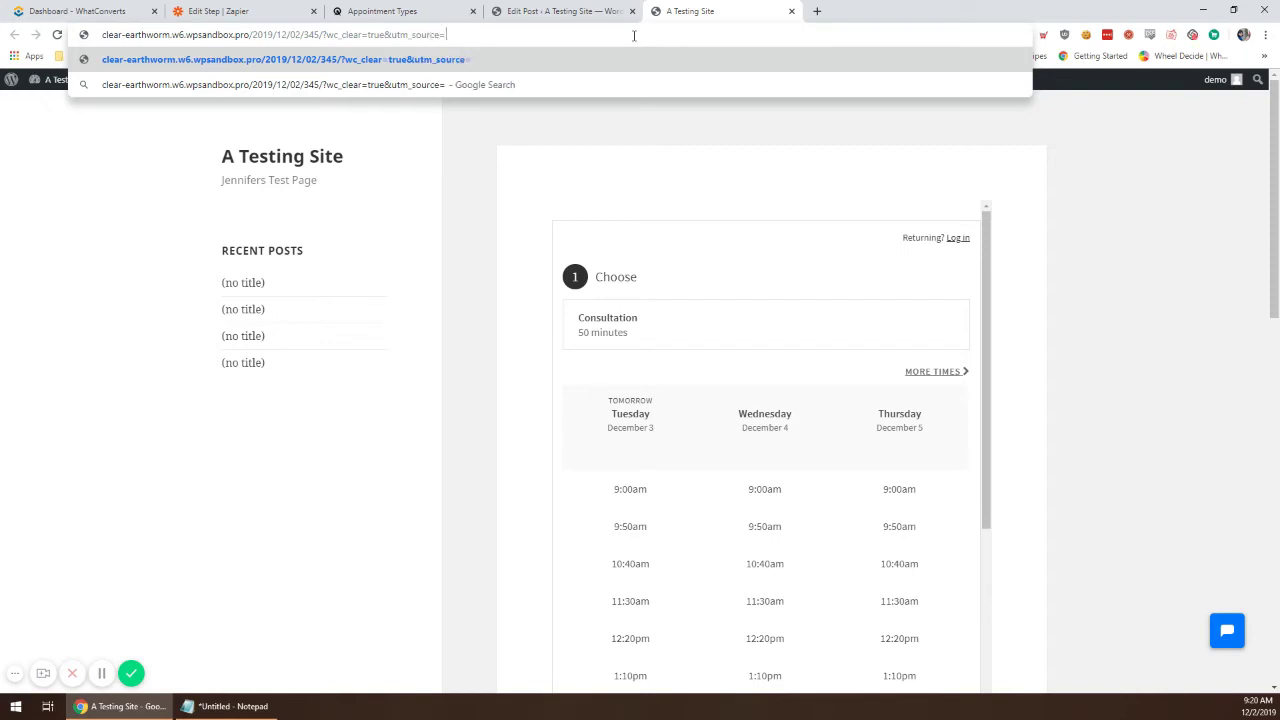
{"action": "type", "text": "test&utm_"}
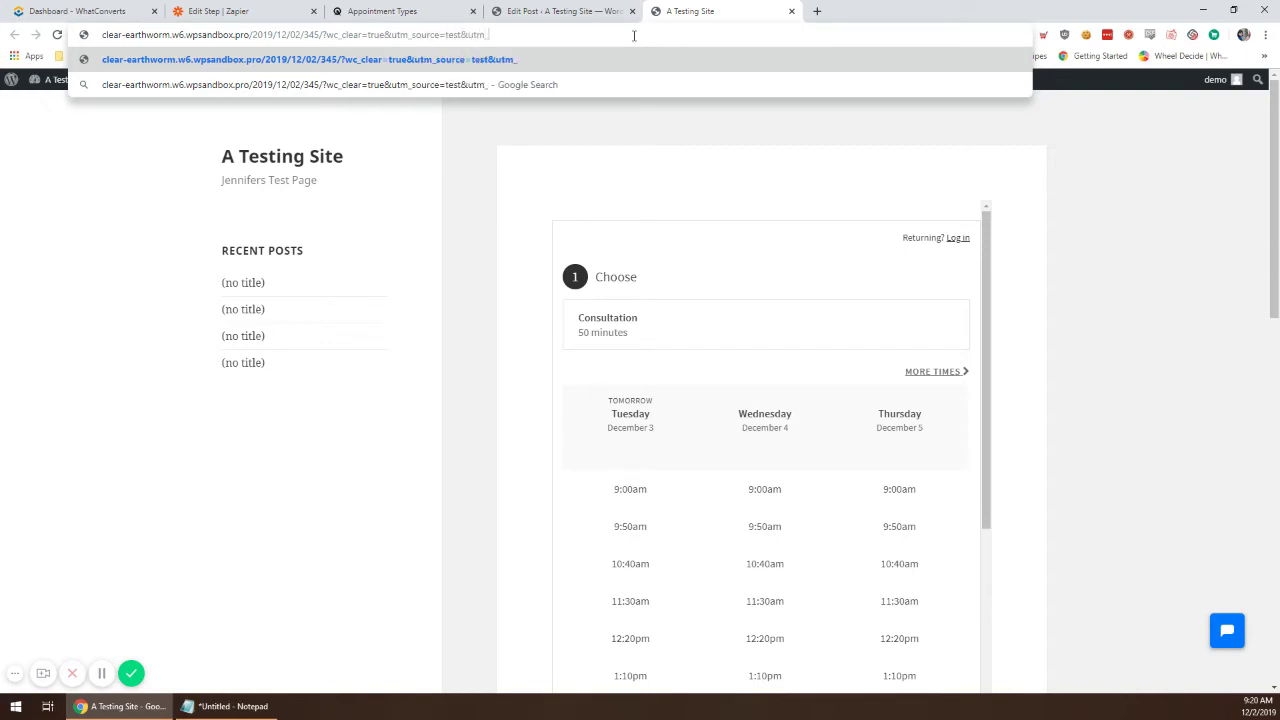
{"action": "type", "text": "medium"}
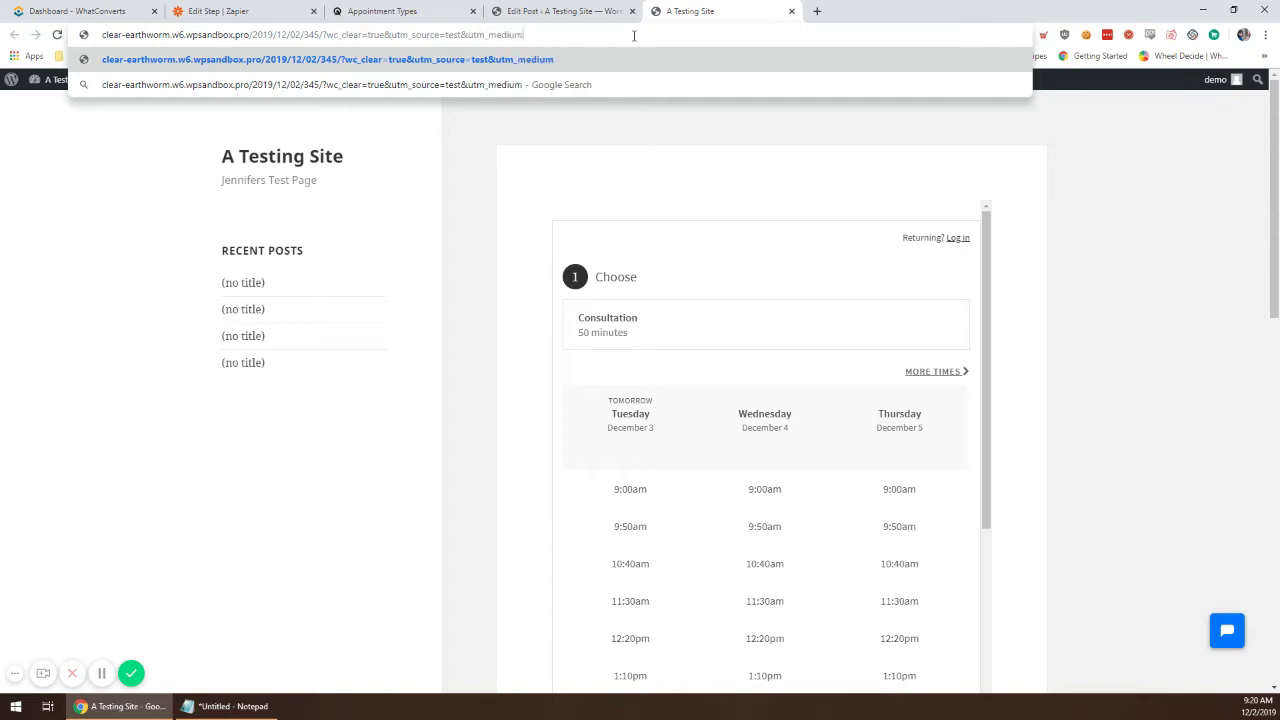
{"action": "type", "text": "=testmedium"}
{"action": "type", "text": "&utm_"}
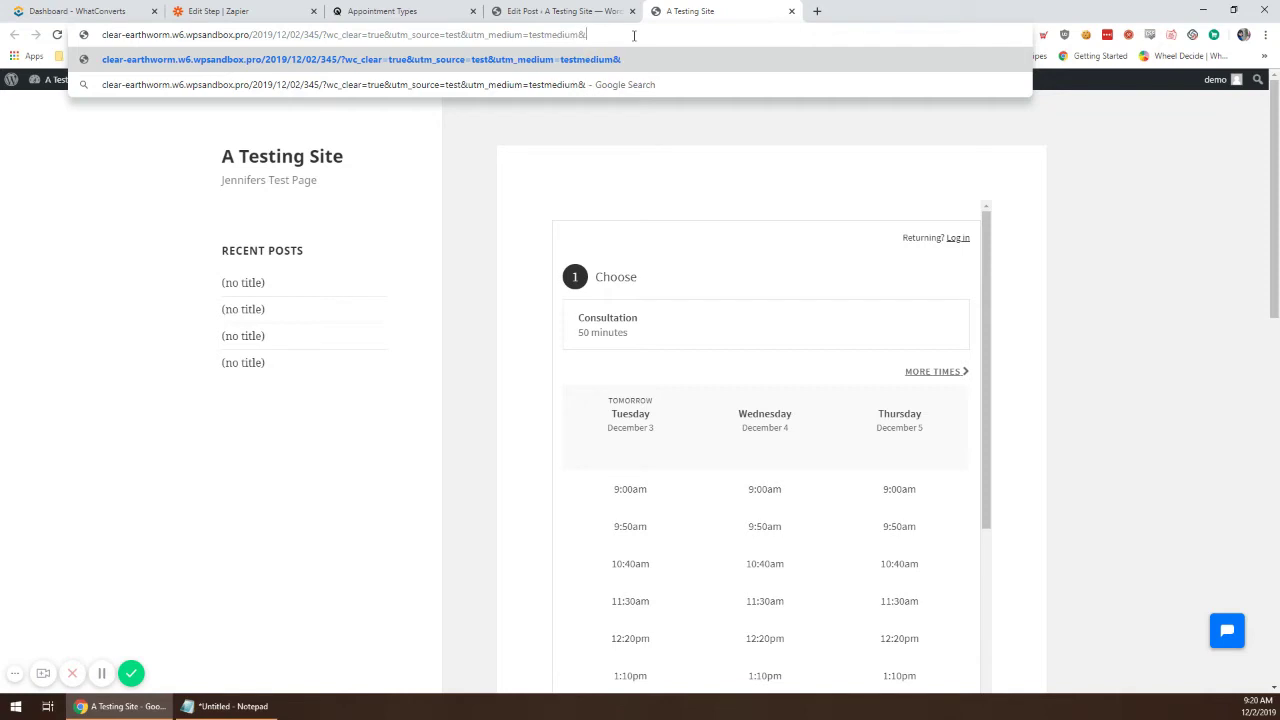
{"action": "type", "text": "content=testcontent"}
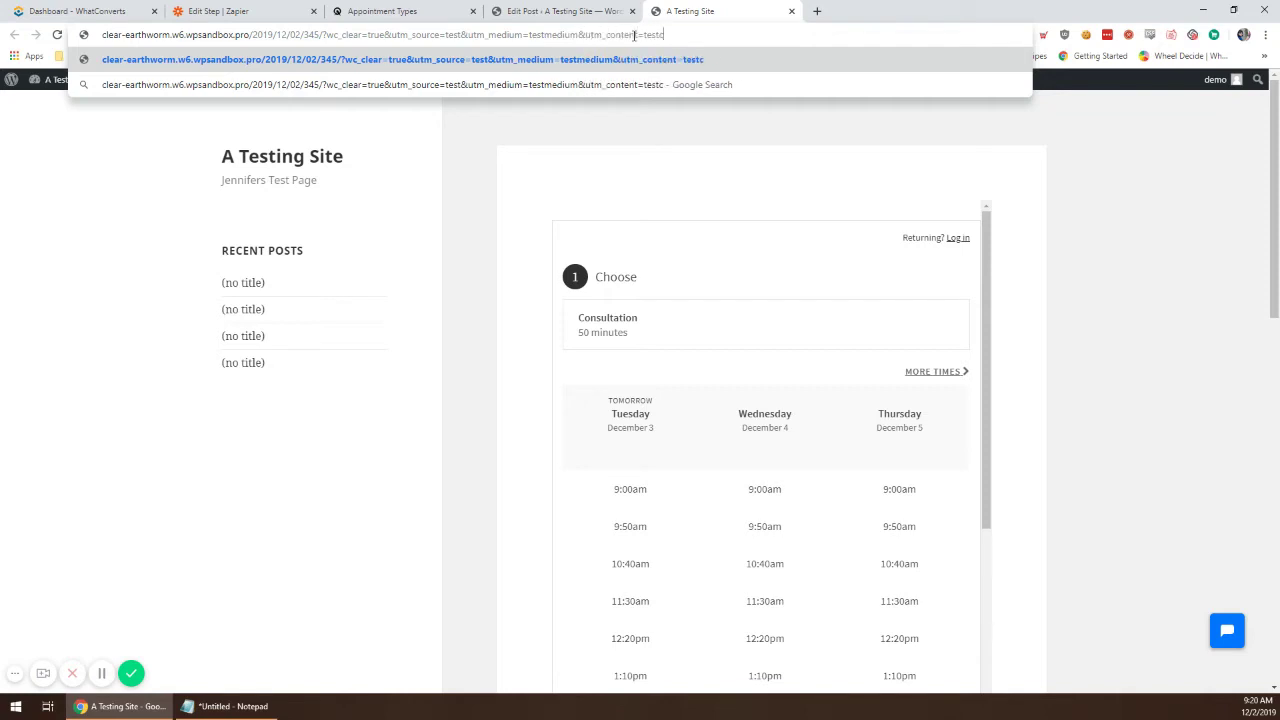
{"action": "type", "text": "&utm"}
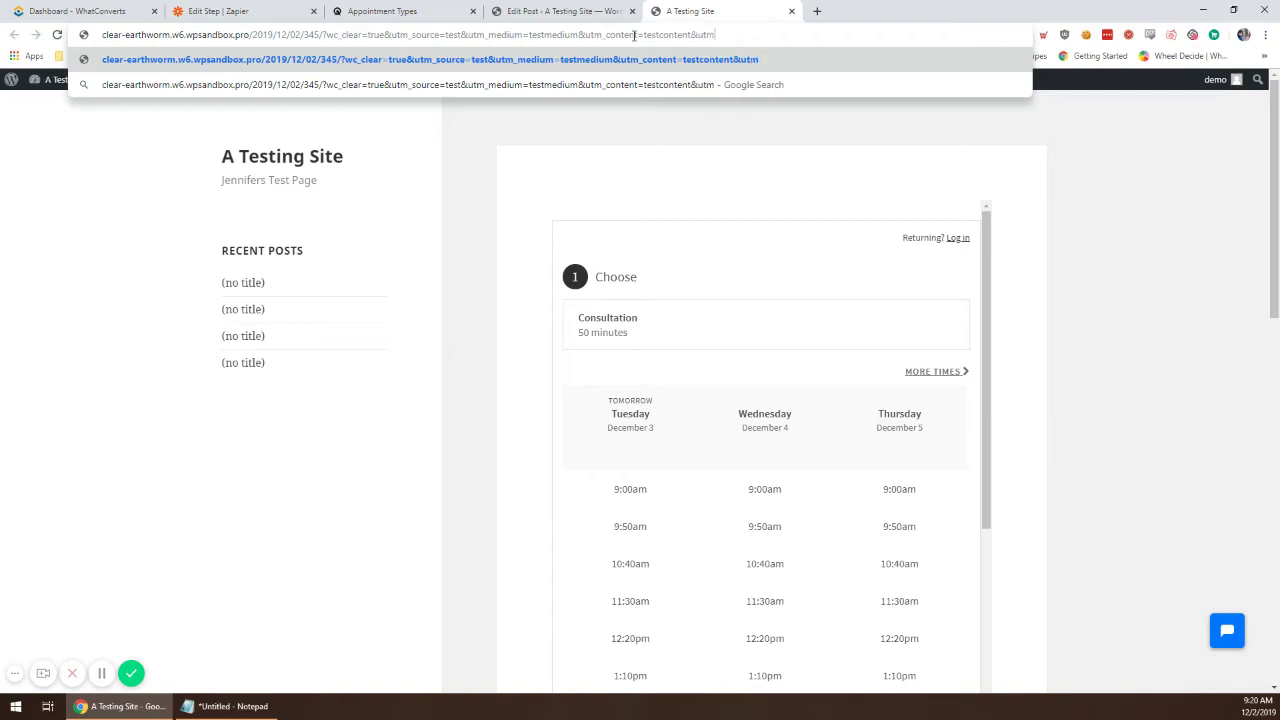
{"action": "type", "text": "_keyword="}
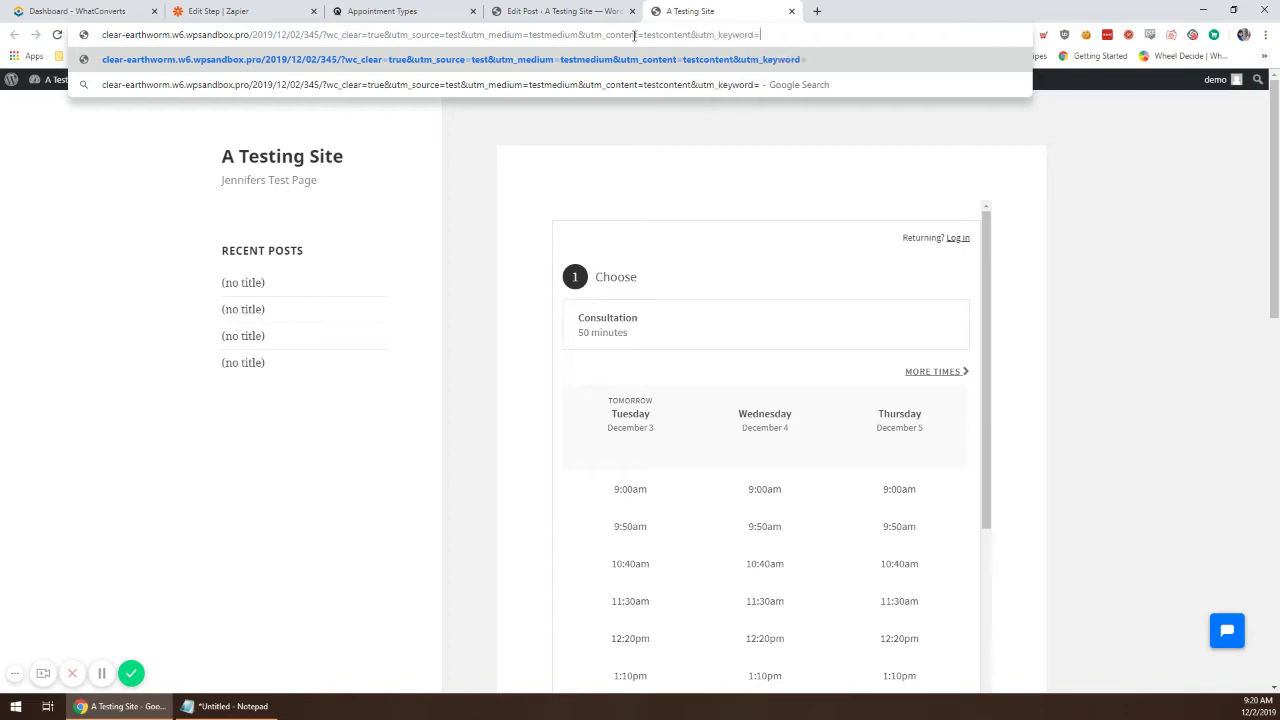
{"action": "type", "text": "testkeyword"}
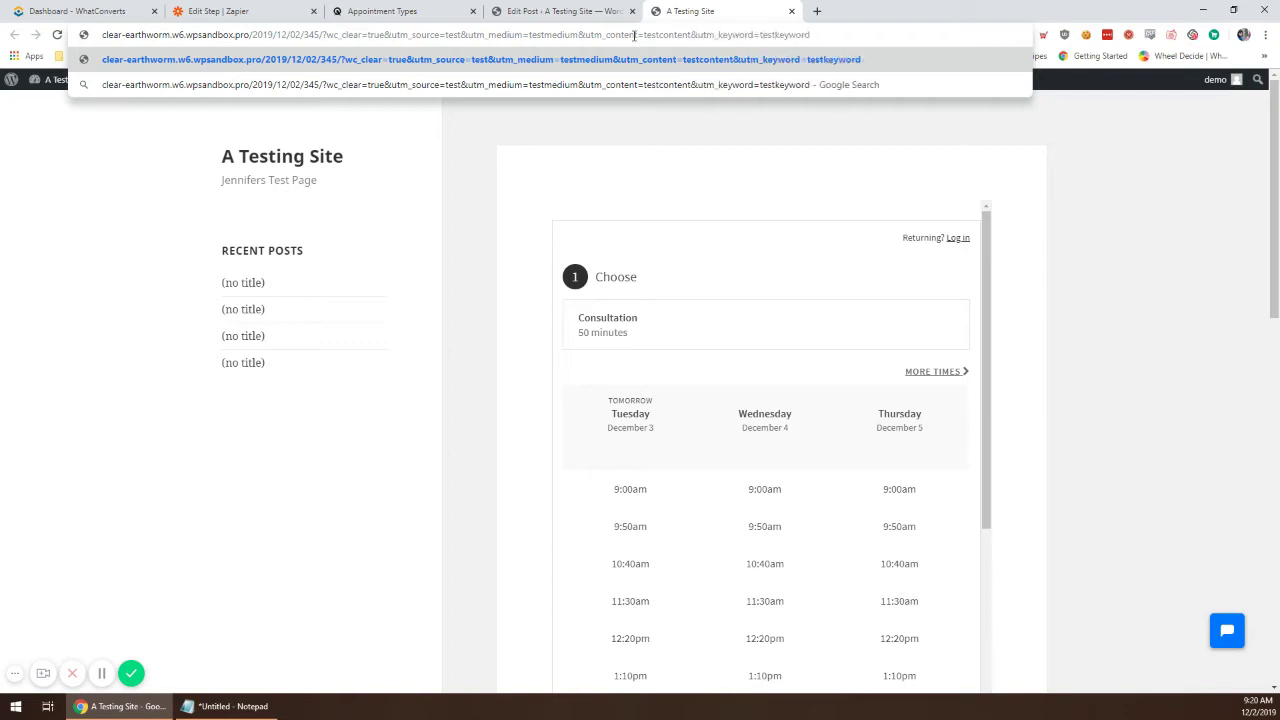
{"action": "type", "text": "&gclid=testgcl"}
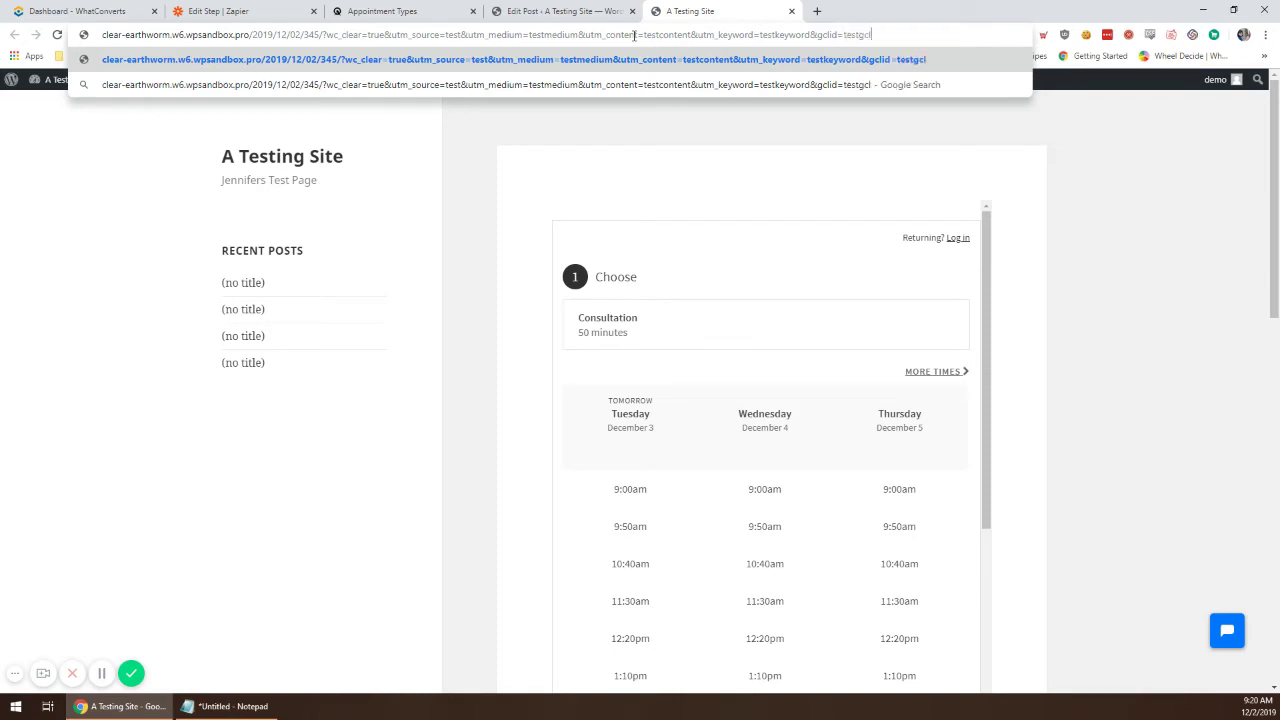
{"action": "type", "text": "id&msclkid"}
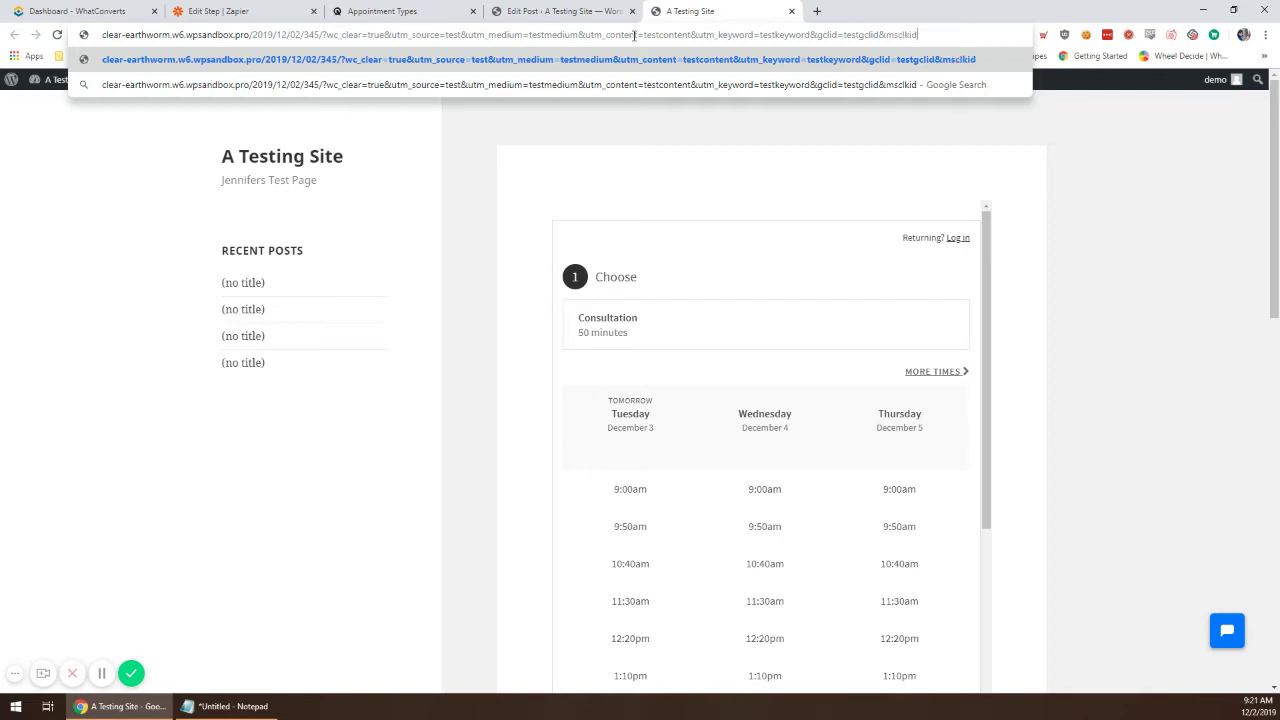
{"action": "type", "text": "=testMS"}
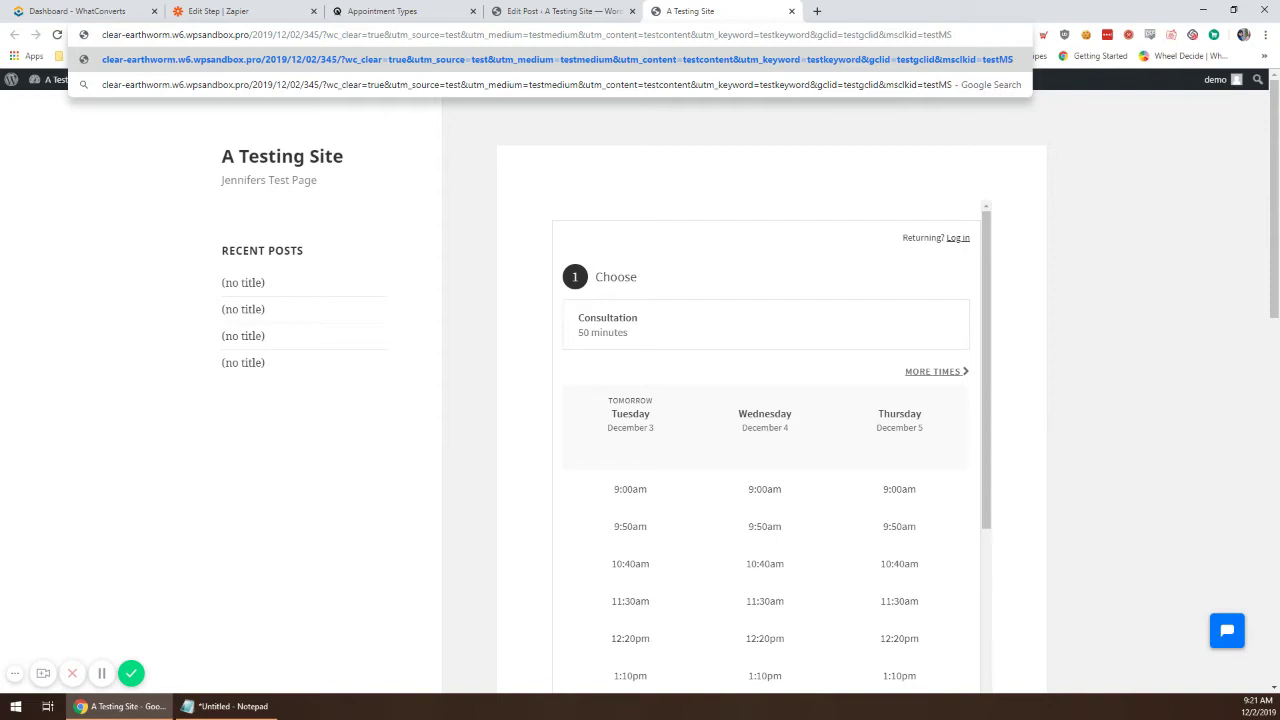
{"action": "key", "text": "Return"}
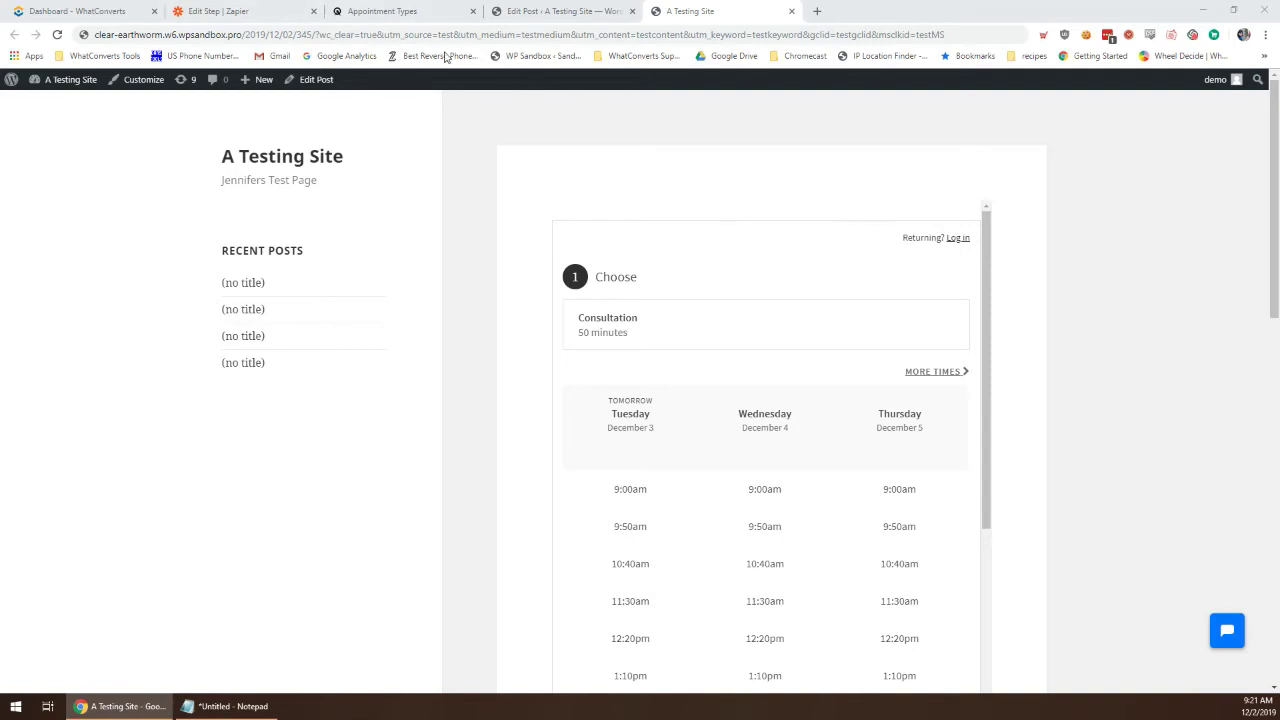
Step: Reload the page with &force_utm=true appended and move the Zapier editor tab last
{"action": "left_click", "coordinate": [983, 40]}
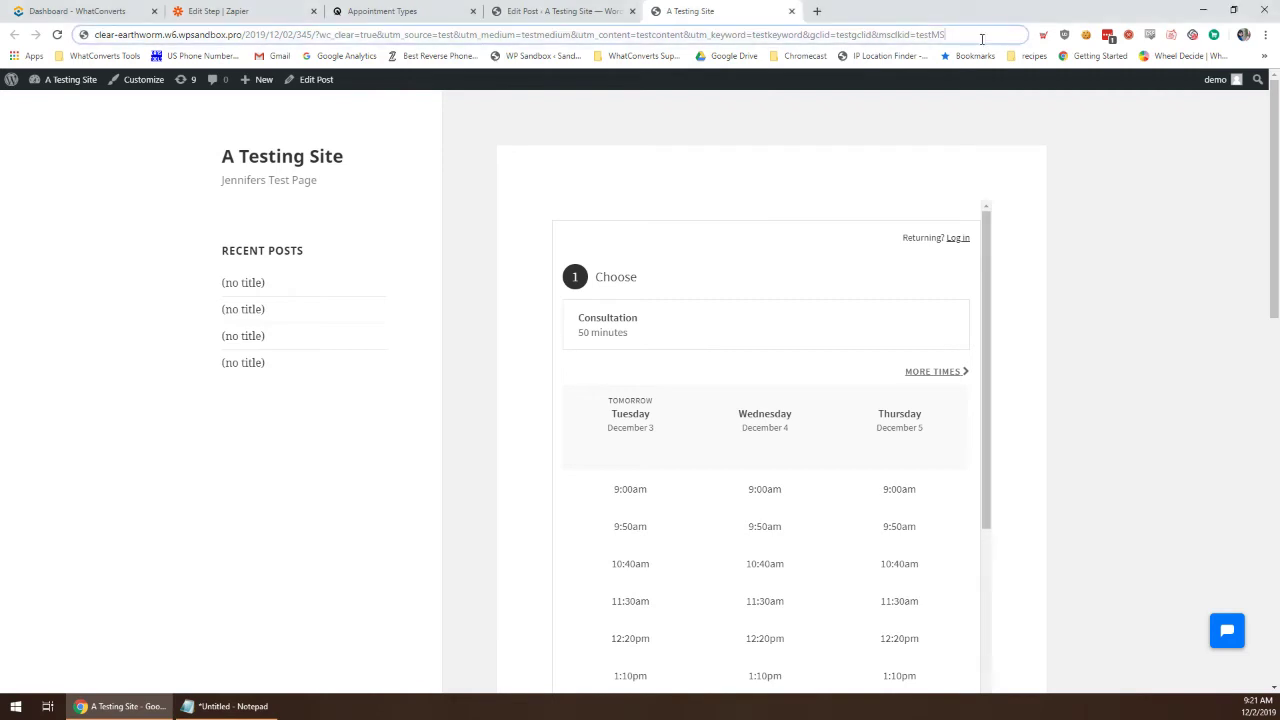
{"action": "type", "text": "&force_utm=true"}
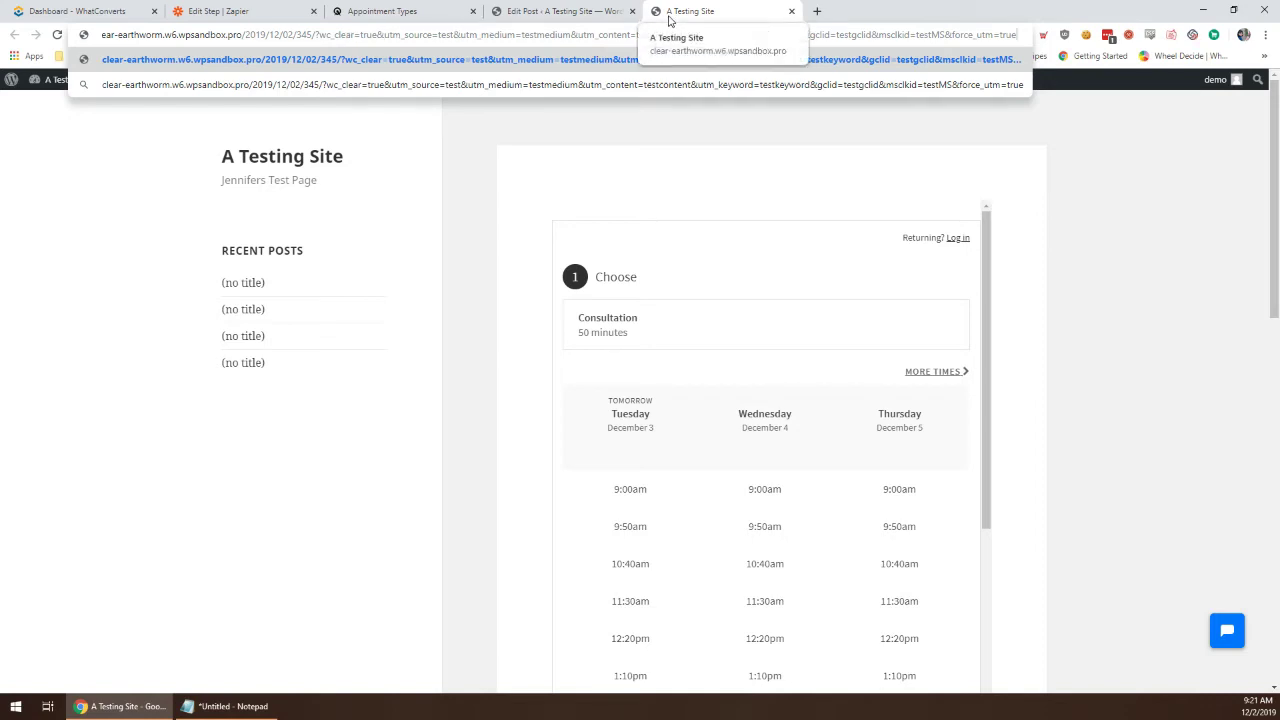
{"action": "key", "text": "Return"}
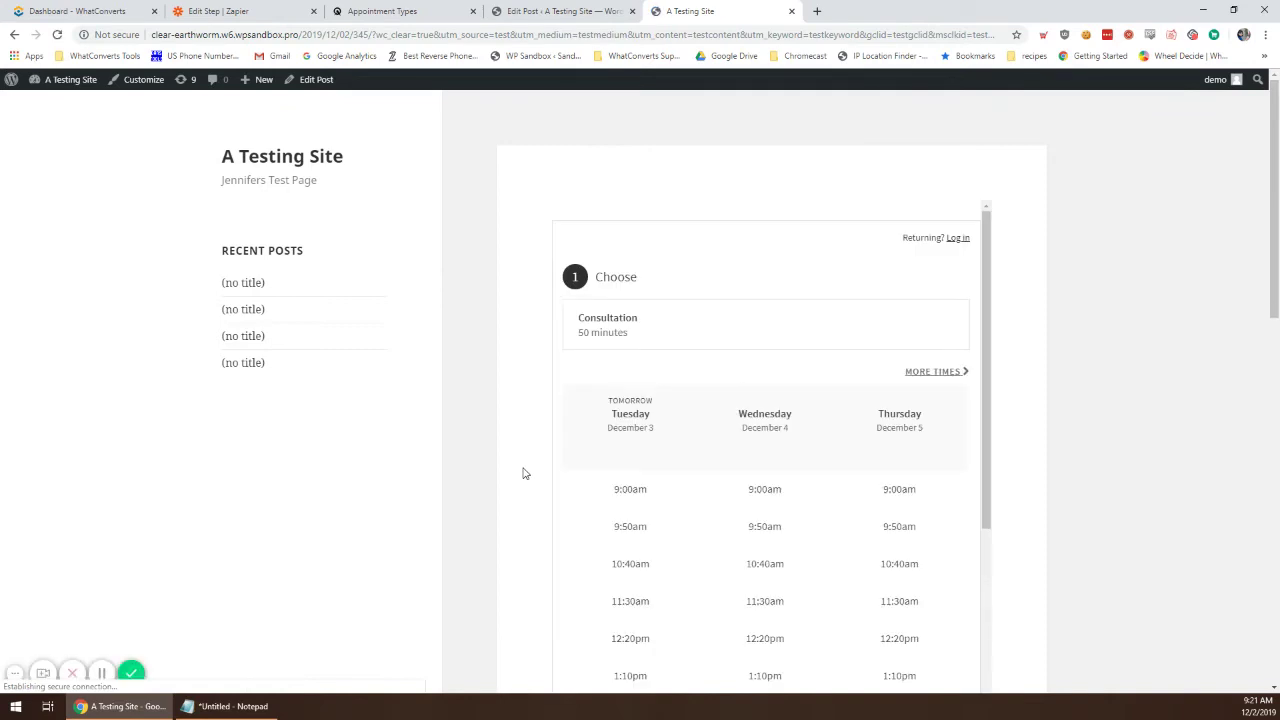
{"action": "left_click_drag", "start_coordinate": [220, 11], "coordinate": [690, 7]}
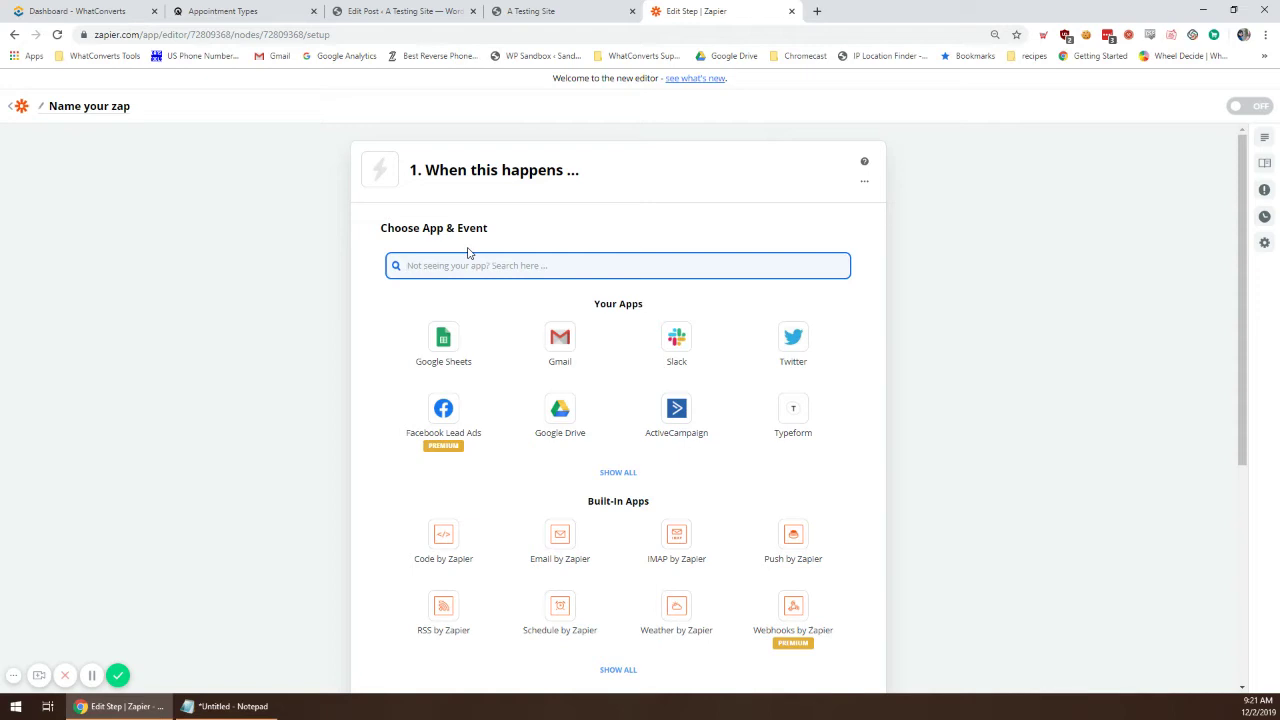
Step: Set the trigger to Acuity Scheduling's New Appointment event
{"action": "type", "text": "A"}
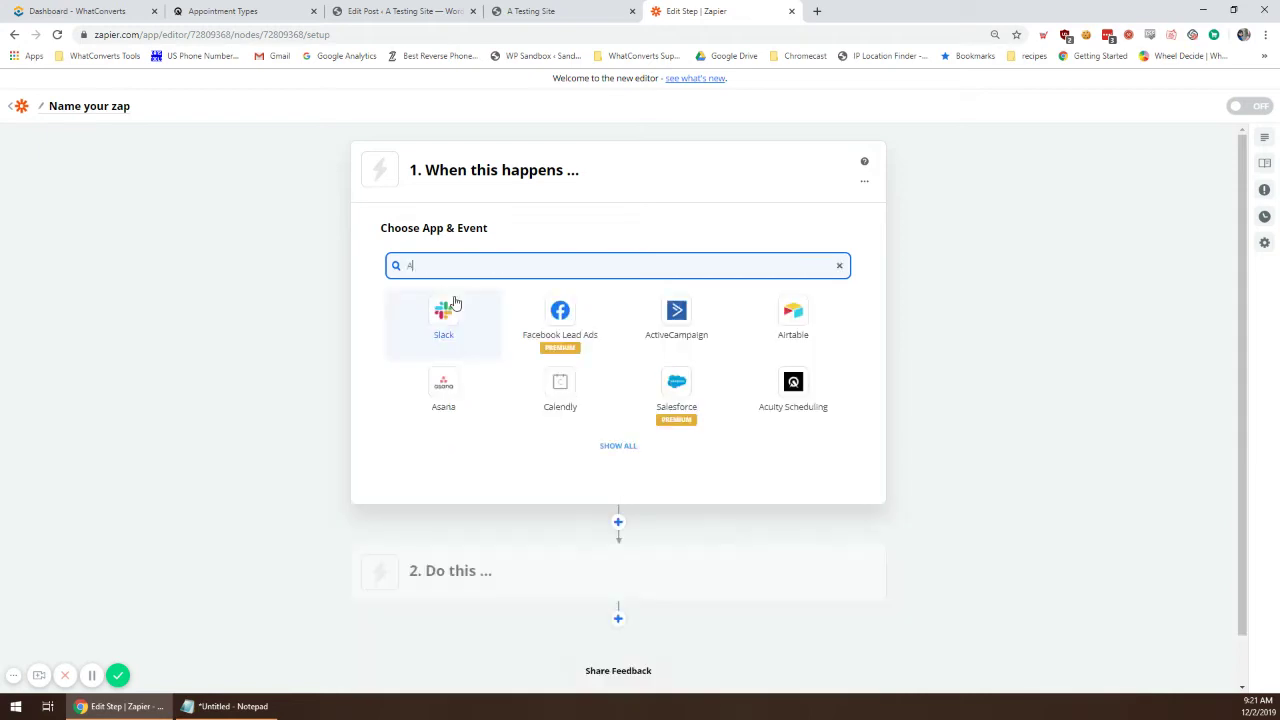
{"action": "type", "text": "cu"}
{"action": "left_click", "coordinate": [440, 310]}
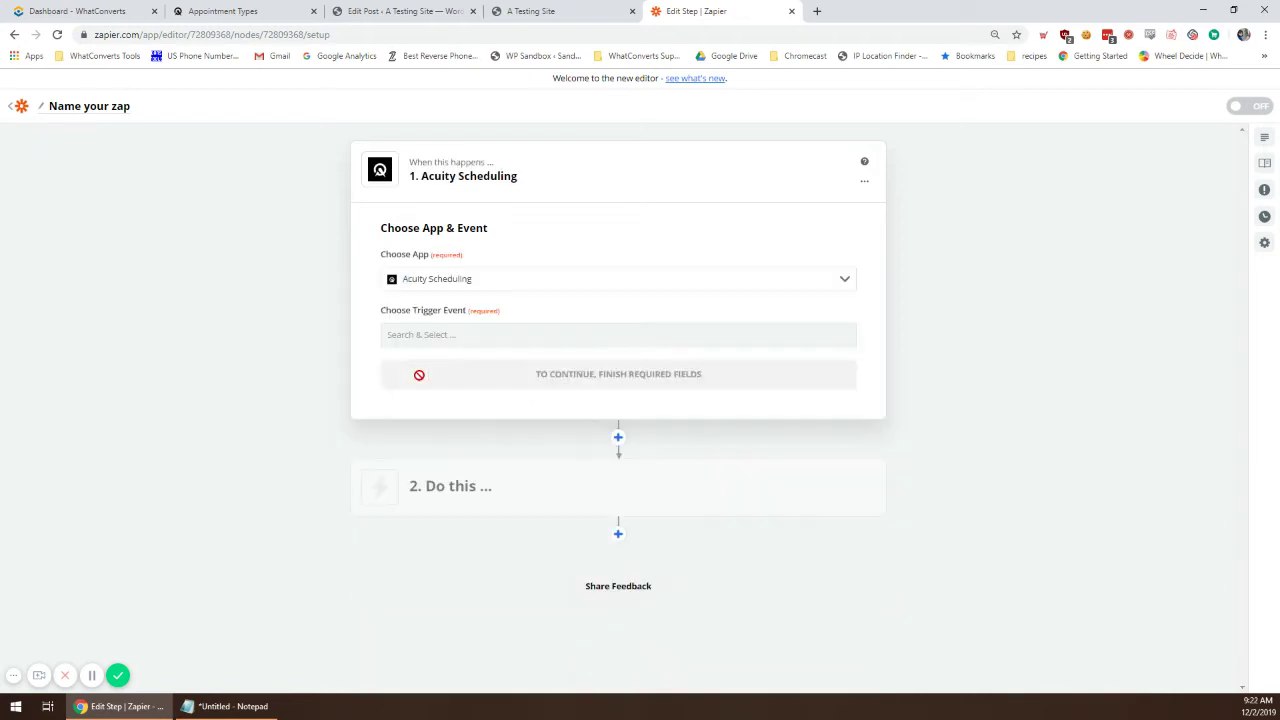
{"action": "left_click", "coordinate": [428, 338]}
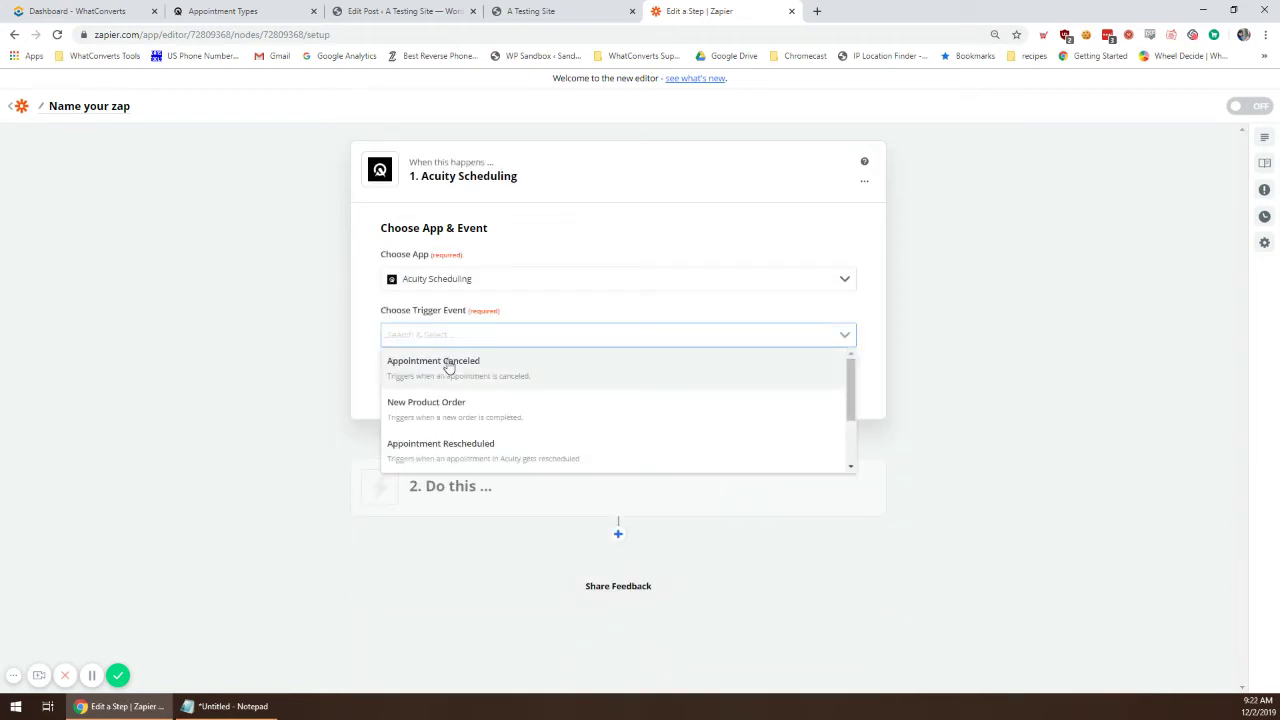
{"action": "scroll", "coordinate": [483, 444], "scroll_direction": "down", "scroll_amount": 1}
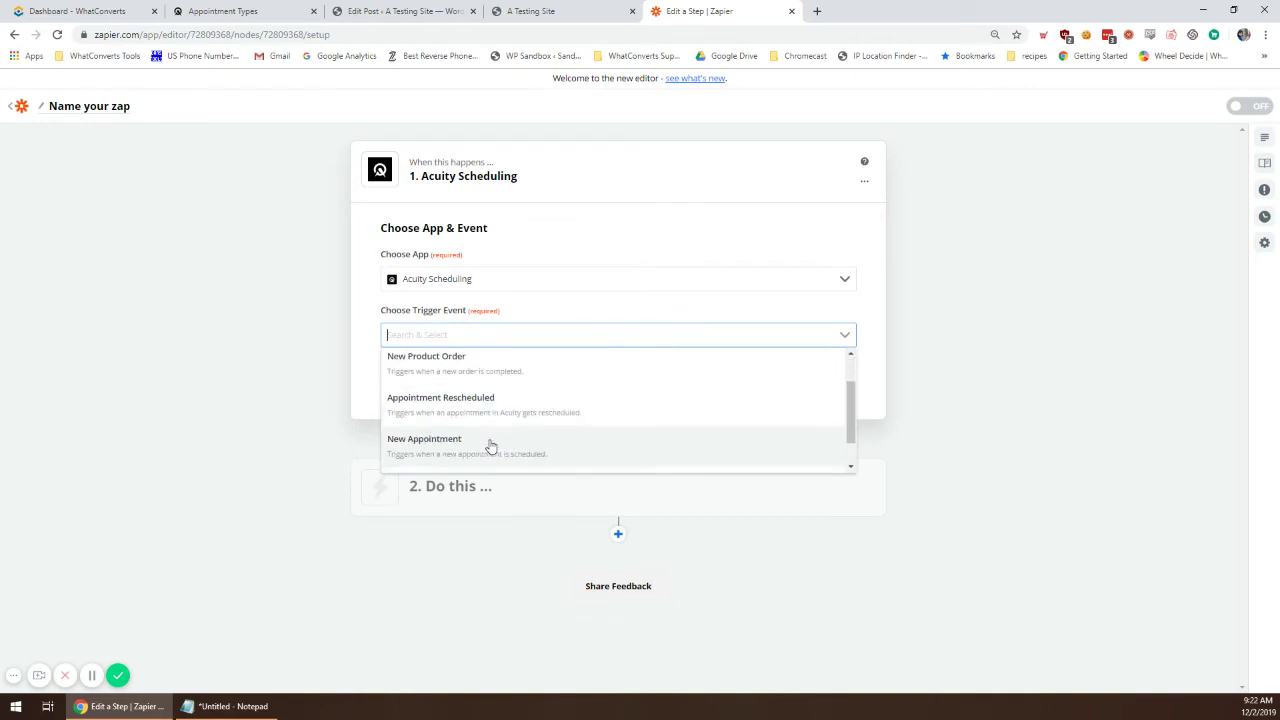
{"action": "left_click", "coordinate": [543, 438]}
{"action": "left_click", "coordinate": [508, 372]}
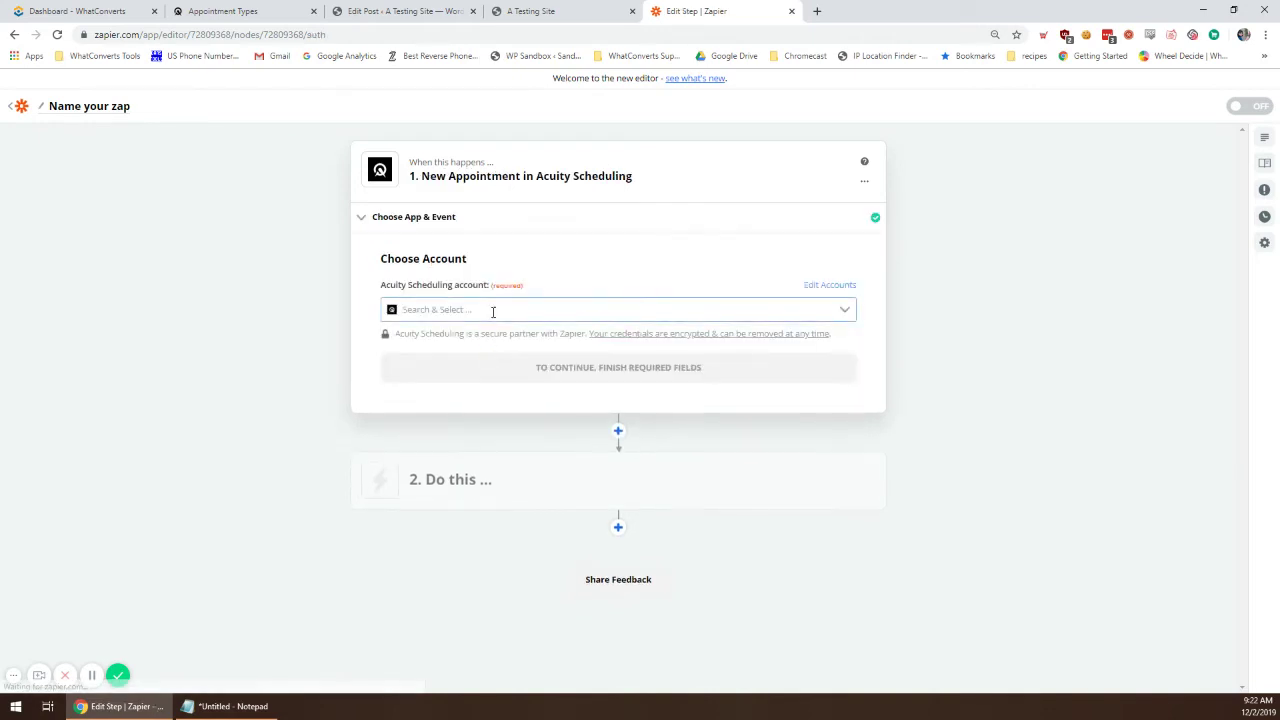
Step: Connect a new Acuity Scheduling account to the trigger
{"action": "left_click", "coordinate": [492, 311]}
{"action": "scroll", "coordinate": [486, 390], "scroll_direction": "down", "scroll_amount": 2}
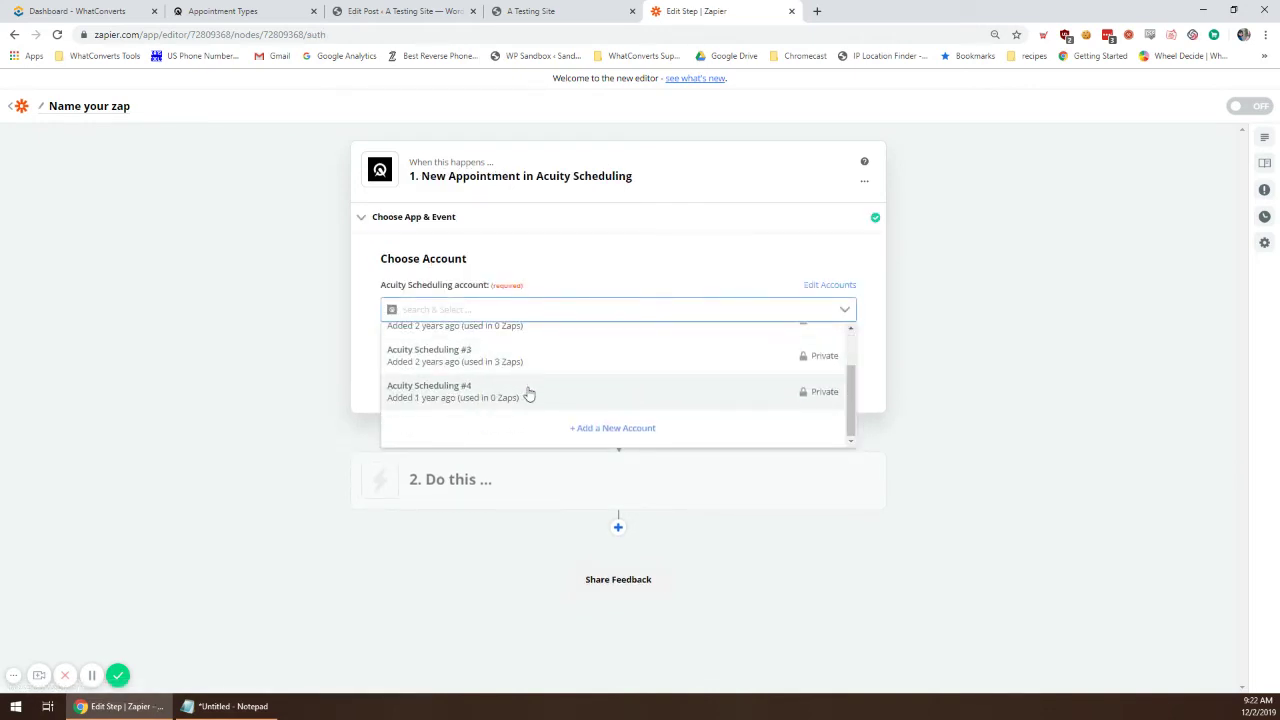
{"action": "left_click", "coordinate": [613, 430]}
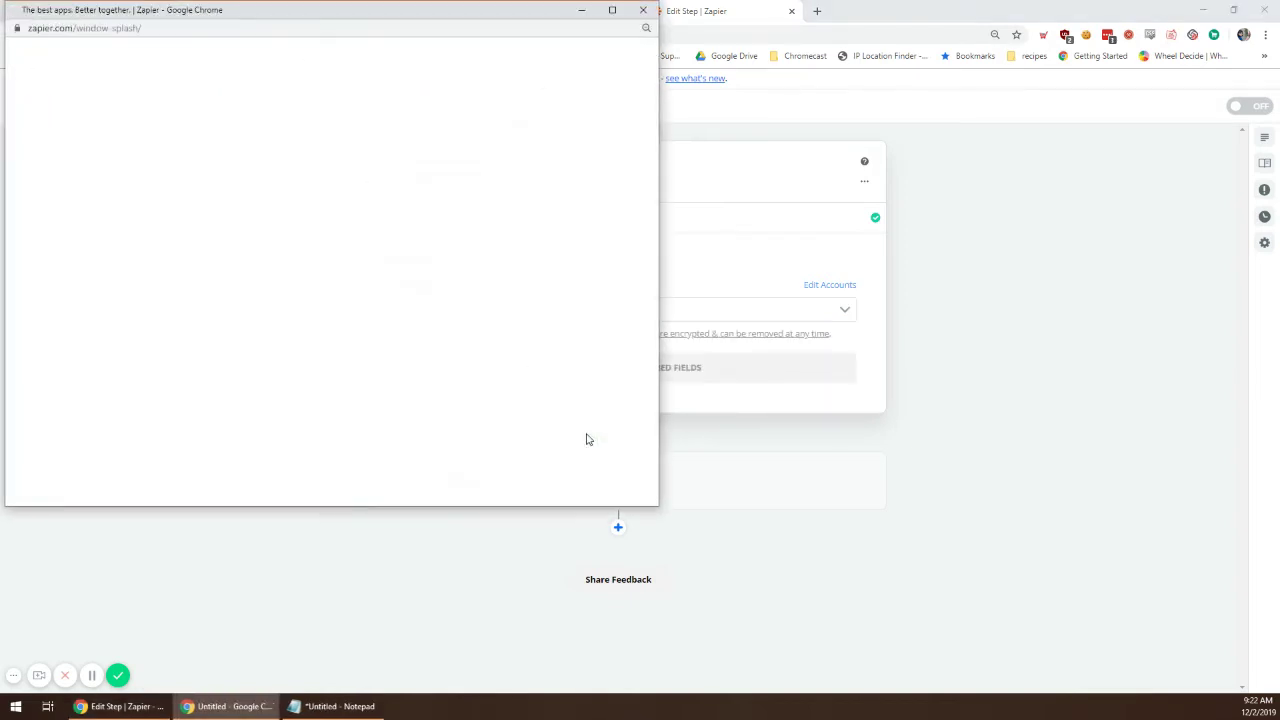
{"action": "left_click_drag", "start_coordinate": [340, 17], "coordinate": [246, 89]}
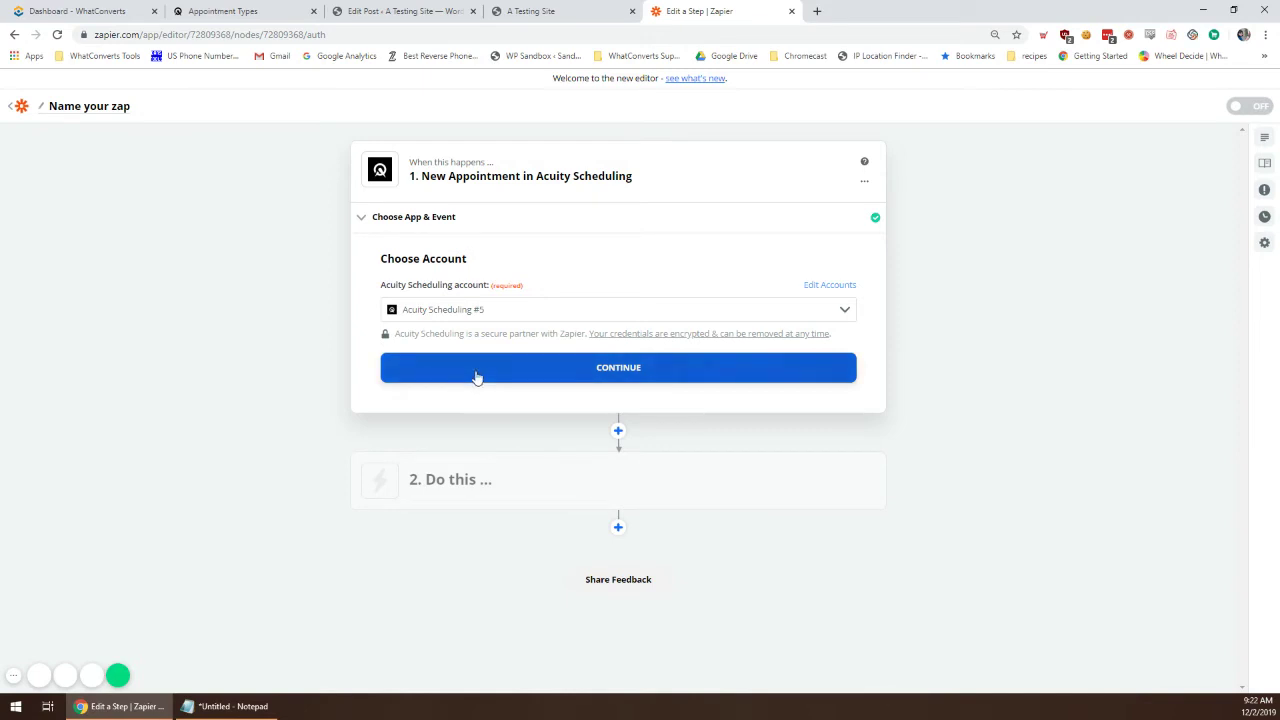
Step: Limit the trigger to the staff calendar and Consultation appointment type, then return to the test site
{"action": "left_click", "coordinate": [476, 377]}
{"action": "left_click", "coordinate": [476, 331]}
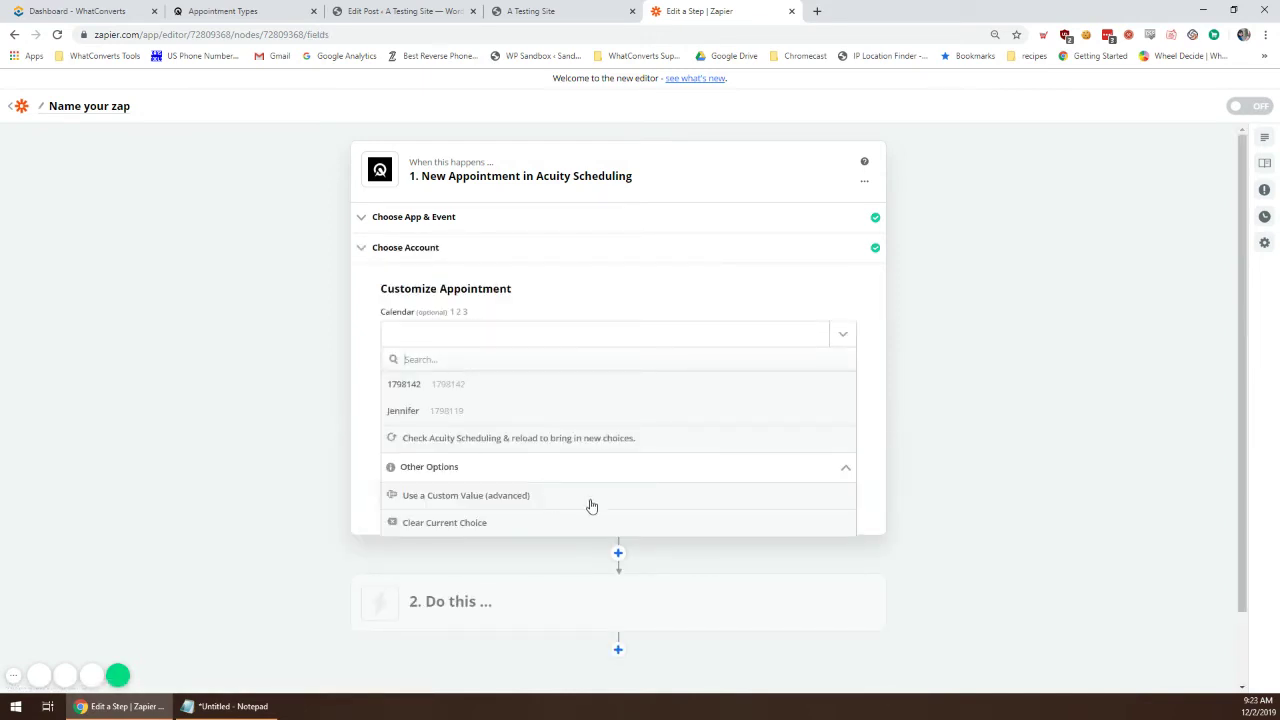
{"action": "left_click", "coordinate": [508, 417]}
{"action": "left_click", "coordinate": [450, 401]}
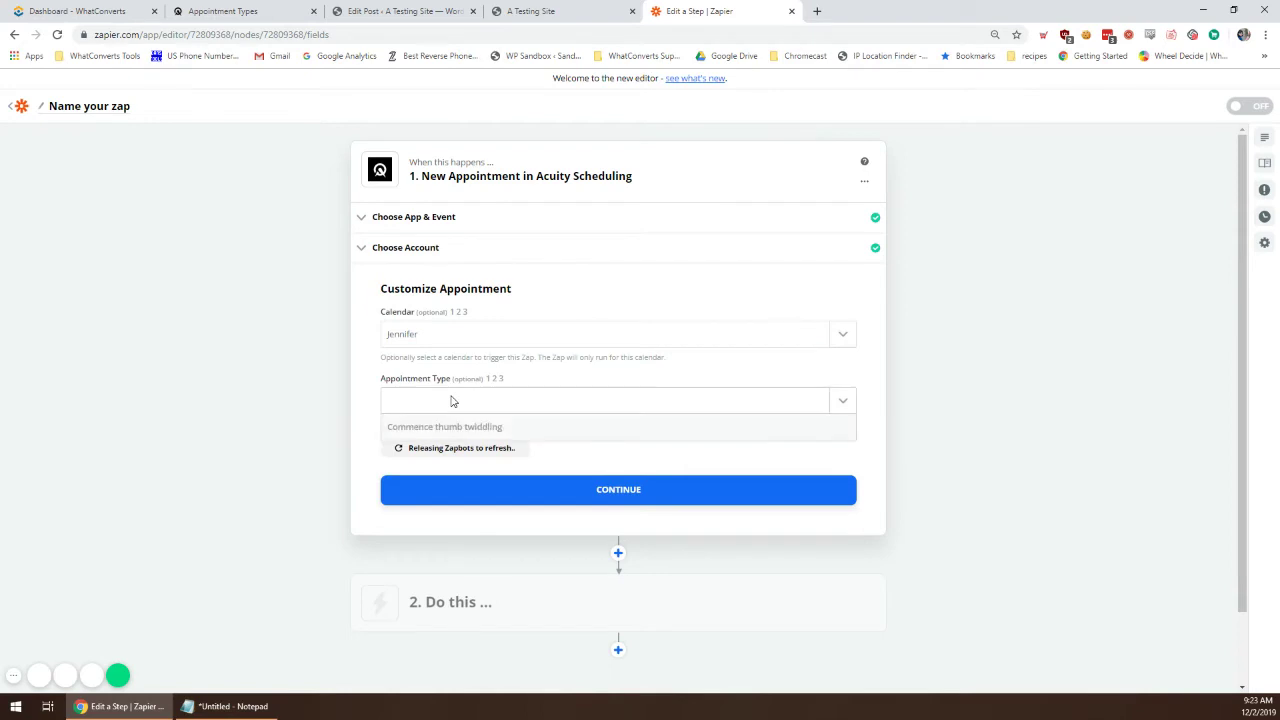
{"action": "left_click", "coordinate": [417, 462]}
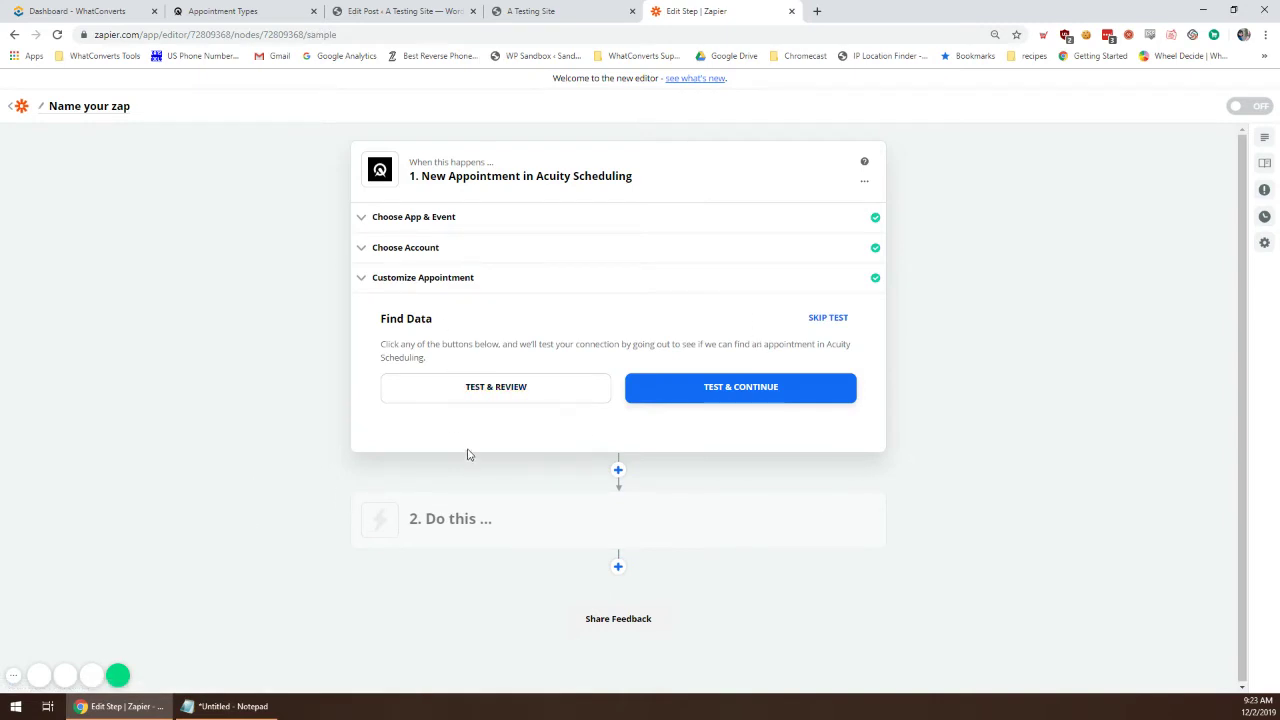
{"action": "left_click", "coordinate": [575, 11]}
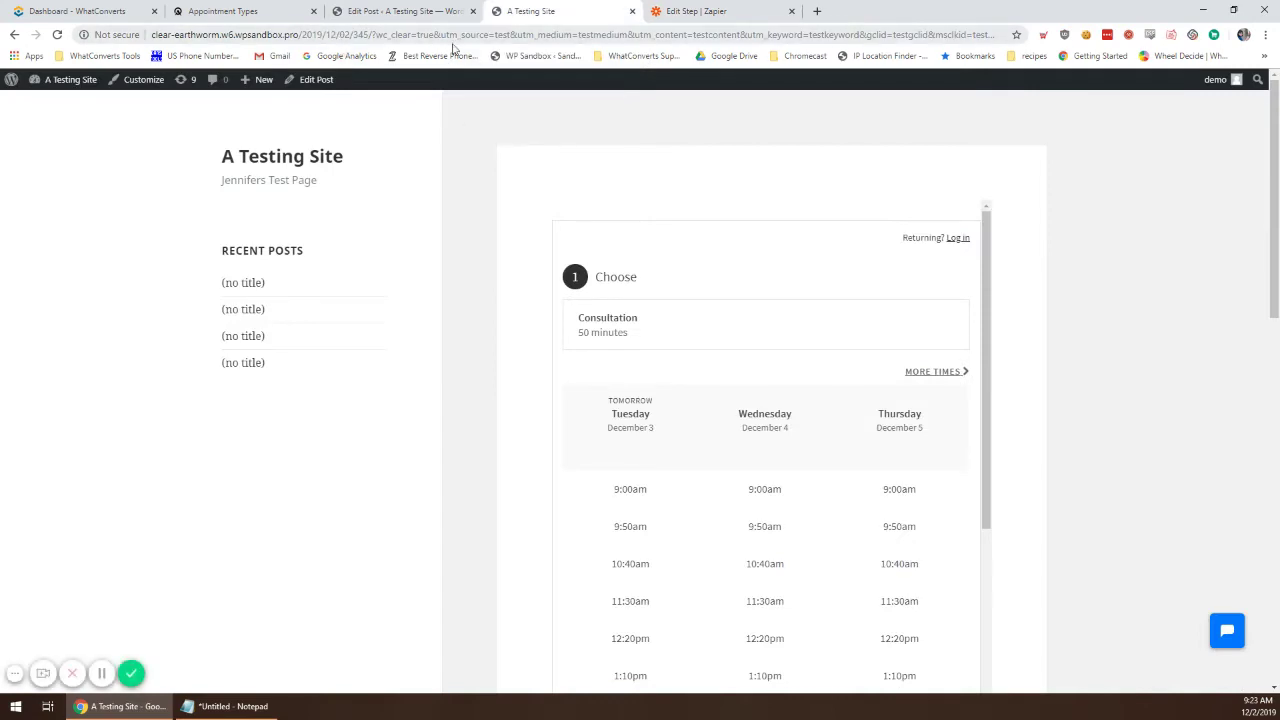
Step: Choose the Tuesday, December 3 9:50am Consultation slot
{"action": "scroll", "coordinate": [714, 309], "scroll_direction": "down", "scroll_amount": 2}
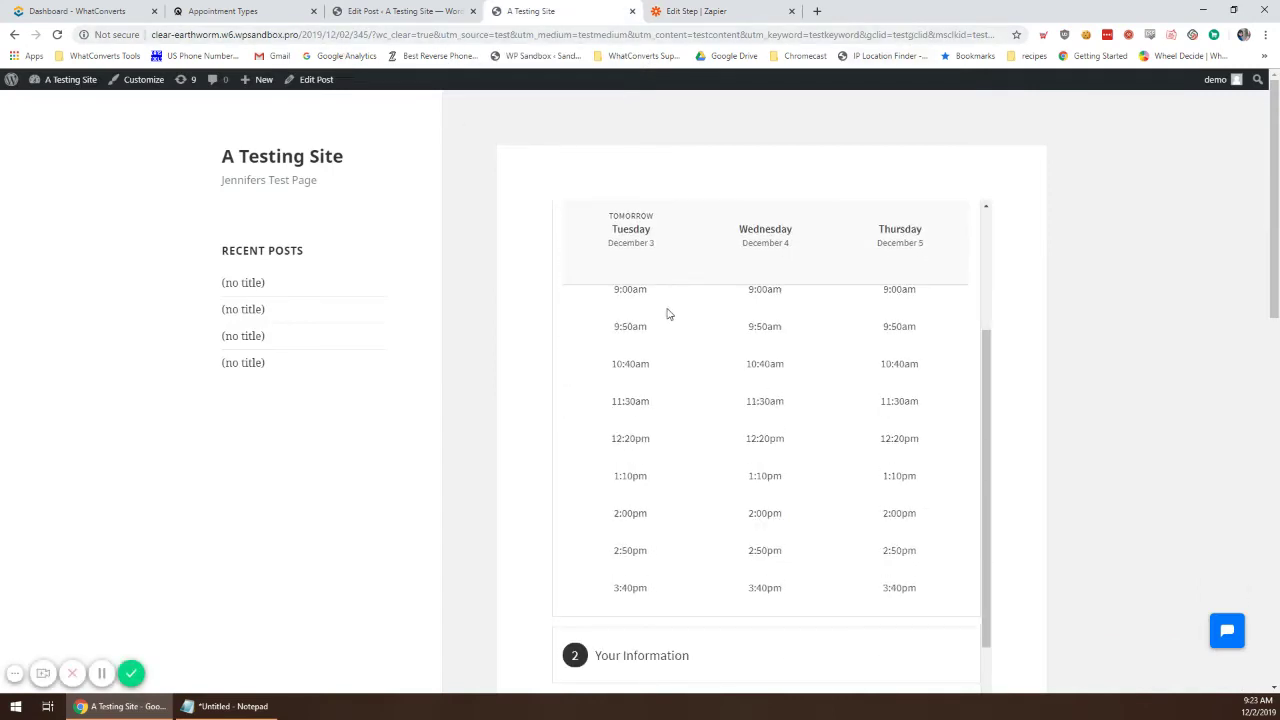
{"action": "left_click", "coordinate": [628, 335]}
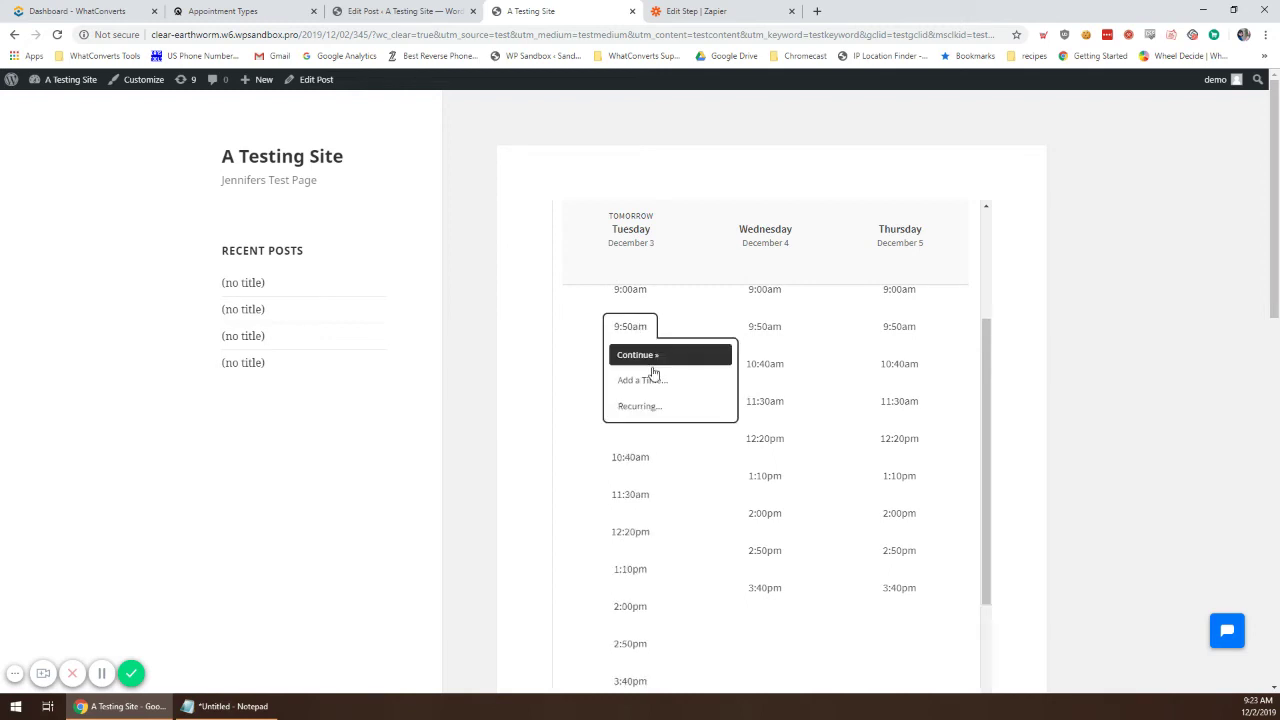
{"action": "left_click", "coordinate": [663, 356]}
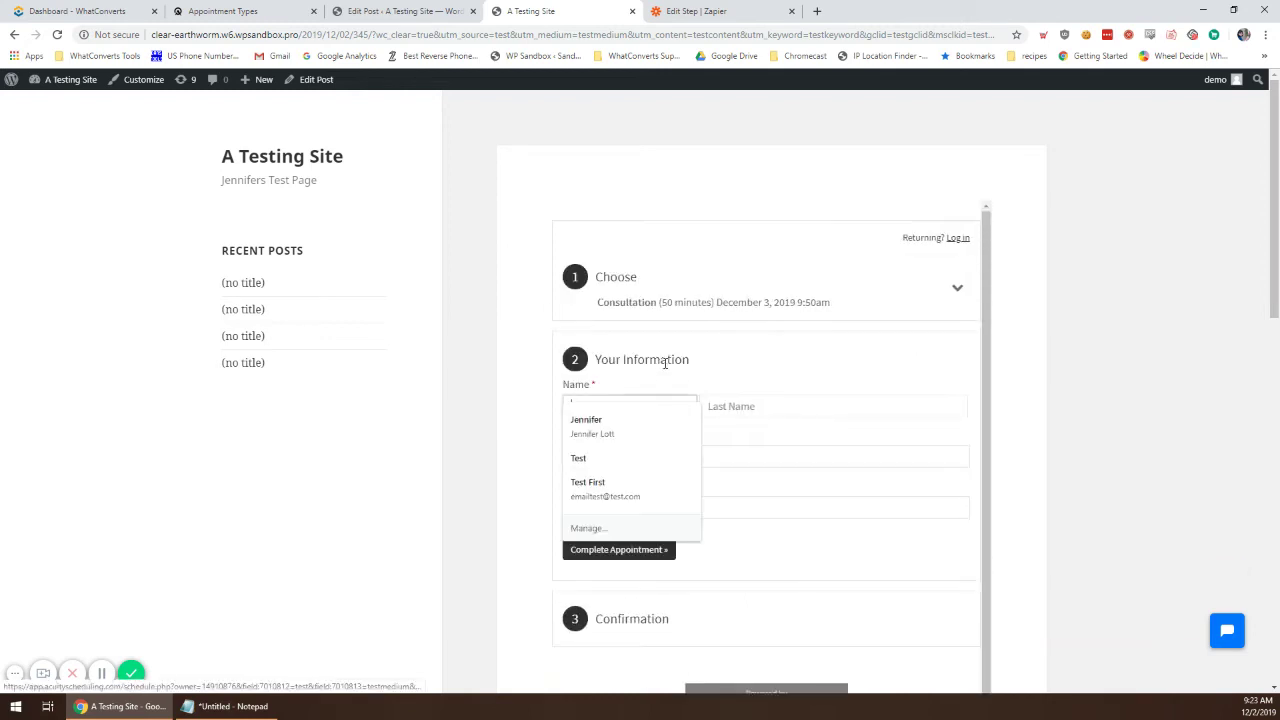
Step: Autofill the contact's name and email and replace the phone with a new number
{"action": "left_click", "coordinate": [677, 425]}
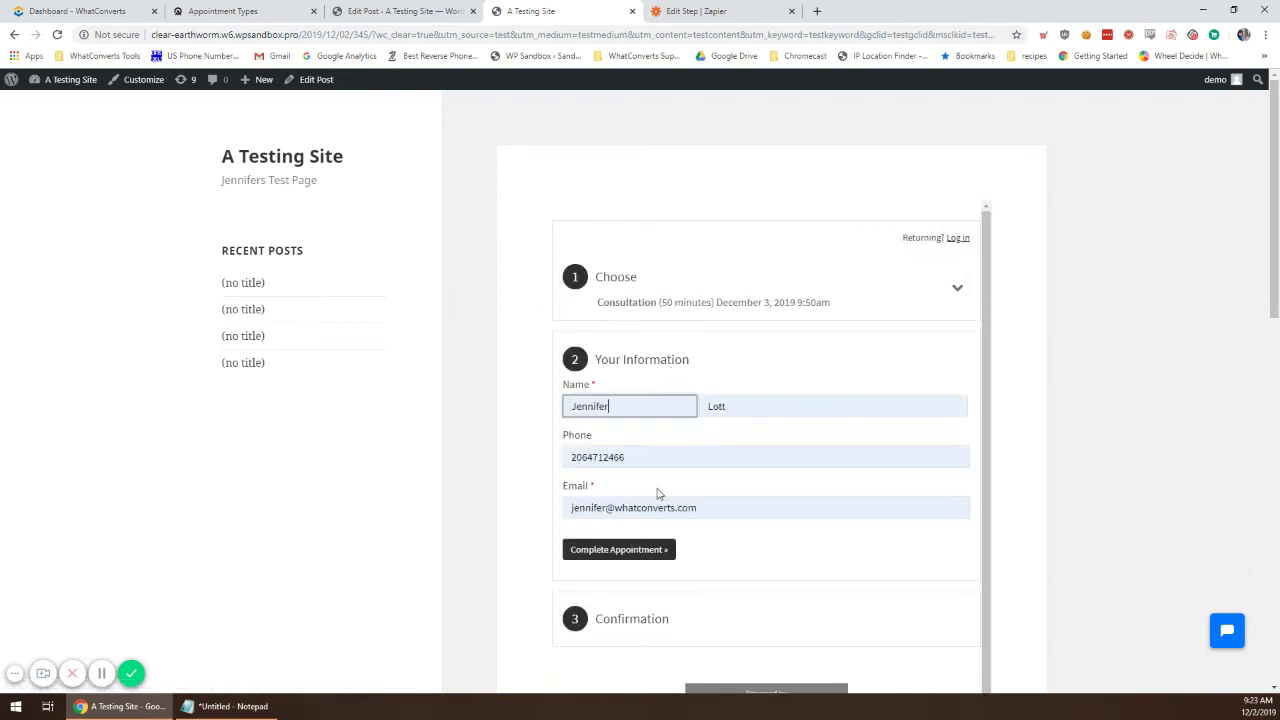
{"action": "double_click", "coordinate": [646, 457]}
{"action": "key", "text": "BackSpace"}
{"action": "left_click", "coordinate": [694, 511]}
{"action": "left_click", "coordinate": [715, 461]}
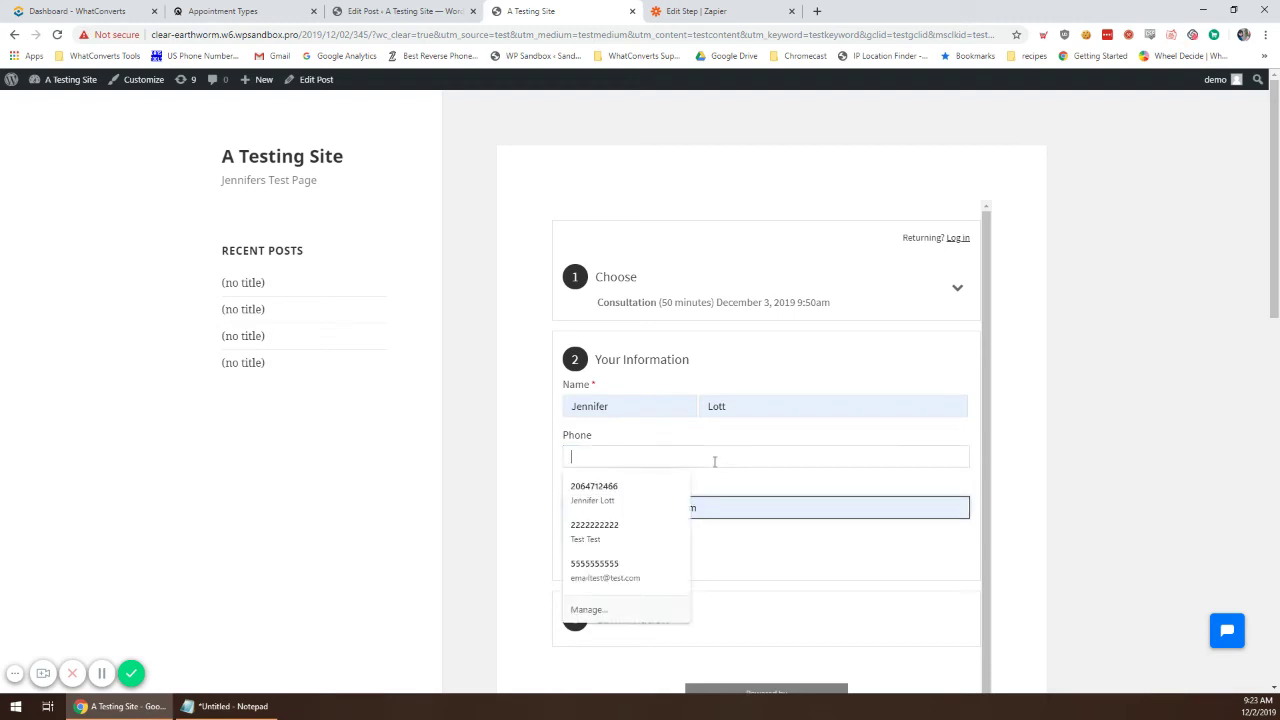
{"action": "type", "text": "9736"}
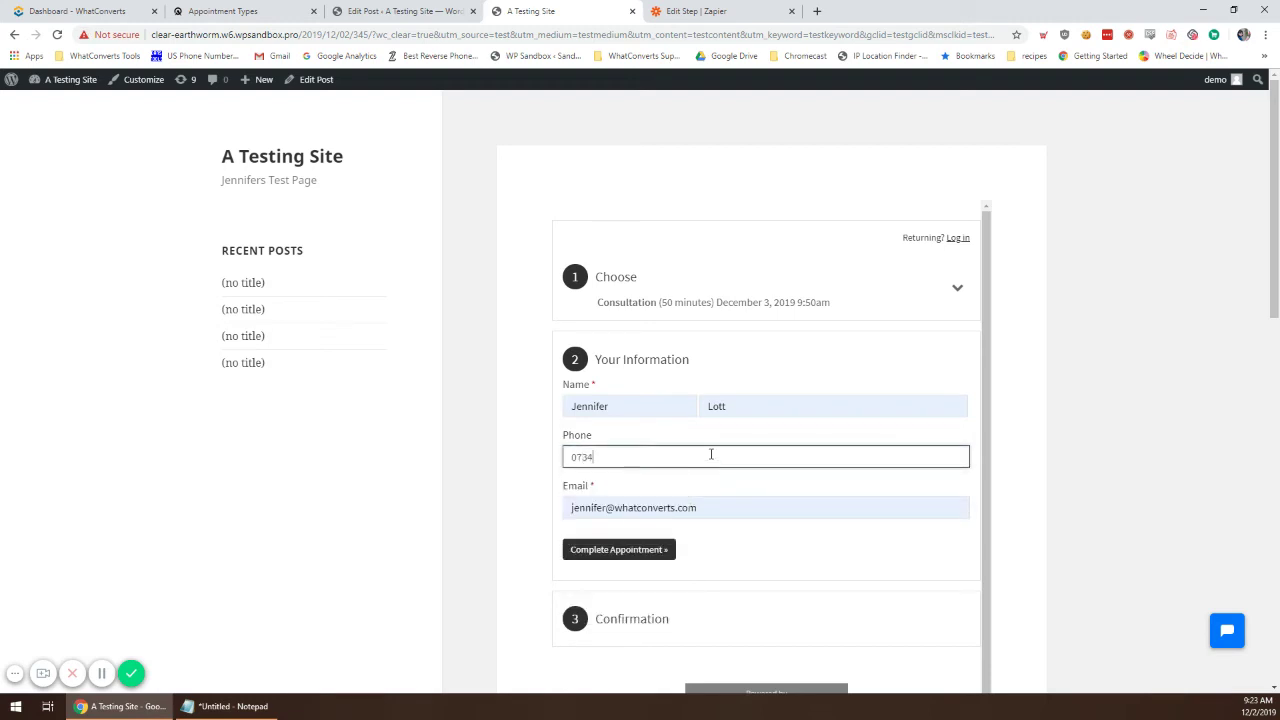
{"action": "key", "text": "BackSpace"}
{"action": "key", "text": "BackSpace"}
{"action": "key", "text": "BackSpace"}
{"action": "key", "text": "BackSpace"}
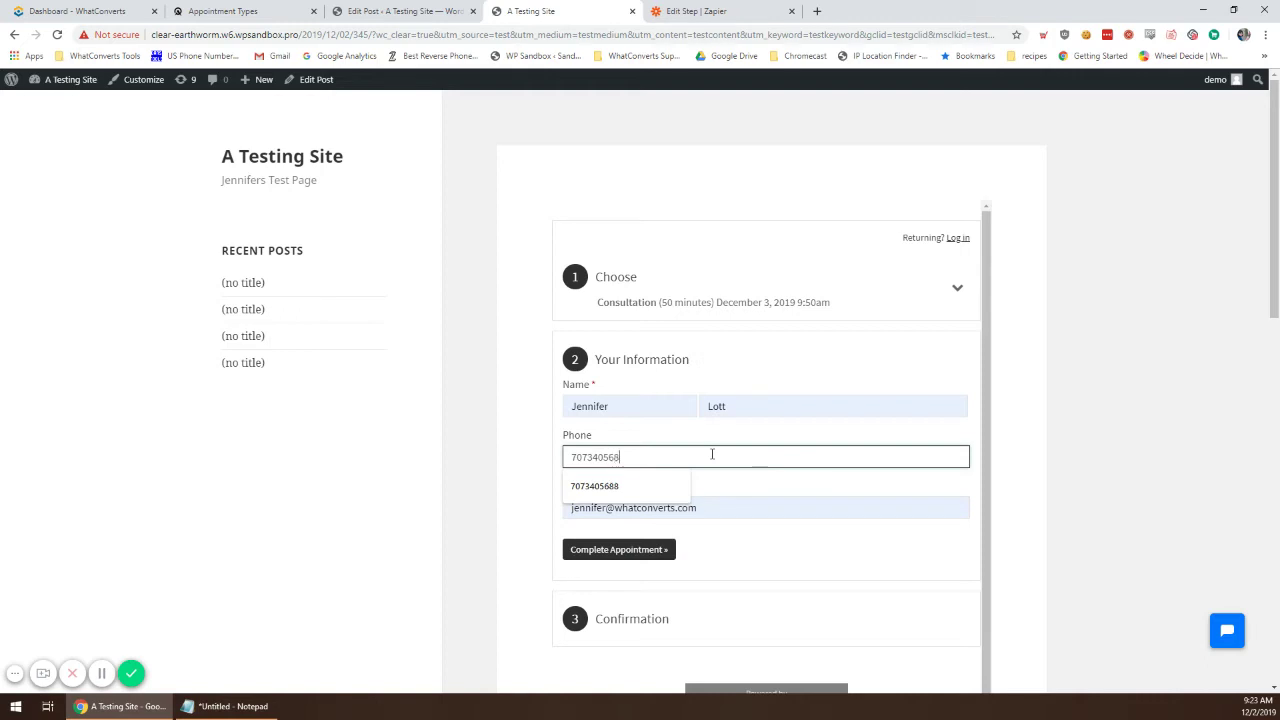
{"action": "key", "text": "Tab"}
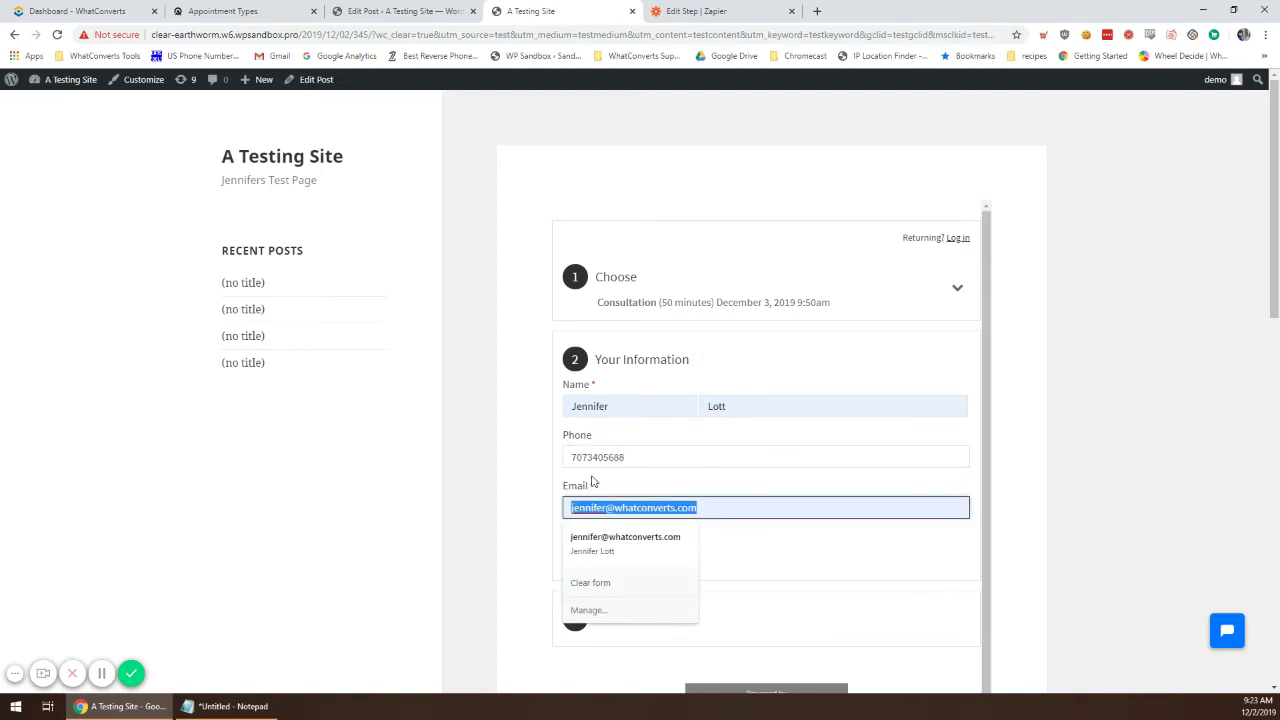
Step: Complete the appointment booking and return to the Zapier editor
{"action": "left_click", "coordinate": [536, 476]}
{"action": "scroll", "coordinate": [668, 414], "scroll_direction": "down", "scroll_amount": 3}
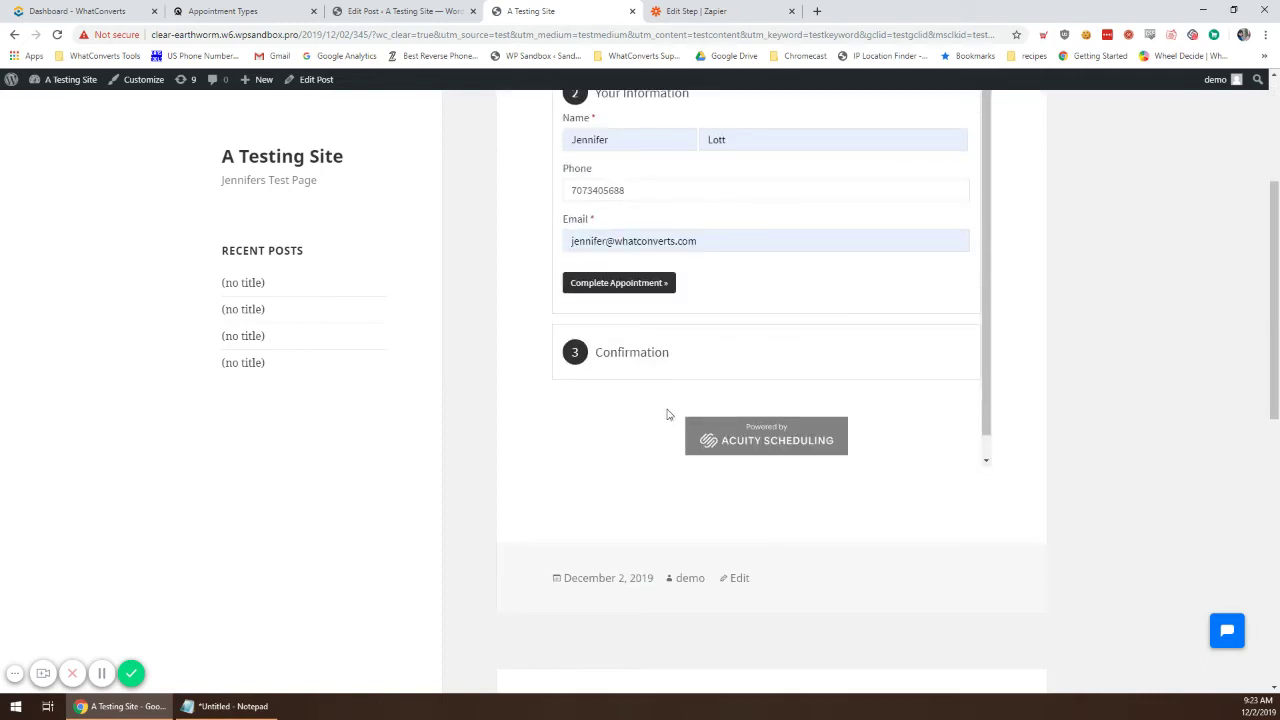
{"action": "left_click", "coordinate": [661, 285]}
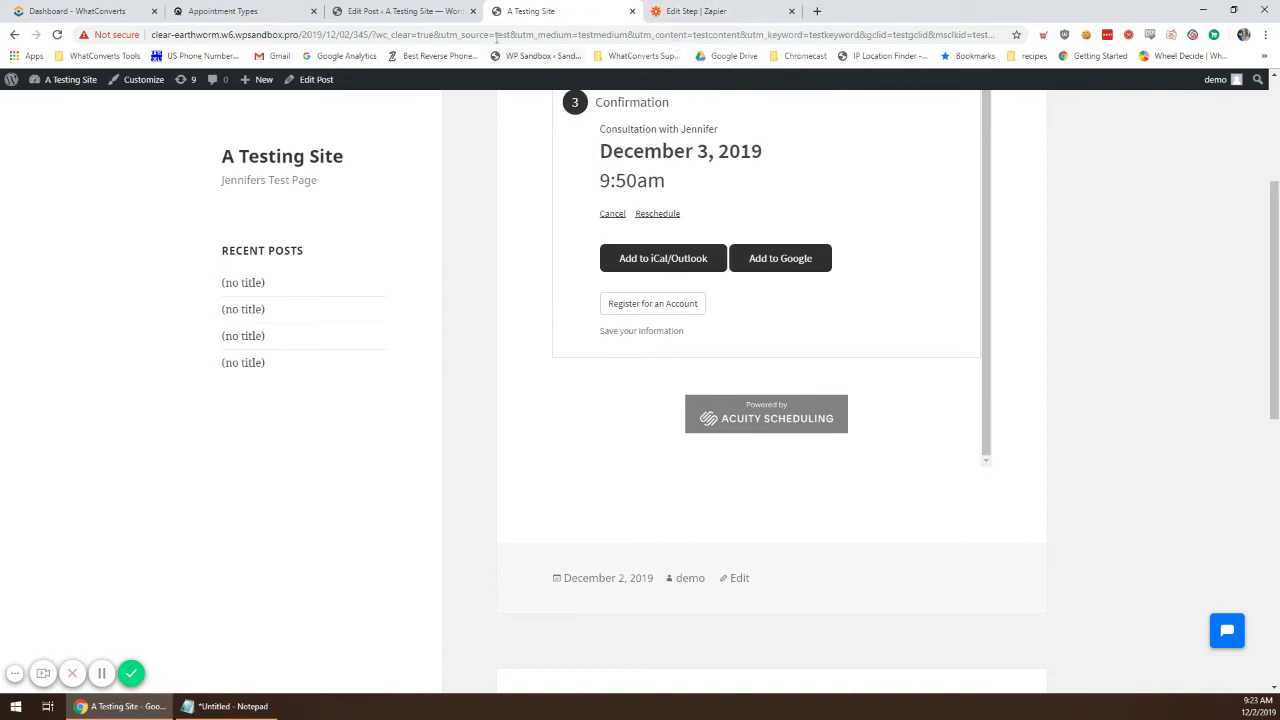
{"action": "left_click", "coordinate": [720, 11]}
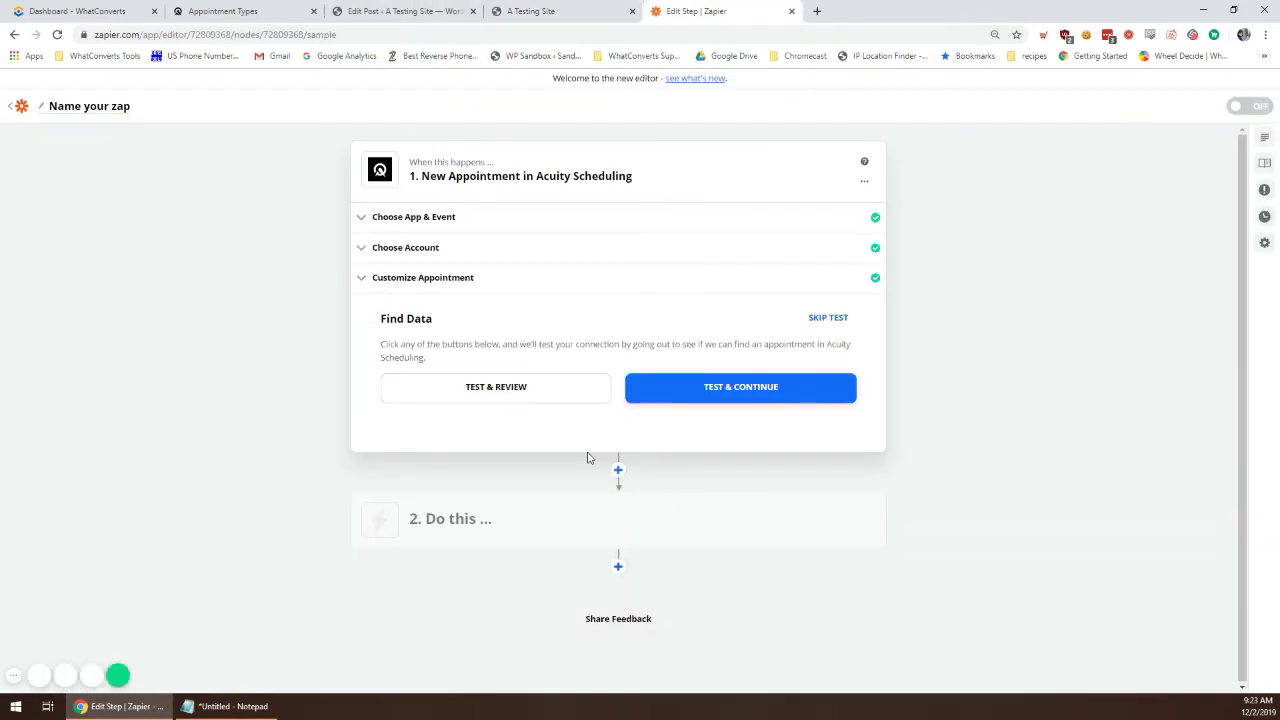
Step: Test the trigger, review Appointment A's Traffic Source test values, and finish the trigger step
{"action": "left_click", "coordinate": [525, 390]}
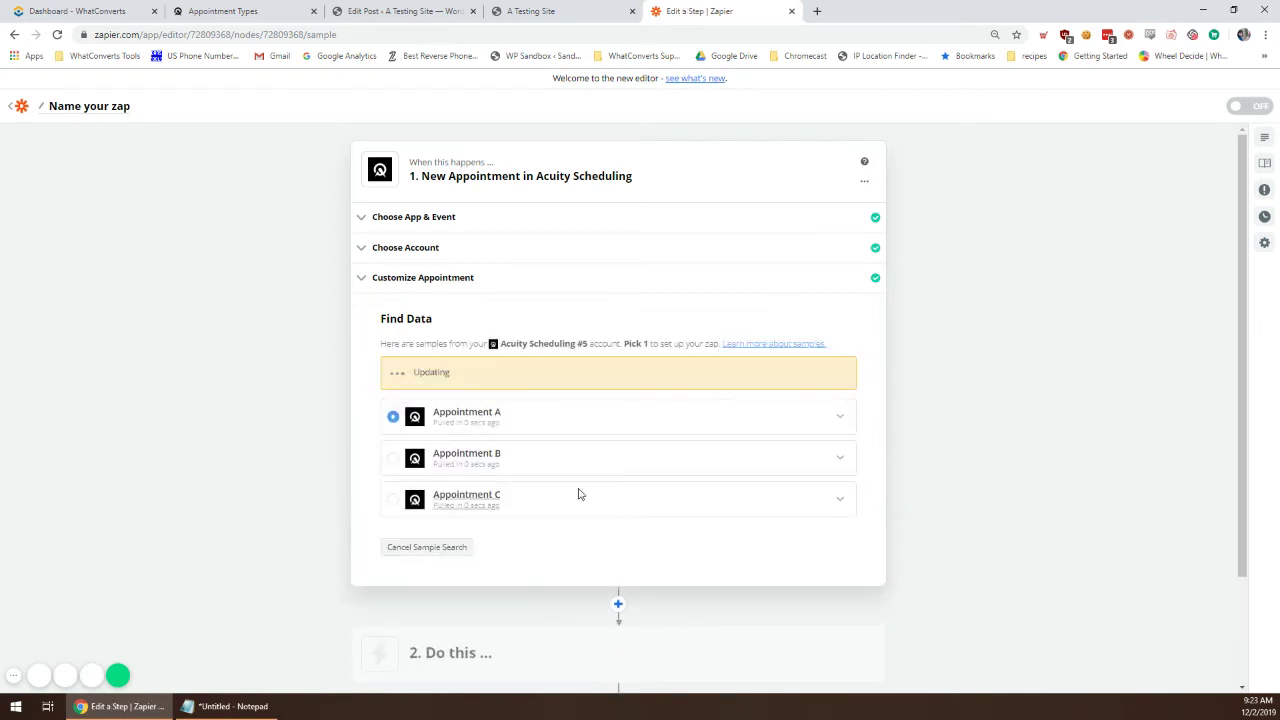
{"action": "left_click", "coordinate": [840, 383]}
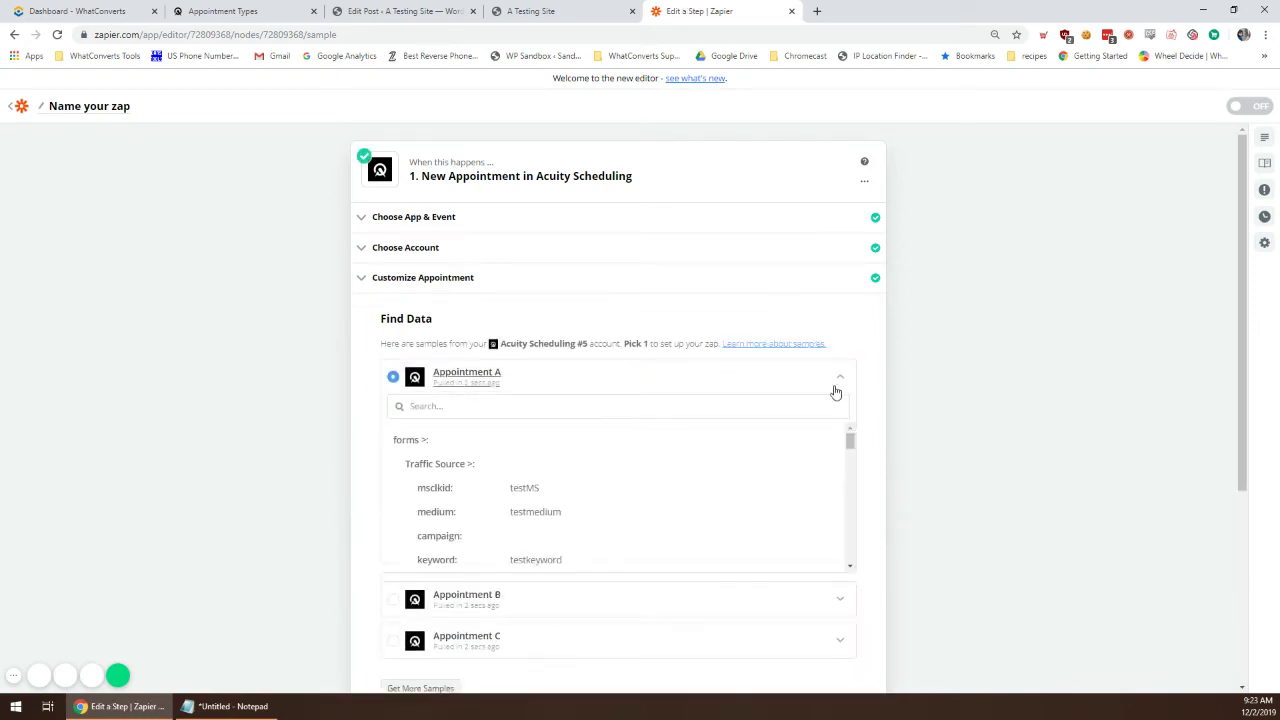
{"action": "scroll", "coordinate": [551, 466], "scroll_direction": "down", "scroll_amount": 2}
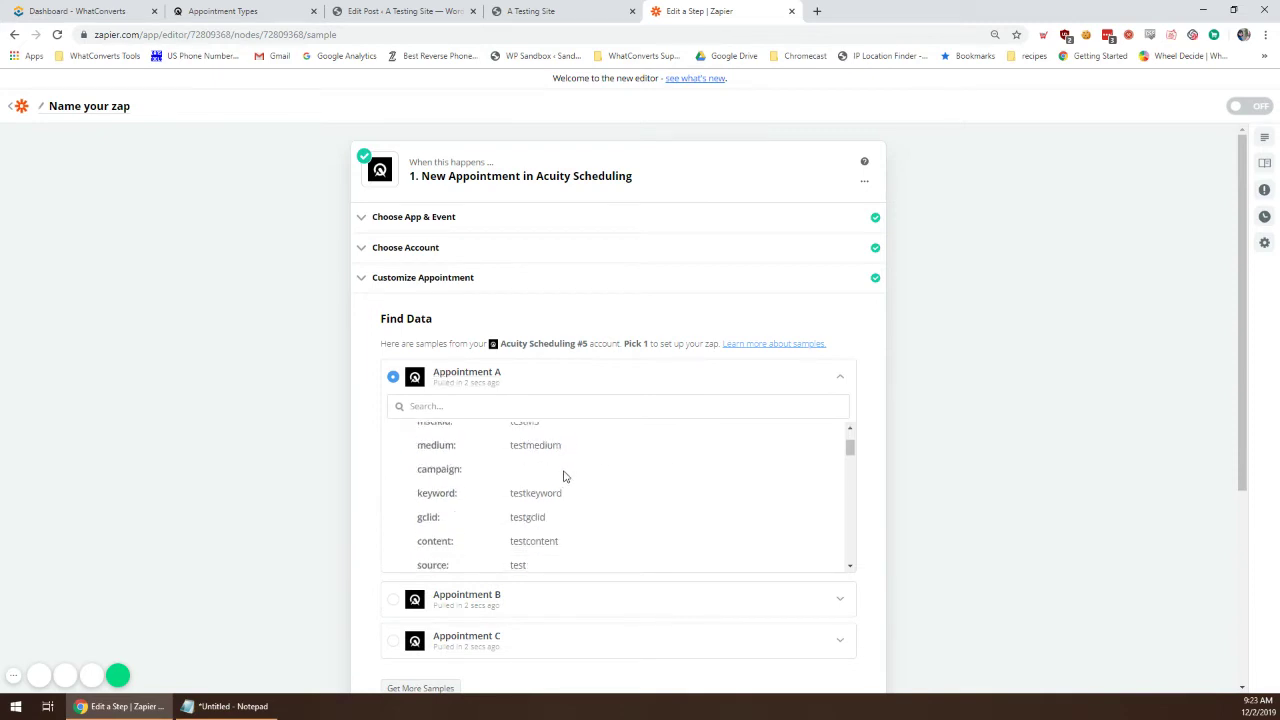
{"action": "scroll", "coordinate": [502, 453], "scroll_direction": "down", "scroll_amount": 1}
{"action": "scroll", "coordinate": [611, 460], "scroll_direction": "up", "scroll_amount": 2}
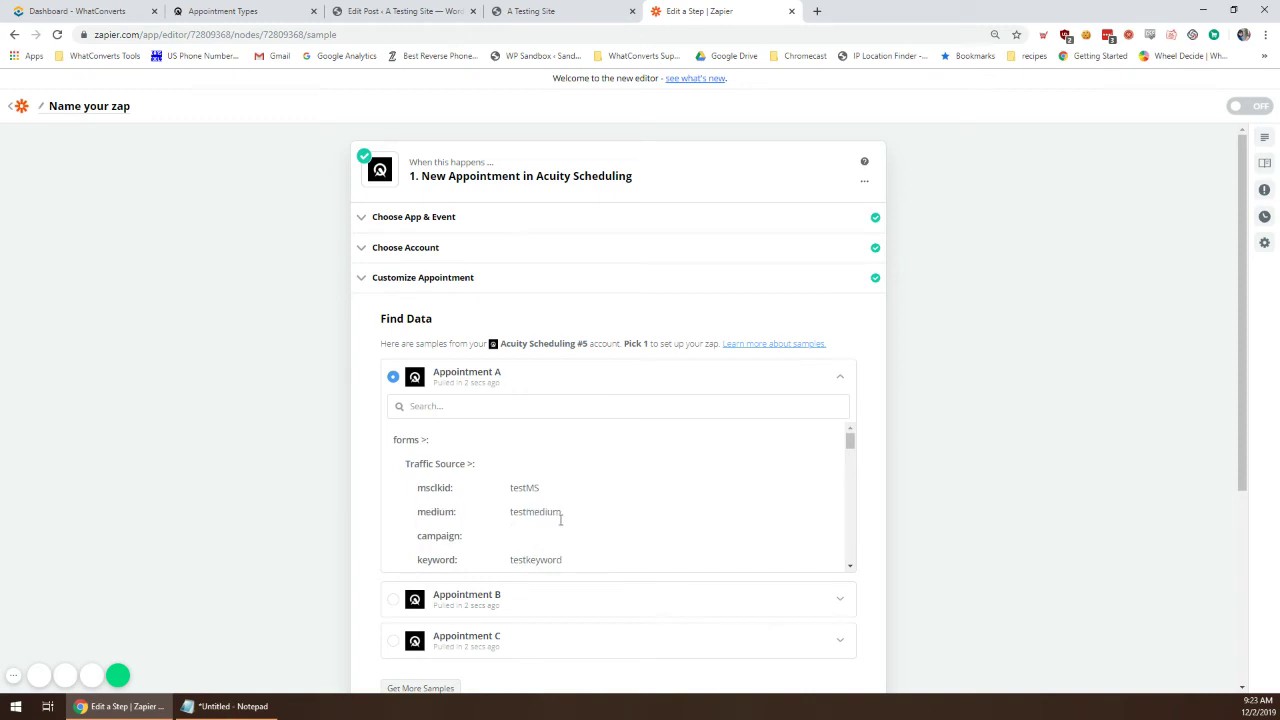
{"action": "scroll", "coordinate": [560, 520], "scroll_direction": "down", "scroll_amount": 5}
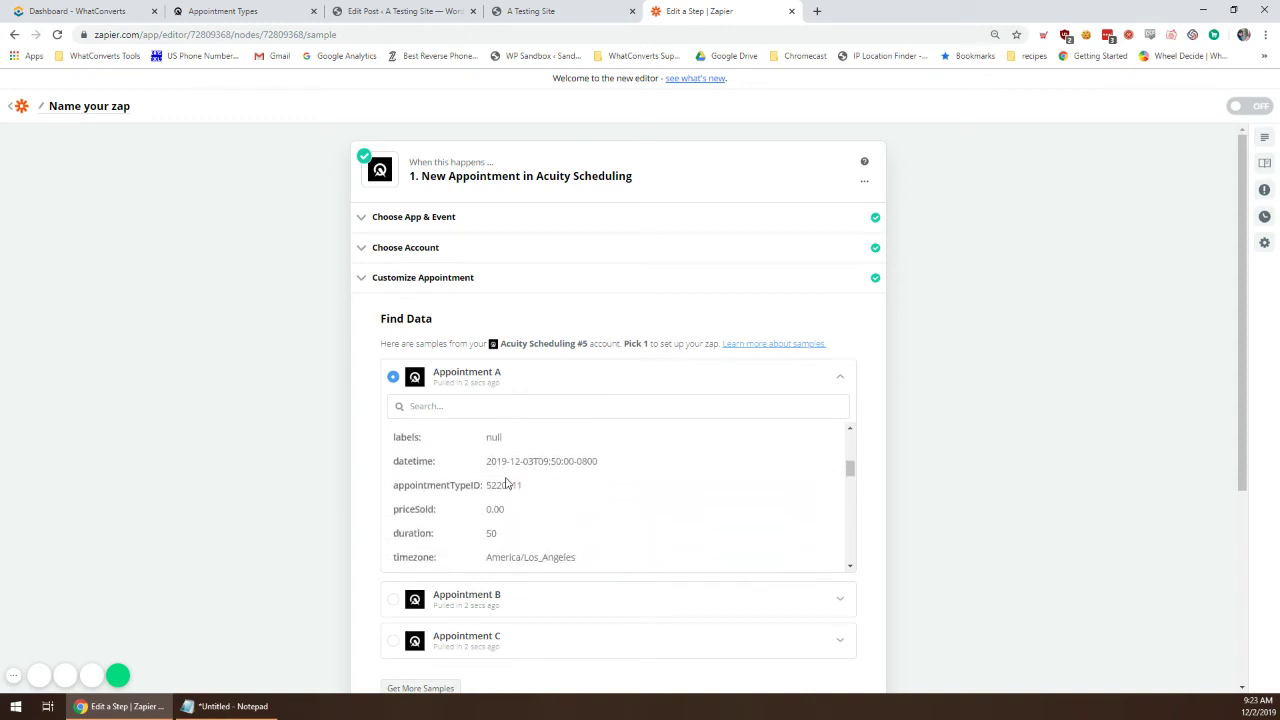
{"action": "scroll", "coordinate": [506, 483], "scroll_direction": "up", "scroll_amount": 4}
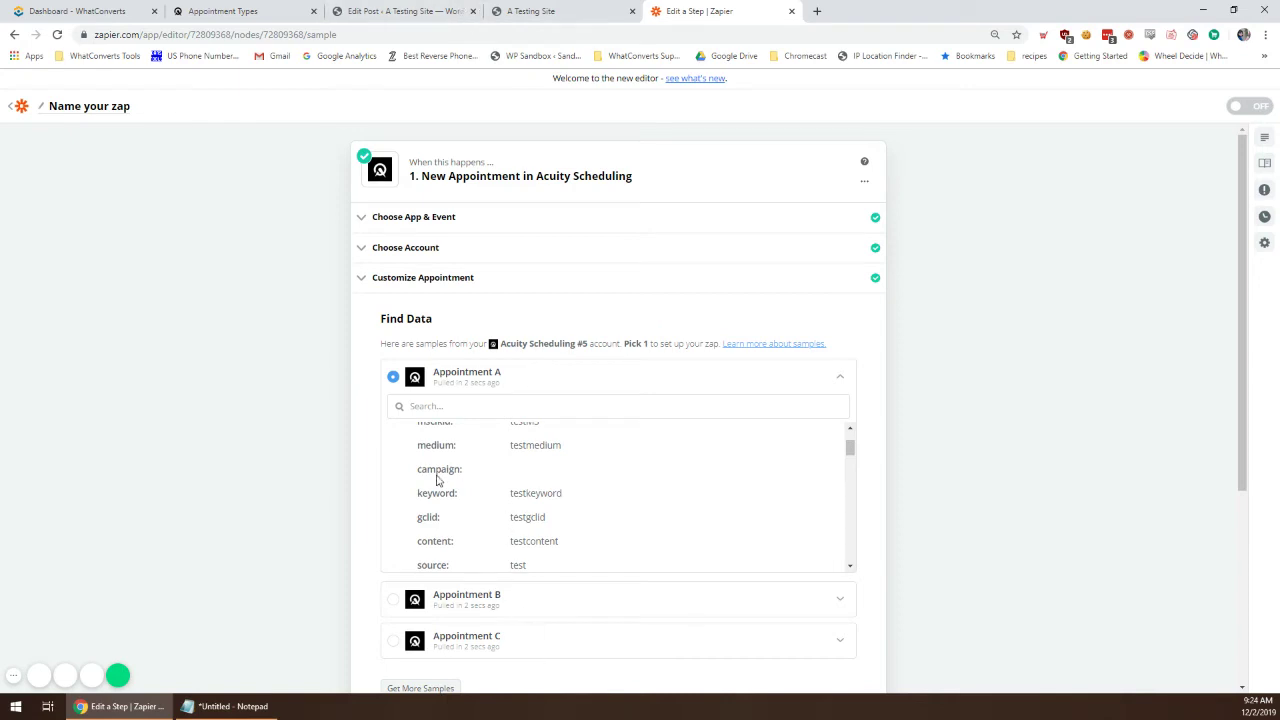
{"action": "scroll", "coordinate": [548, 456], "scroll_direction": "down", "scroll_amount": 1}
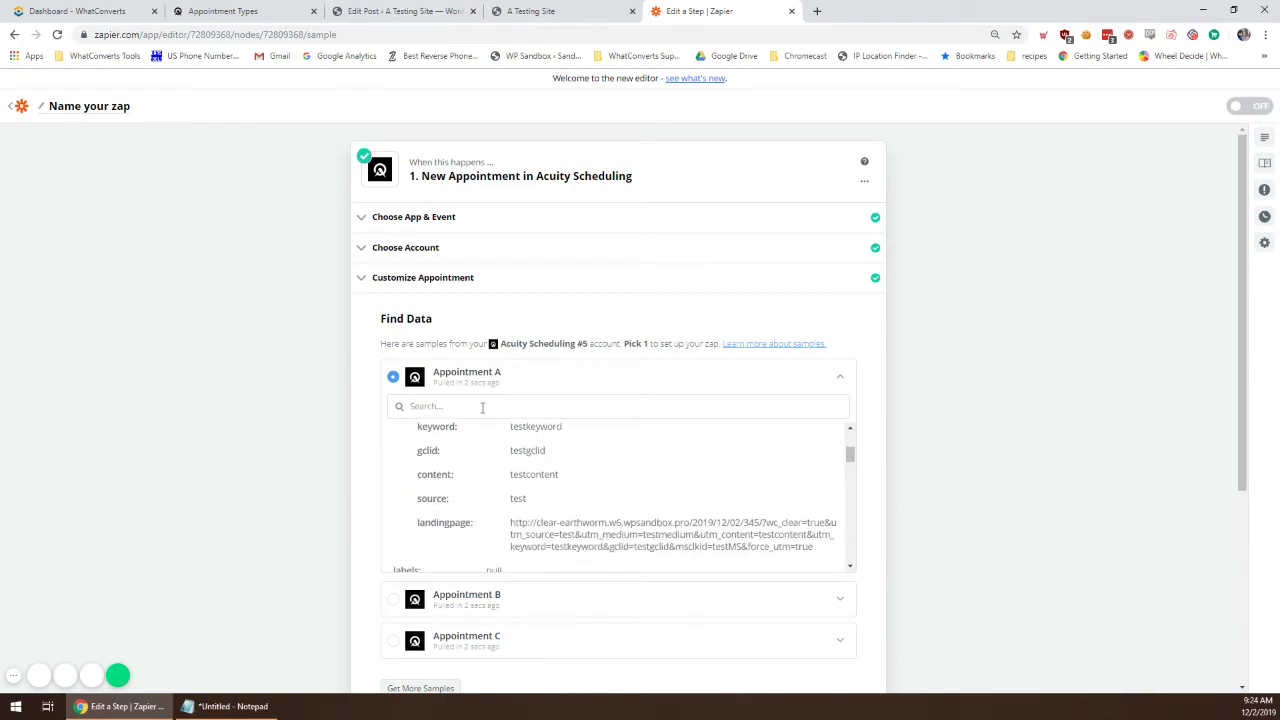
{"action": "scroll", "coordinate": [497, 469], "scroll_direction": "up", "scroll_amount": 1}
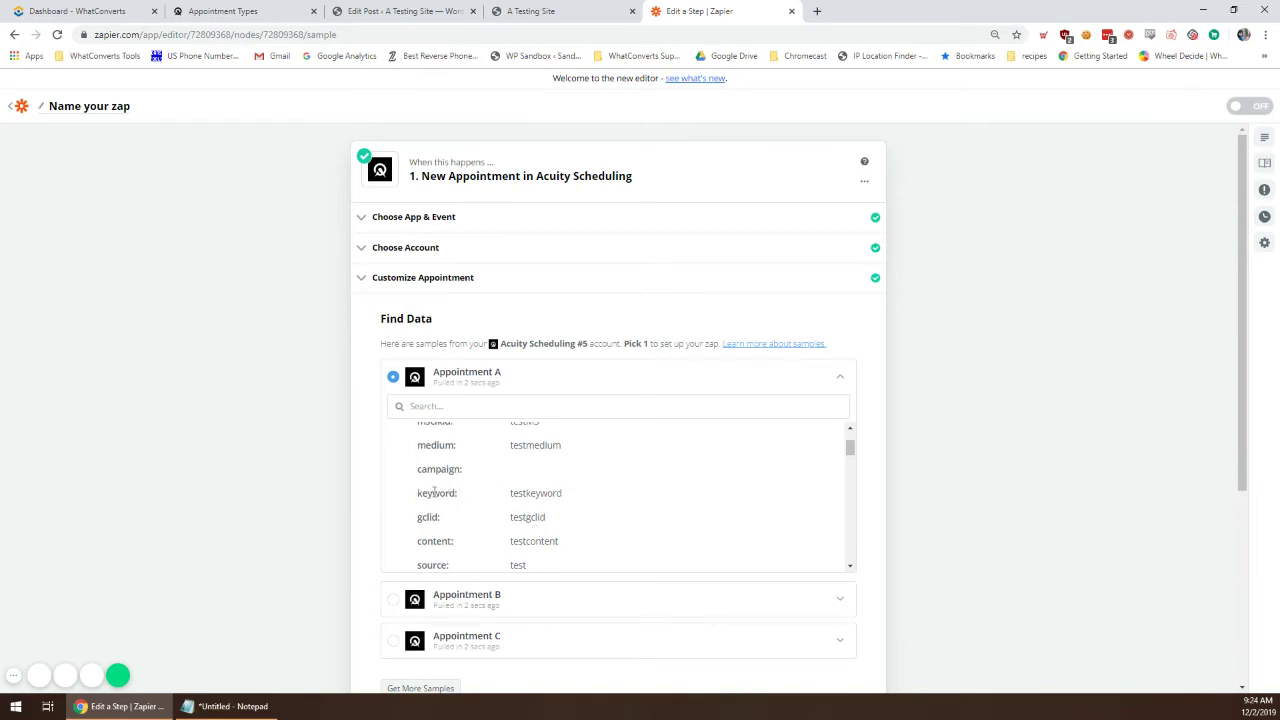
{"action": "scroll", "coordinate": [520, 489], "scroll_direction": "down", "scroll_amount": 1}
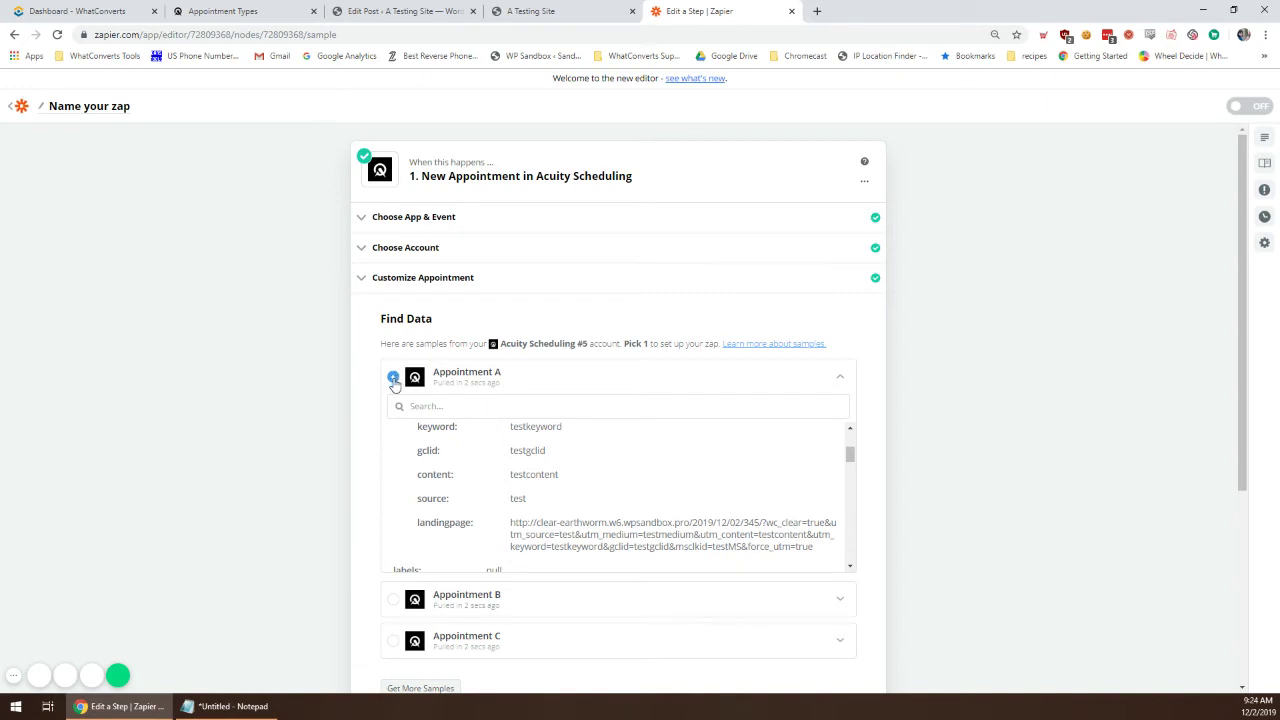
{"action": "scroll", "coordinate": [380, 462], "scroll_direction": "down", "scroll_amount": 3}
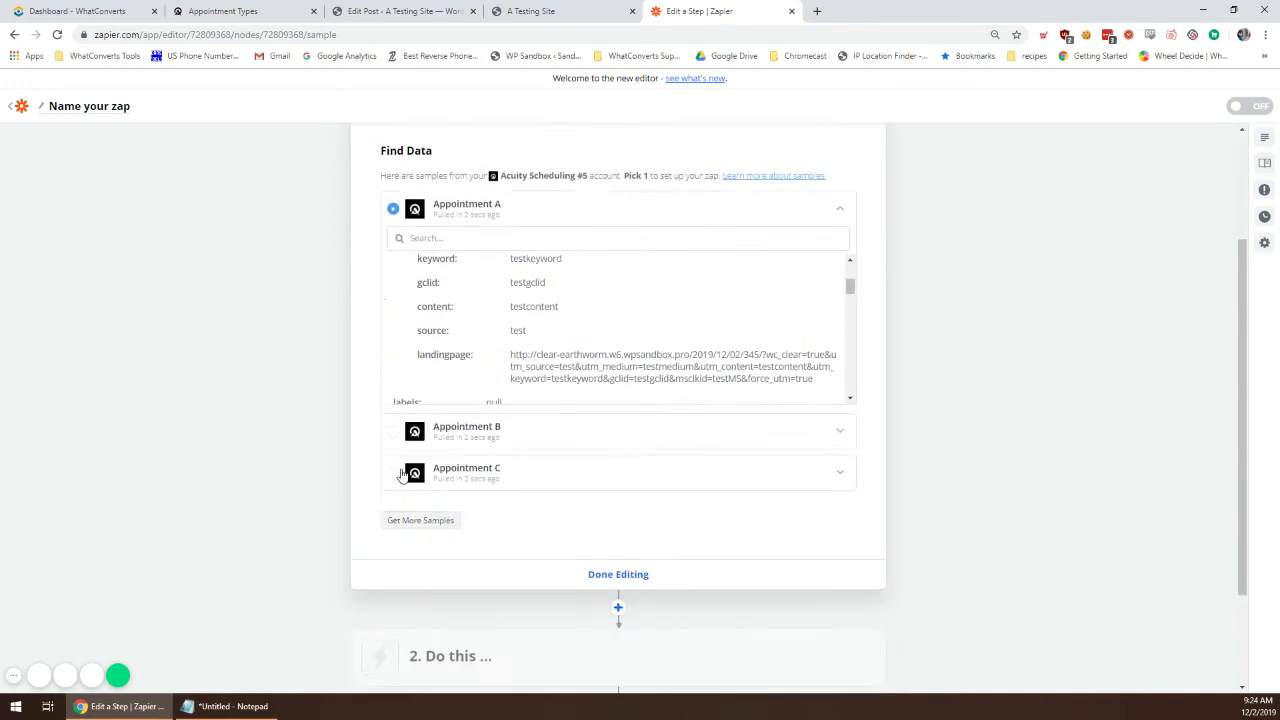
{"action": "left_click", "coordinate": [626, 474]}
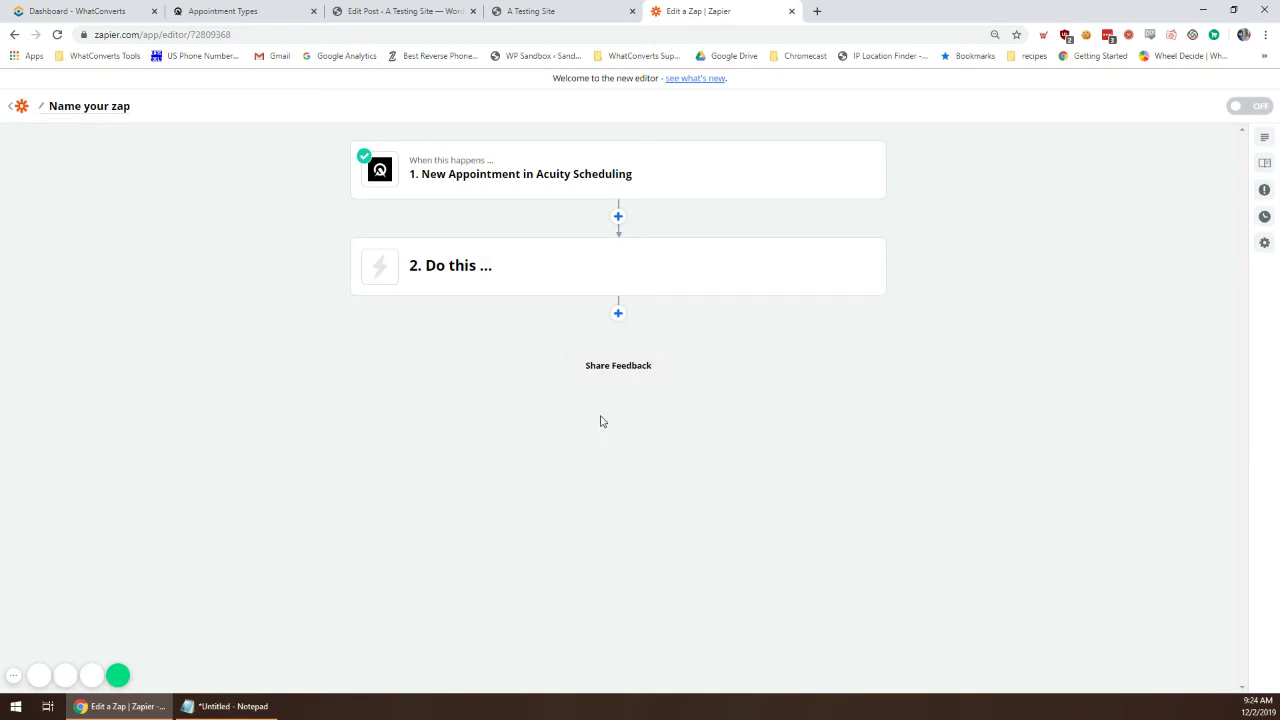
Step: Make the action step WhatConverts with the Create Lead event
{"action": "mouse_move", "coordinate": [443, 271]}
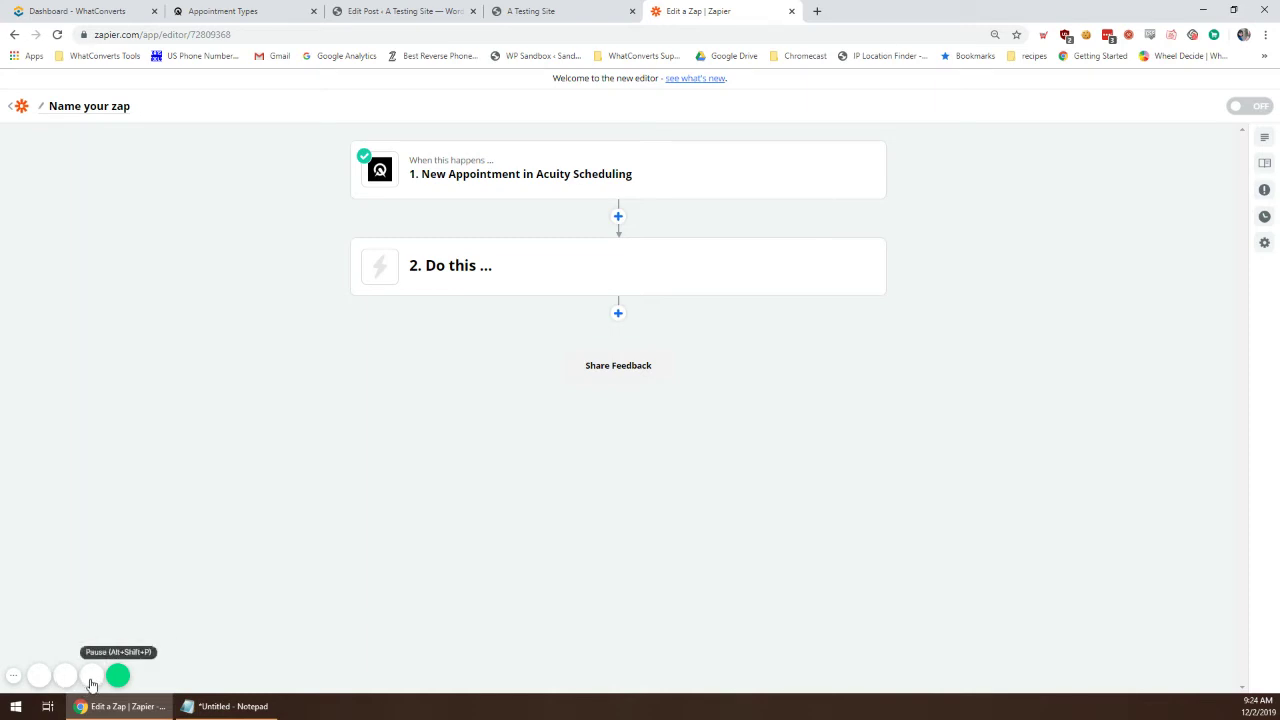
{"action": "mouse_move", "coordinate": [525, 273]}
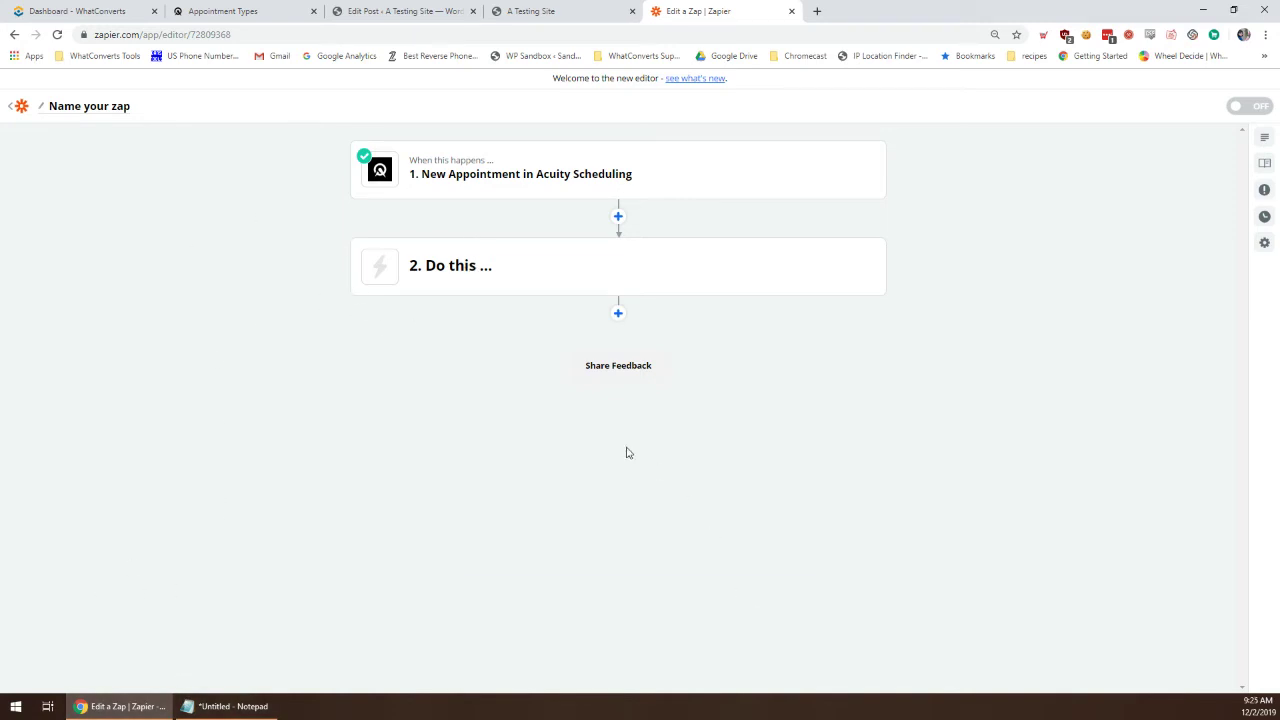
{"action": "left_click", "coordinate": [517, 267]}
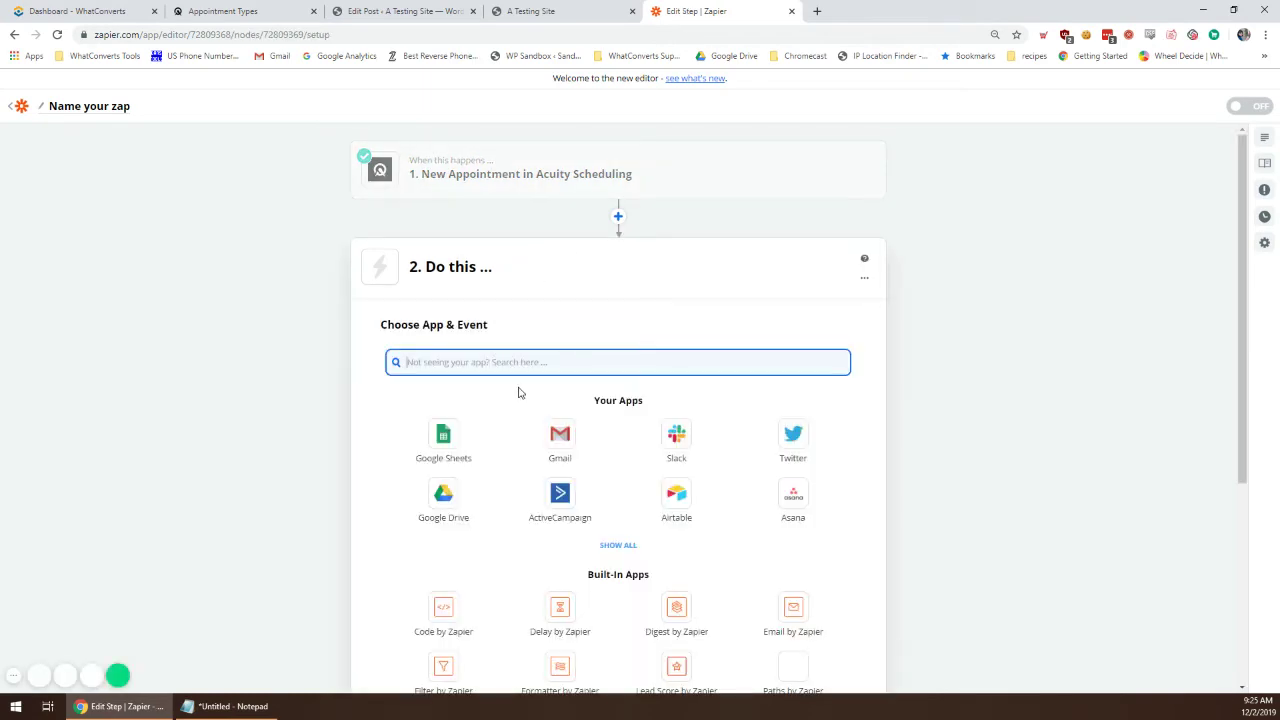
{"action": "type", "text": "Whatcon"}
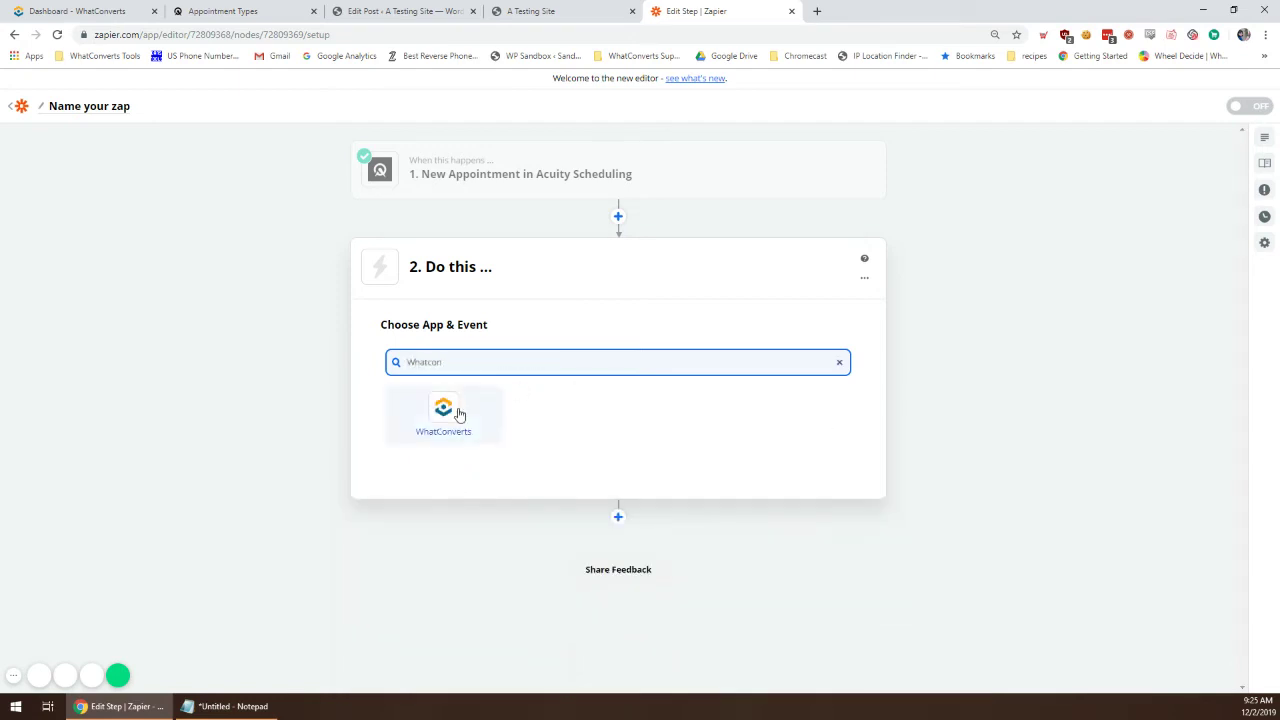
{"action": "left_click", "coordinate": [463, 408]}
{"action": "left_click", "coordinate": [466, 428]}
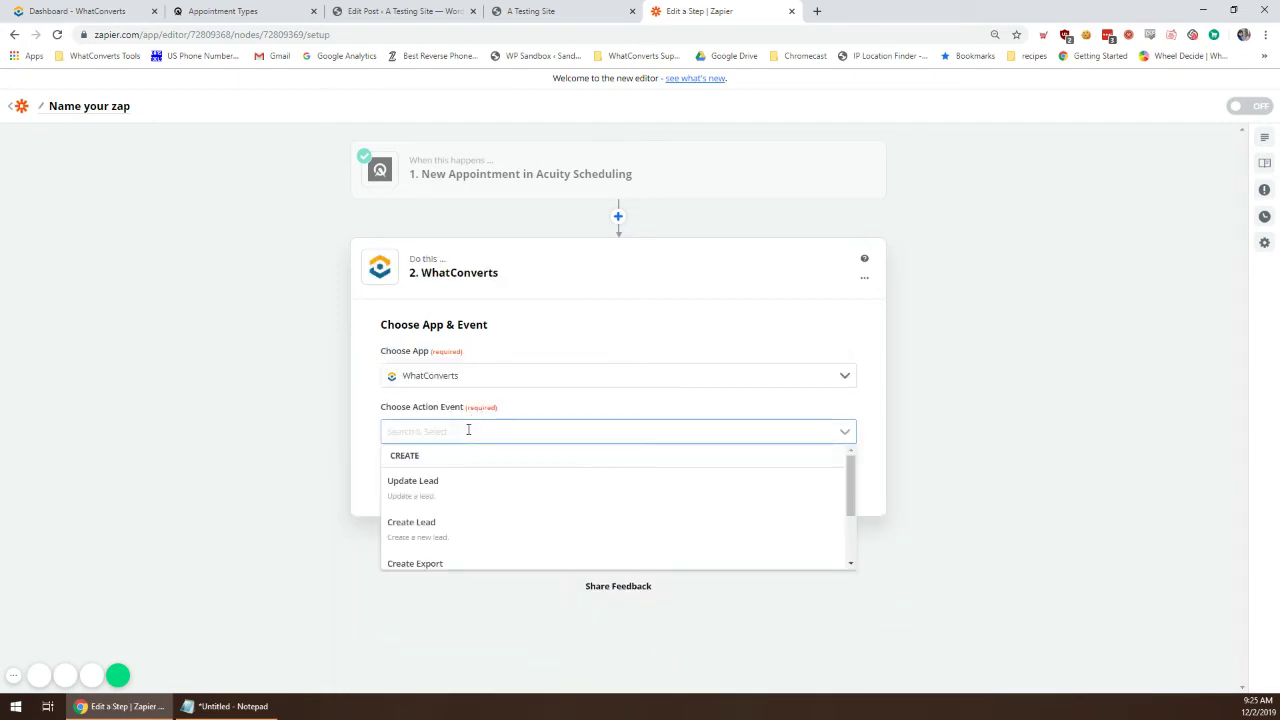
{"action": "scroll", "coordinate": [436, 490], "scroll_direction": "down", "scroll_amount": 2}
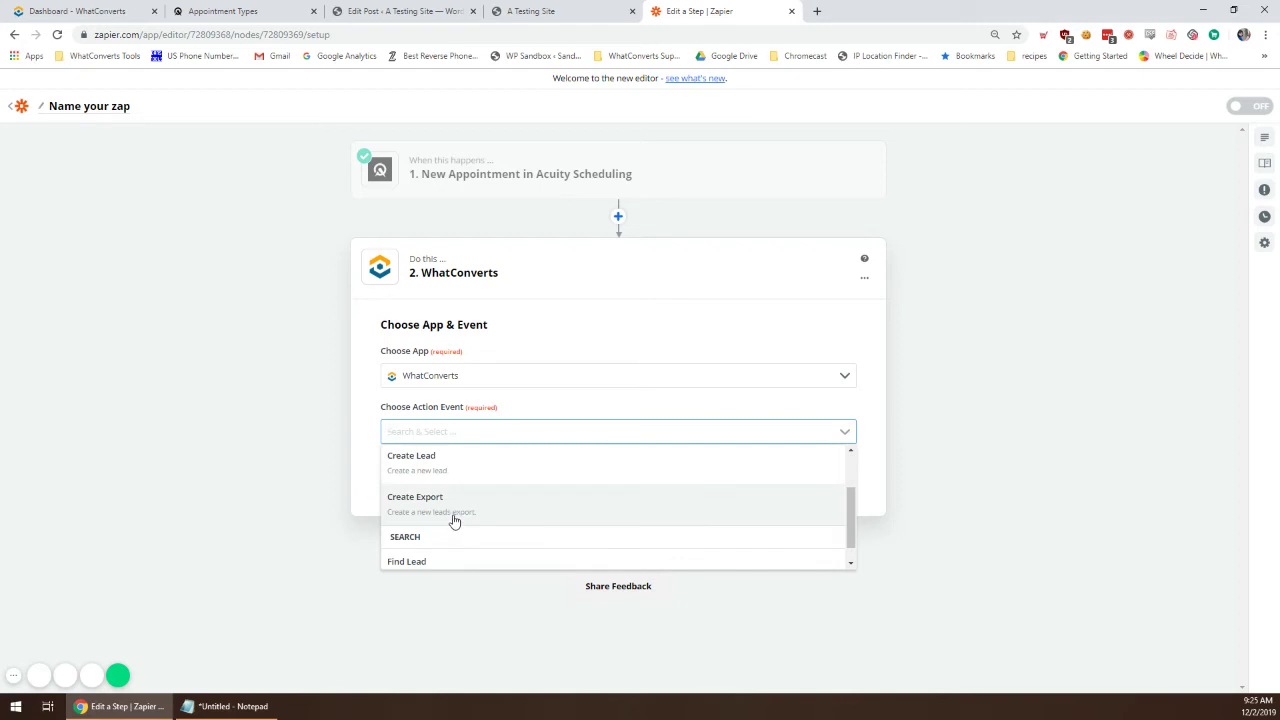
{"action": "left_click", "coordinate": [458, 471]}
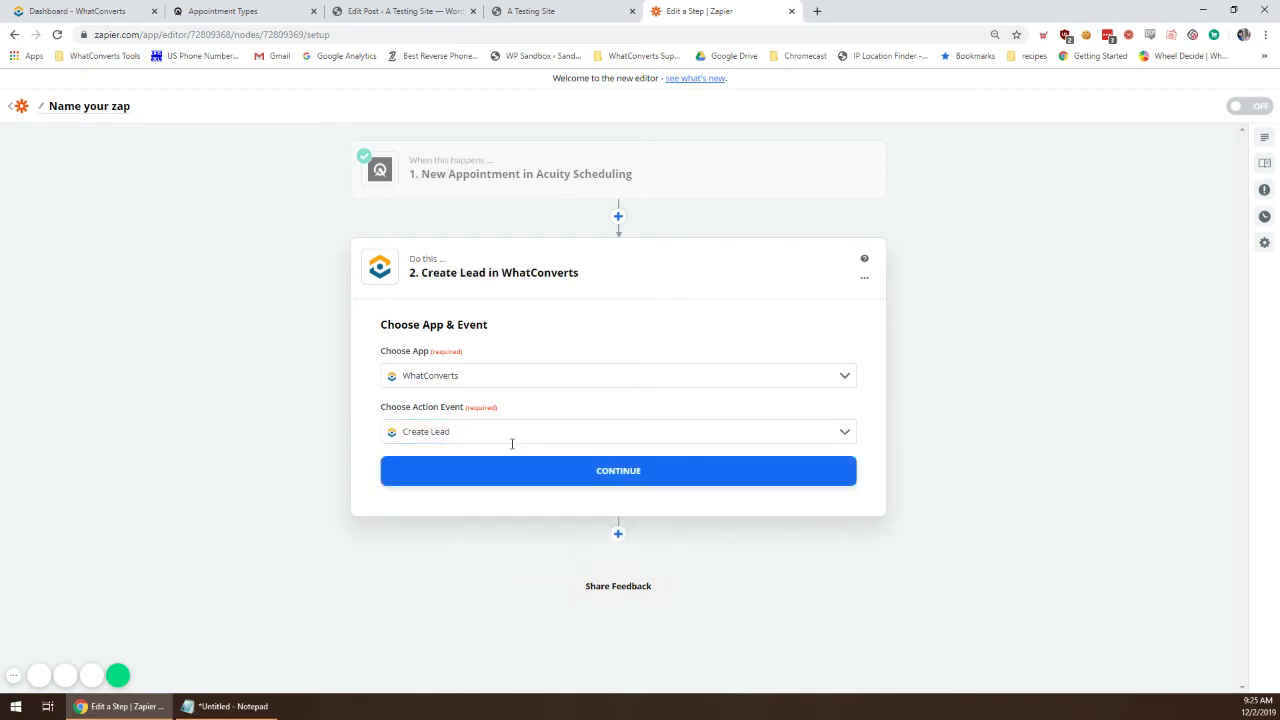
Step: Connect the WhatConverts testing account and continue to the lead fields
{"action": "left_click", "coordinate": [509, 477]}
{"action": "left_click", "coordinate": [446, 404]}
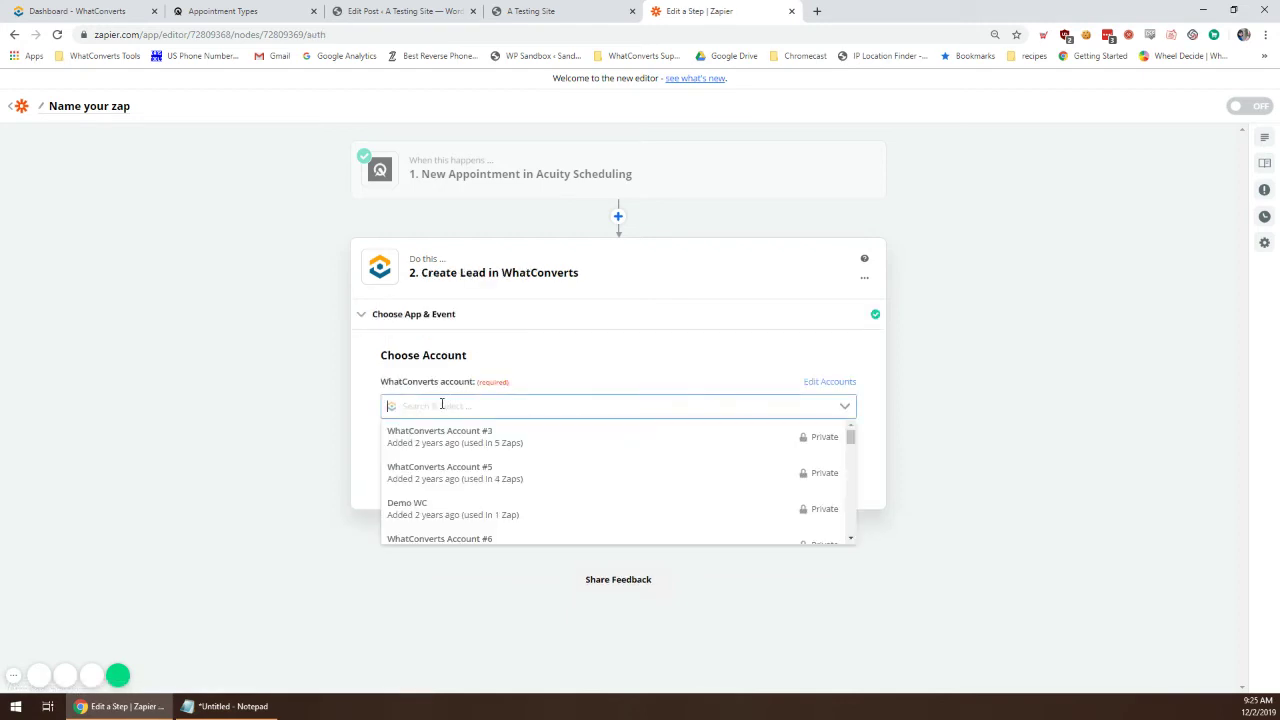
{"action": "type", "text": "jenn"}
{"action": "left_click", "coordinate": [440, 440]}
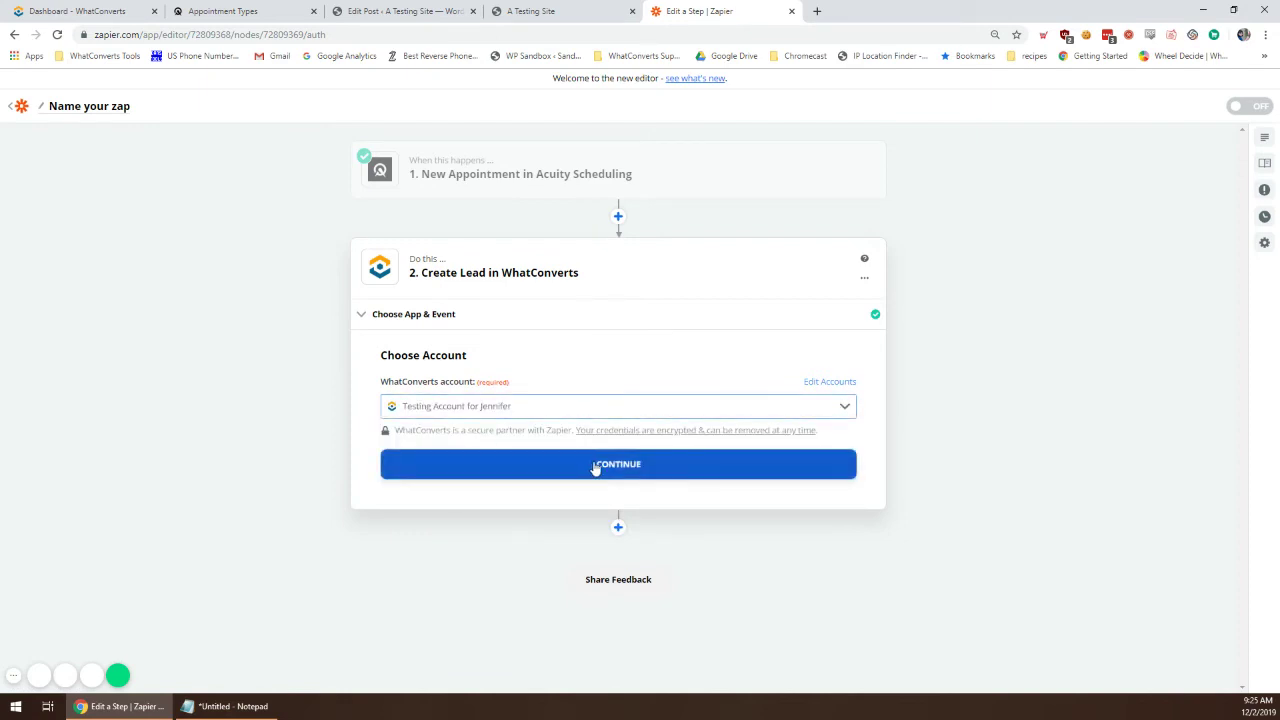
{"action": "left_click", "coordinate": [509, 406]}
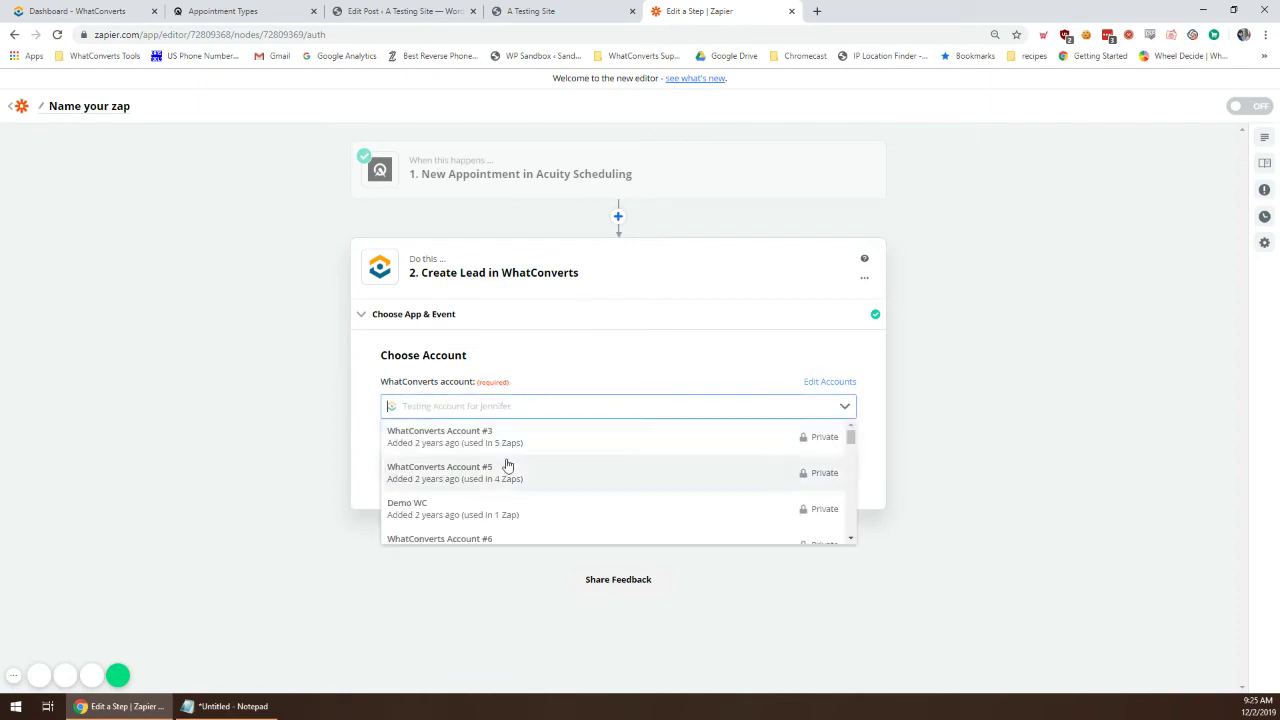
{"action": "scroll", "coordinate": [503, 470], "scroll_direction": "down", "scroll_amount": 3}
{"action": "left_click", "coordinate": [292, 454]}
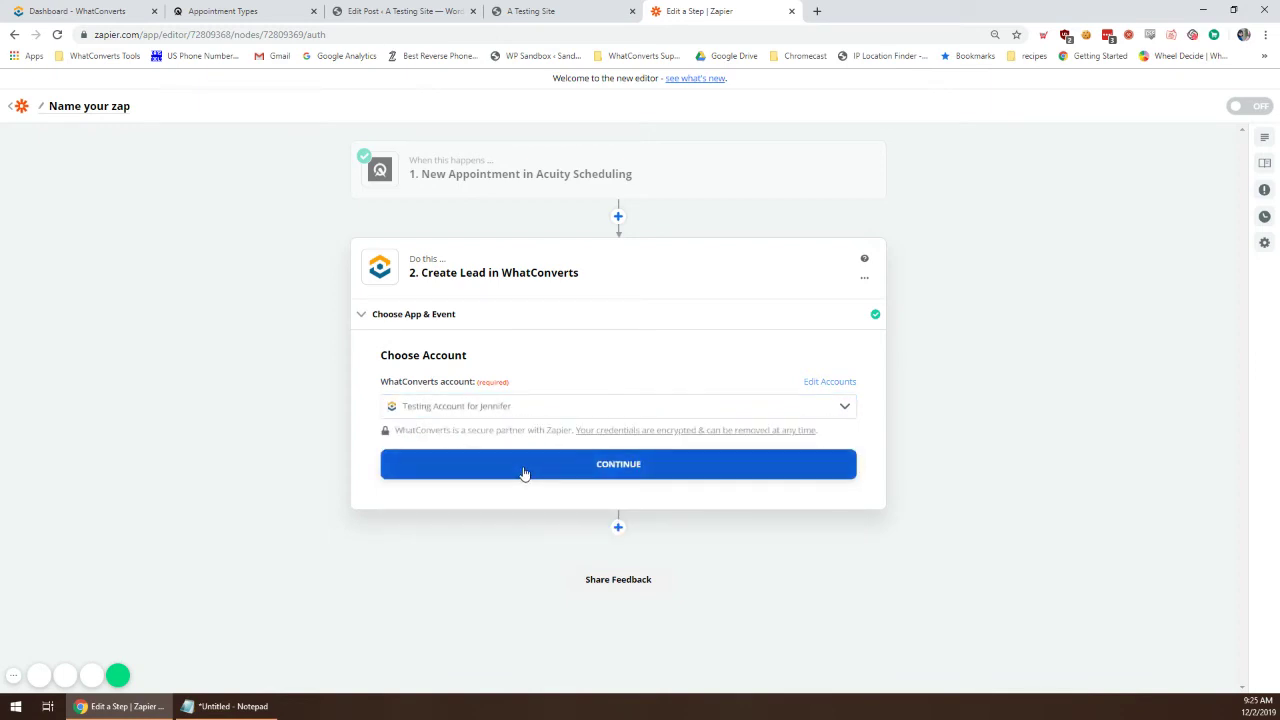
{"action": "left_click", "coordinate": [524, 473]}
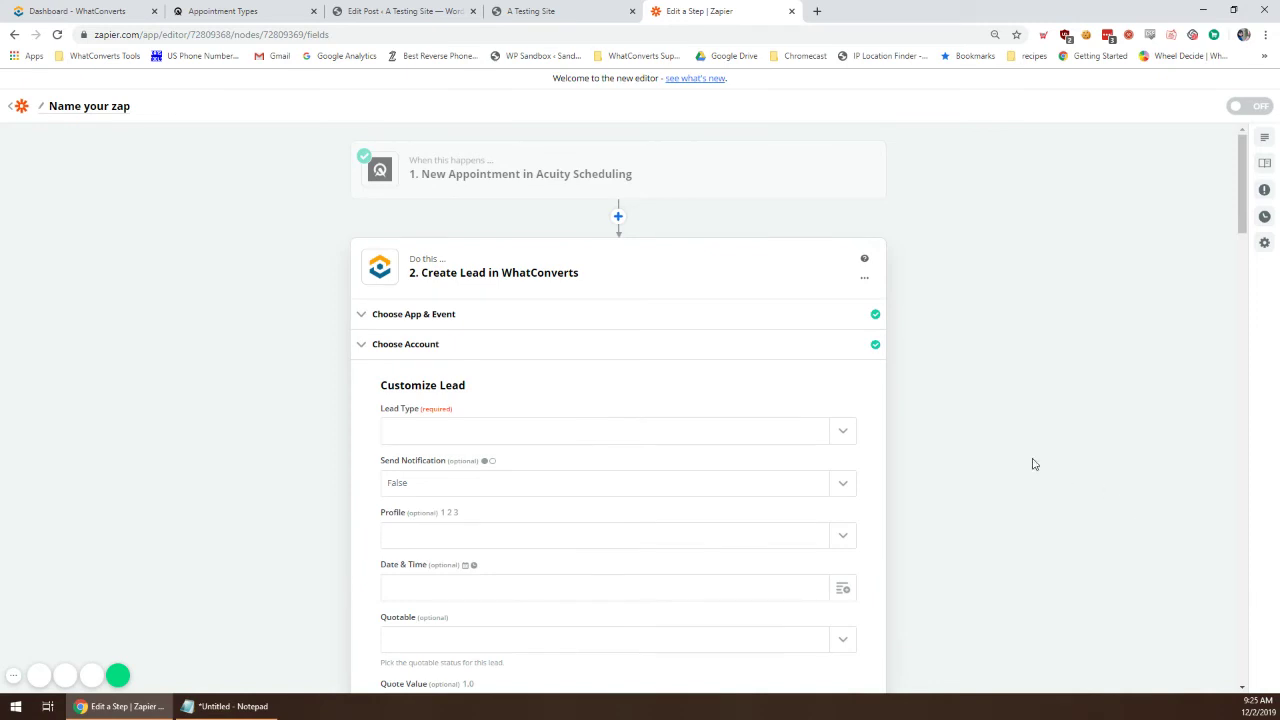
Step: Set Lead Type to Web Form and begin inserting appointment data into Referrer Source
{"action": "scroll", "coordinate": [1035, 464], "scroll_direction": "down", "scroll_amount": 4}
{"action": "scroll", "coordinate": [846, 289], "scroll_direction": "up", "scroll_amount": 1}
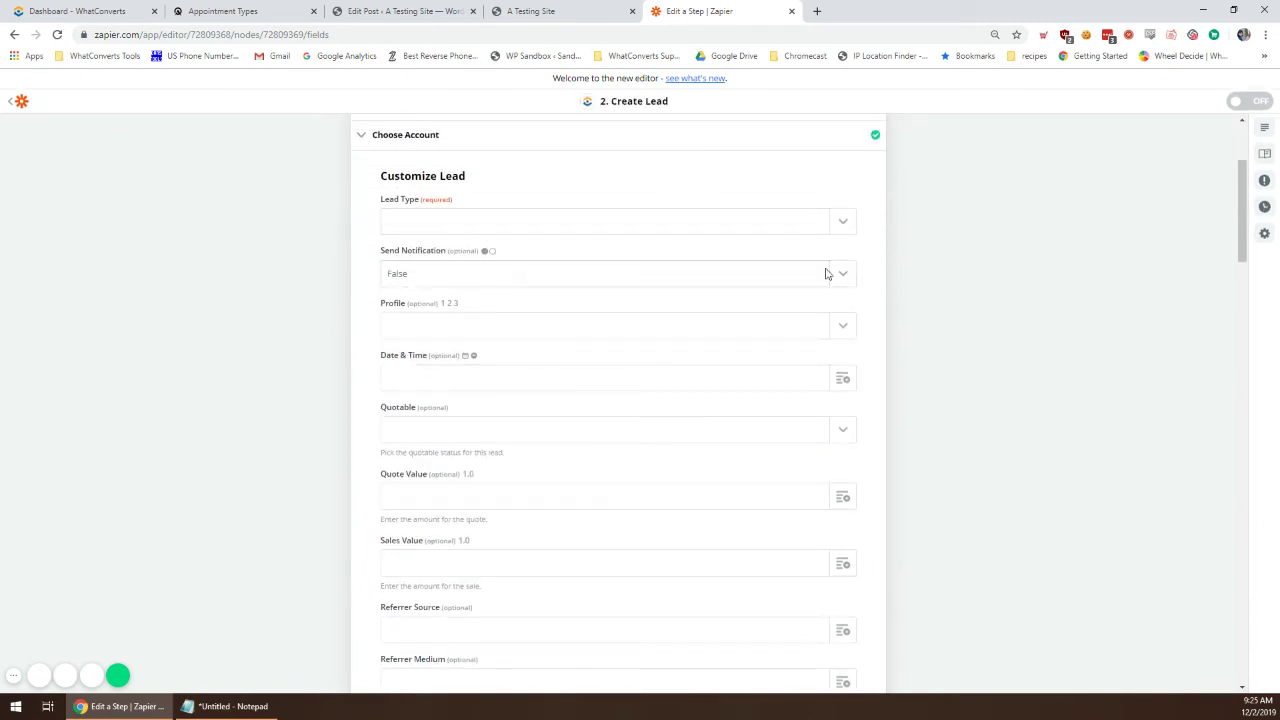
{"action": "left_click", "coordinate": [843, 230]}
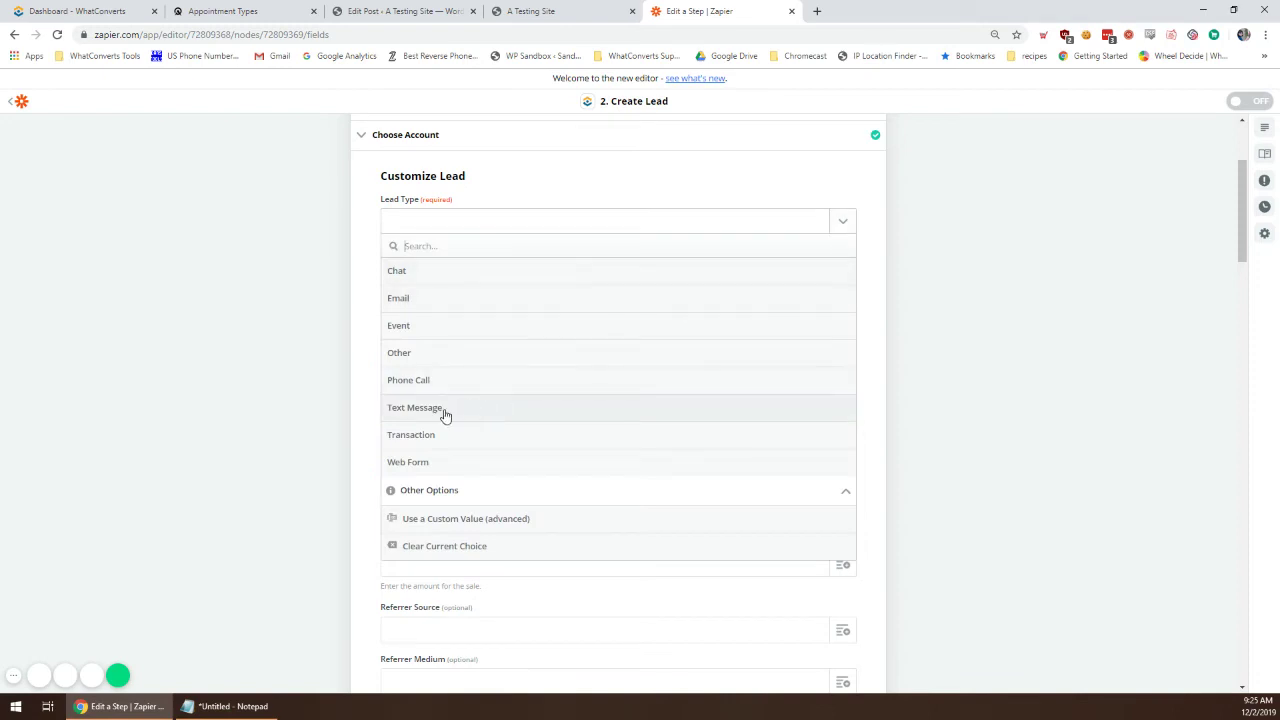
{"action": "left_click", "coordinate": [453, 470]}
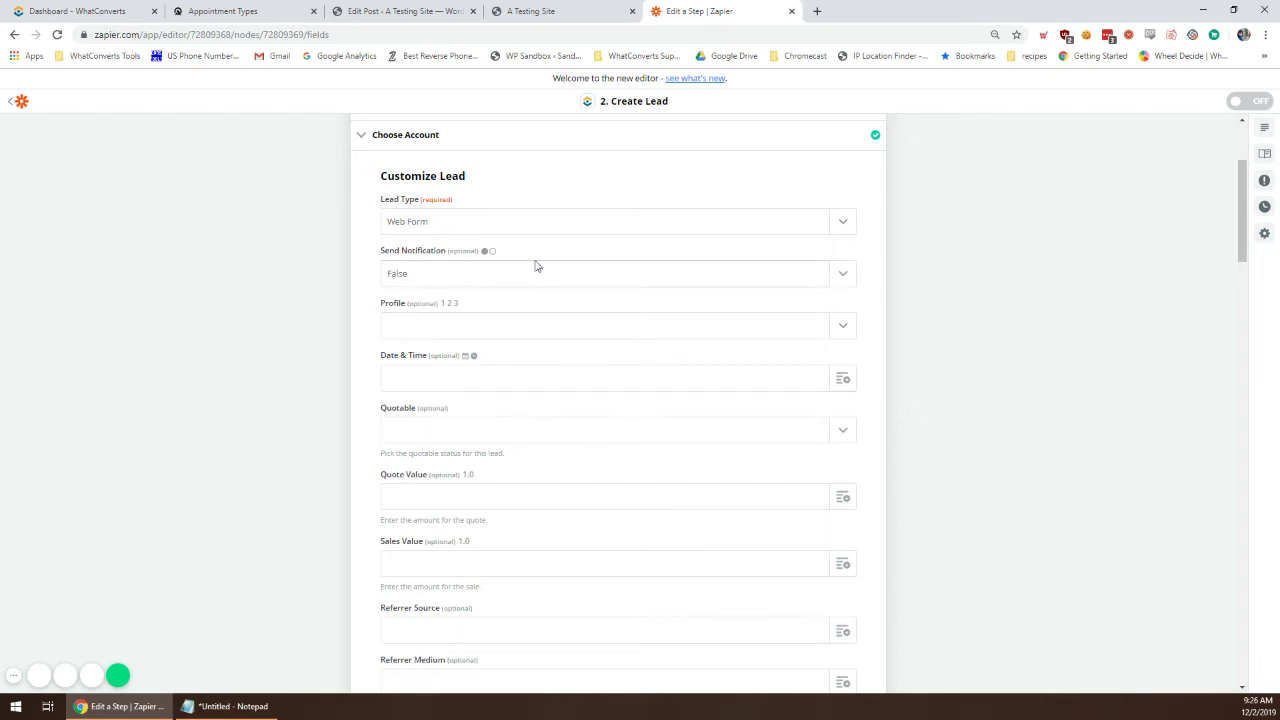
{"action": "scroll", "coordinate": [1116, 449], "scroll_direction": "down", "scroll_amount": 1}
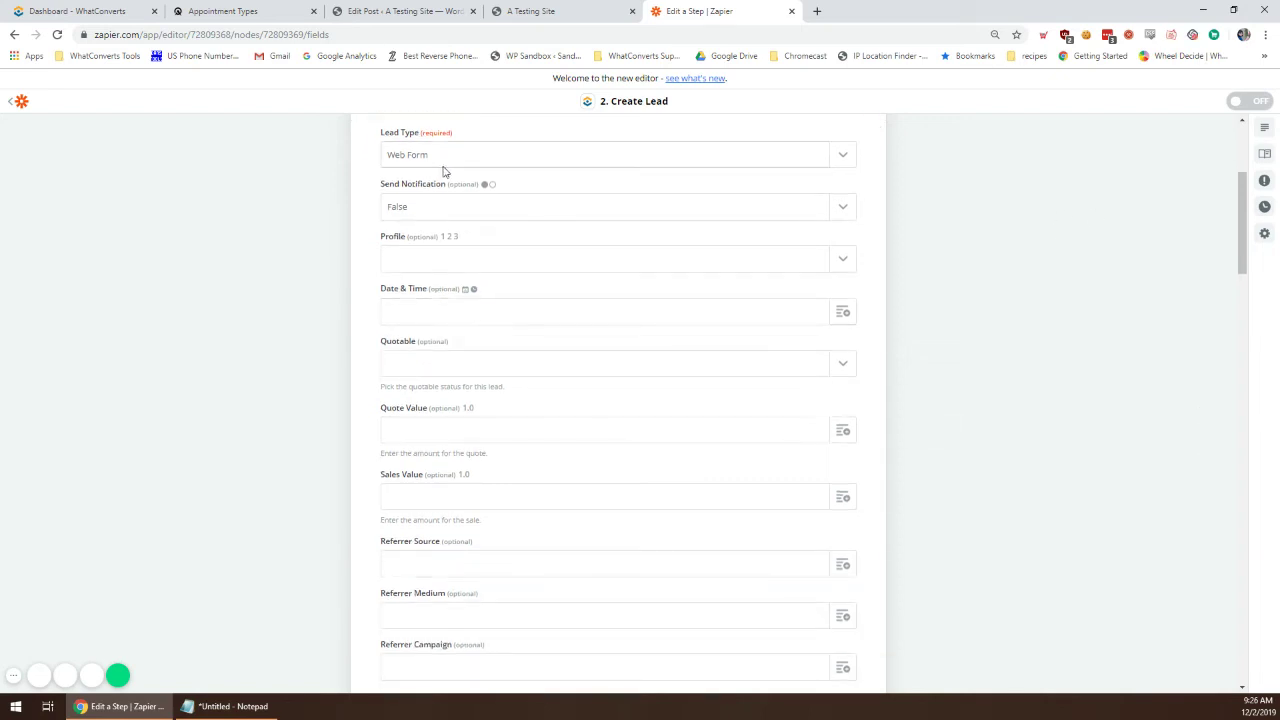
{"action": "scroll", "coordinate": [503, 275], "scroll_direction": "down", "scroll_amount": 2}
{"action": "scroll", "coordinate": [474, 380], "scroll_direction": "down", "scroll_amount": 2}
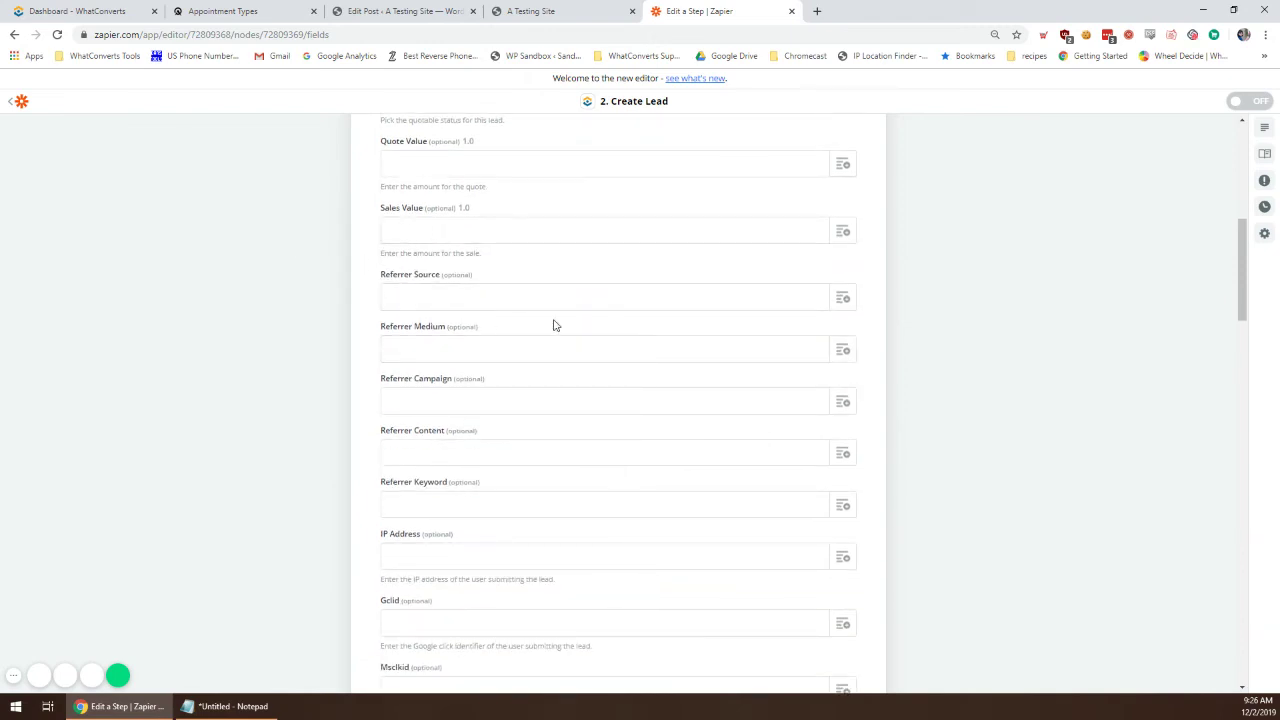
{"action": "left_click", "coordinate": [826, 297]}
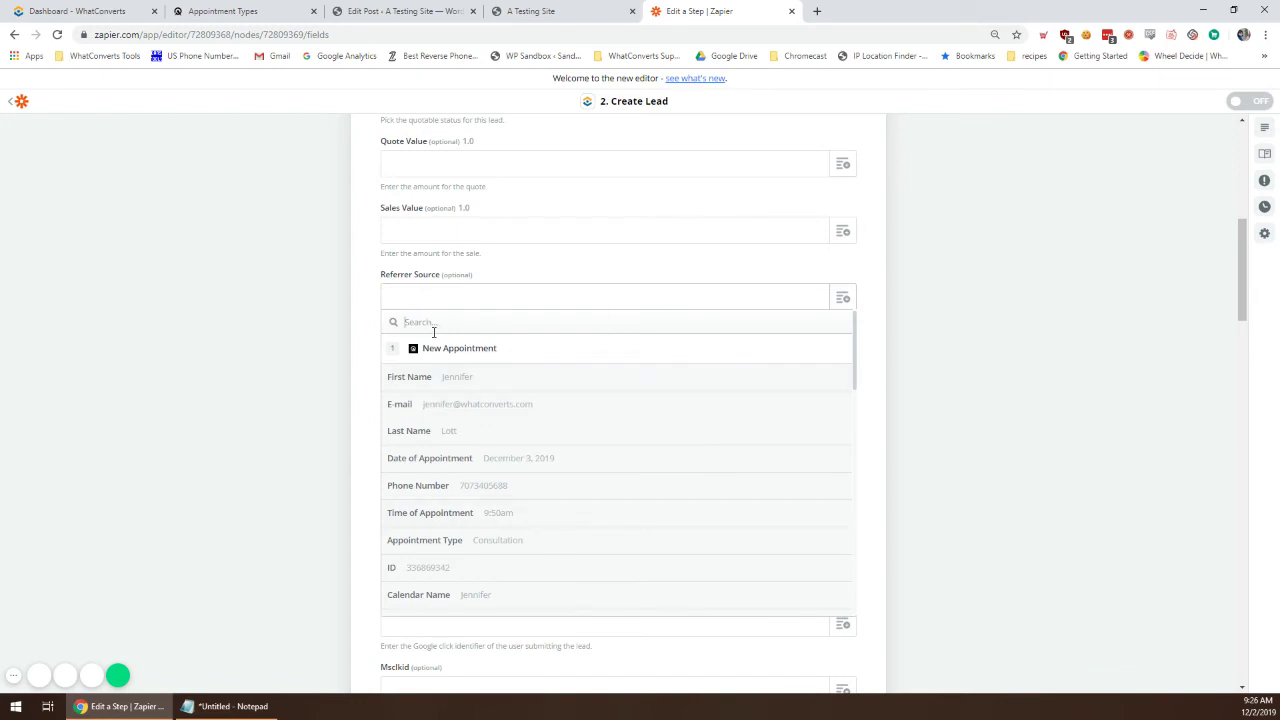
Step: Map Referrer Source, Medium and Campaign to the appointment's Traffic Source values
{"action": "type", "text": "source"}
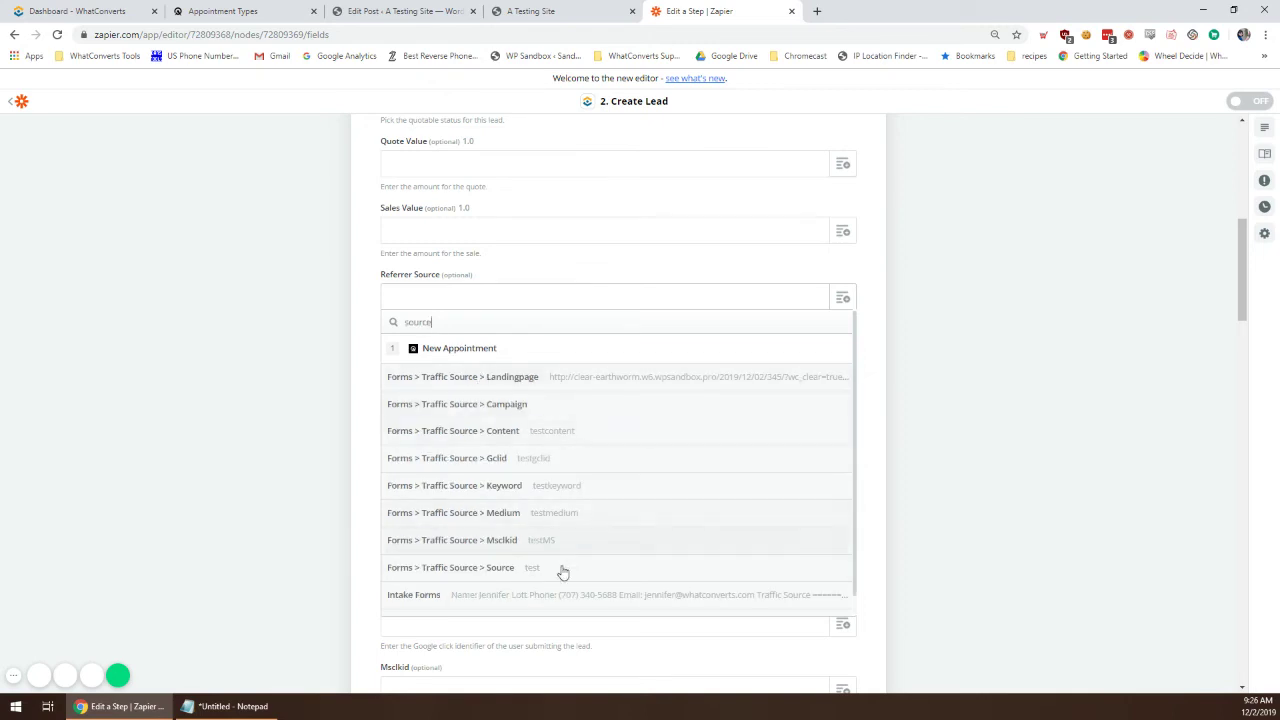
{"action": "left_click", "coordinate": [555, 567]}
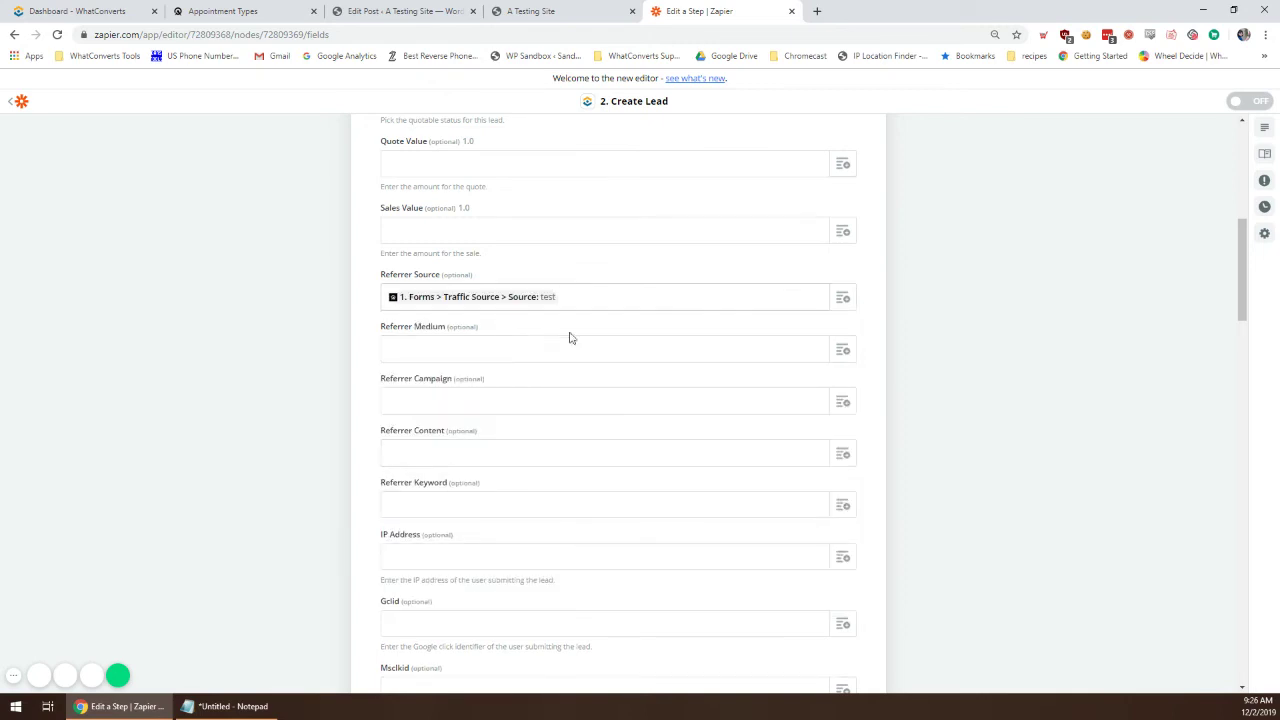
{"action": "left_click", "coordinate": [843, 350]}
{"action": "type", "text": "mediu"}
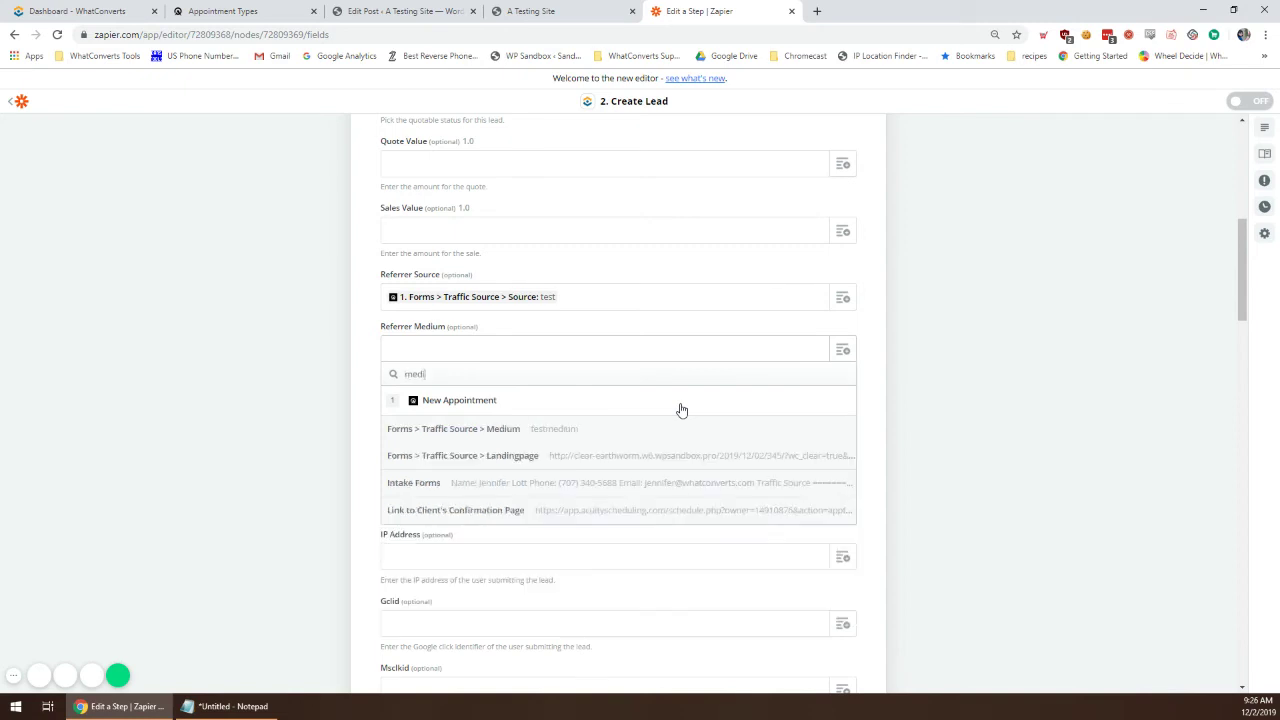
{"action": "left_click", "coordinate": [620, 437]}
{"action": "left_click", "coordinate": [840, 402]}
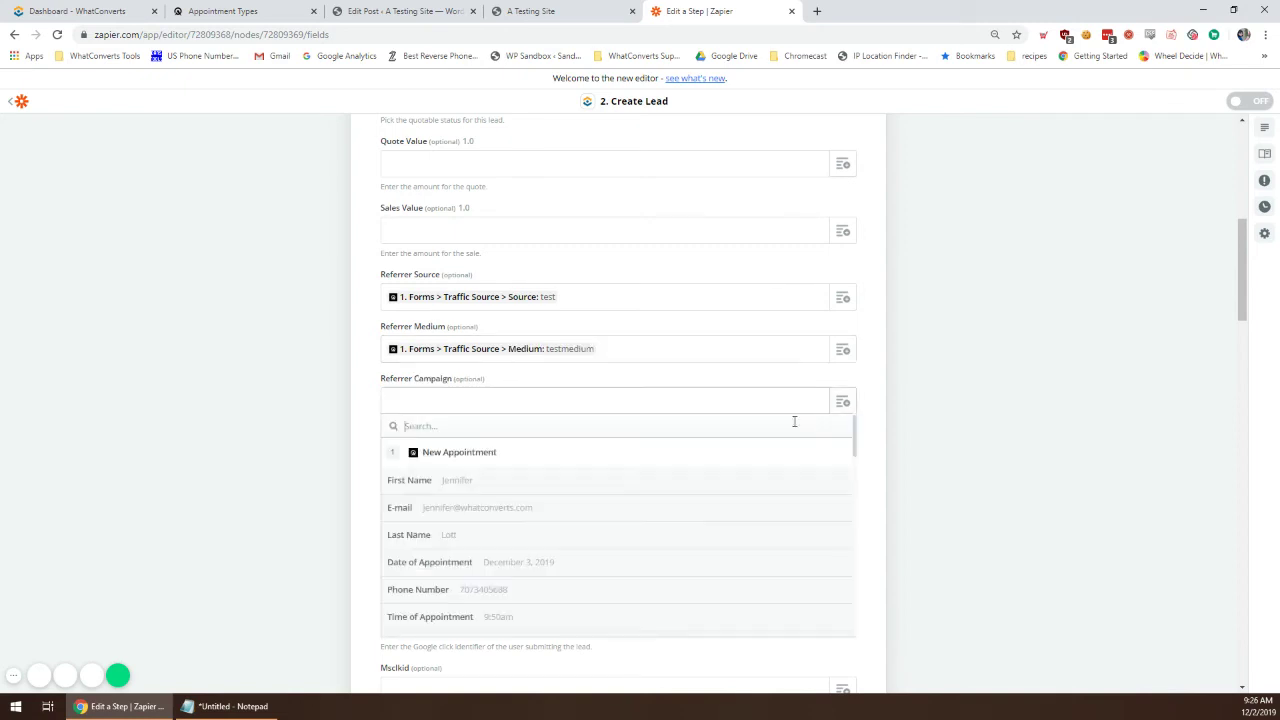
{"action": "type", "text": "camp"}
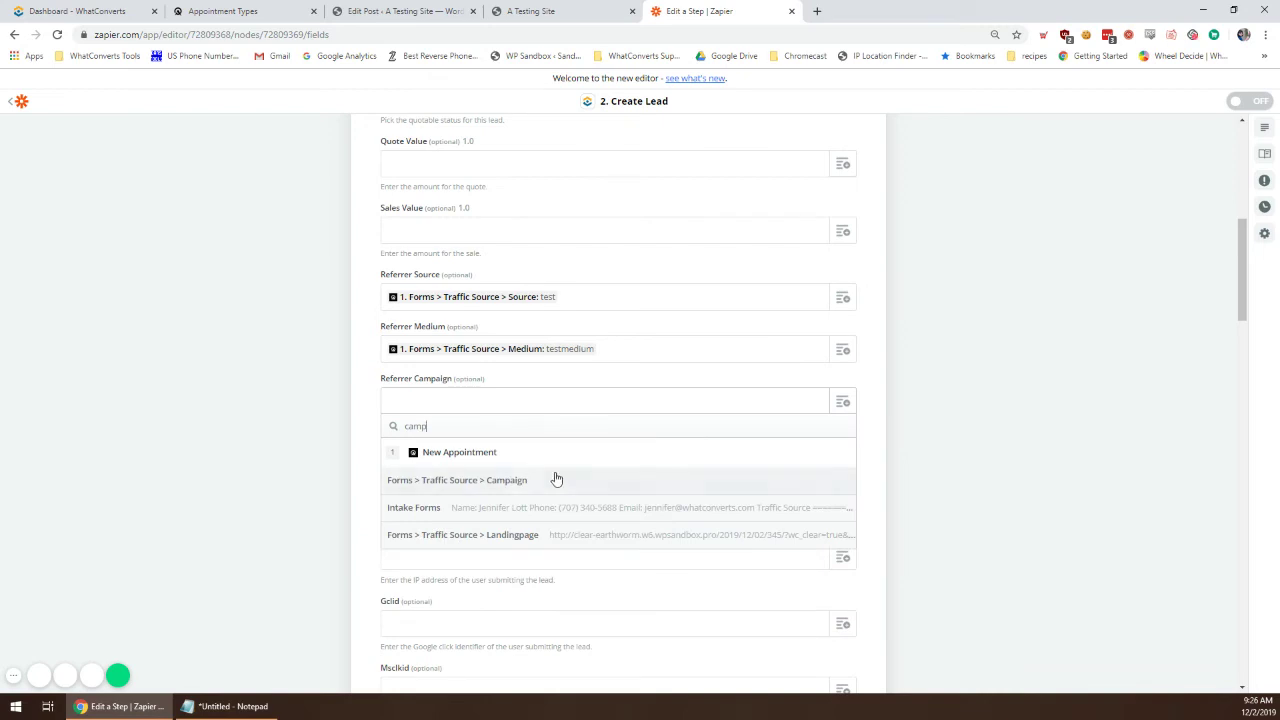
{"action": "left_click", "coordinate": [557, 480]}
Step: Map Referrer Content and Keyword to the matching Traffic Source values
{"action": "scroll", "coordinate": [723, 486], "scroll_direction": "down", "scroll_amount": 2}
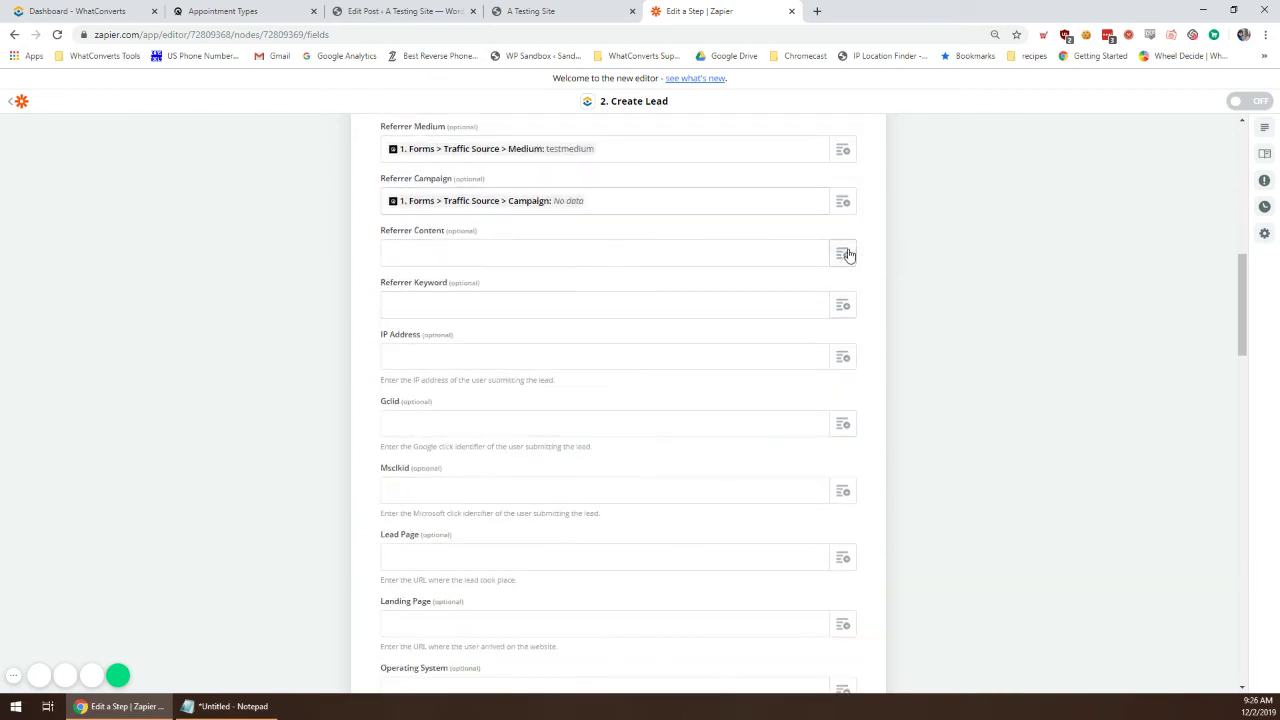
{"action": "left_click", "coordinate": [845, 253]}
{"action": "type", "text": "conten"}
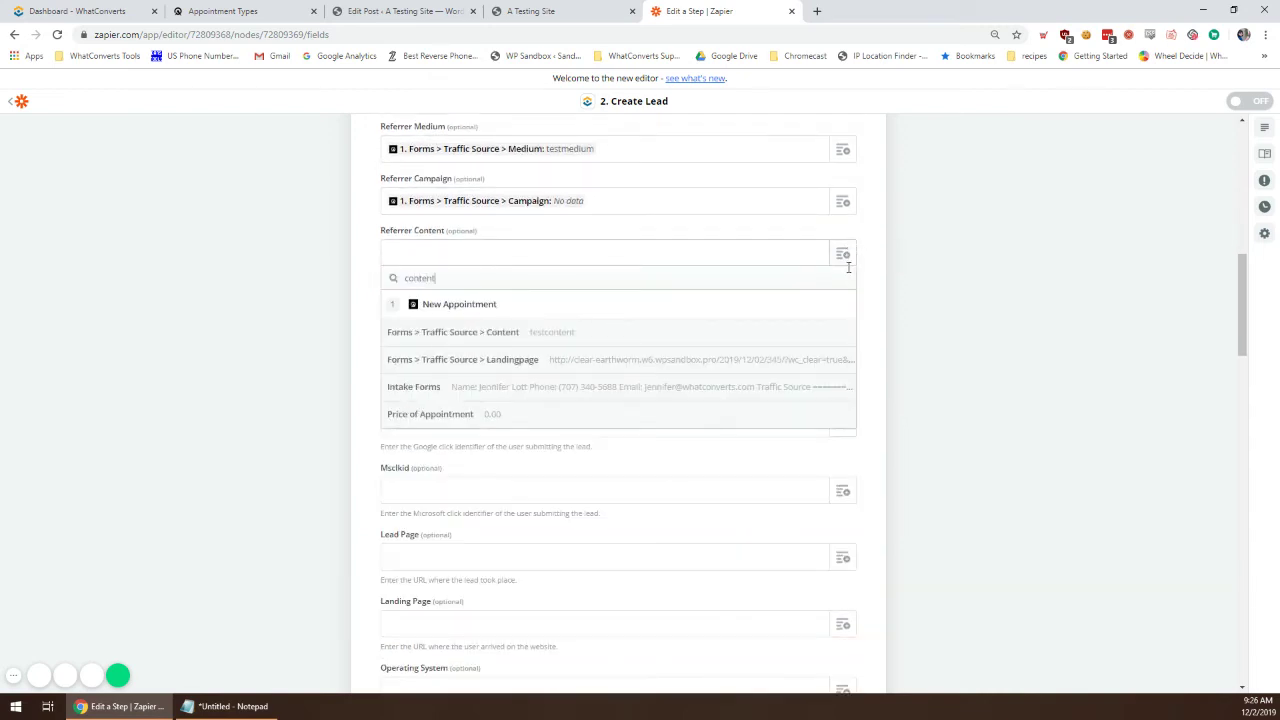
{"action": "type", "text": "t"}
{"action": "left_click", "coordinate": [783, 338]}
{"action": "left_click", "coordinate": [843, 306]}
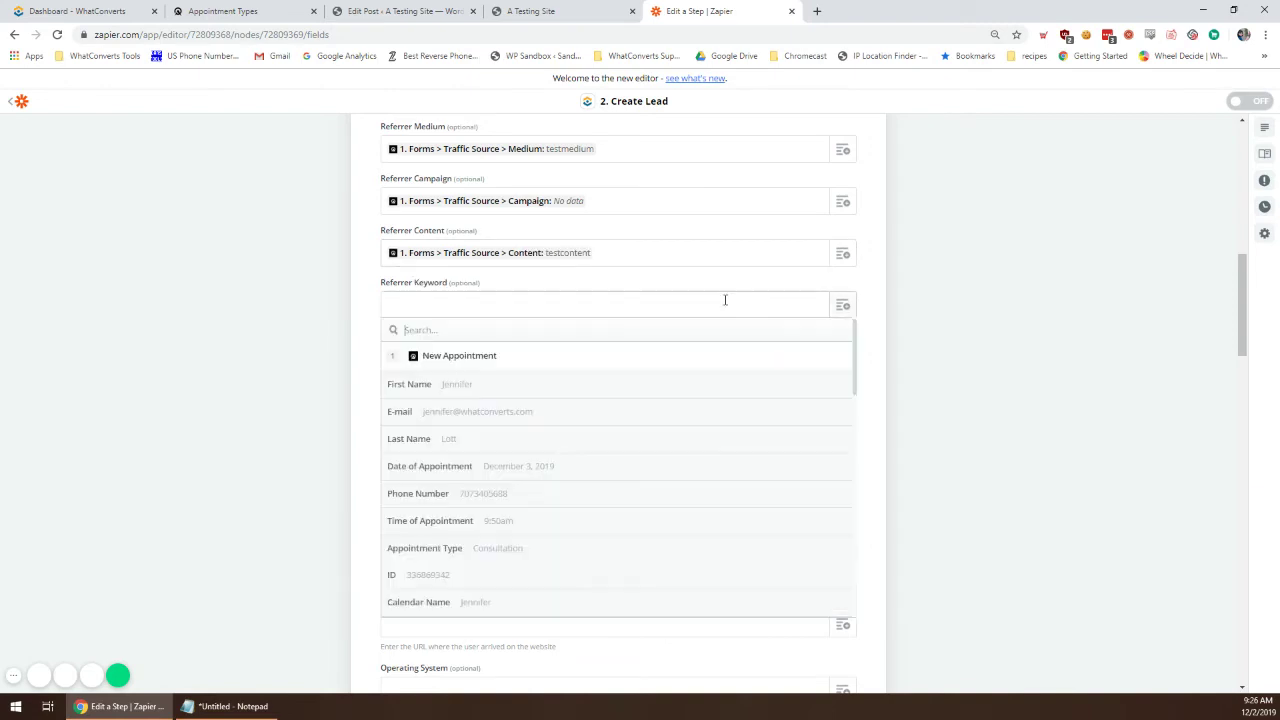
{"action": "type", "text": "keywo"}
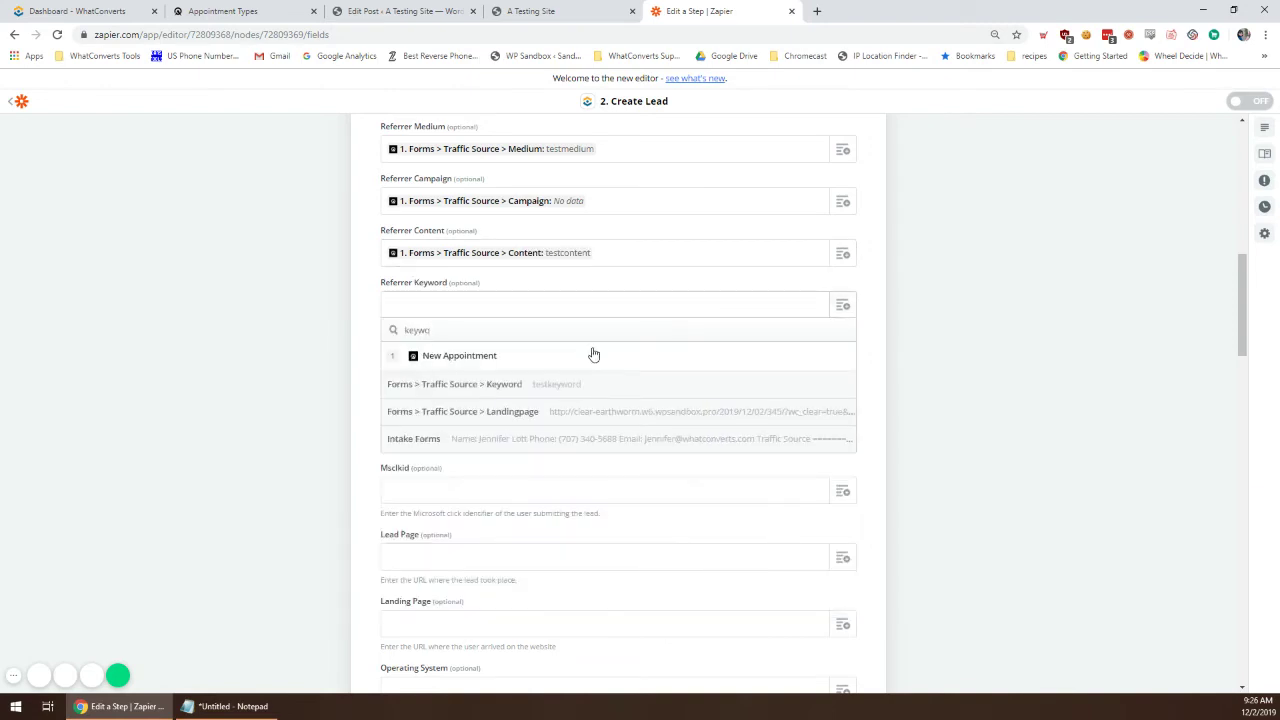
{"action": "left_click", "coordinate": [580, 383]}
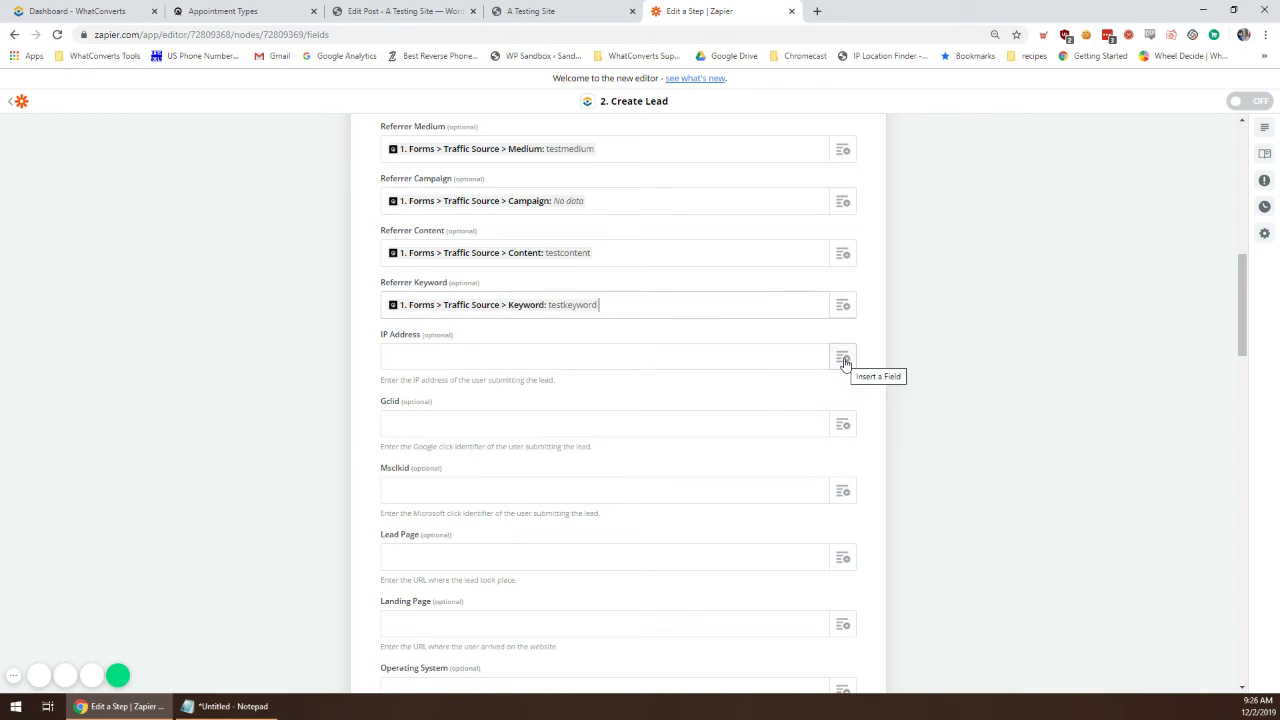
Step: Search for an IP Address value, then leave the IP Address field empty
{"action": "left_click", "coordinate": [843, 358]}
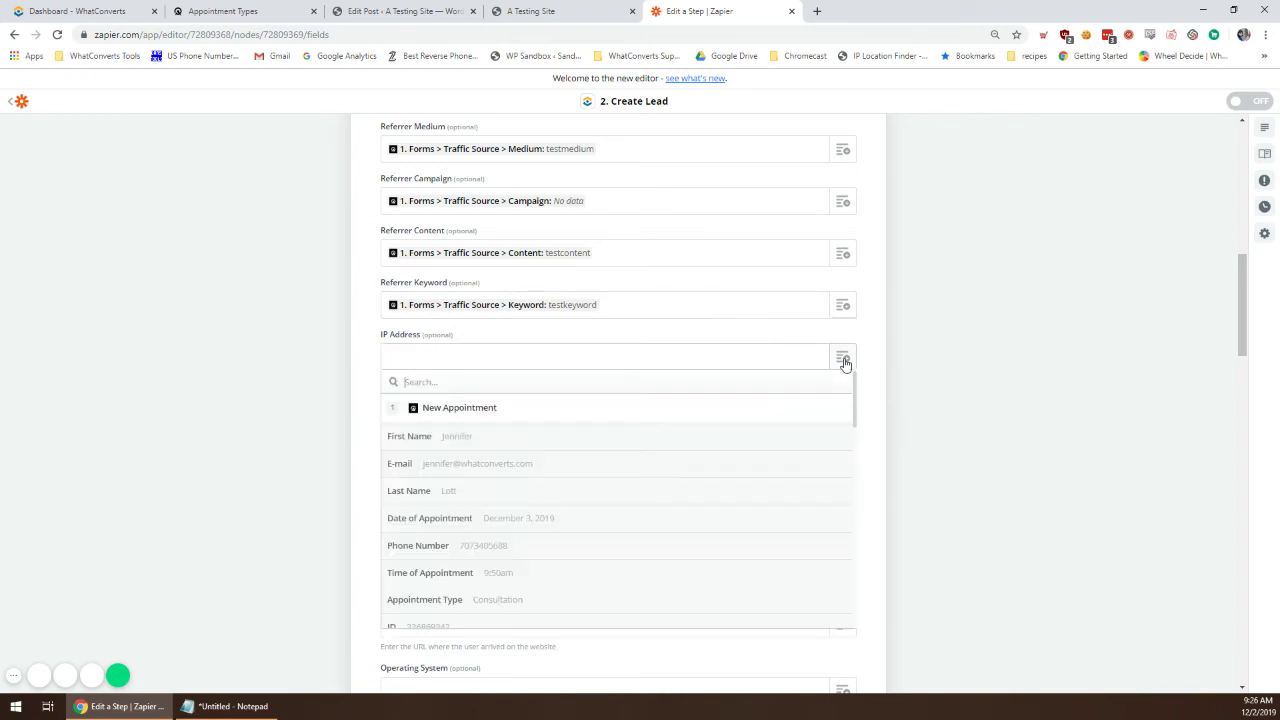
{"action": "type", "text": "ip"}
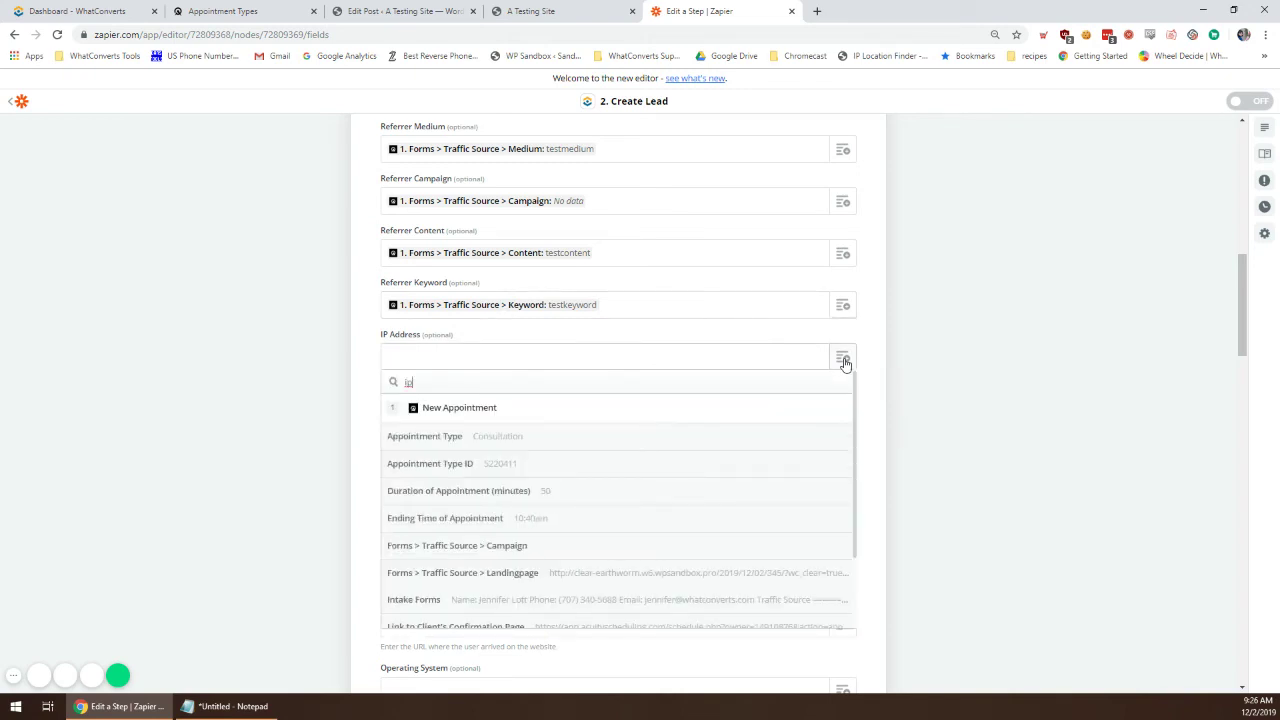
{"action": "scroll", "coordinate": [608, 563], "scroll_direction": "down", "scroll_amount": 2}
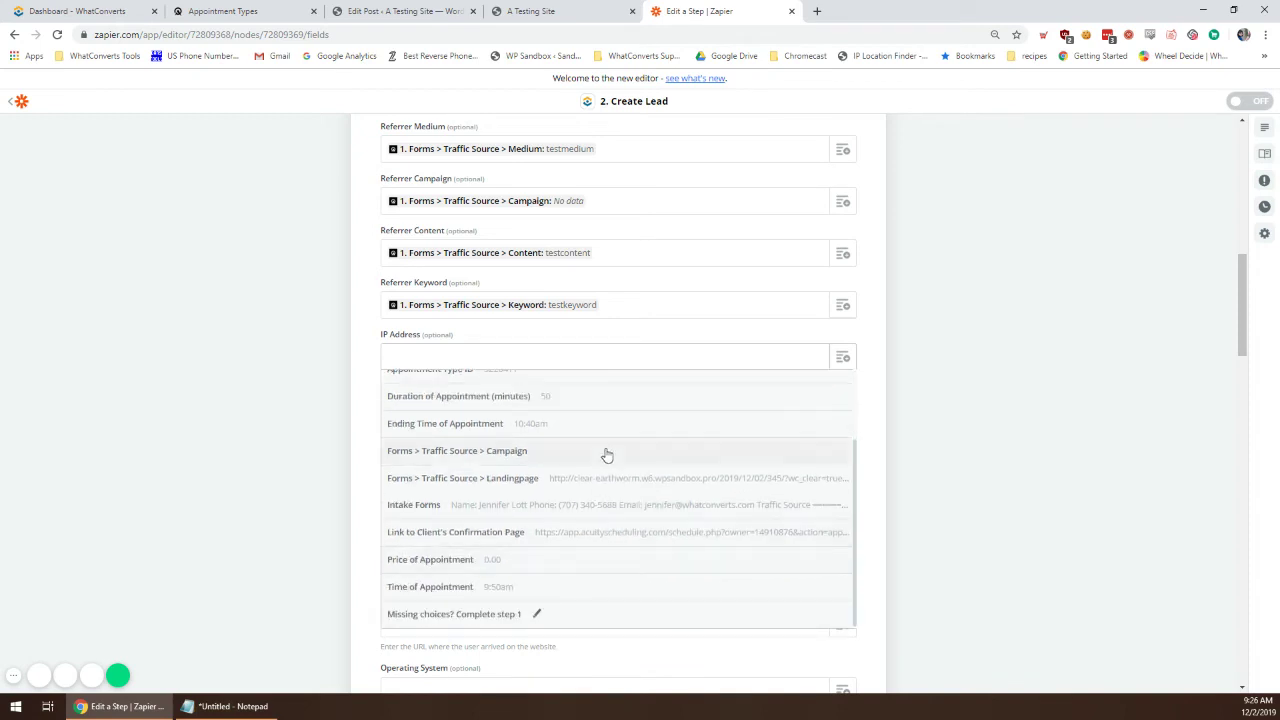
{"action": "scroll", "coordinate": [560, 430], "scroll_direction": "up", "scroll_amount": 2}
{"action": "key", "text": "BackSpace"}
{"action": "key", "text": "BackSpace"}
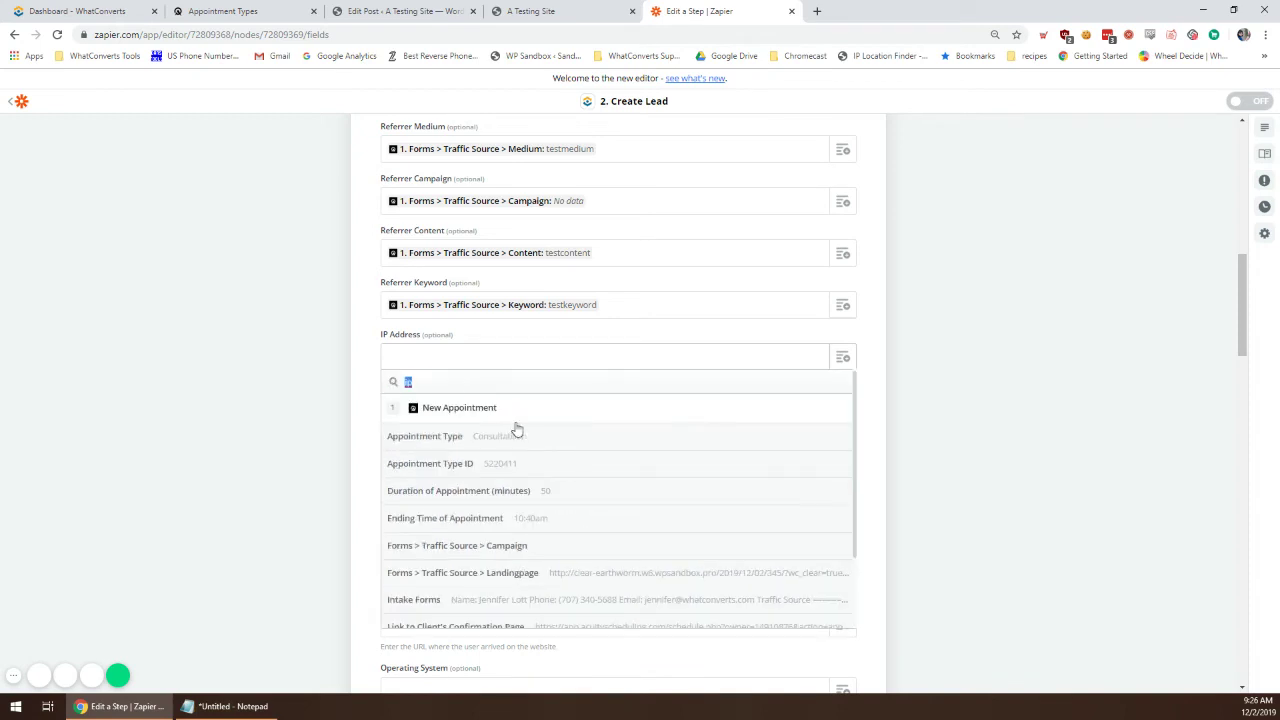
{"action": "left_click", "coordinate": [1006, 443]}
{"action": "scroll", "coordinate": [630, 443], "scroll_direction": "down", "scroll_amount": 2}
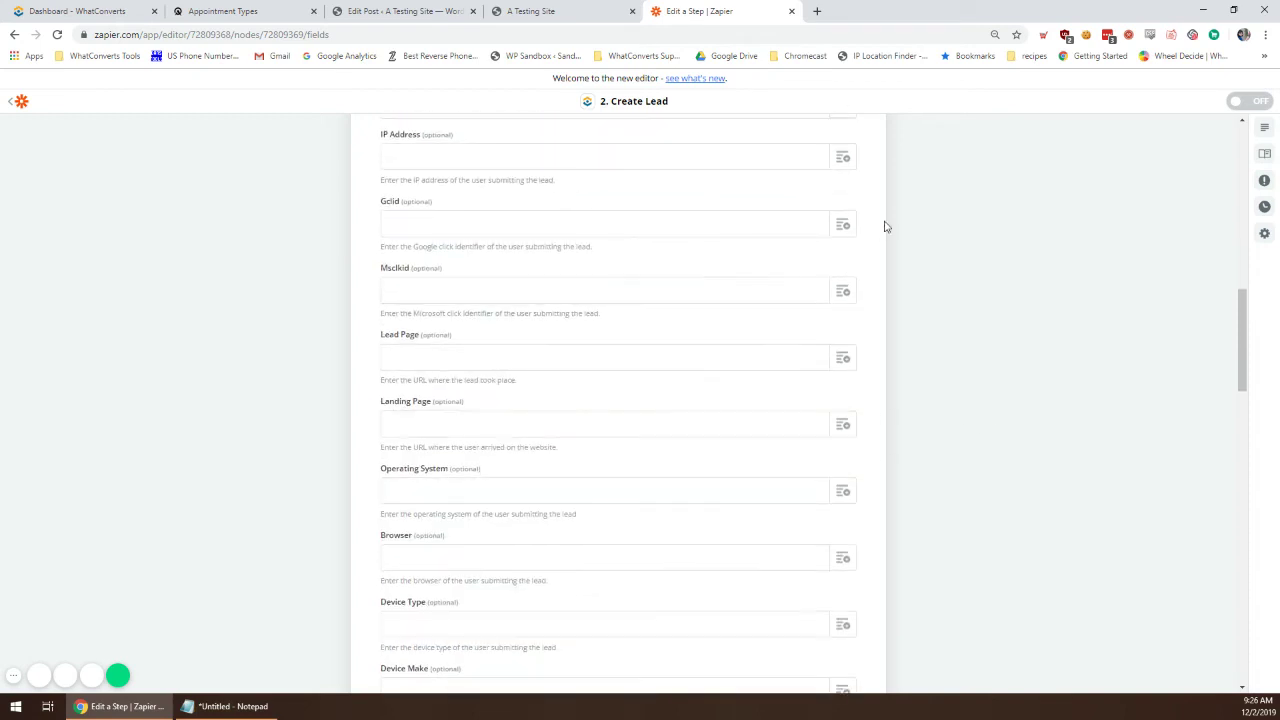
Step: Map Gclid and Msclkid to their Traffic Source Gclid and Msclkid values
{"action": "left_click", "coordinate": [843, 224]}
{"action": "type", "text": "gclid"}
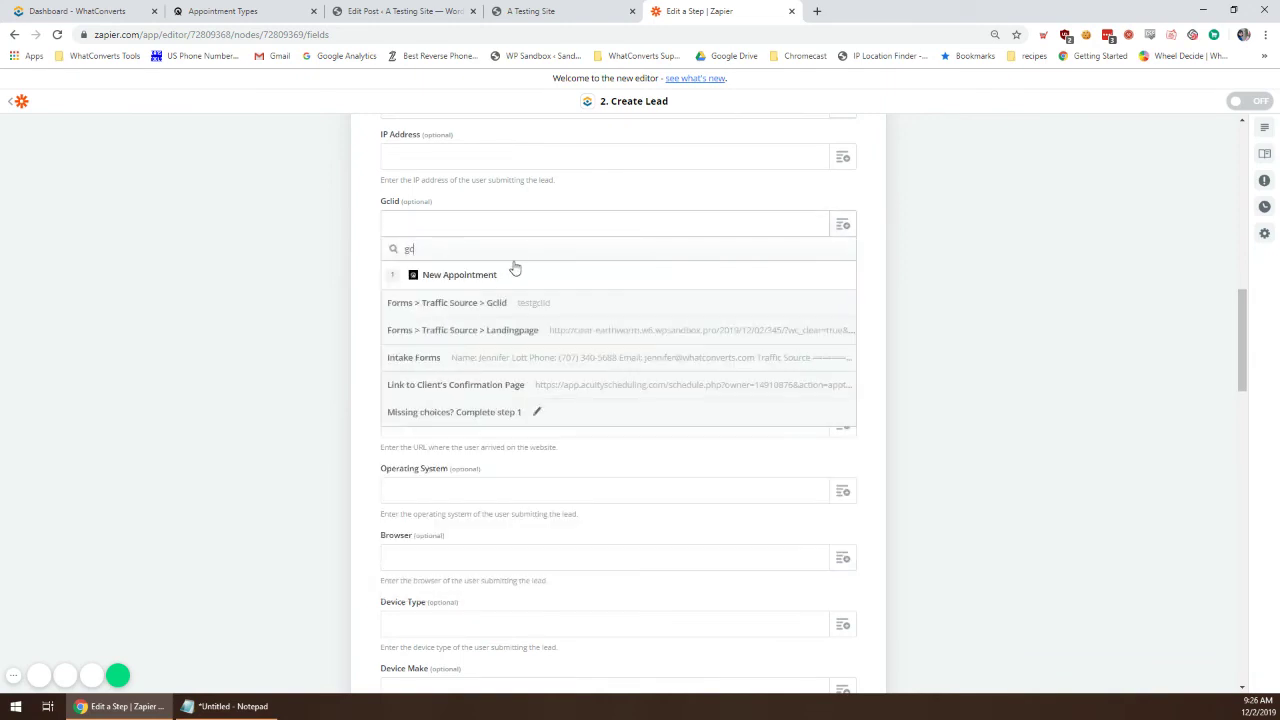
{"action": "left_click", "coordinate": [579, 301]}
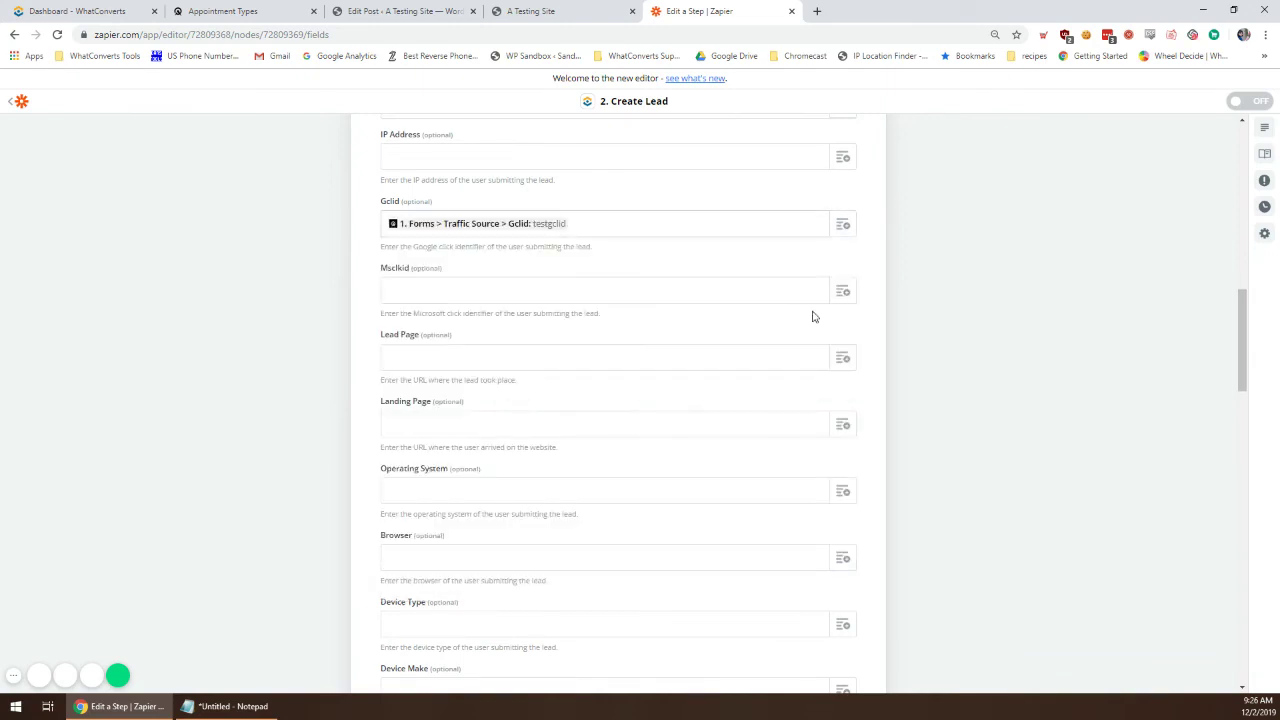
{"action": "left_click", "coordinate": [823, 290]}
{"action": "type", "text": "msclk"}
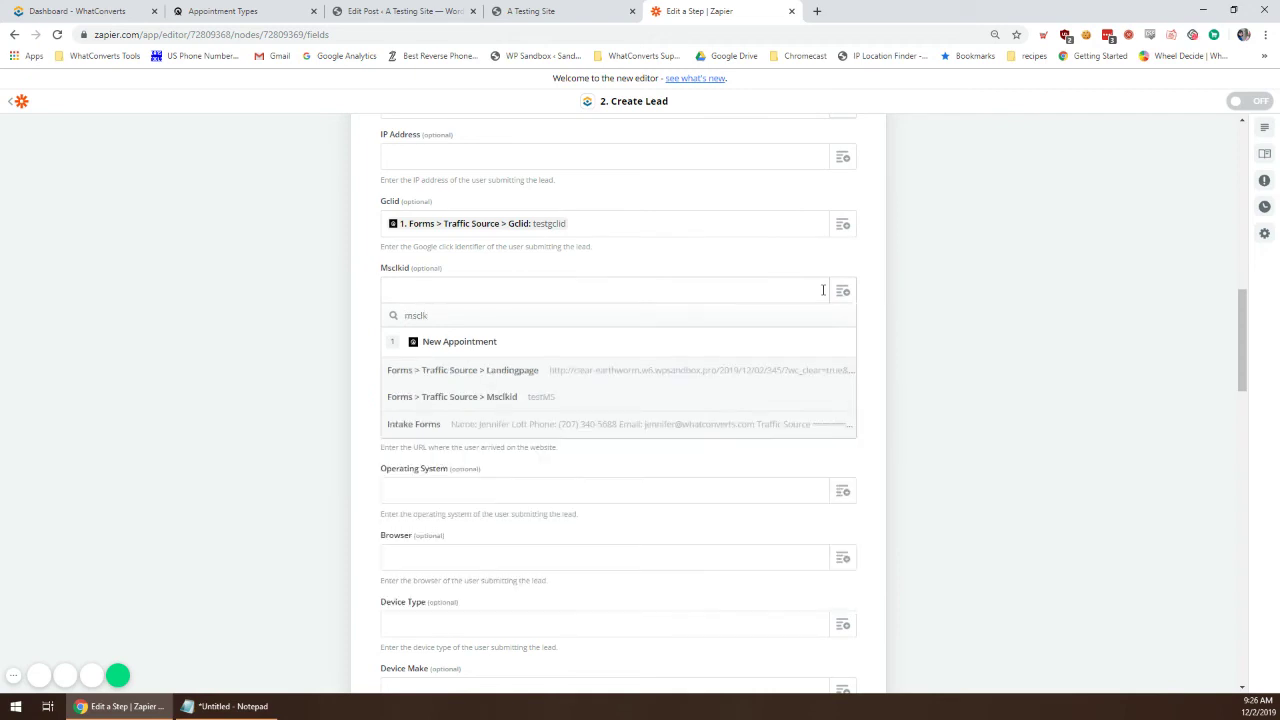
{"action": "left_click", "coordinate": [677, 398]}
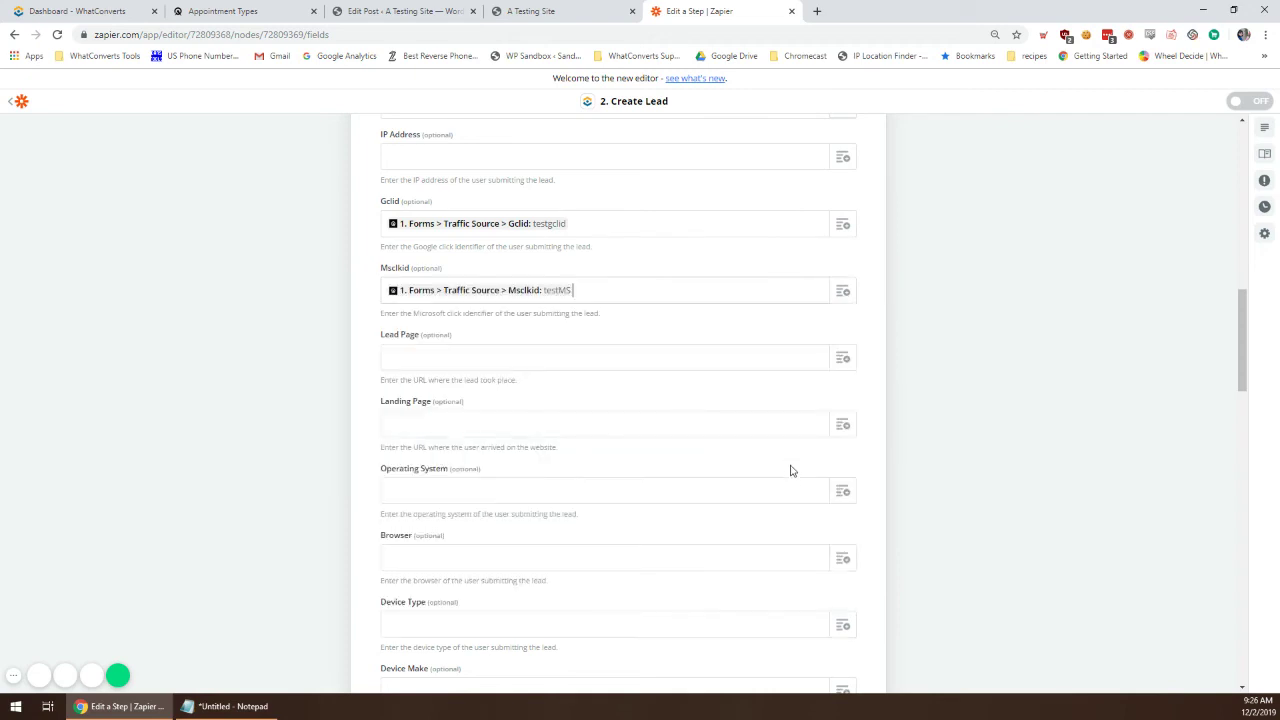
Step: Leave Lead Page empty and map Landing Page to the Traffic Source Landingpage URL
{"action": "scroll", "coordinate": [817, 415], "scroll_direction": "down", "scroll_amount": 1}
{"action": "left_click", "coordinate": [842, 224]}
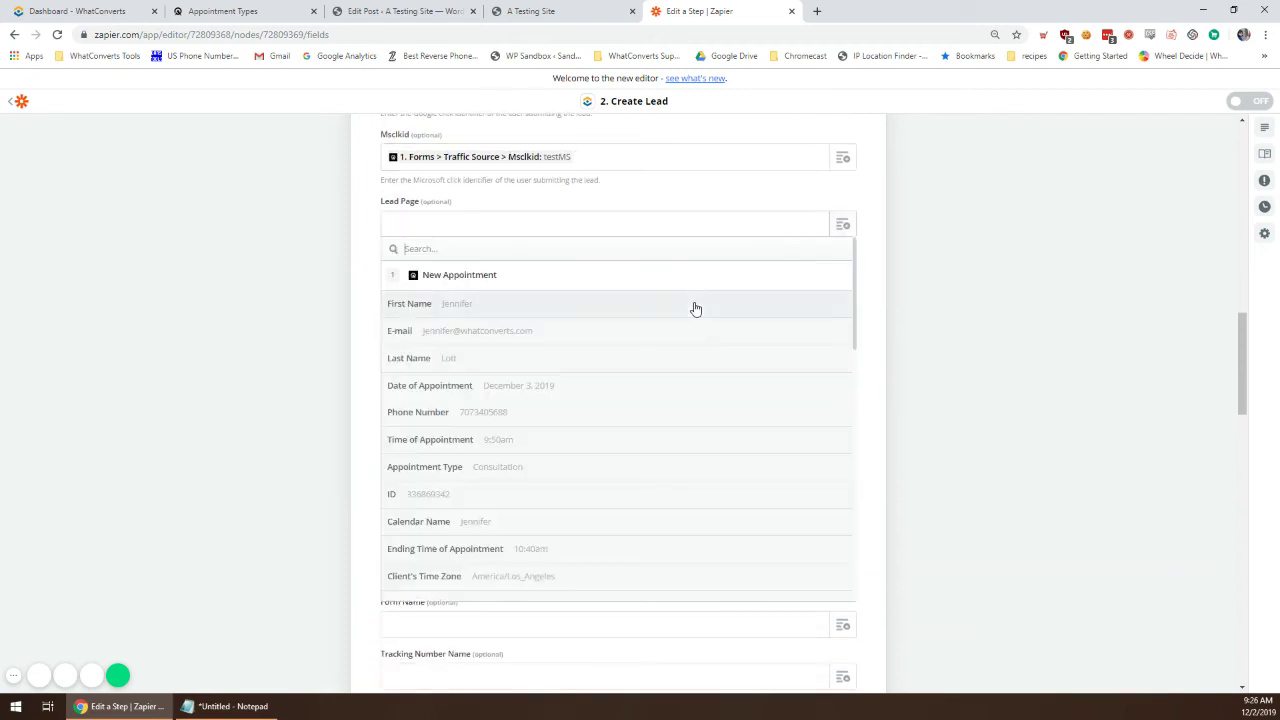
{"action": "scroll", "coordinate": [637, 420], "scroll_direction": "down", "scroll_amount": 3}
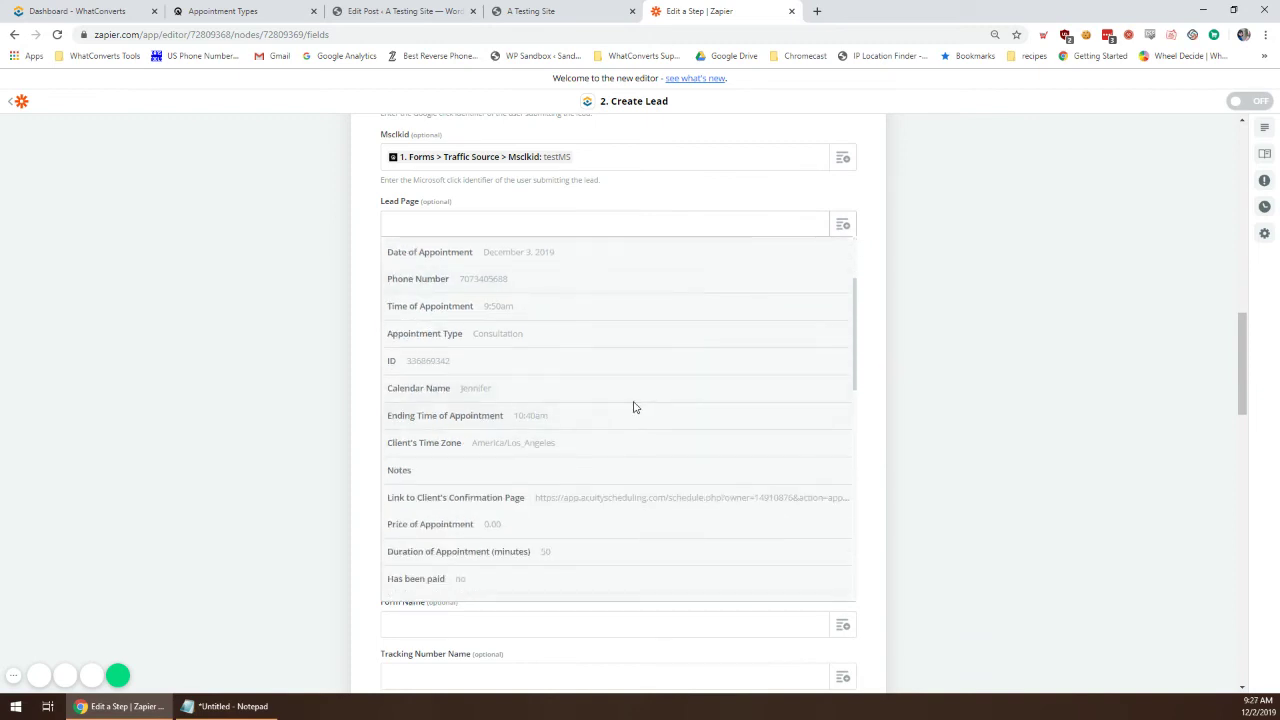
{"action": "scroll", "coordinate": [648, 476], "scroll_direction": "down", "scroll_amount": 4}
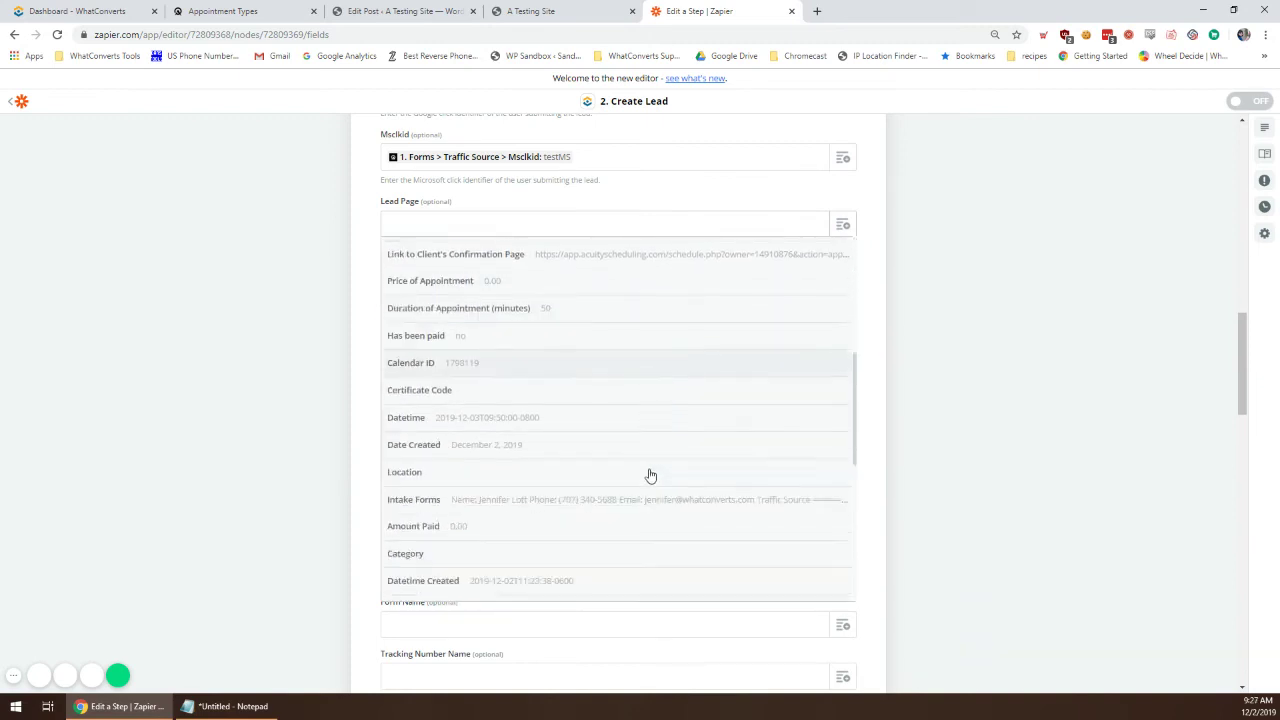
{"action": "scroll", "coordinate": [691, 446], "scroll_direction": "down", "scroll_amount": 4}
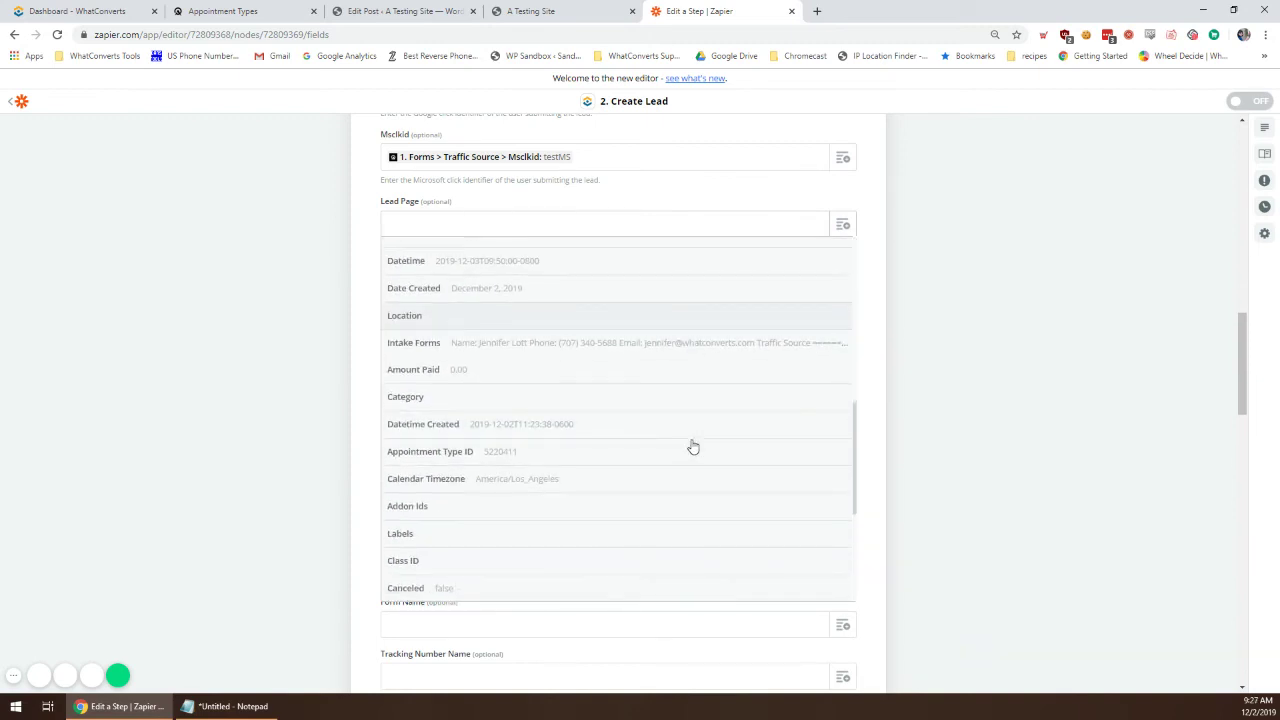
{"action": "scroll", "coordinate": [693, 446], "scroll_direction": "down", "scroll_amount": 4}
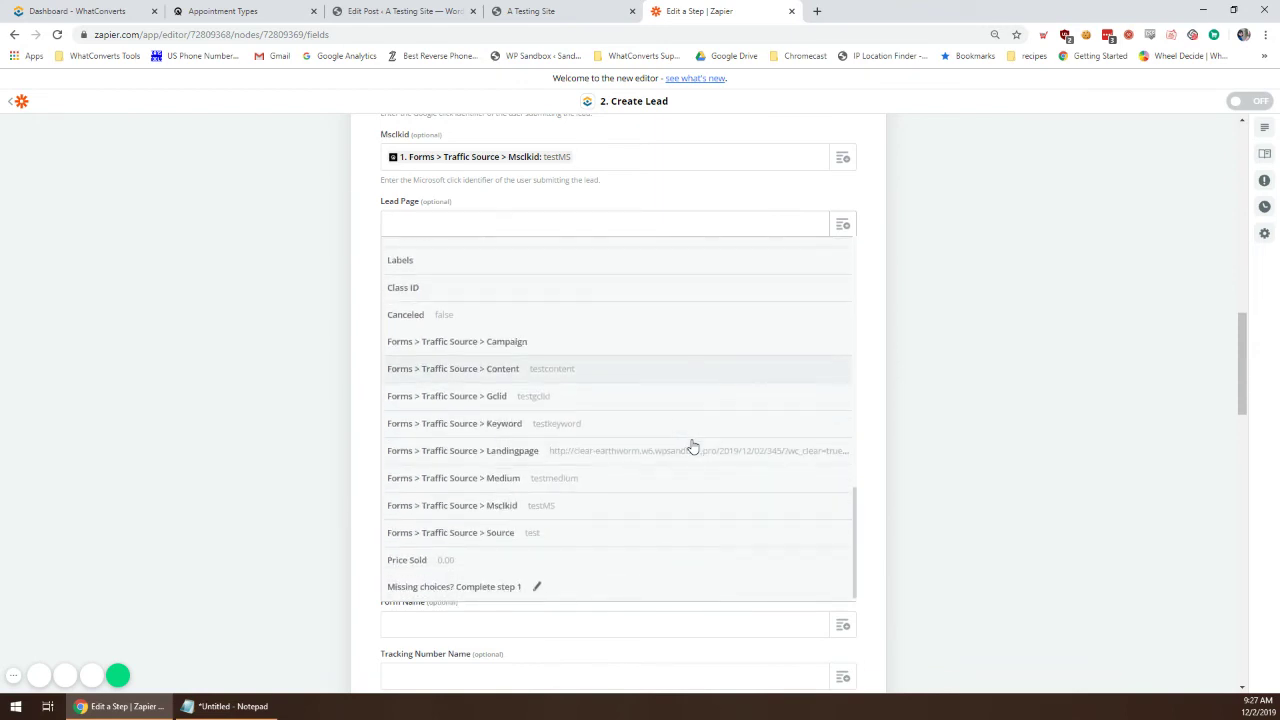
{"action": "key", "text": "Escape"}
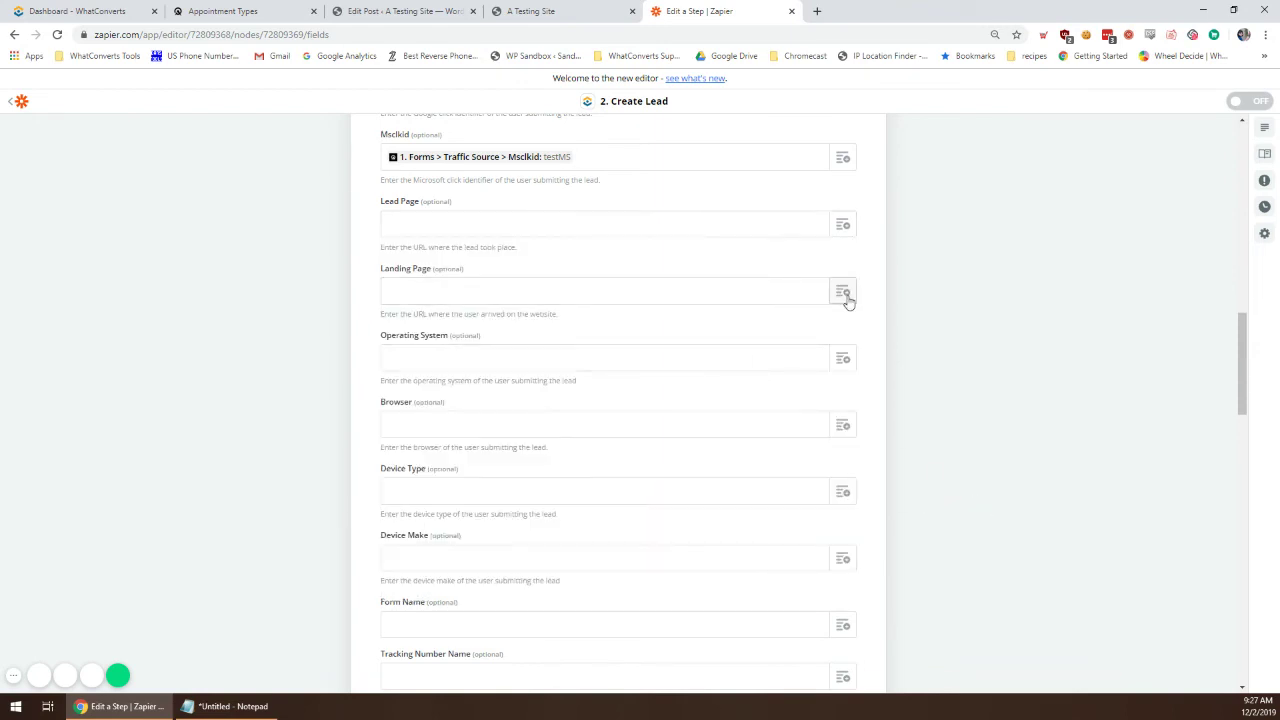
{"action": "left_click", "coordinate": [845, 293]}
{"action": "type", "text": "landin"}
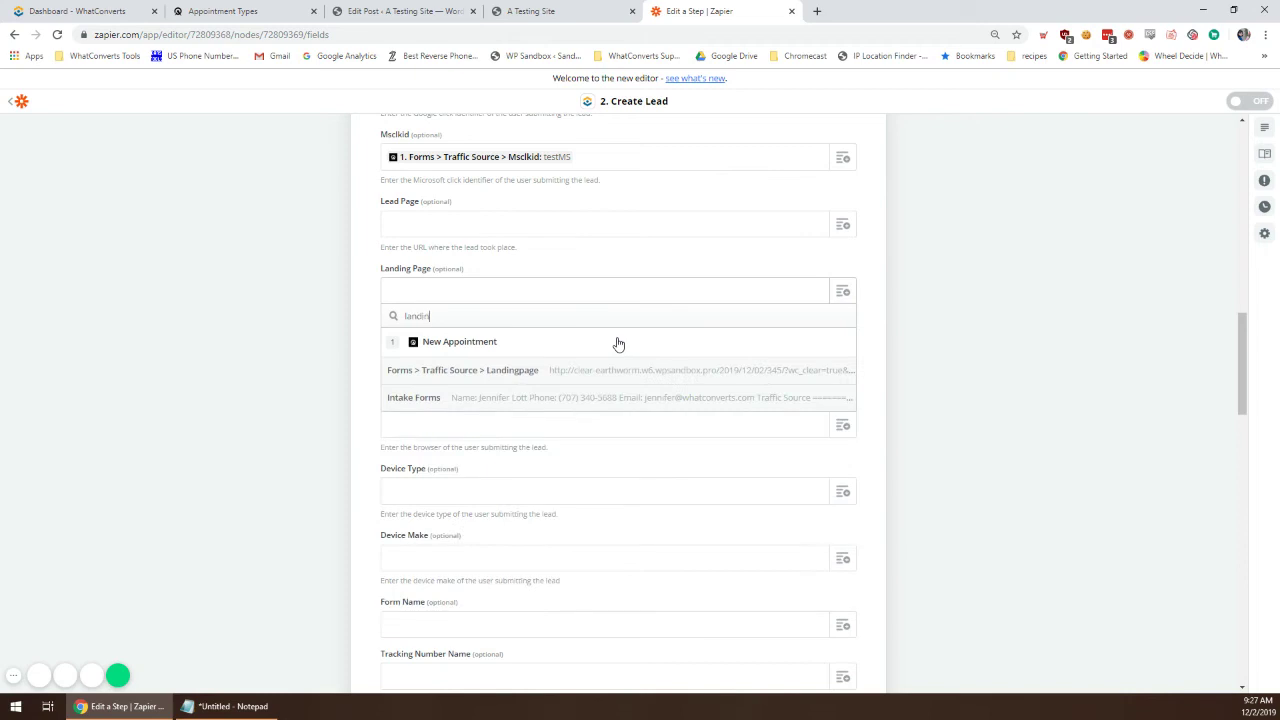
{"action": "left_click", "coordinate": [636, 376]}
Step: Set the lead's Form Name to 'Scheduling Form'
{"action": "scroll", "coordinate": [880, 400], "scroll_direction": "down", "scroll_amount": 3}
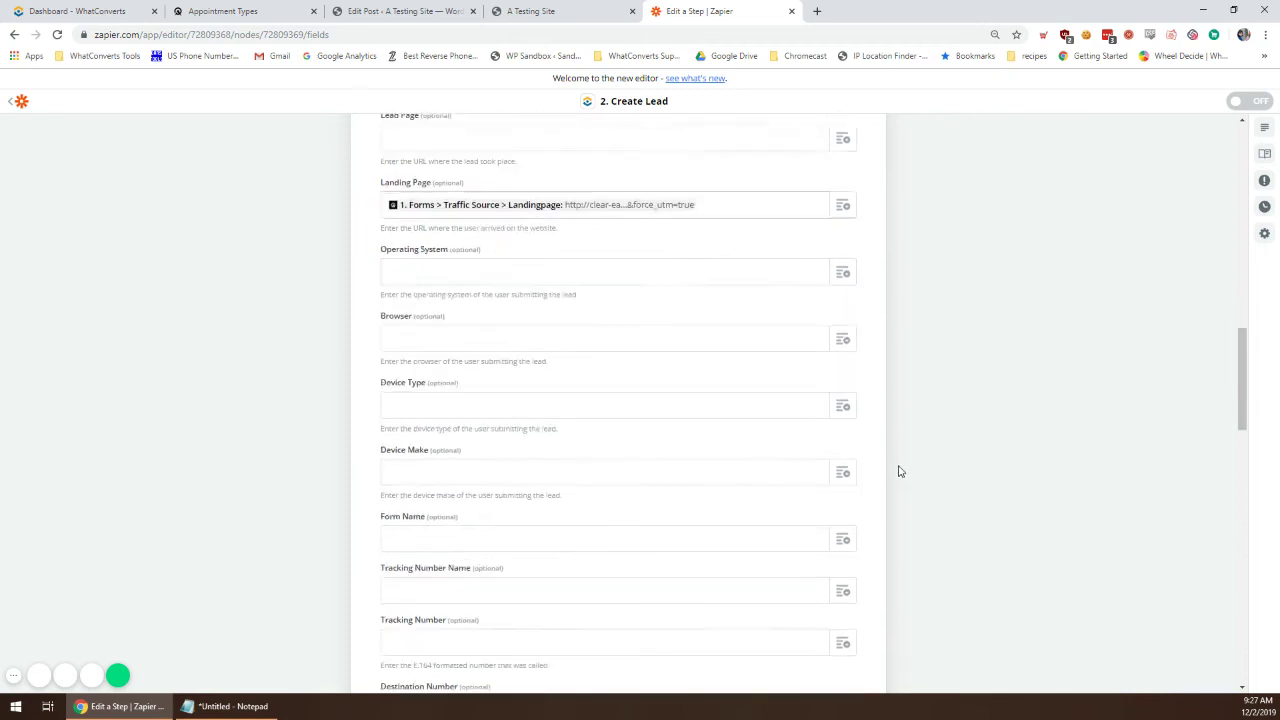
{"action": "scroll", "coordinate": [910, 343], "scroll_direction": "down", "scroll_amount": 1}
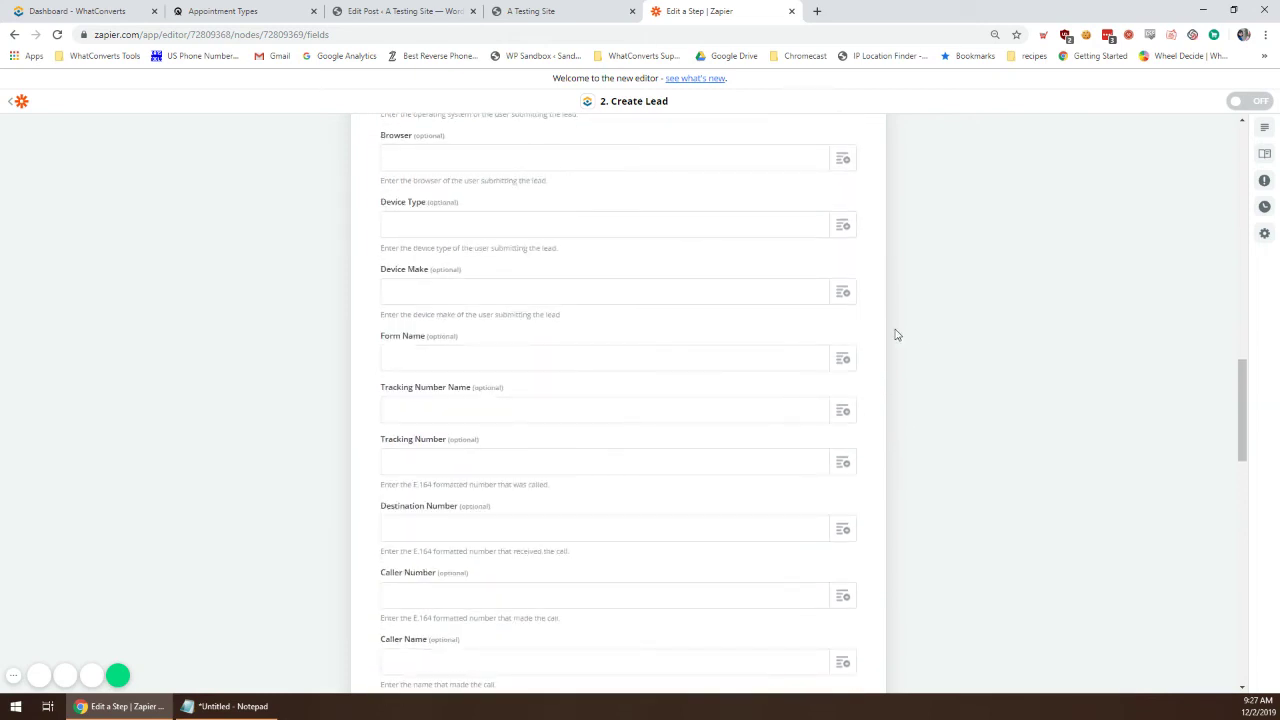
{"action": "scroll", "coordinate": [897, 335], "scroll_direction": "down", "scroll_amount": 1}
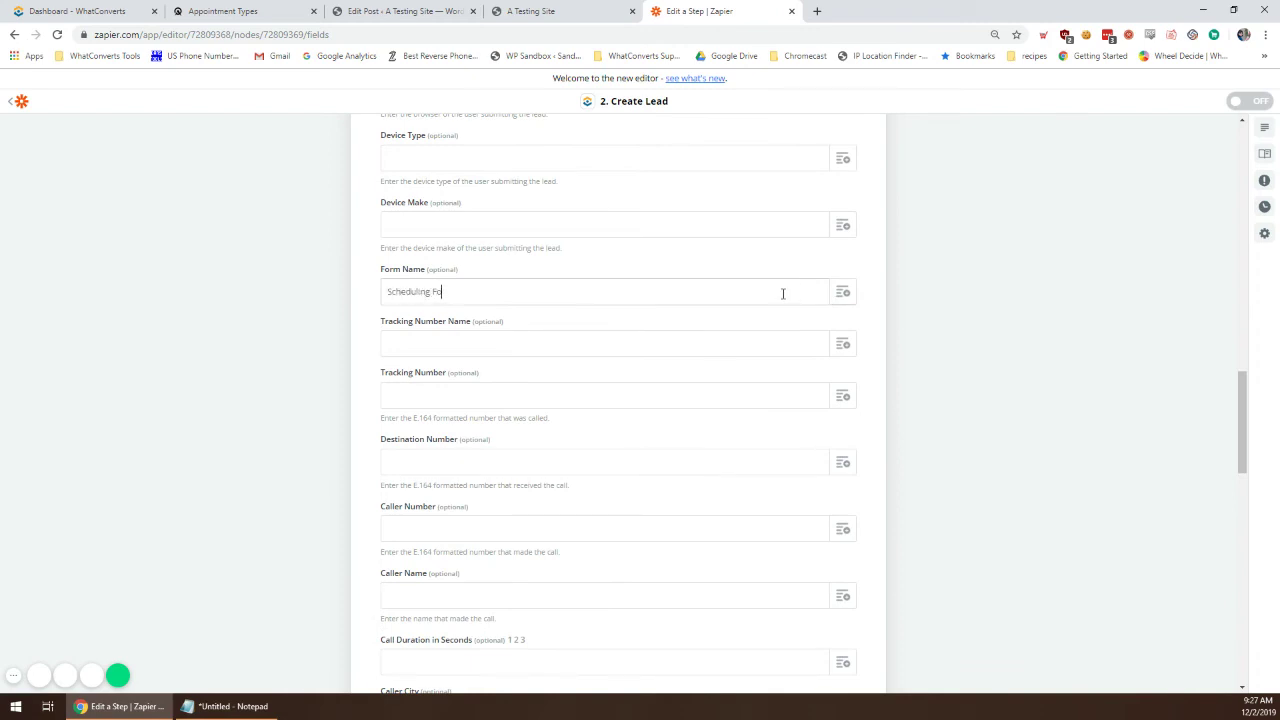
{"action": "left_click", "coordinate": [425, 316]}
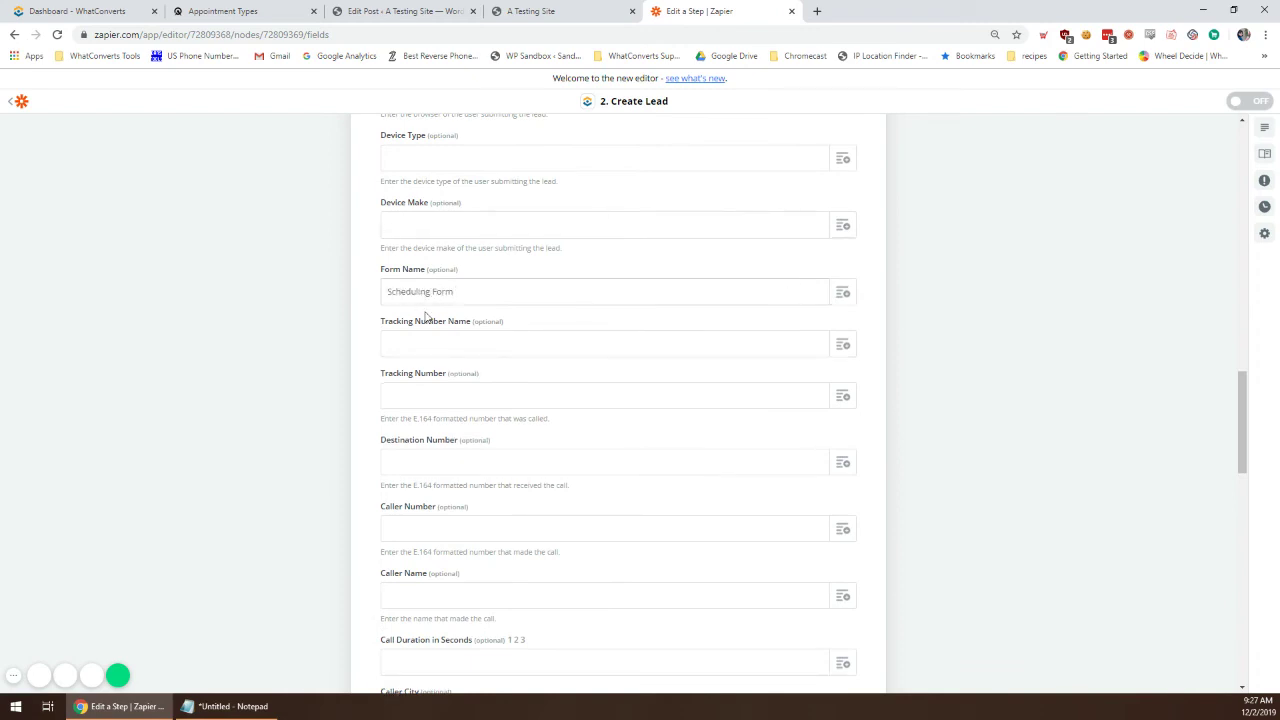
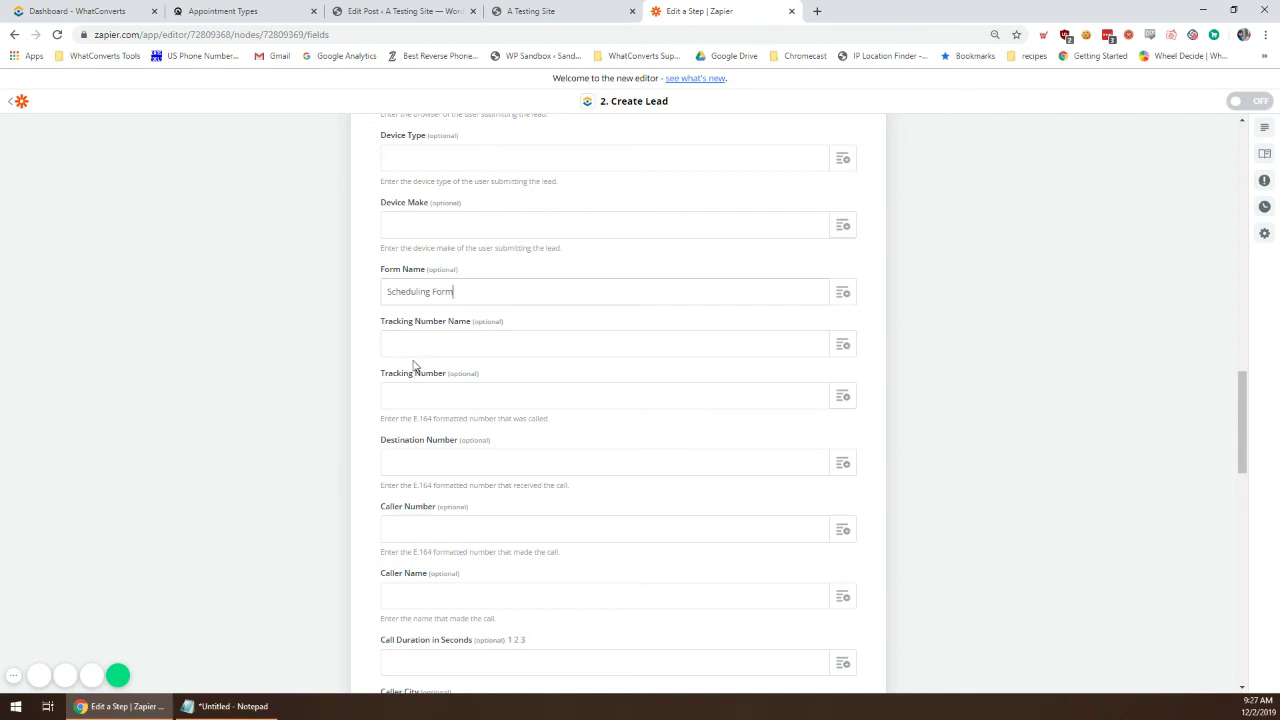
Step: Add a Name additional field combining the booking's First Name and Last Name
{"action": "scroll", "coordinate": [465, 376], "scroll_direction": "down", "scroll_amount": 5}
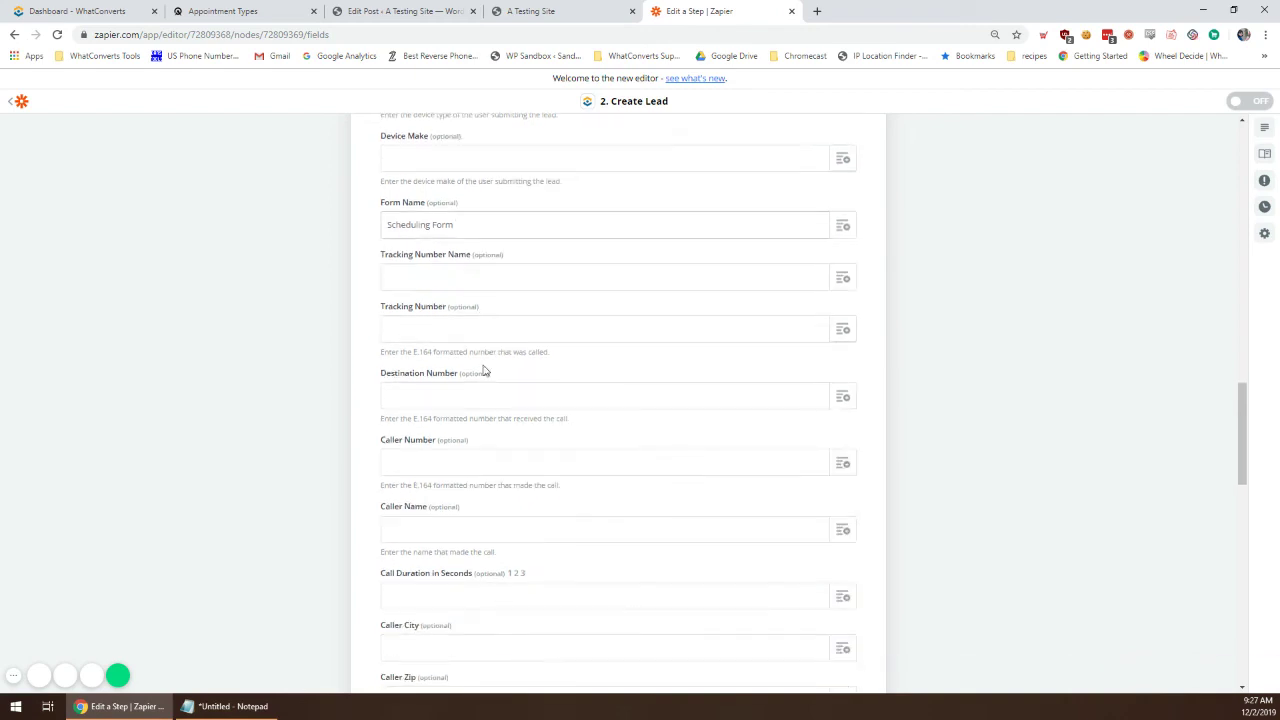
{"action": "scroll", "coordinate": [468, 323], "scroll_direction": "down", "scroll_amount": 2}
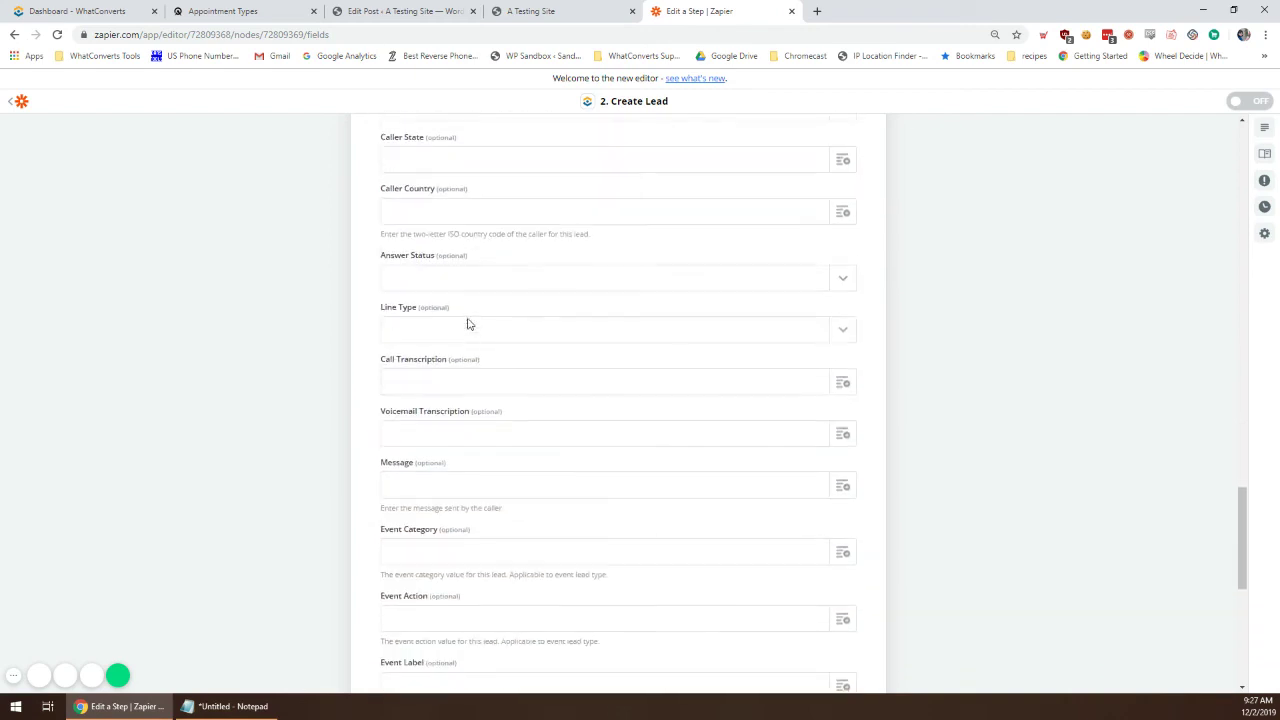
{"action": "scroll", "coordinate": [468, 323], "scroll_direction": "down", "scroll_amount": 5}
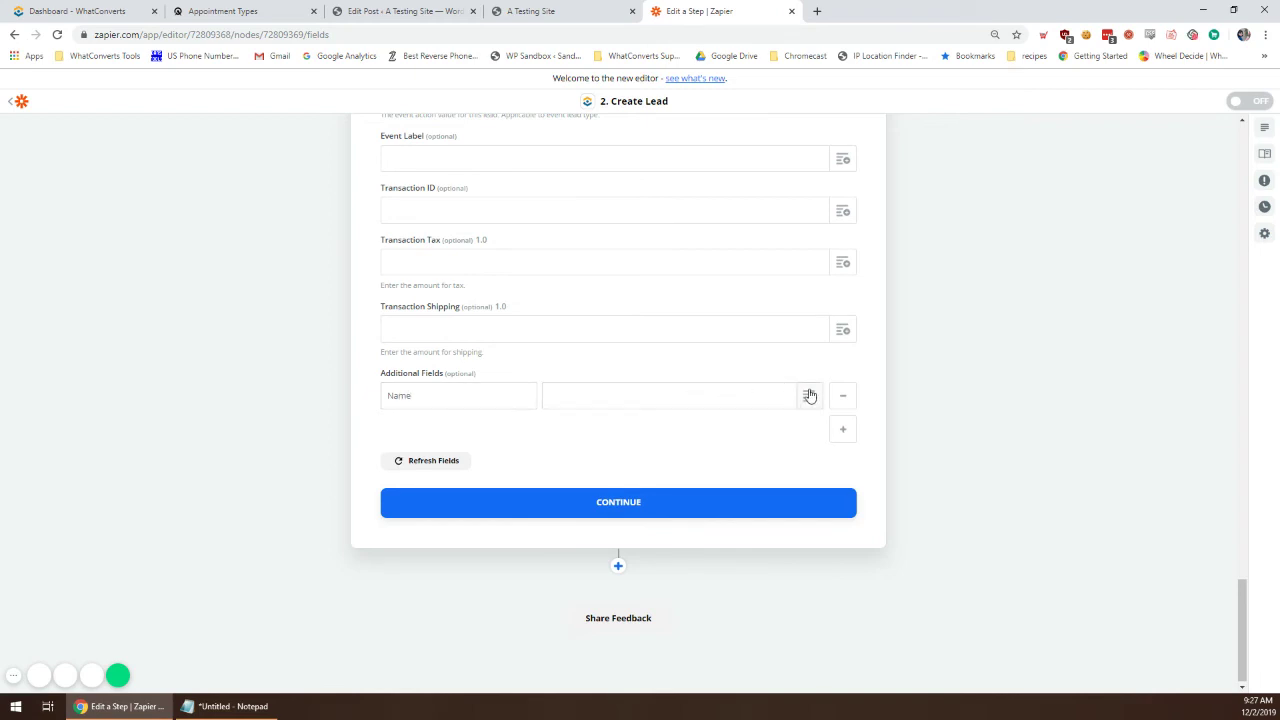
{"action": "left_click", "coordinate": [723, 392]}
{"action": "type", "text": "name"}
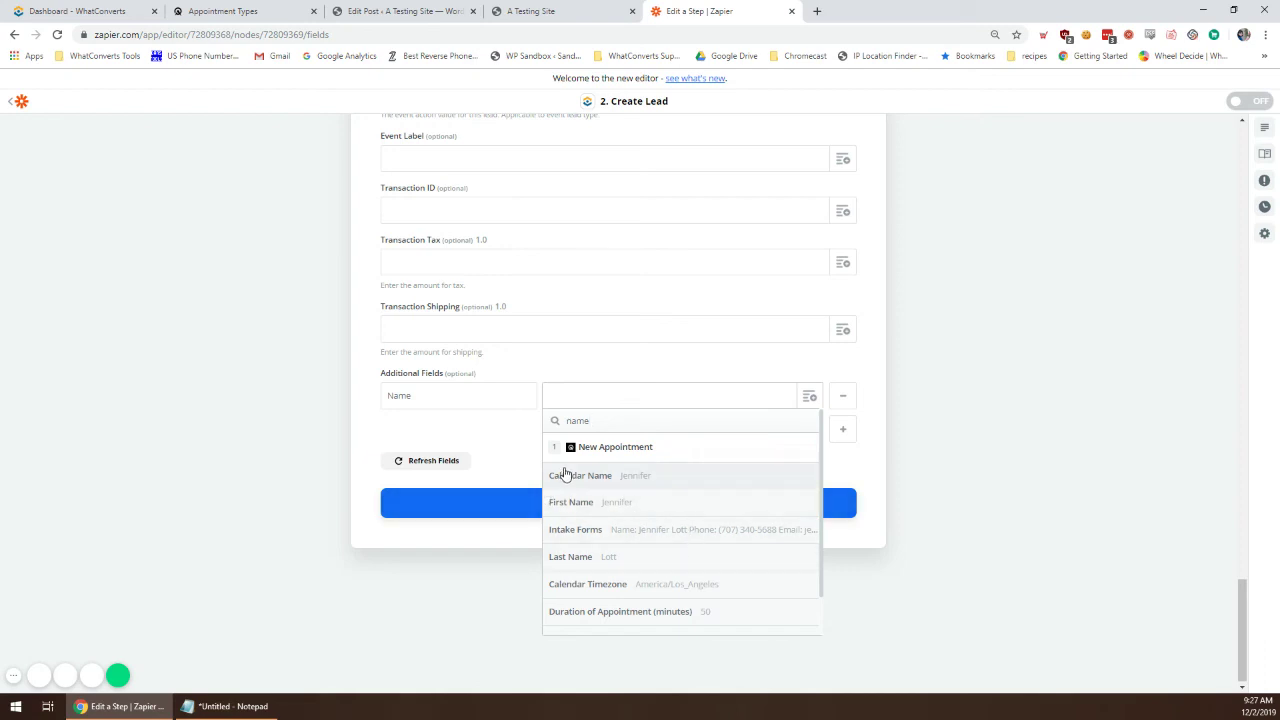
{"action": "left_click", "coordinate": [673, 505]}
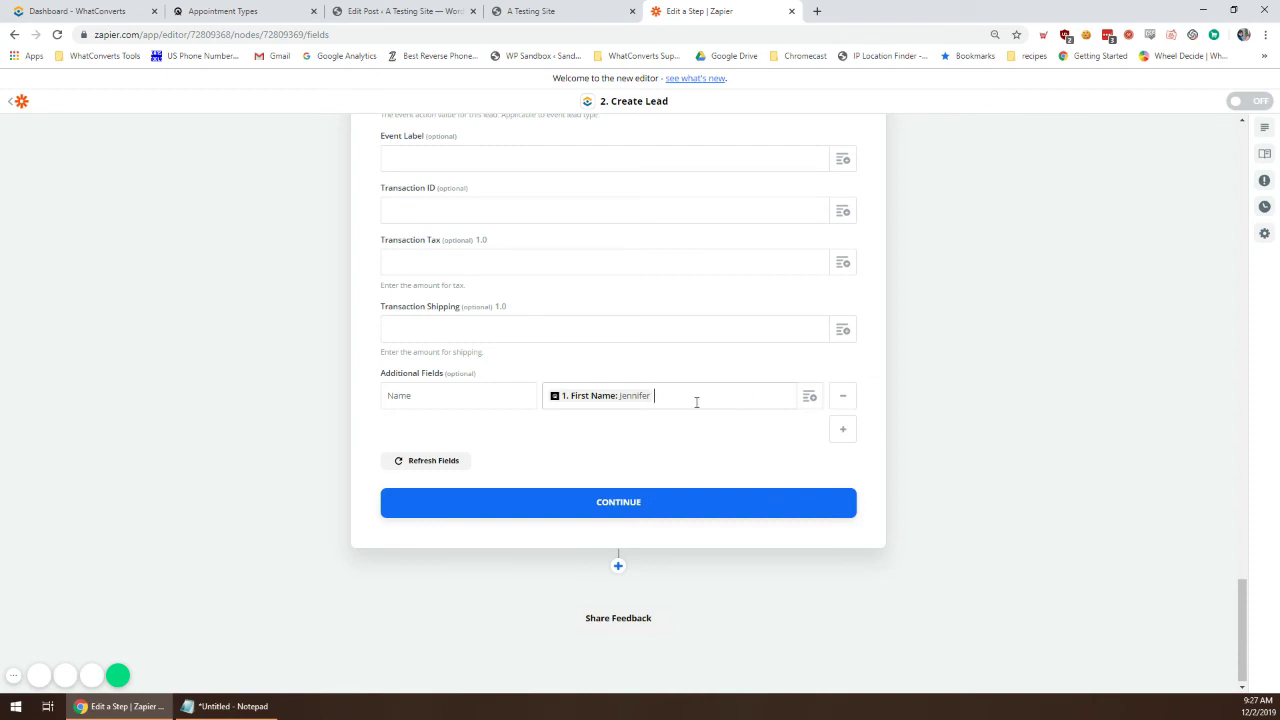
{"action": "left_click", "coordinate": [810, 397]}
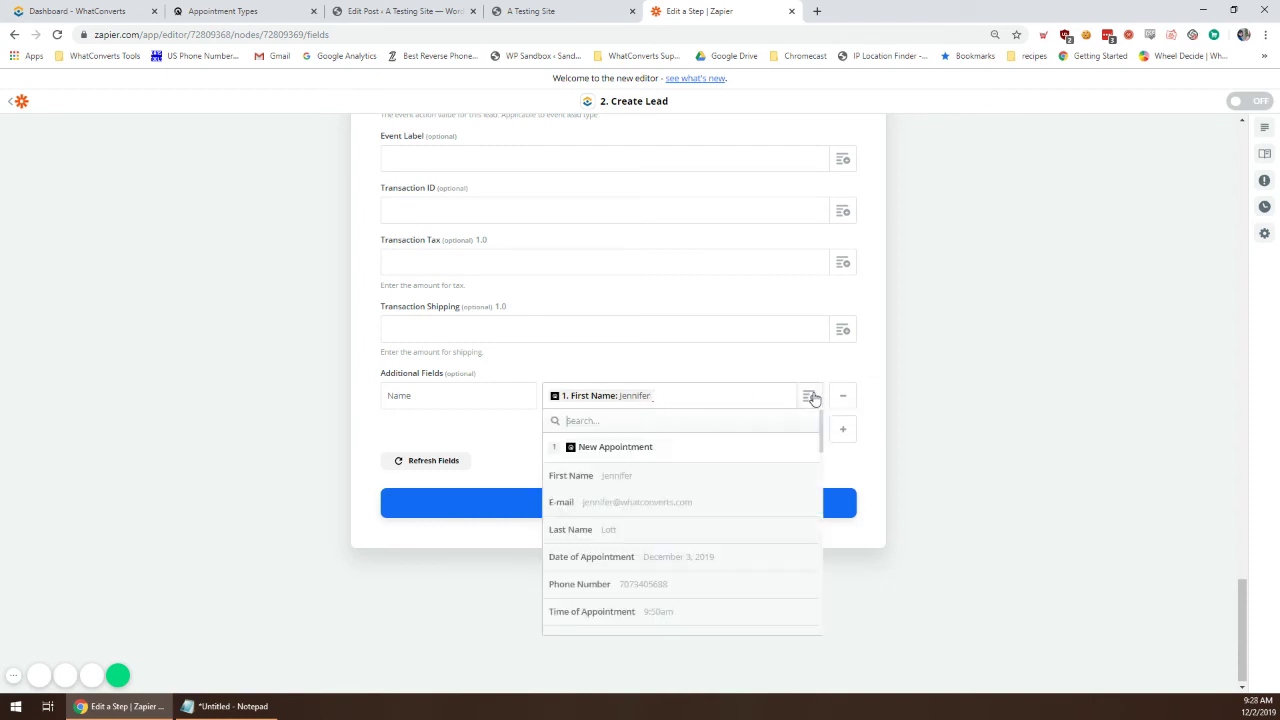
{"action": "type", "text": "Lott"}
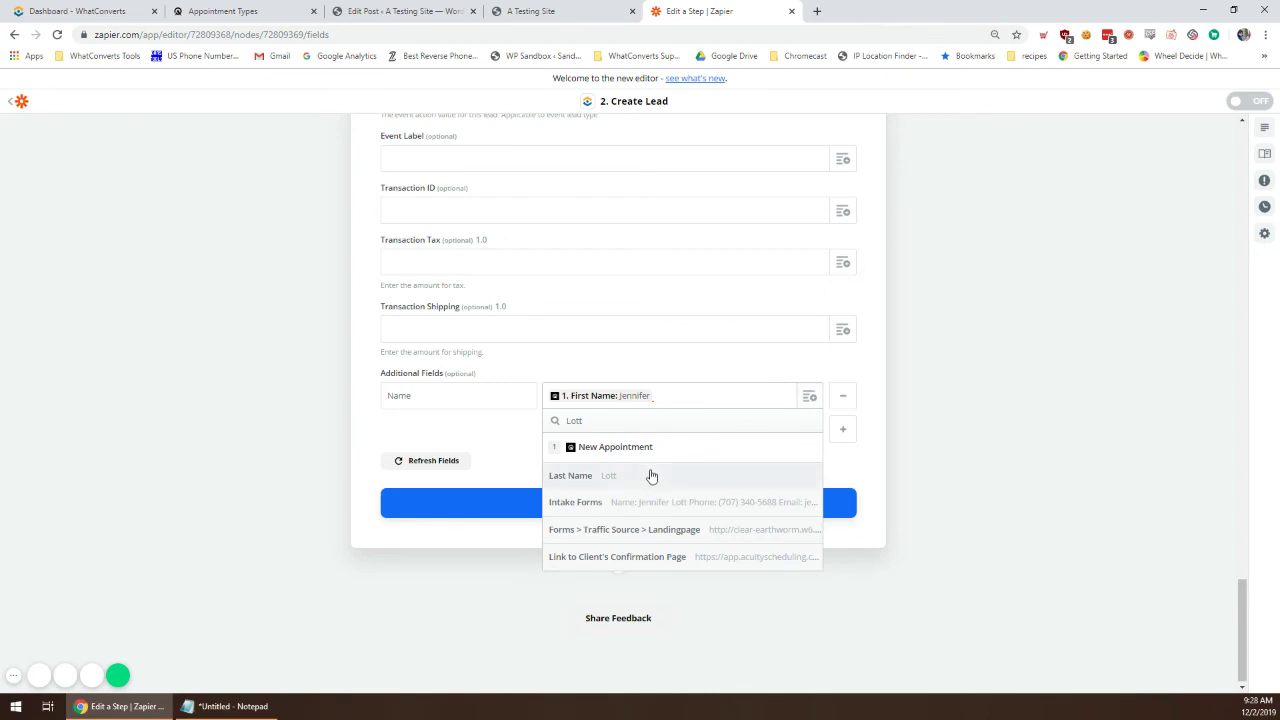
{"action": "left_click", "coordinate": [651, 476]}
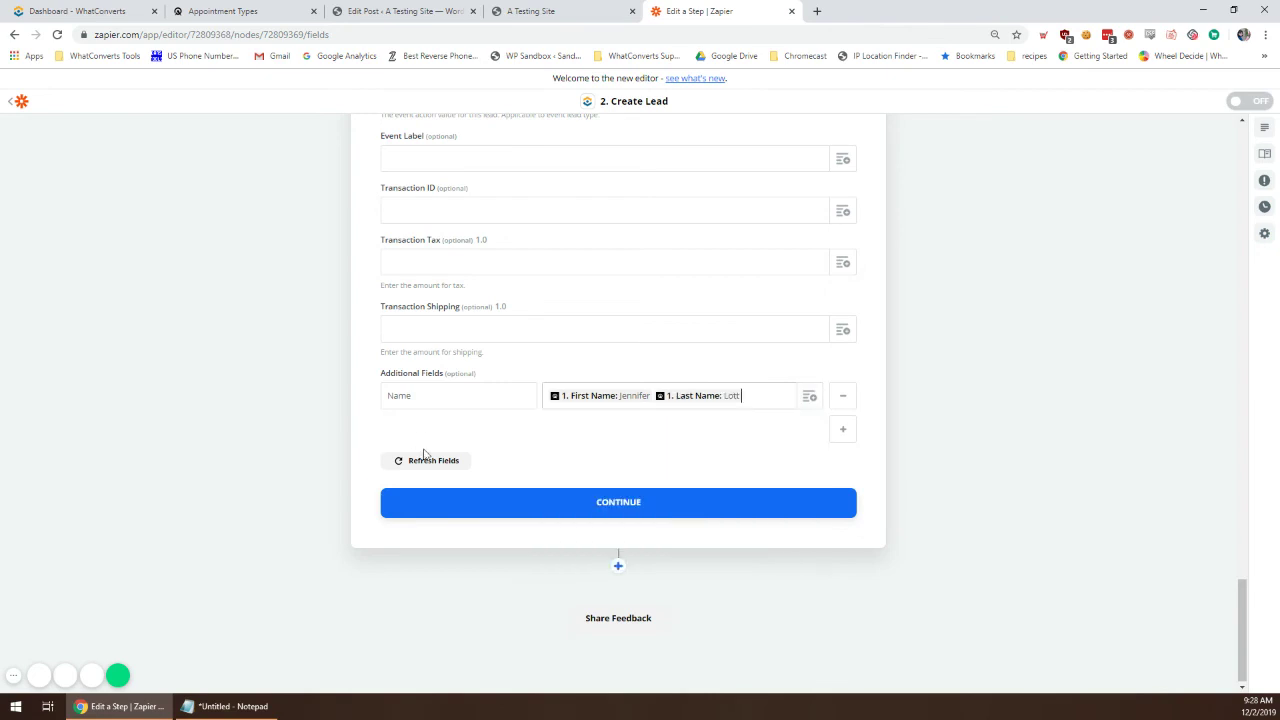
Step: Add an email additional field mapped to the booking's E-mail
{"action": "left_click", "coordinate": [843, 431]}
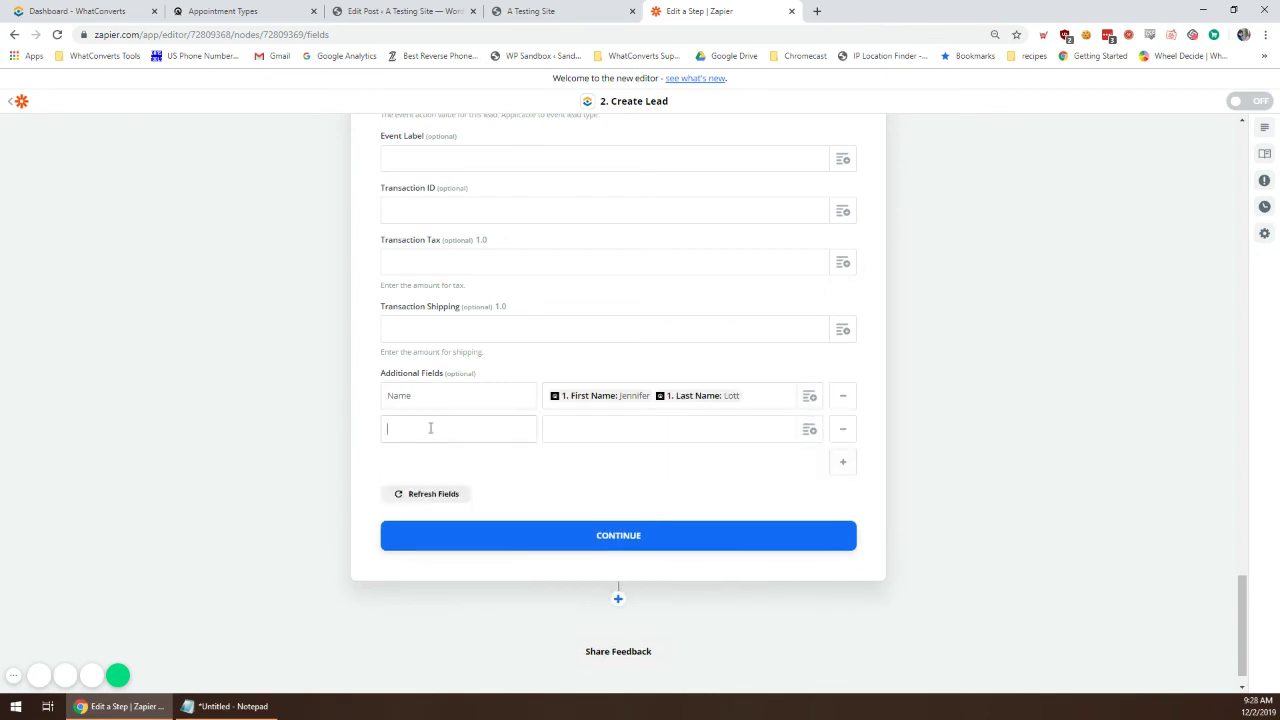
{"action": "left_click", "coordinate": [425, 396]}
{"action": "left_click", "coordinate": [808, 428]}
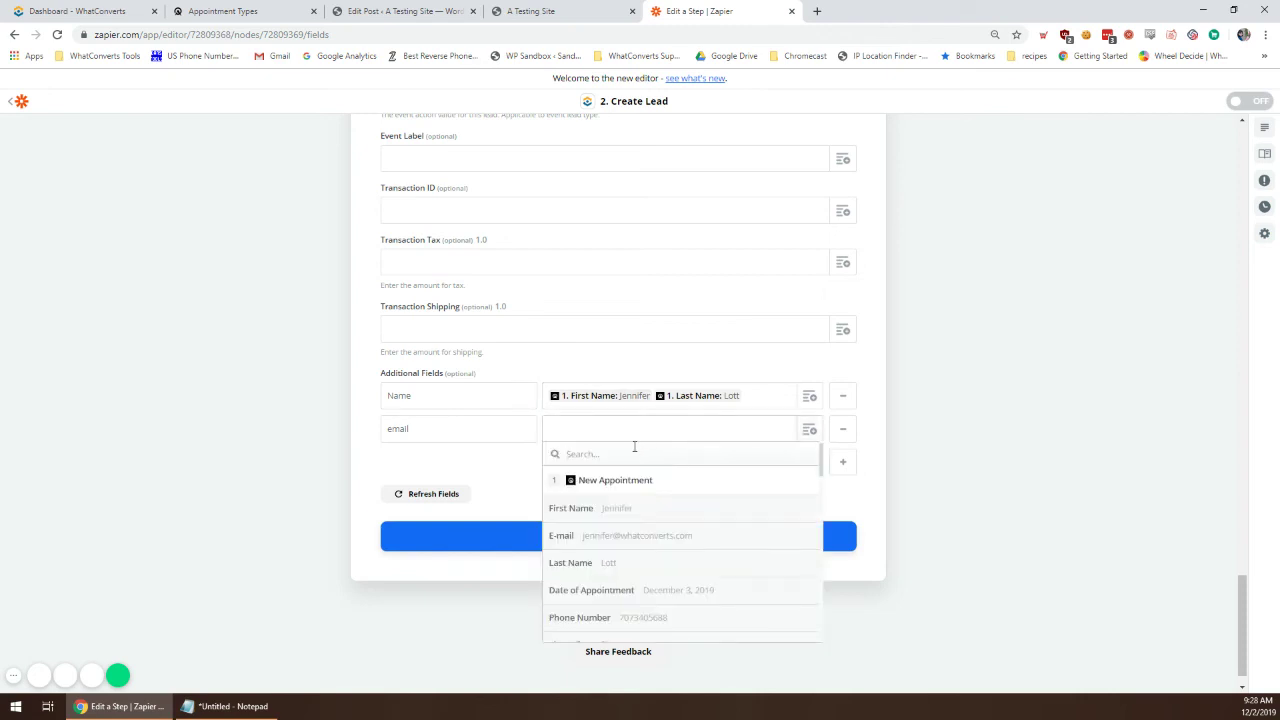
{"action": "type", "text": "email"}
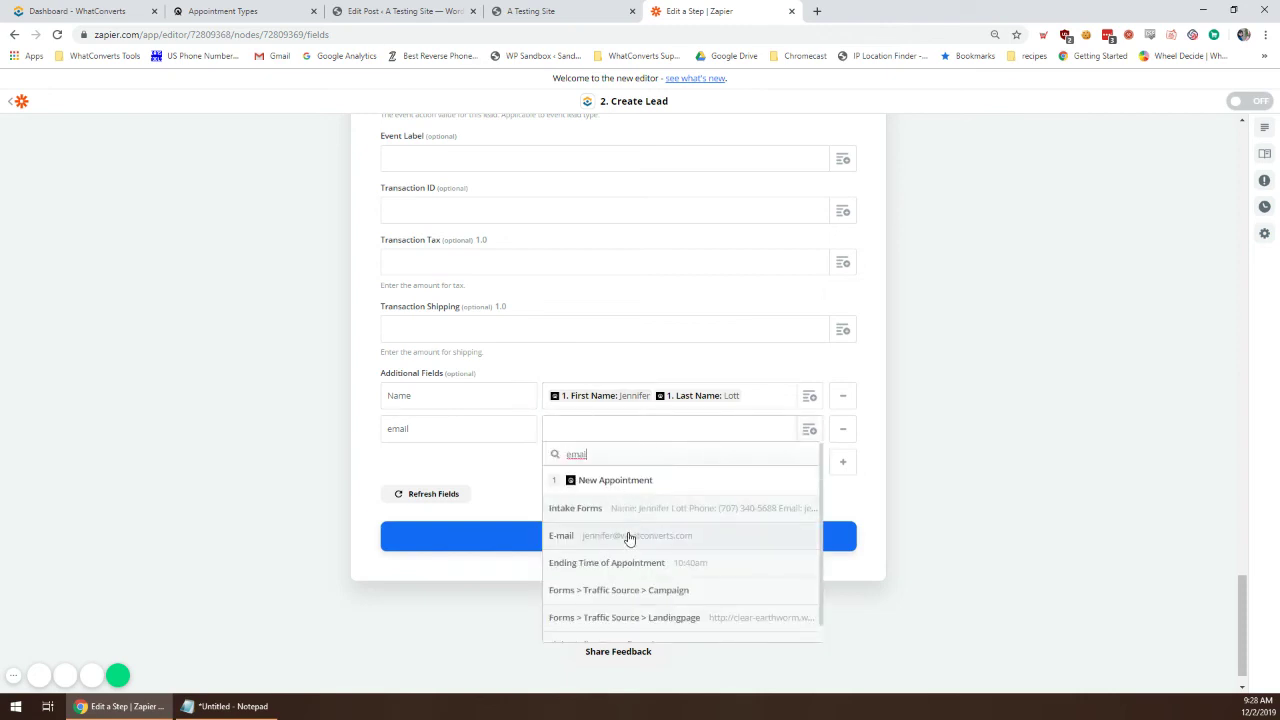
{"action": "left_click", "coordinate": [628, 536]}
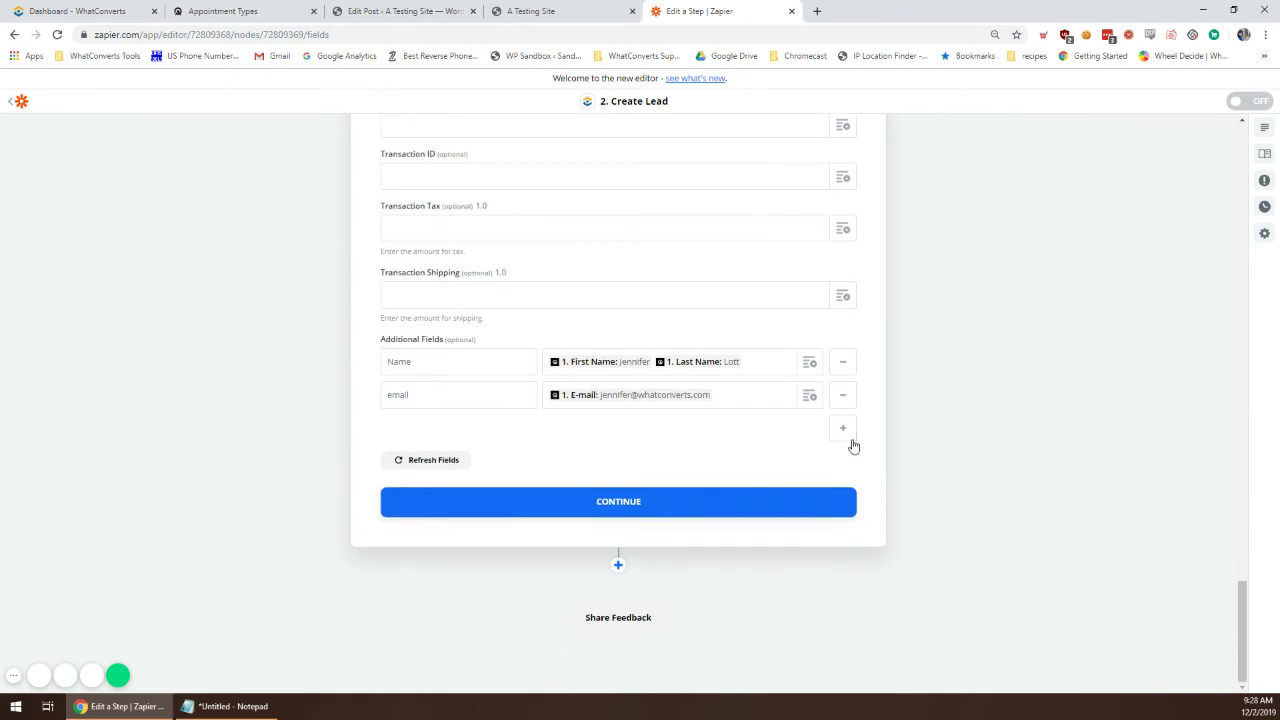
Step: Add an Appointment Date and Time field from Date of Appointment and Time of Appointment, then continue
{"action": "left_click", "coordinate": [848, 432]}
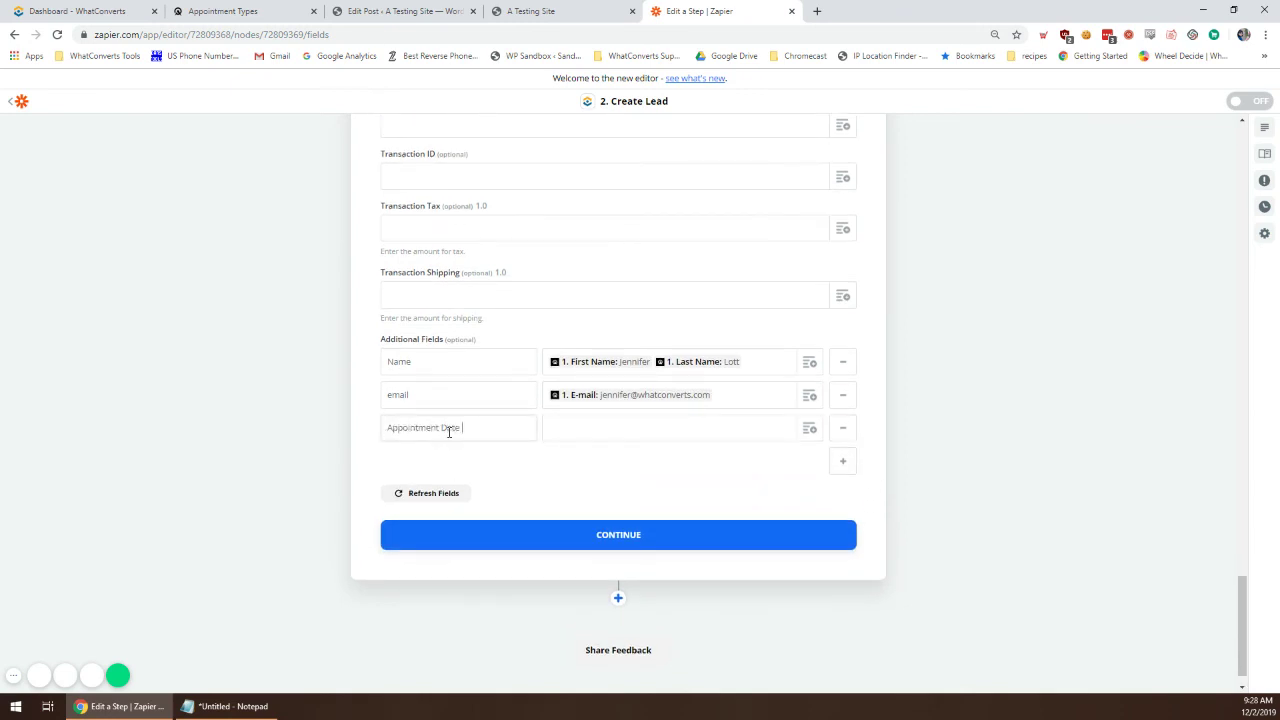
{"action": "type", "text": "Appointment Date and Time"}
{"action": "left_click", "coordinate": [680, 430]}
{"action": "left_click", "coordinate": [812, 429]}
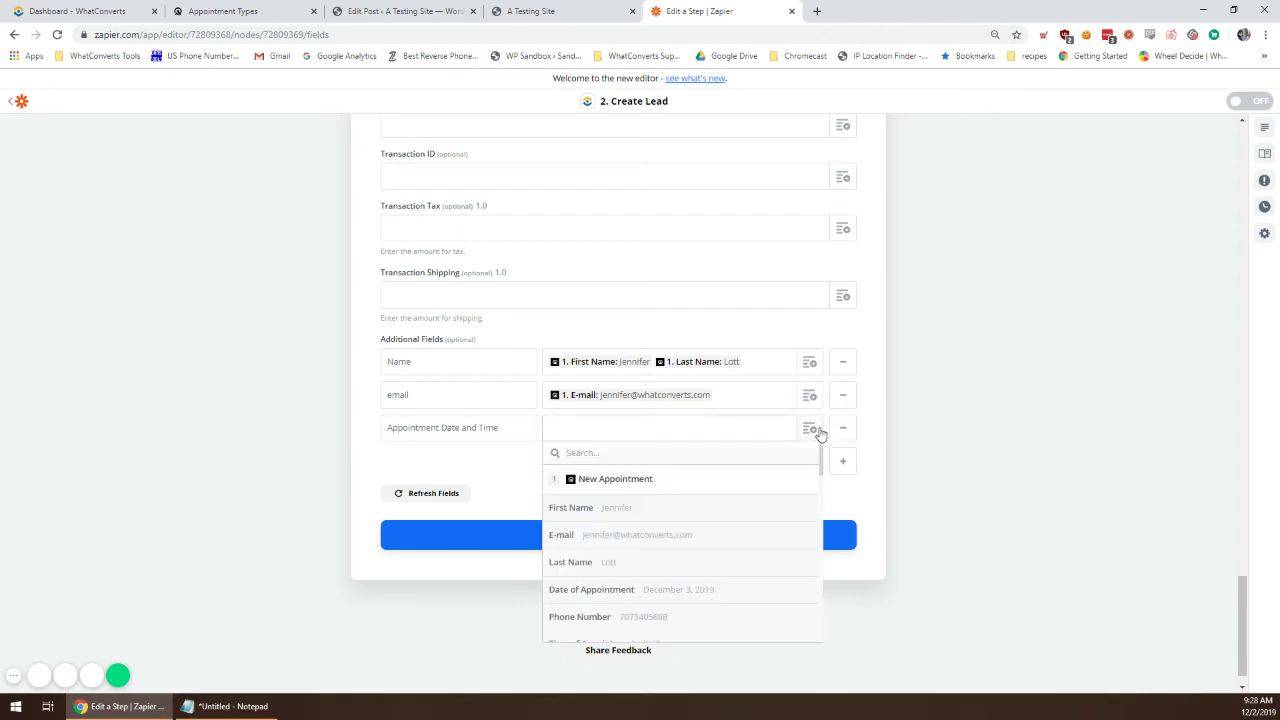
{"action": "left_click", "coordinate": [693, 590]}
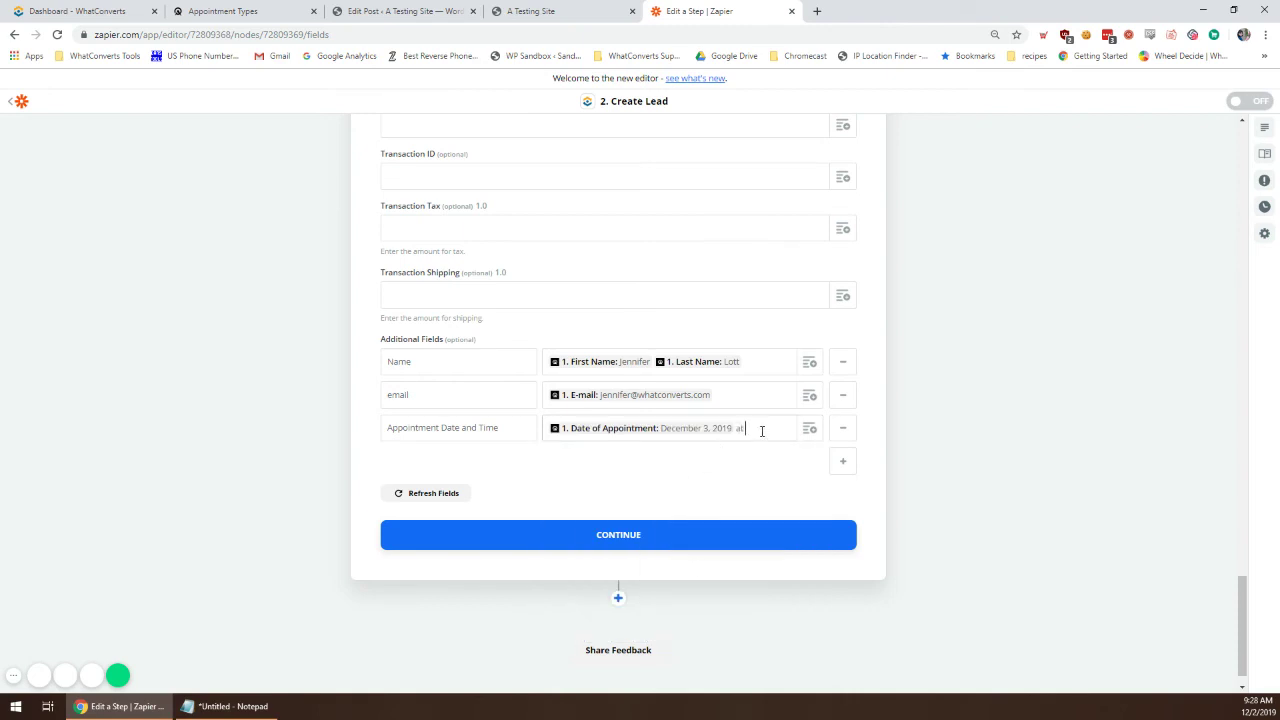
{"action": "left_click", "coordinate": [812, 429]}
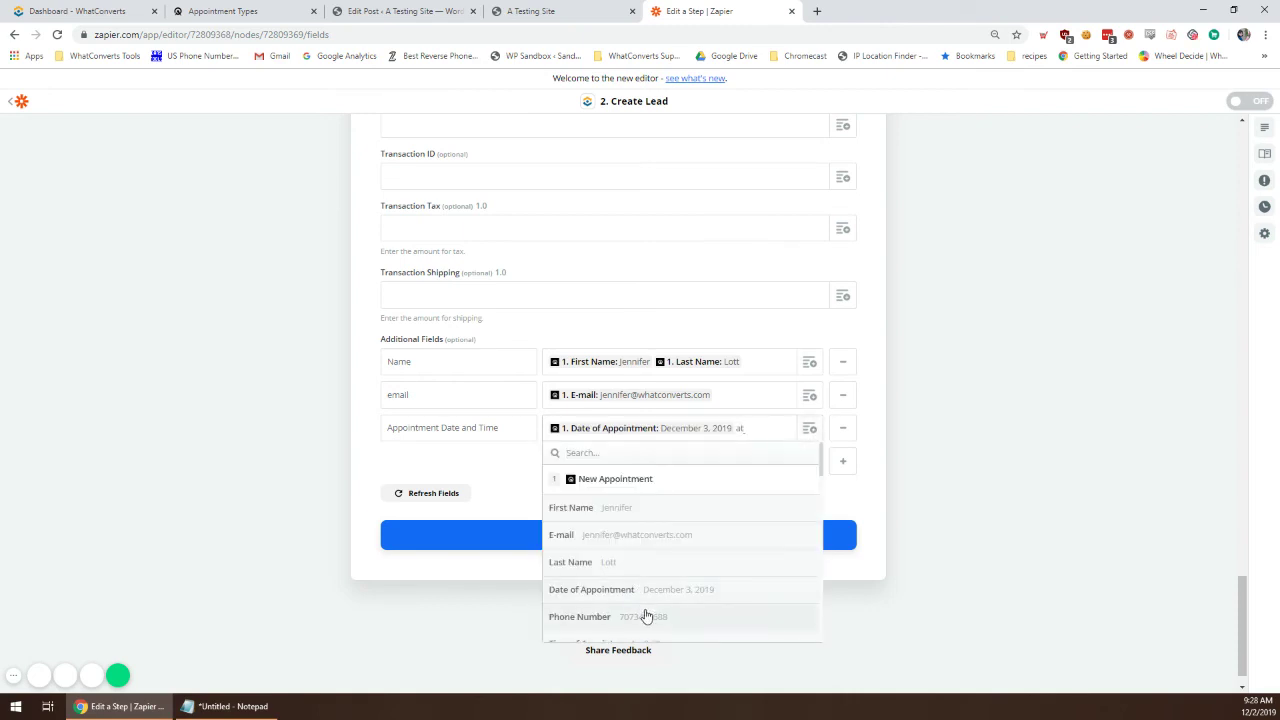
{"action": "type", "text": "time"}
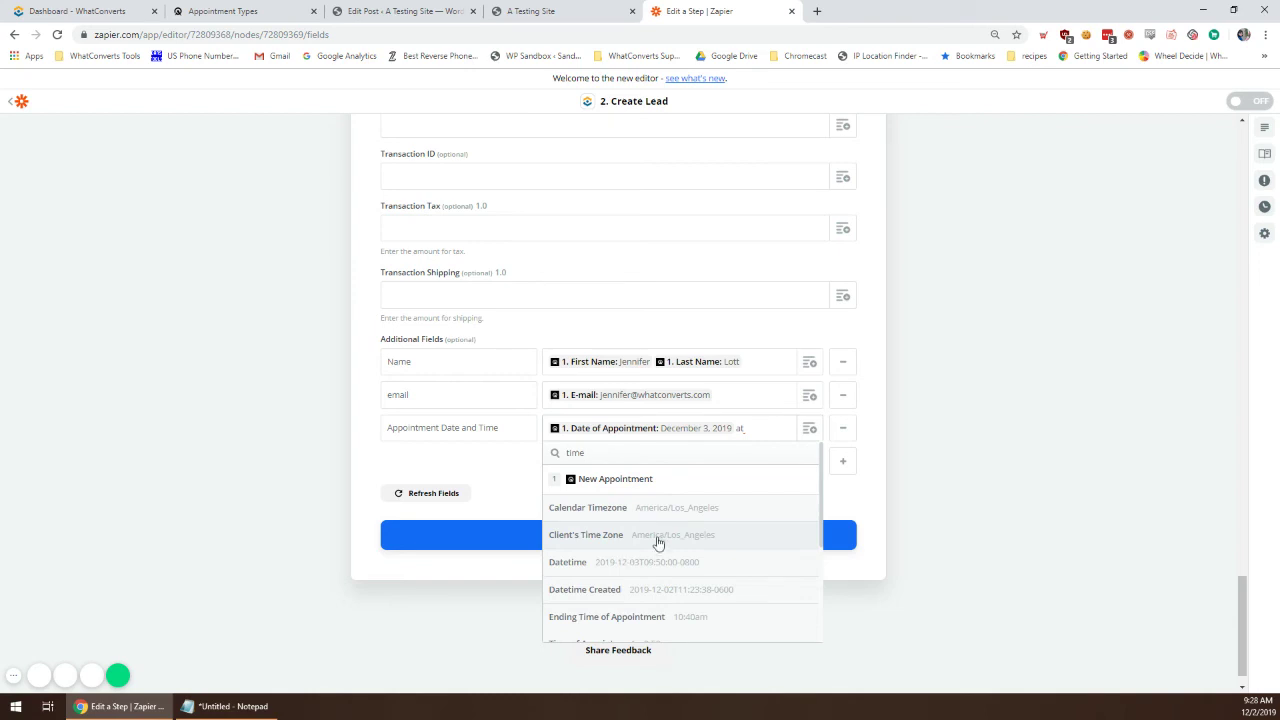
{"action": "scroll", "coordinate": [743, 558], "scroll_direction": "down", "scroll_amount": 1}
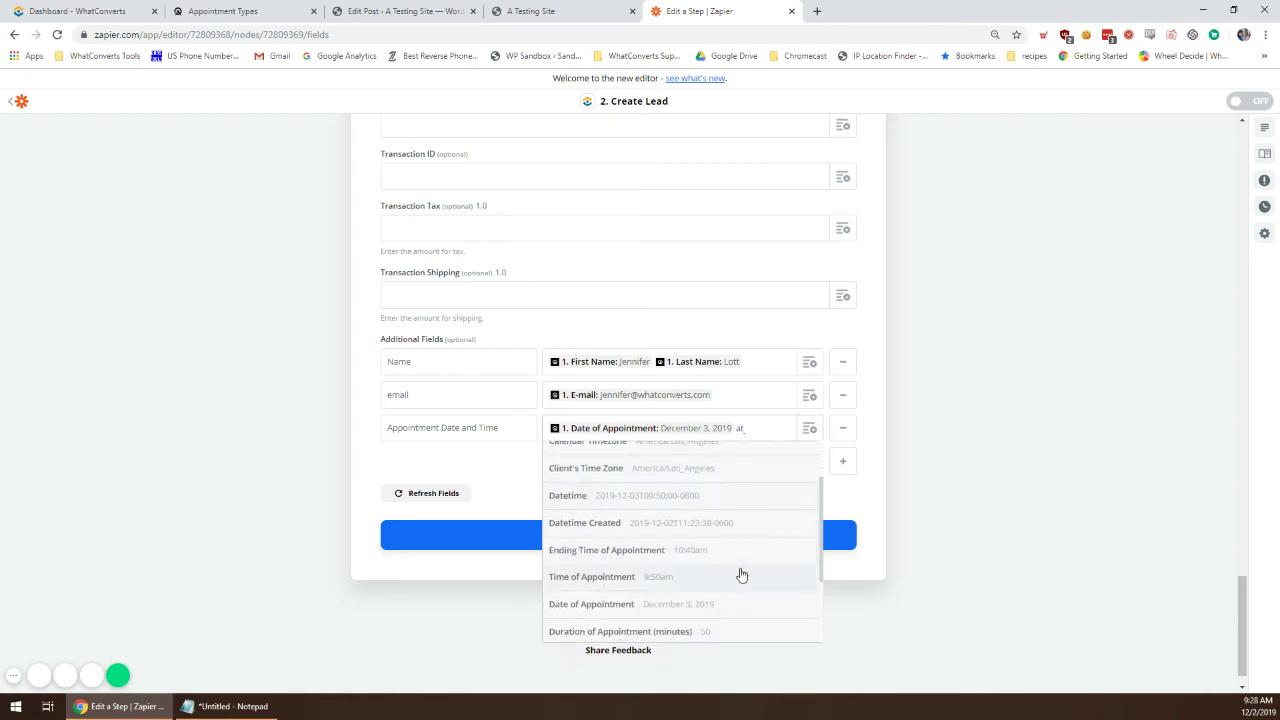
{"action": "left_click", "coordinate": [741, 578]}
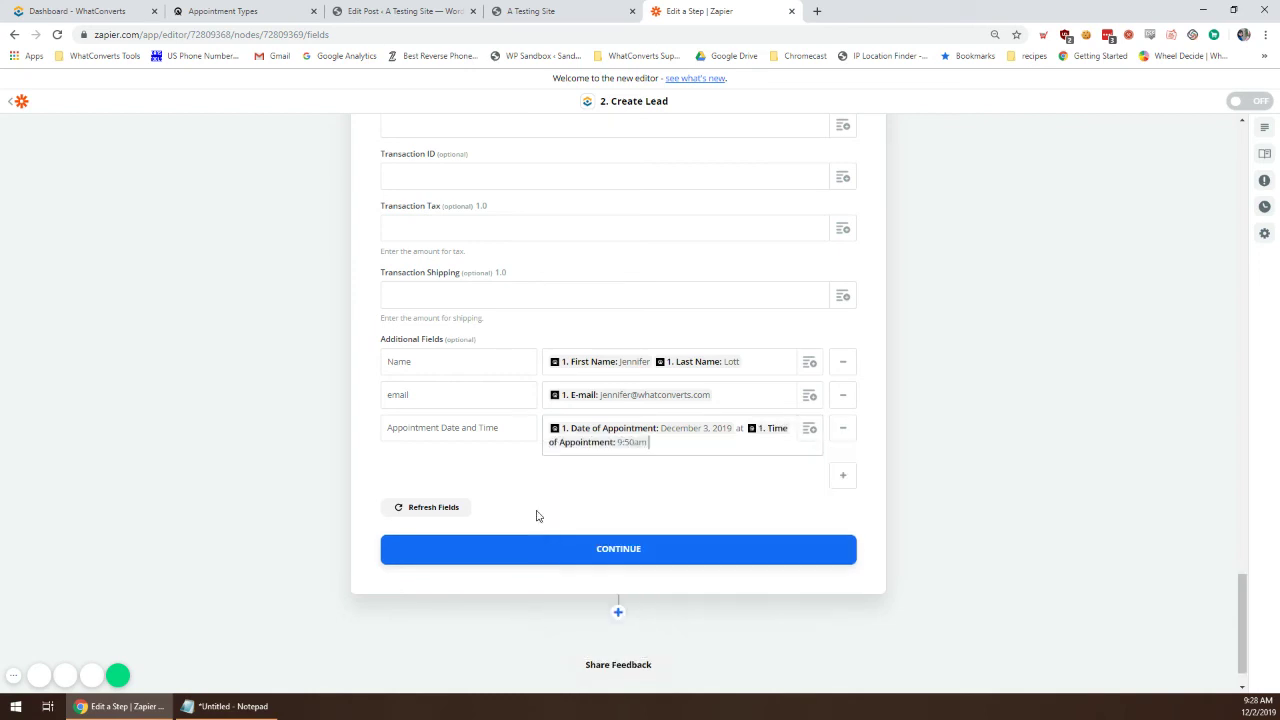
{"action": "left_click", "coordinate": [645, 549]}
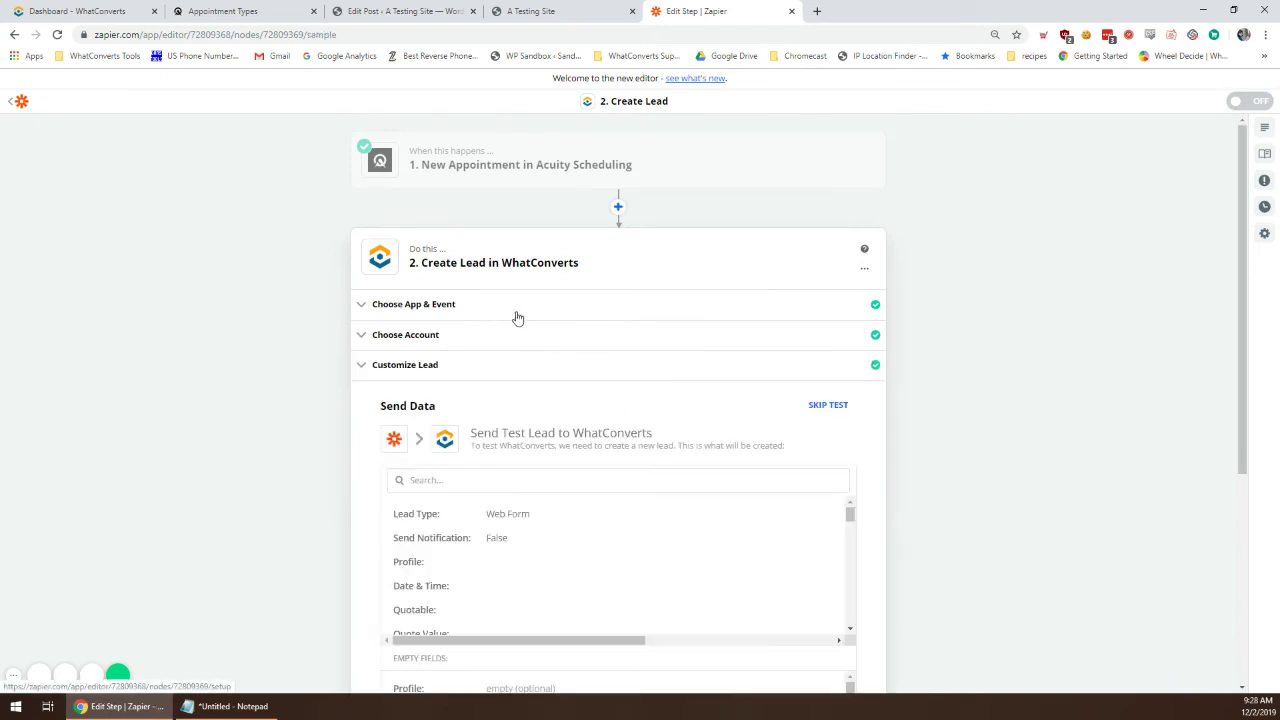
Step: Send the test lead from the Send Data preview to WhatConverts
{"action": "scroll", "coordinate": [740, 517], "scroll_direction": "down", "scroll_amount": 2}
{"action": "scroll", "coordinate": [729, 477], "scroll_direction": "down", "scroll_amount": 5}
{"action": "scroll", "coordinate": [971, 443], "scroll_direction": "down", "scroll_amount": 3}
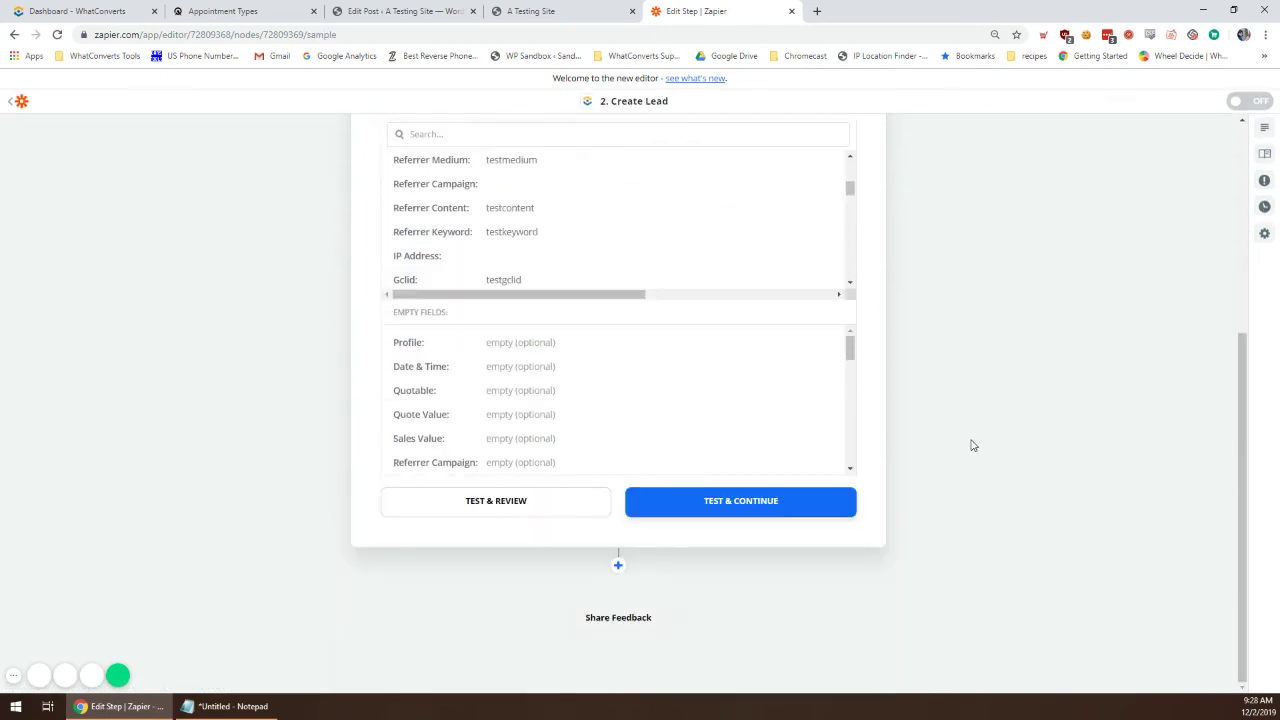
{"action": "left_click", "coordinate": [700, 513]}
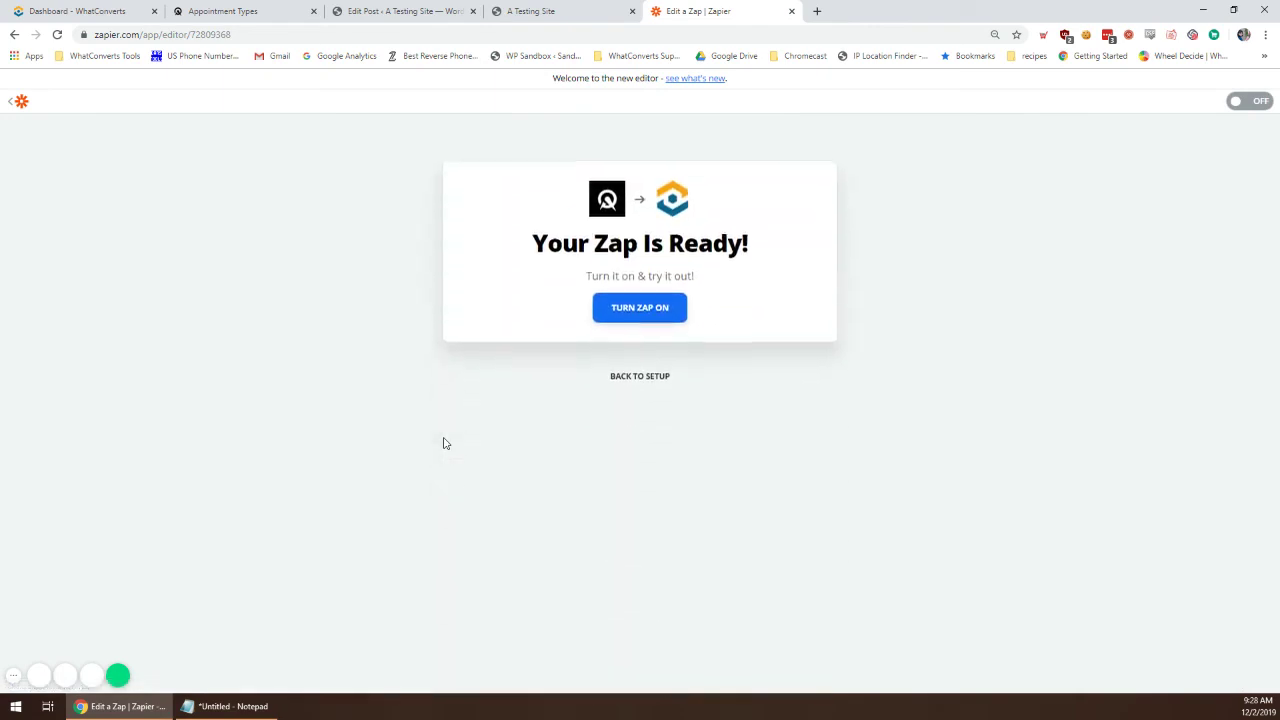
Step: Reload WhatConverts, sign in, and open the new Scheduling Form lead's details
{"action": "left_click", "coordinate": [135, 8]}
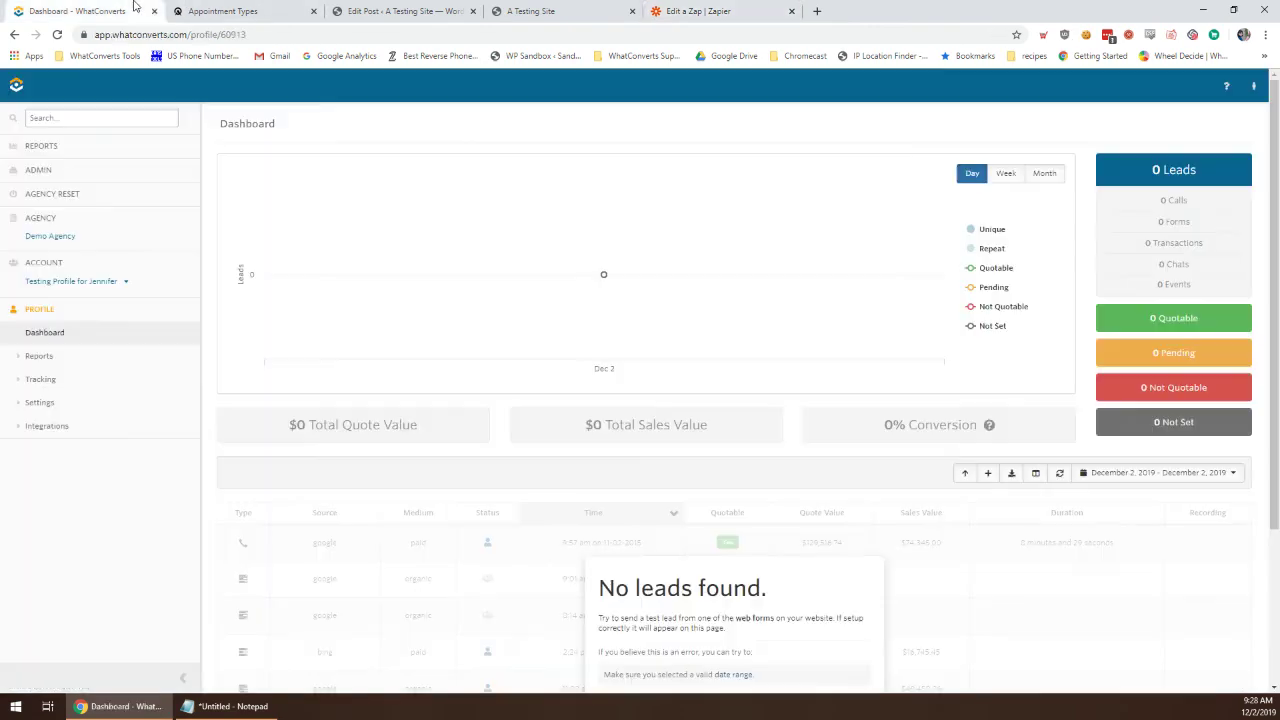
{"action": "left_click", "coordinate": [1034, 475]}
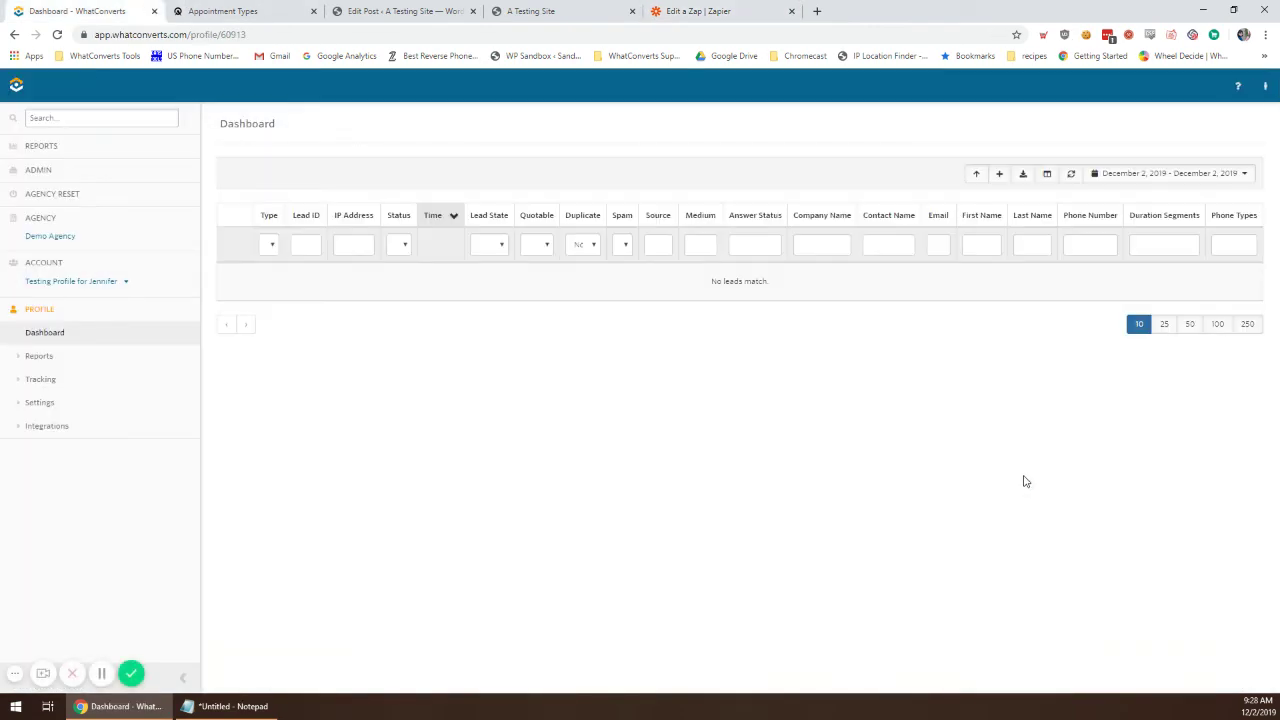
{"action": "left_click", "coordinate": [185, 34]}
{"action": "key", "text": "Return"}
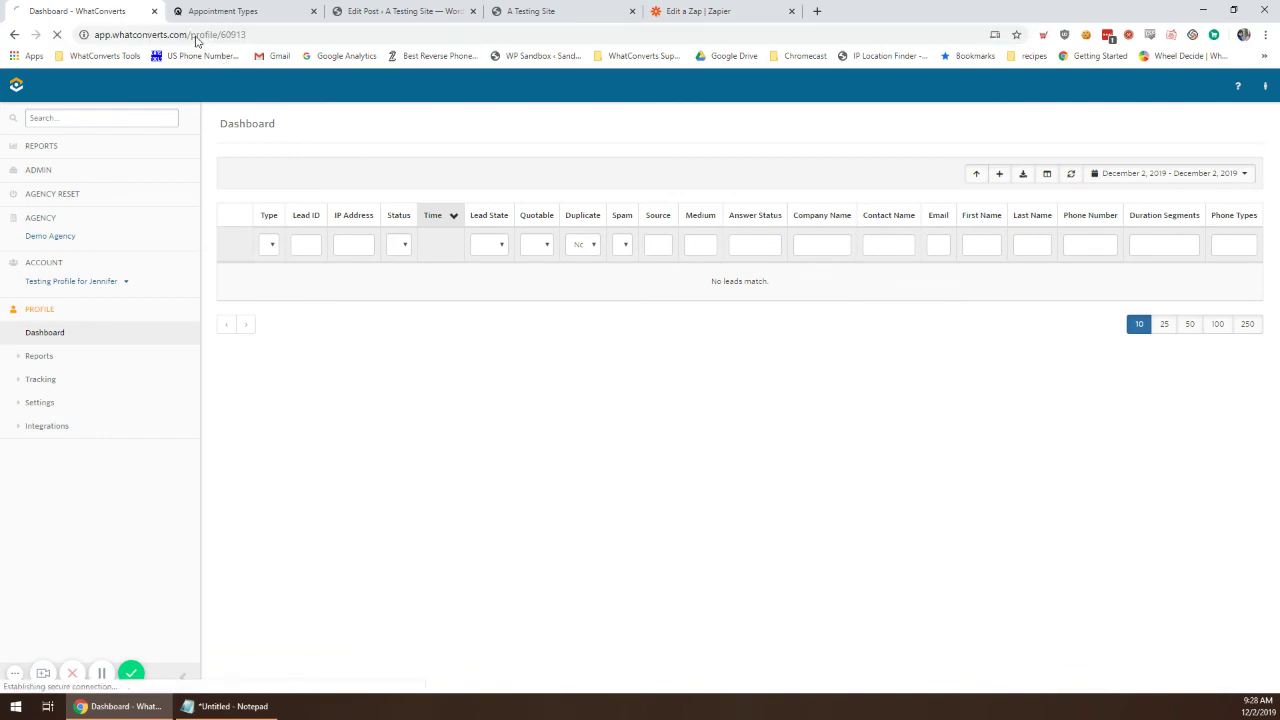
{"action": "left_click", "coordinate": [651, 250]}
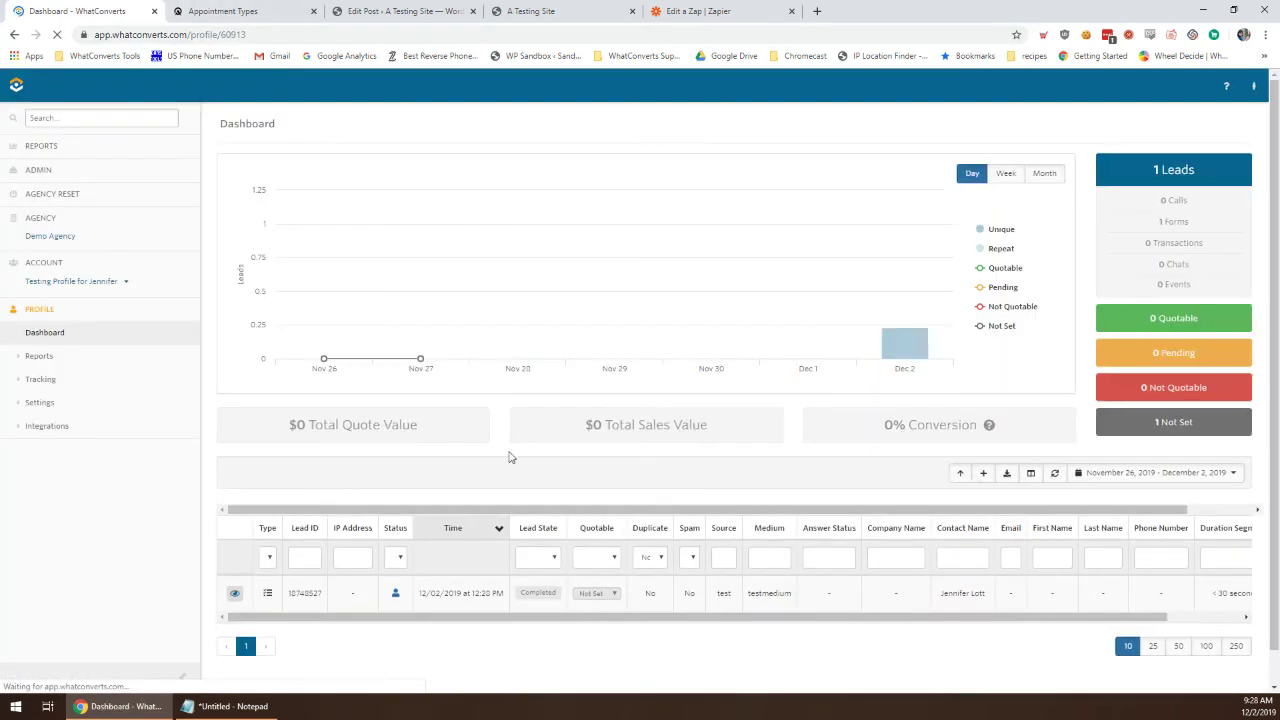
{"action": "left_click_drag", "start_coordinate": [683, 617], "coordinate": [440, 617]}
{"action": "left_click", "coordinate": [235, 593]}
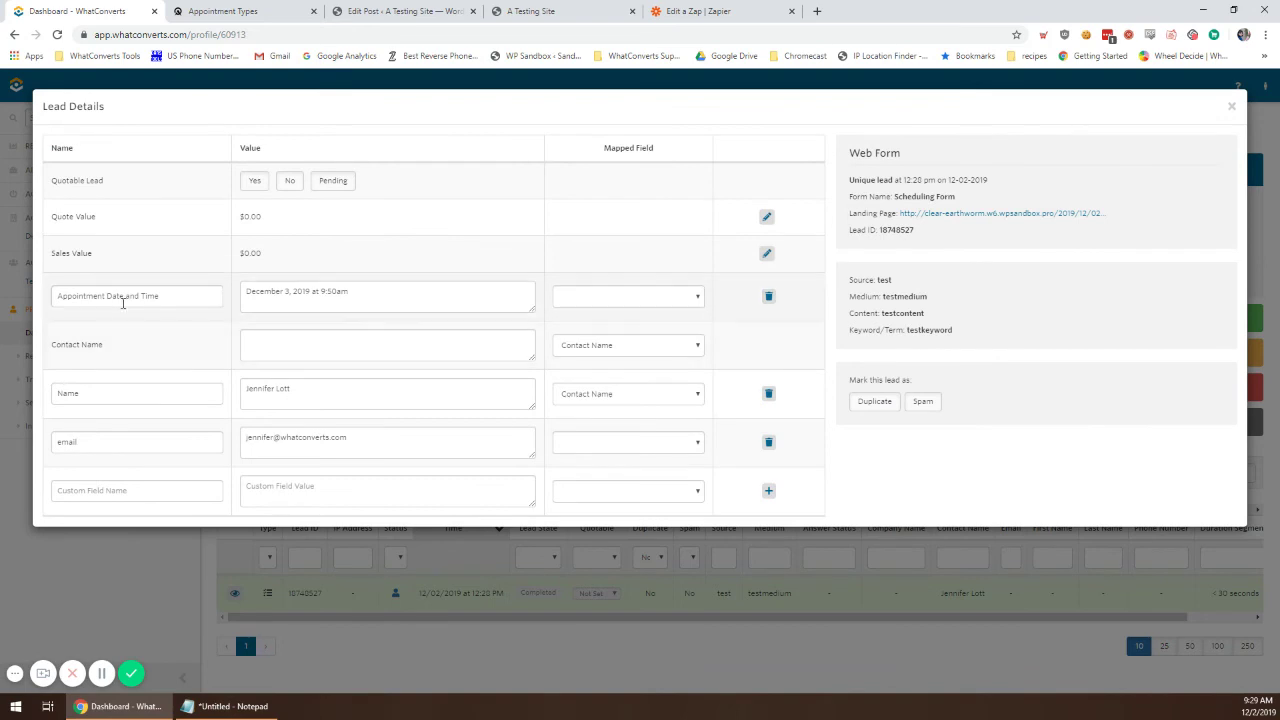
Step: Check the lead's appointment date and time, name, e-mail, source, medium and content values
{"action": "left_click", "coordinate": [285, 294]}
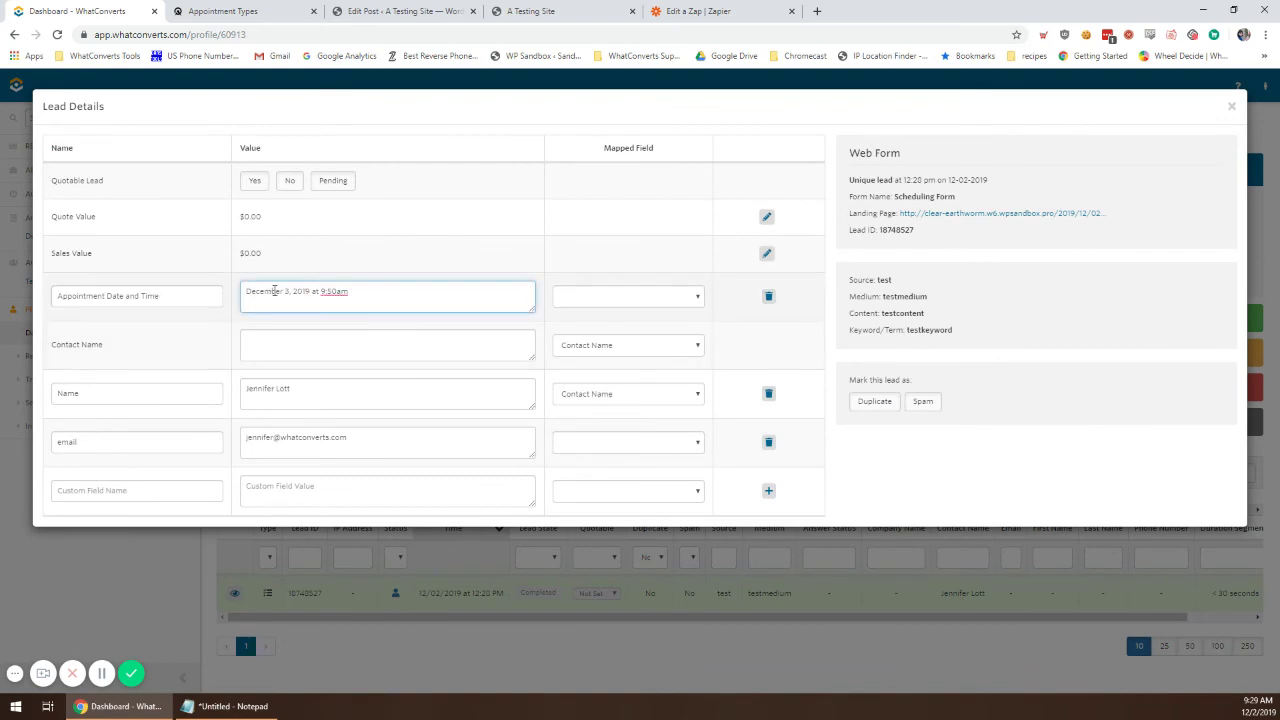
{"action": "left_click_drag", "start_coordinate": [274, 291], "coordinate": [312, 291]}
{"action": "left_click", "coordinate": [324, 291]}
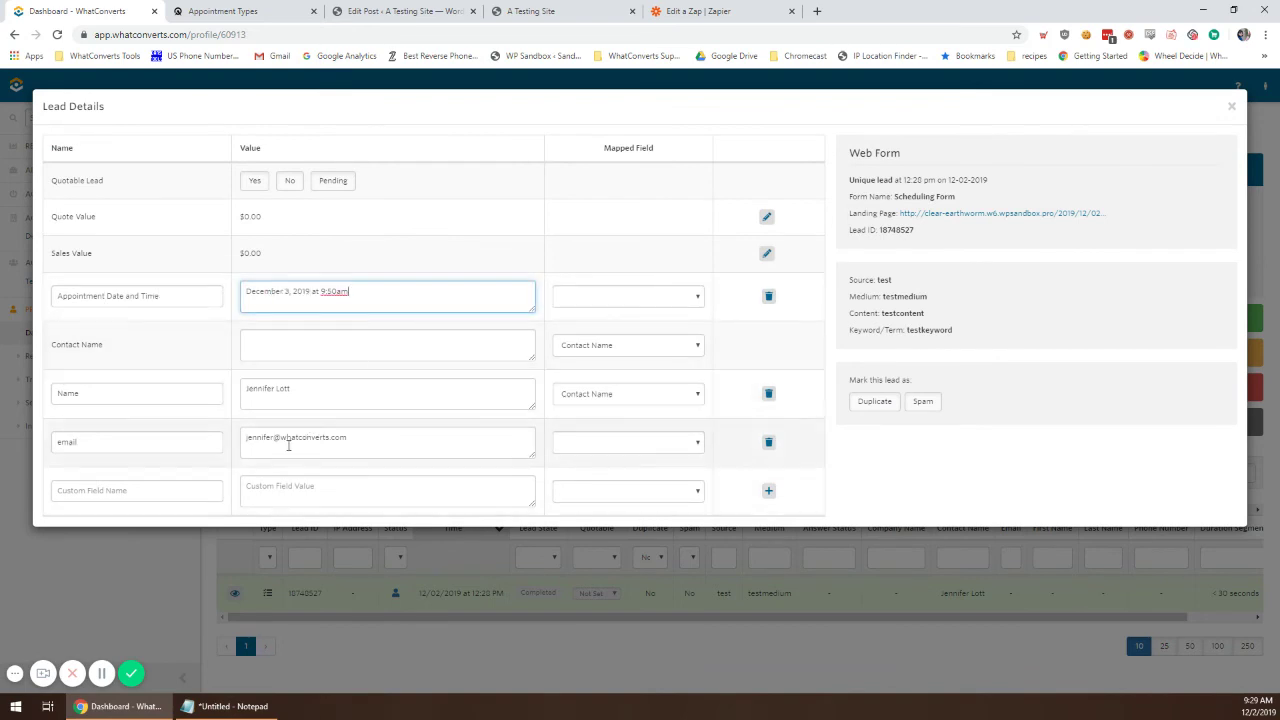
{"action": "left_click", "coordinate": [330, 384]}
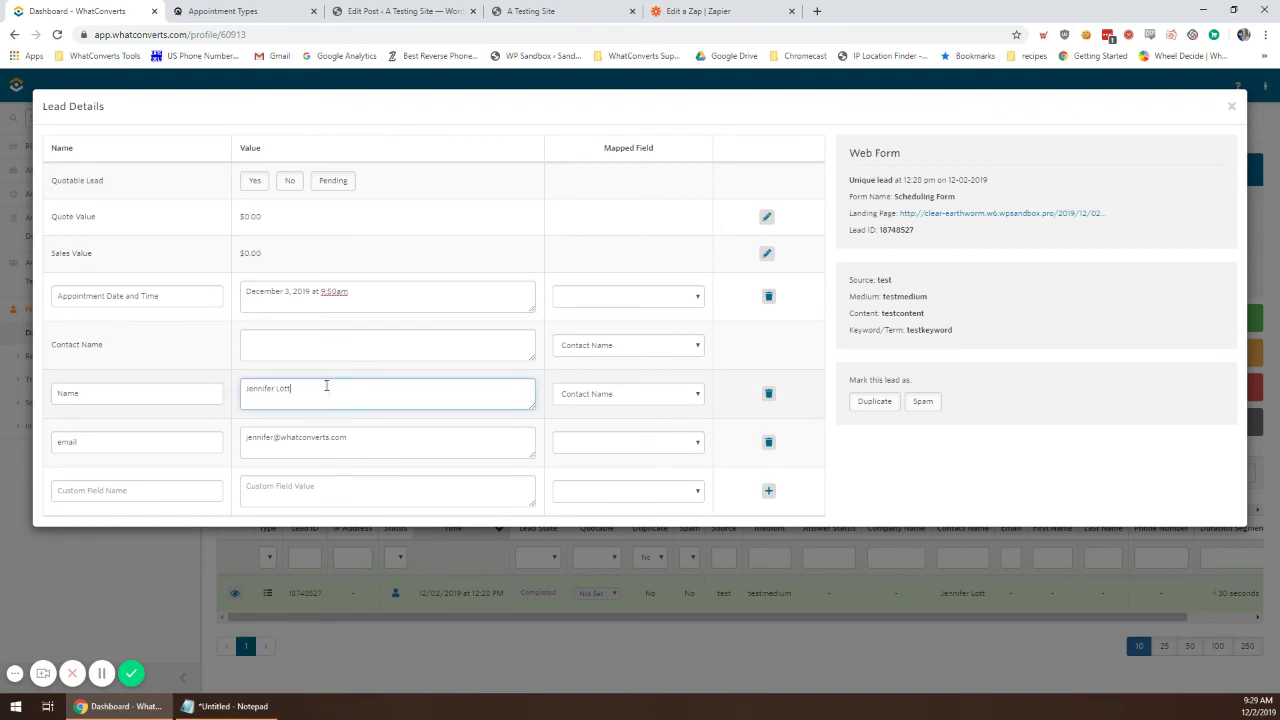
{"action": "left_click", "coordinate": [383, 450]}
{"action": "key", "text": "ctrl+a"}
{"action": "left_click", "coordinate": [885, 280]}
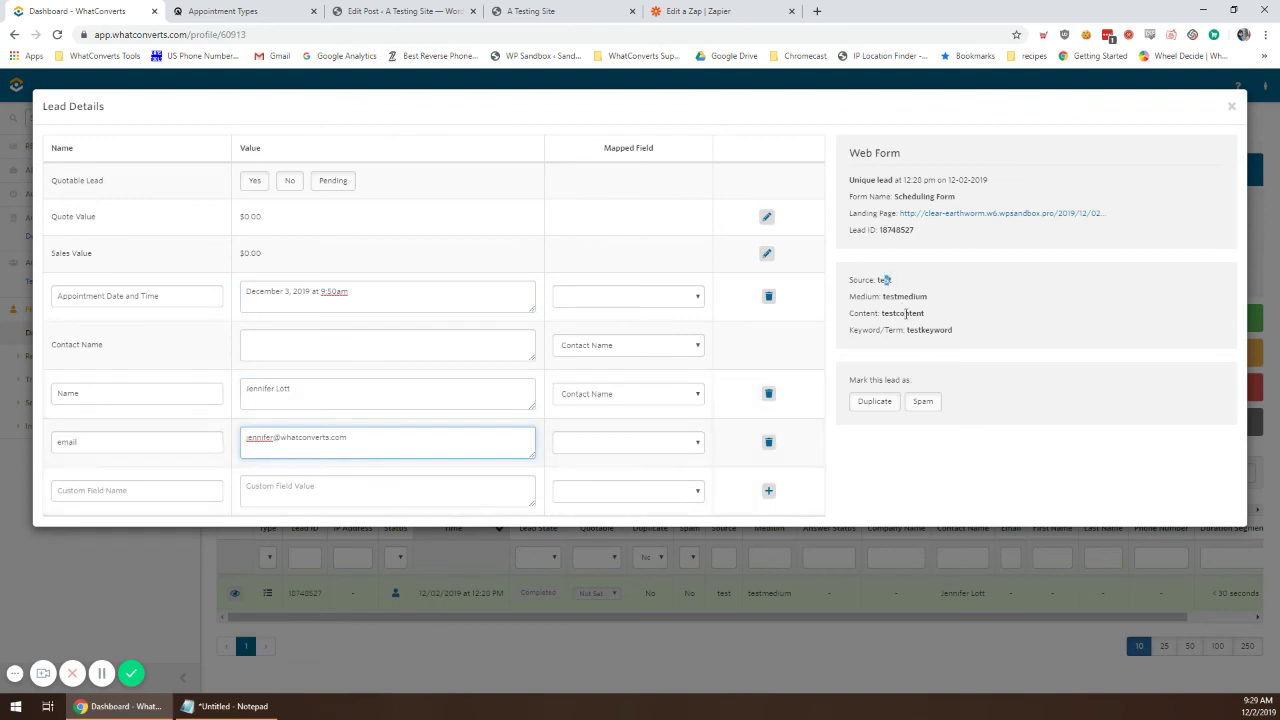
{"action": "left_click_drag", "start_coordinate": [954, 349], "coordinate": [851, 277]}
{"action": "left_click", "coordinate": [870, 278]}
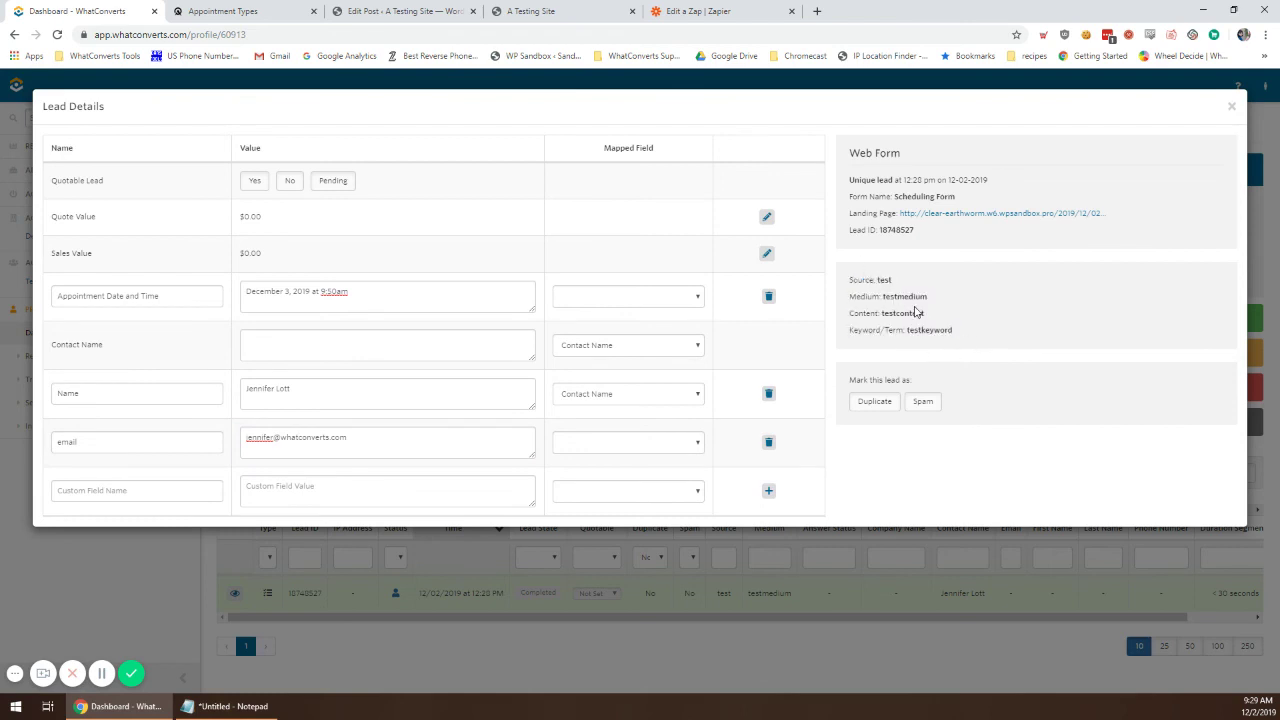
{"action": "left_click_drag", "start_coordinate": [857, 300], "coordinate": [921, 359]}
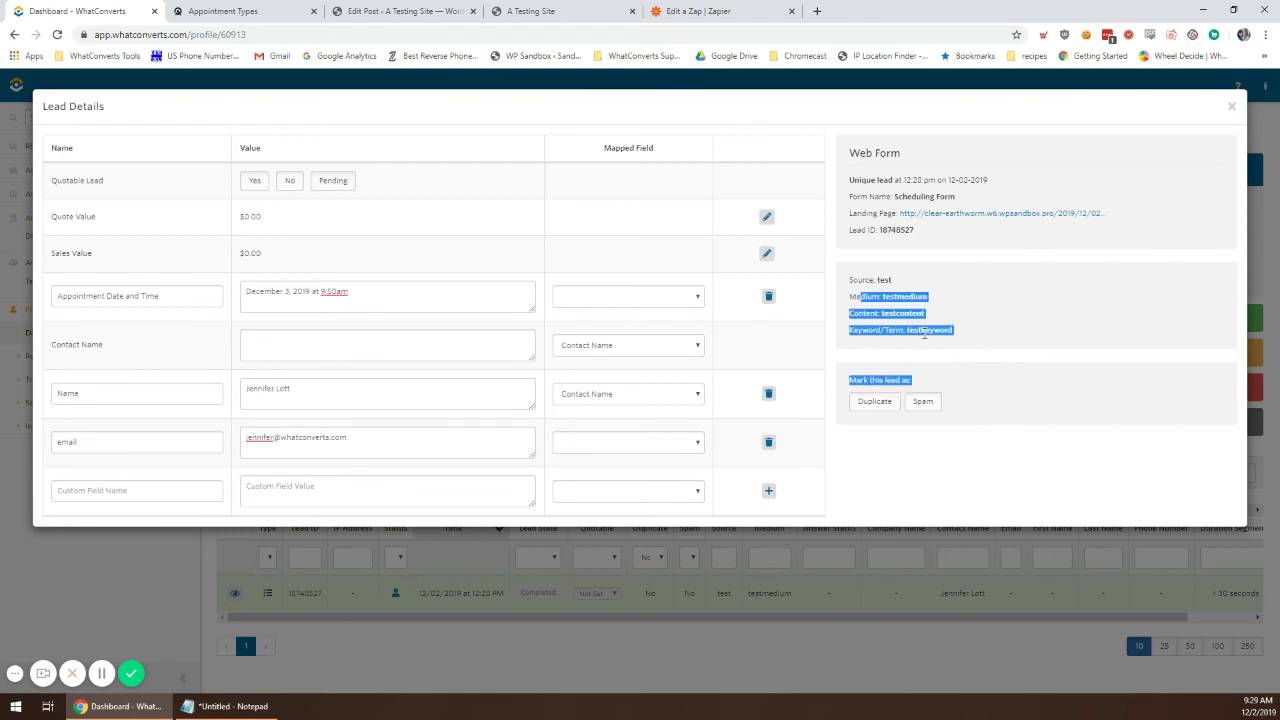
{"action": "left_click", "coordinate": [925, 340]}
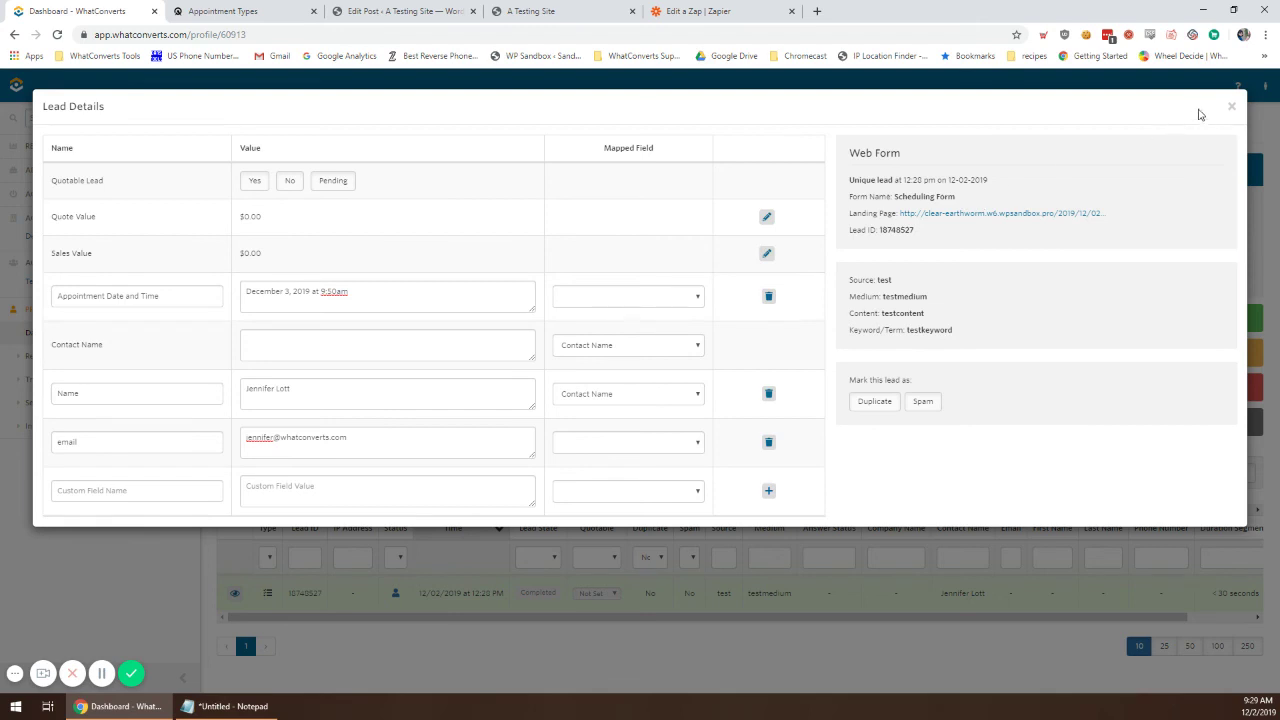
Step: Turn on the Zap from the Zapier editor
{"action": "left_click", "coordinate": [722, 11]}
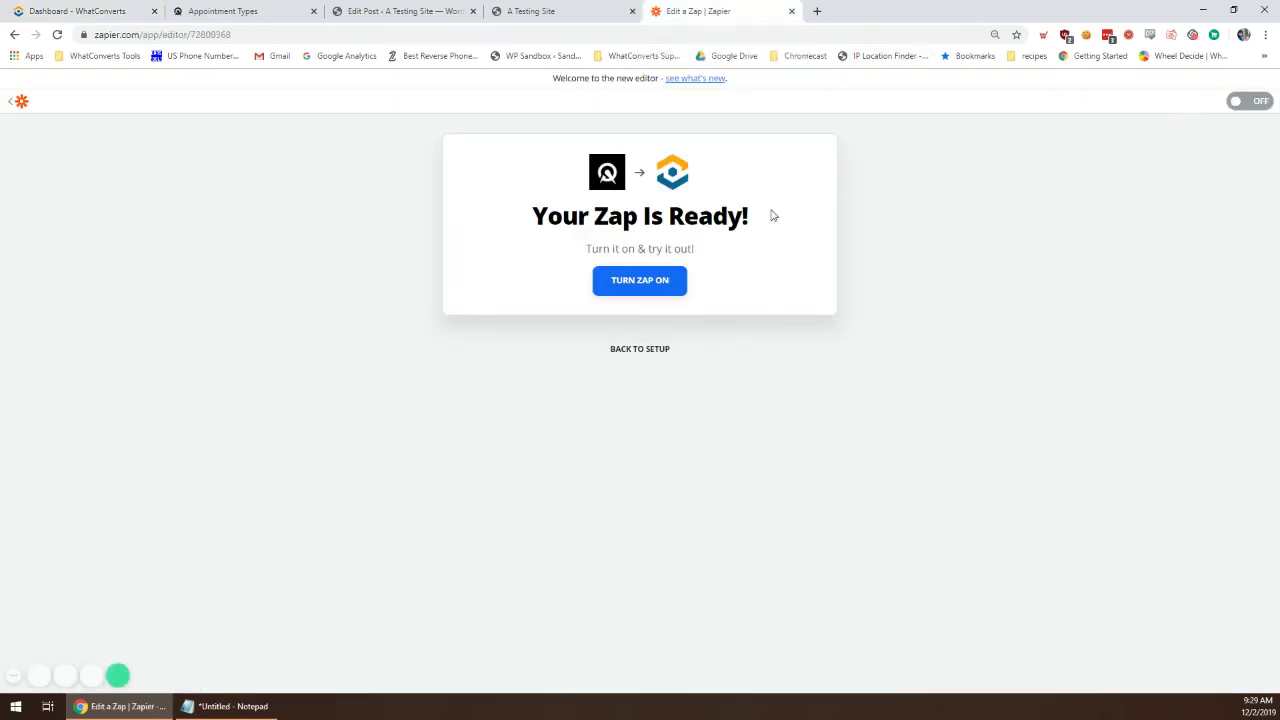
{"action": "left_click", "coordinate": [1258, 102]}
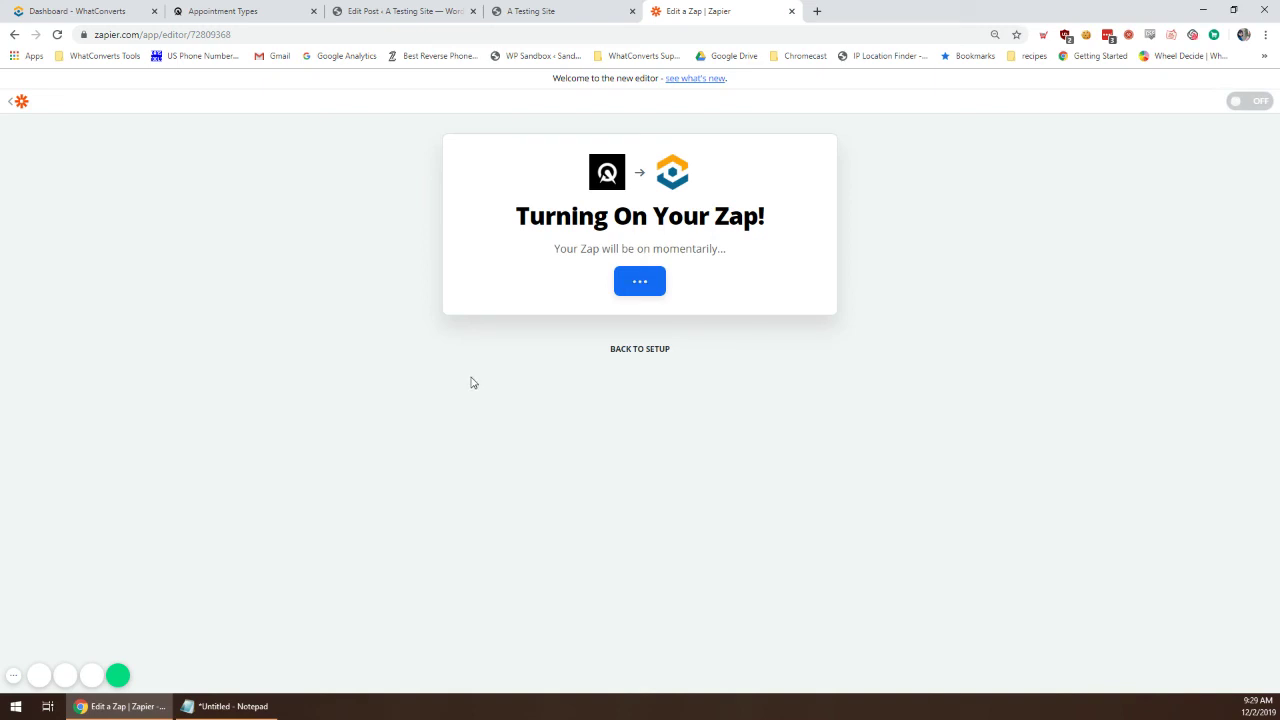
Step: Replace the booking page's UTM parameters with NewSource, NewMedium, NewCamp, NewContent and NewKeyword values
{"action": "left_click", "coordinate": [521, 12]}
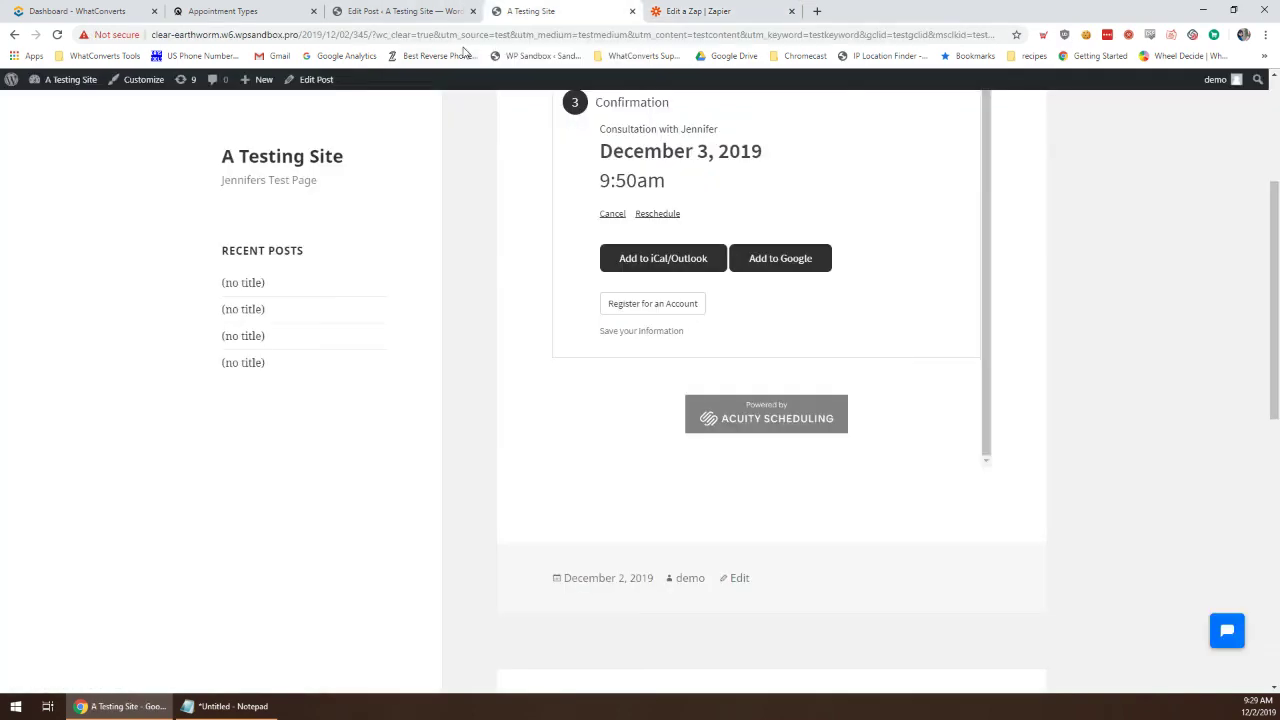
{"action": "scroll", "coordinate": [640, 314], "scroll_direction": "up", "scroll_amount": 5}
{"action": "left_click", "coordinate": [415, 35]}
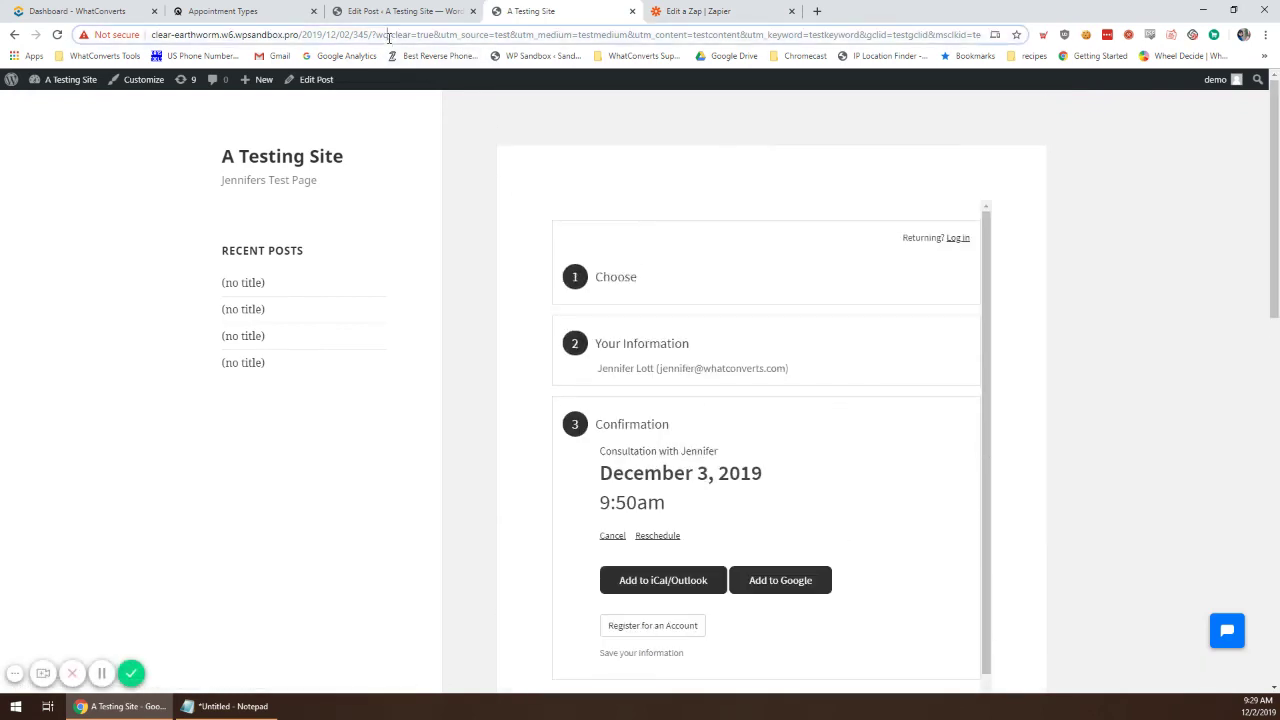
{"action": "left_click", "coordinate": [381, 35]}
{"action": "left_click_drag", "start_coordinate": [436, 35], "coordinate": [1122, 66]}
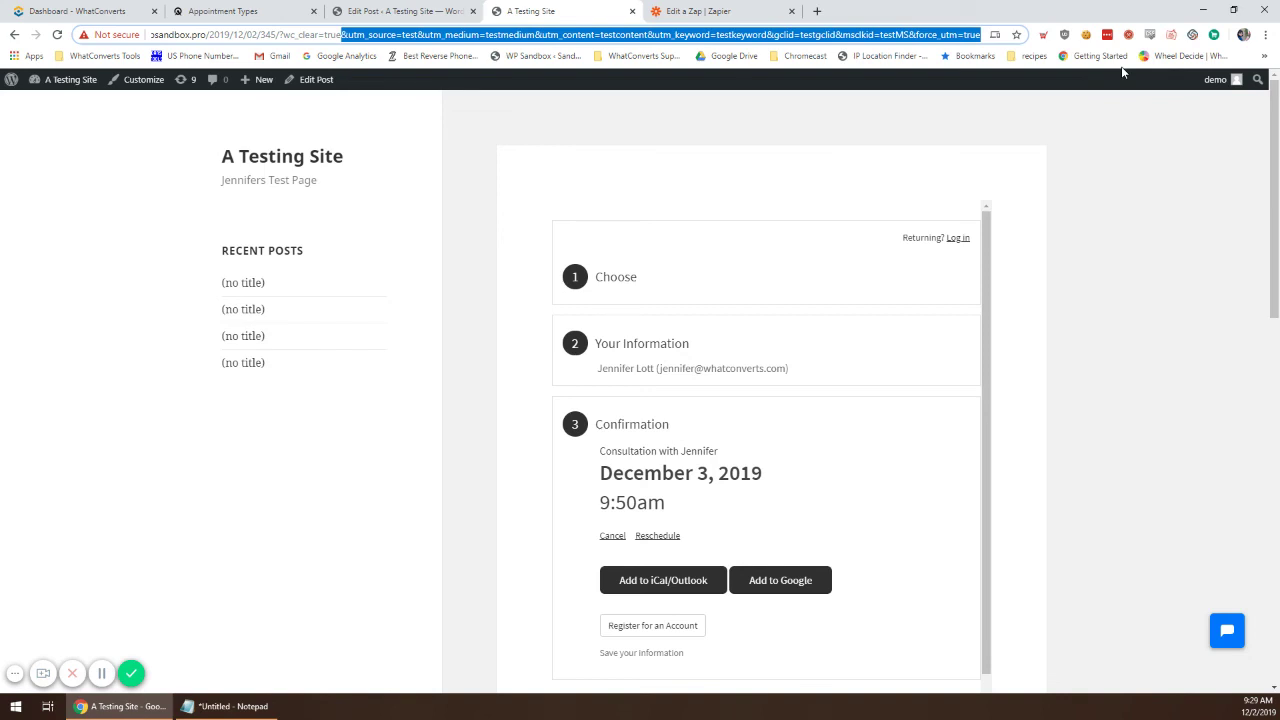
{"action": "key", "text": "BackSpace"}
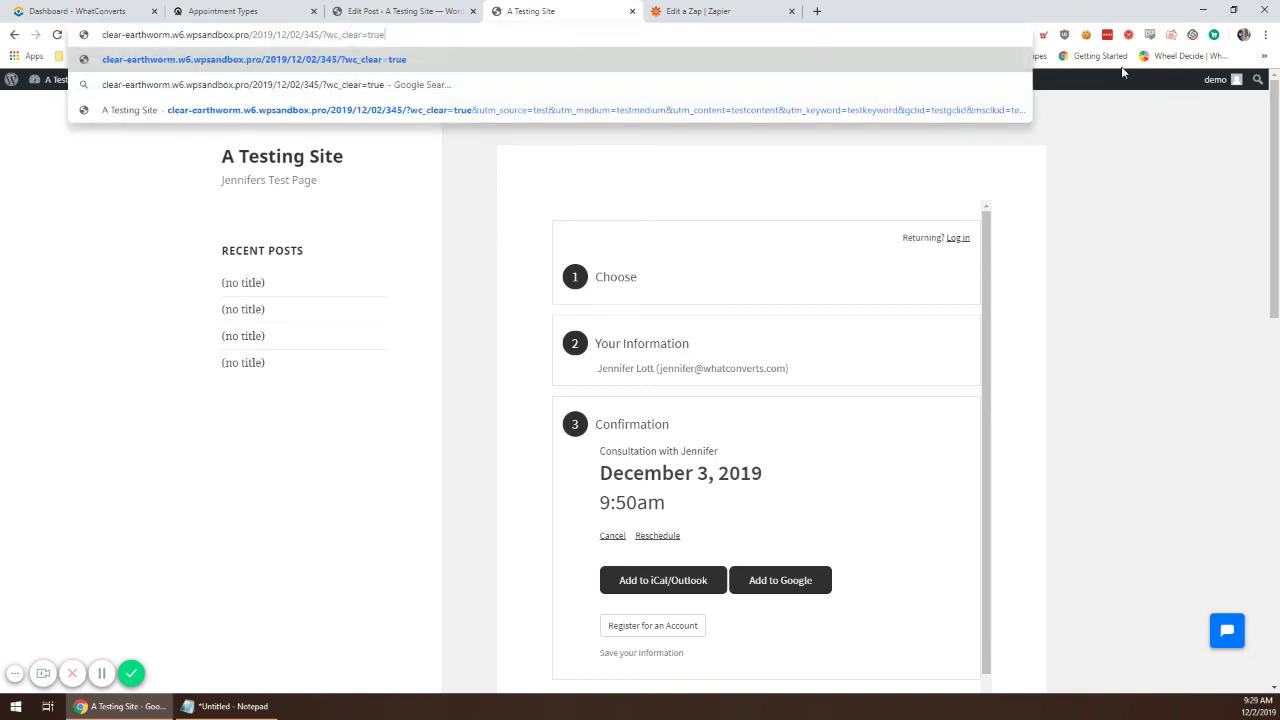
{"action": "type", "text": "&utm_"}
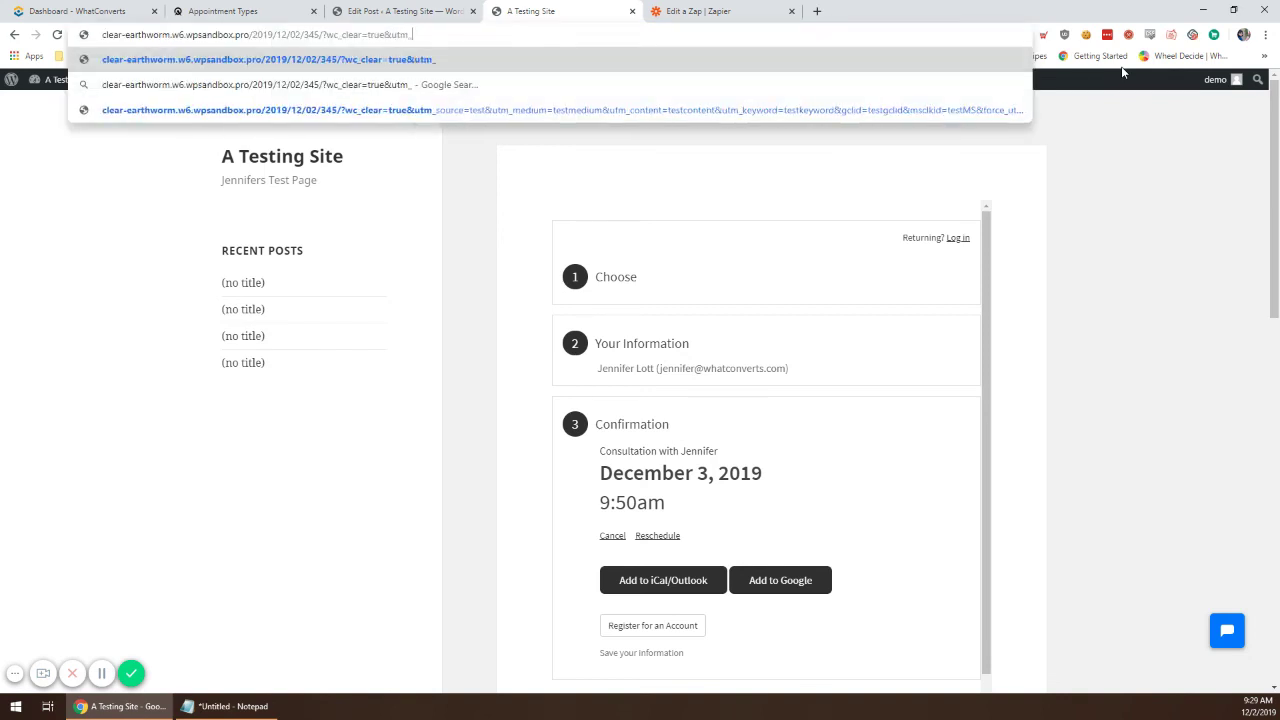
{"action": "type", "text": "source=new"}
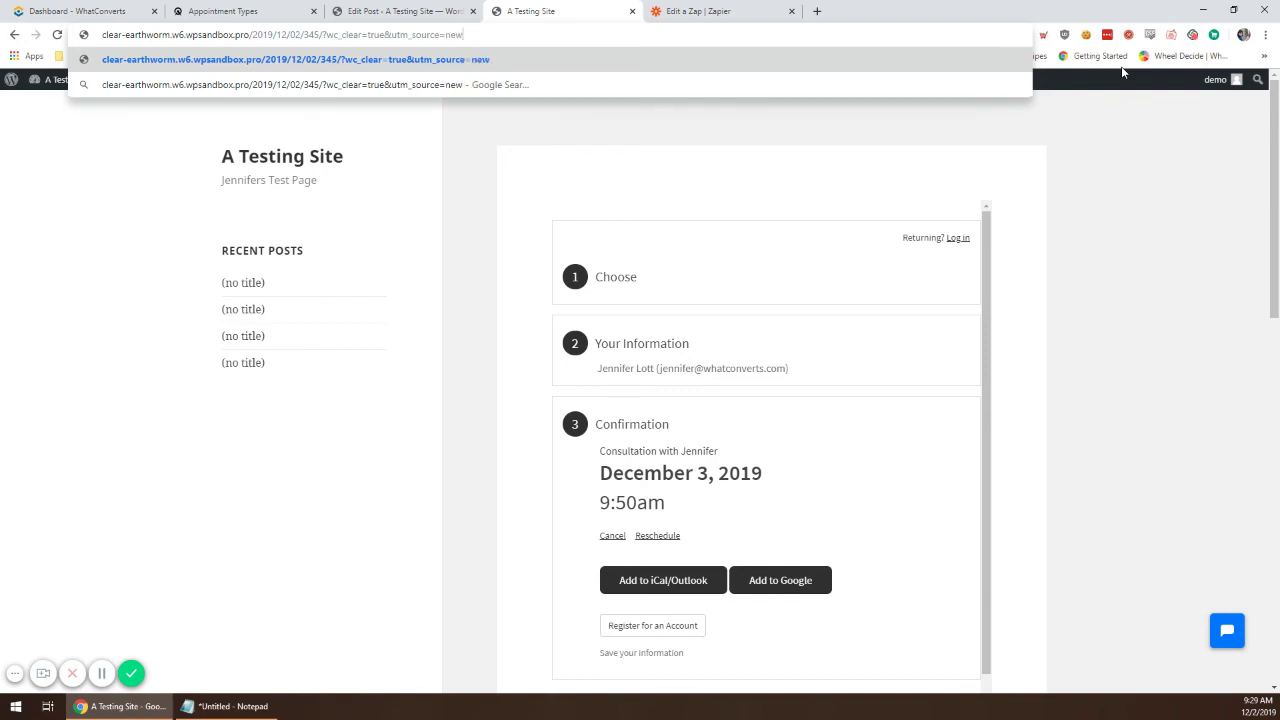
{"action": "key", "text": "BackSpace"}
{"action": "key", "text": "BackSpace"}
{"action": "key", "text": "BackSpace"}
{"action": "type", "text": "NewSource&utm_"}
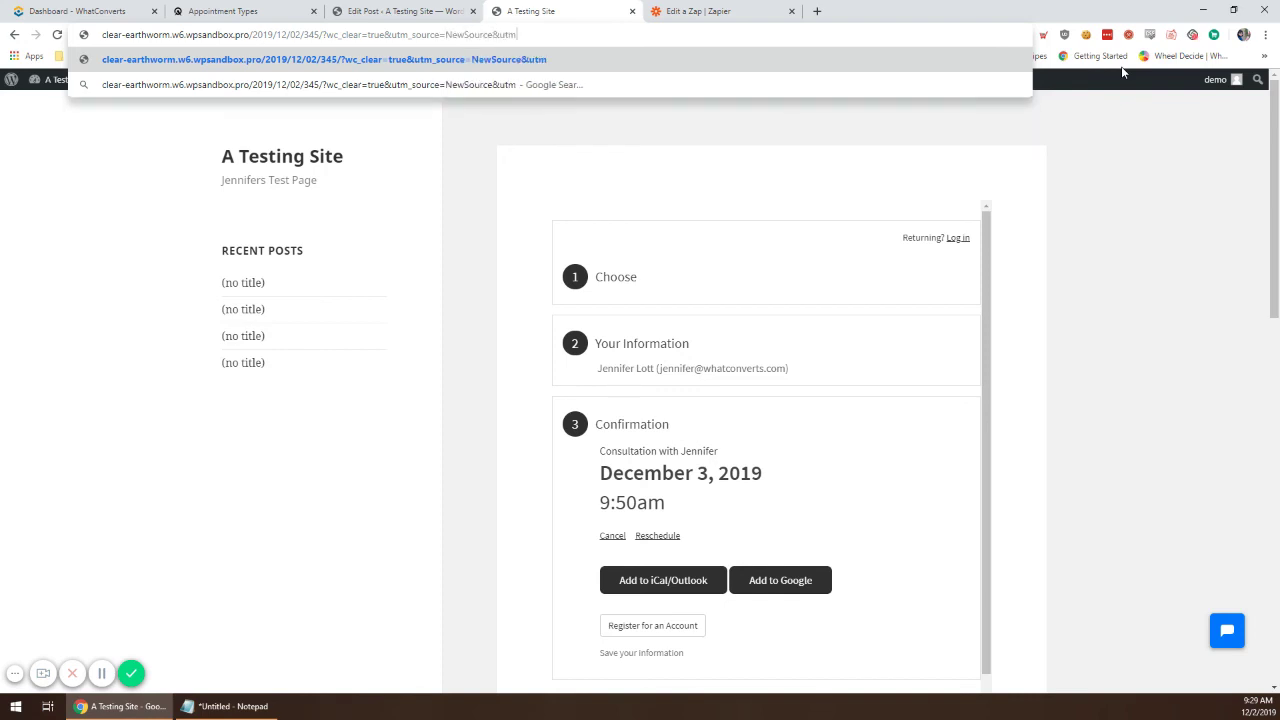
{"action": "type", "text": "medium="}
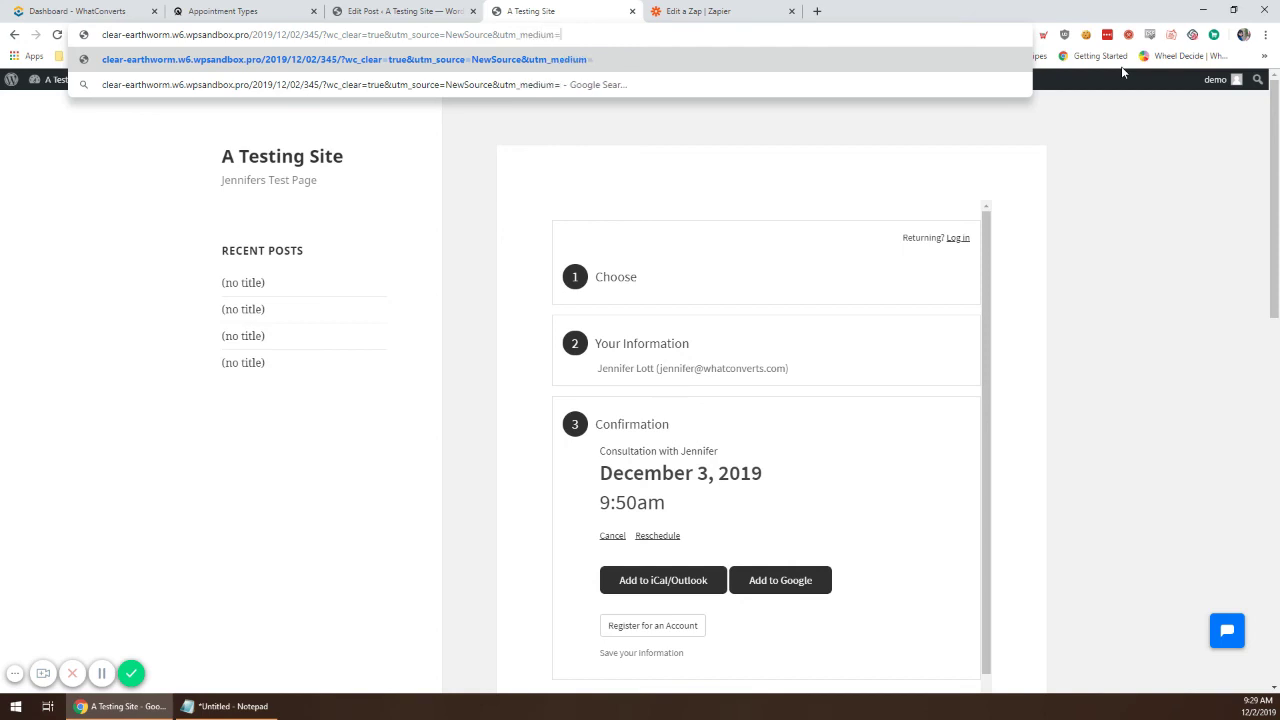
{"action": "type", "text": "NewMedium"}
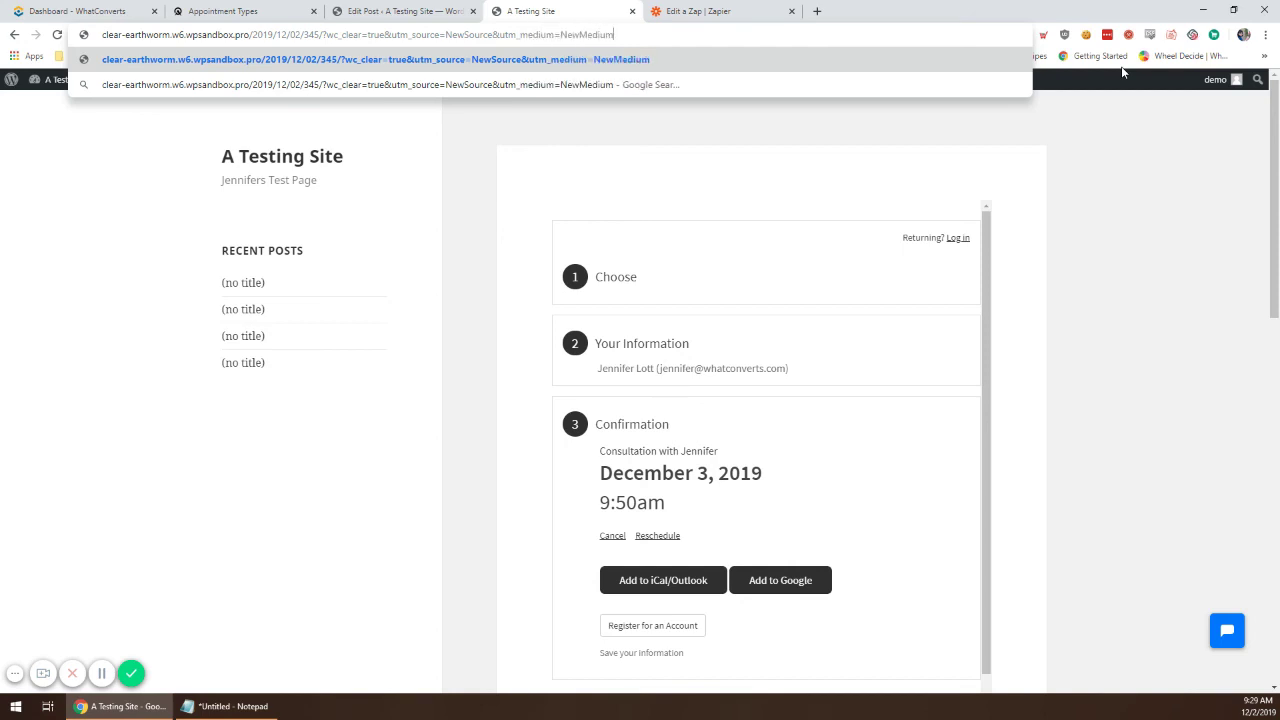
{"action": "type", "text": "&utm_ca"}
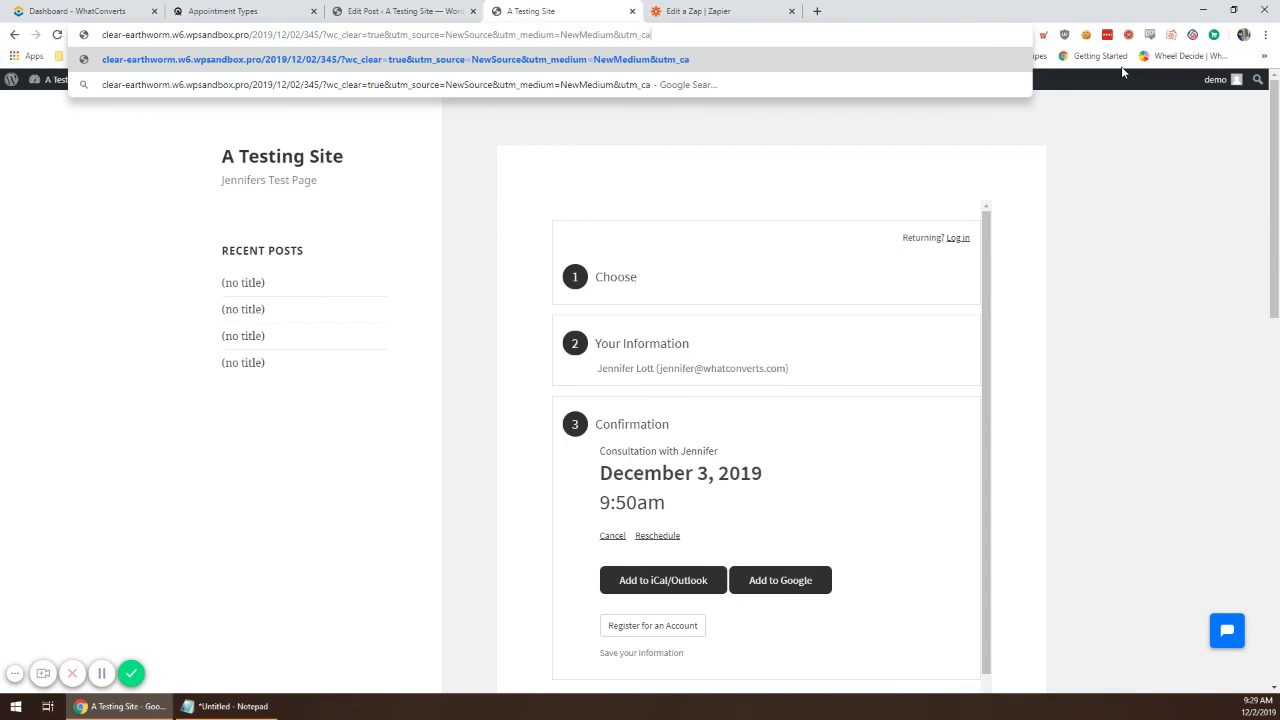
{"action": "type", "text": "mpaign"}
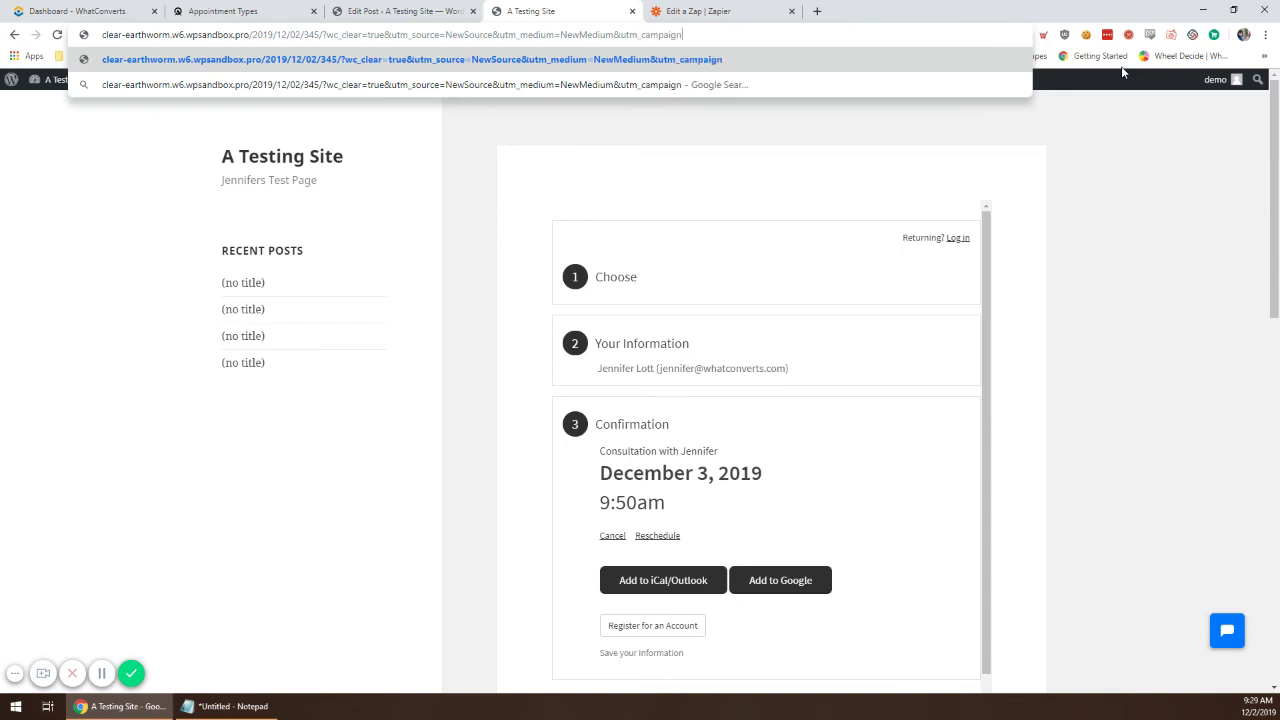
{"action": "type", "text": "=NewCamp"}
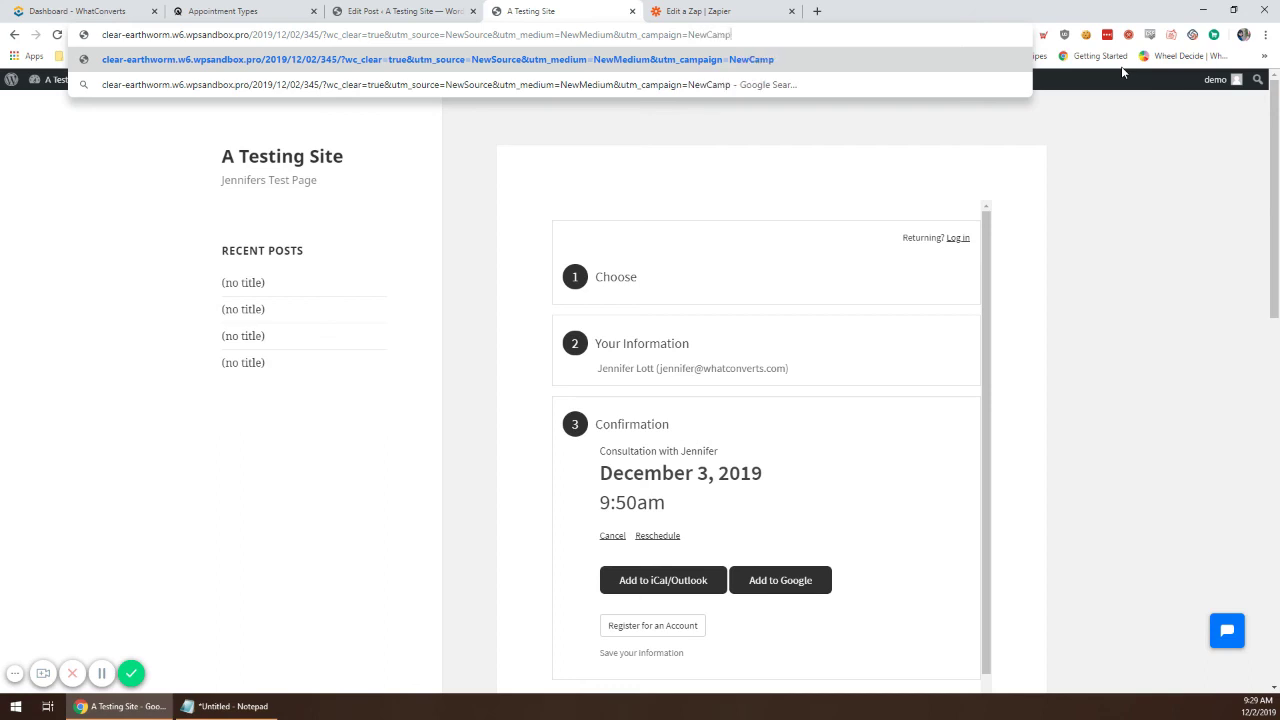
{"action": "type", "text": "&utm"}
{"action": "type", "text": "_"}
{"action": "type", "text": "con"}
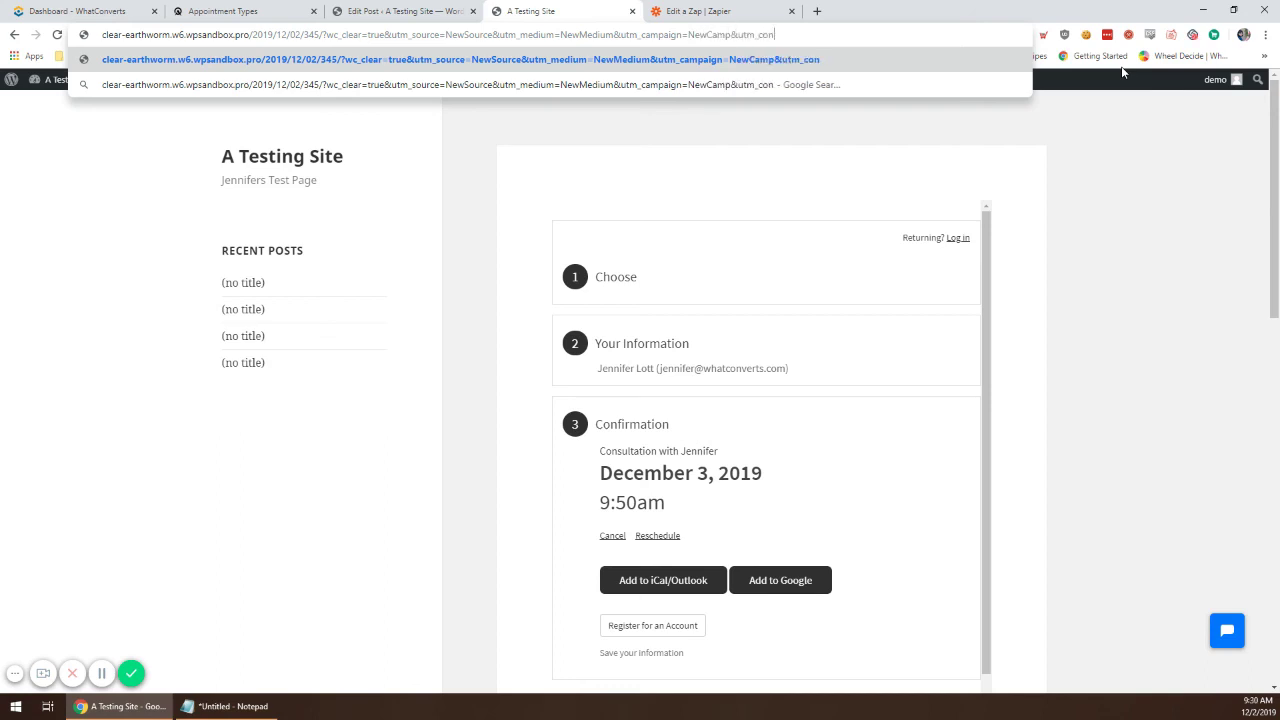
{"action": "type", "text": "tent=NewC"}
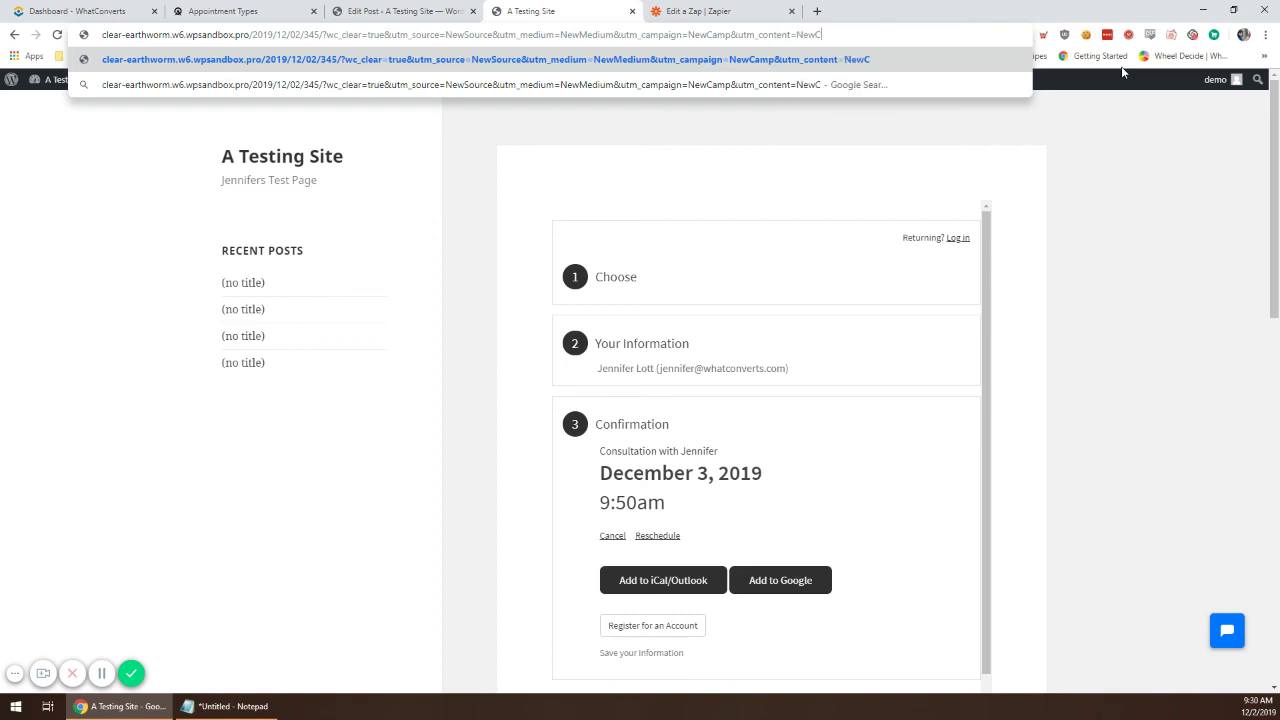
{"action": "type", "text": "ontent&utm_"}
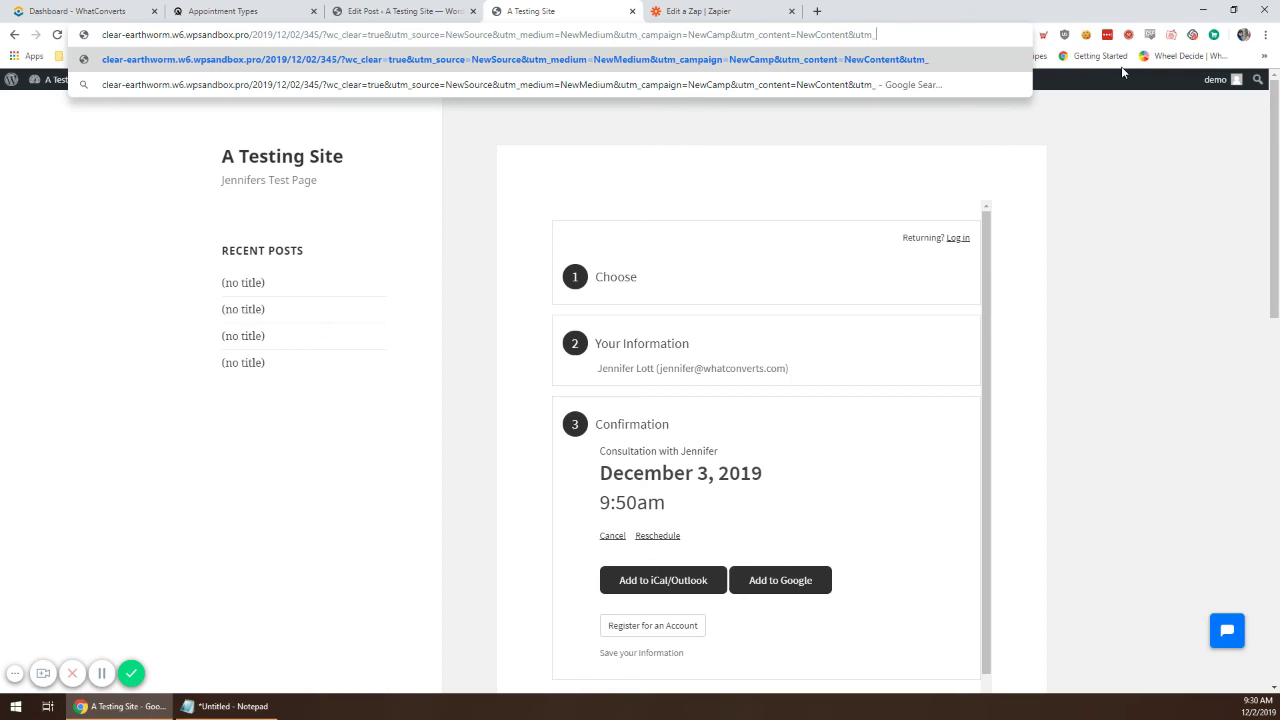
{"action": "type", "text": "keyword="}
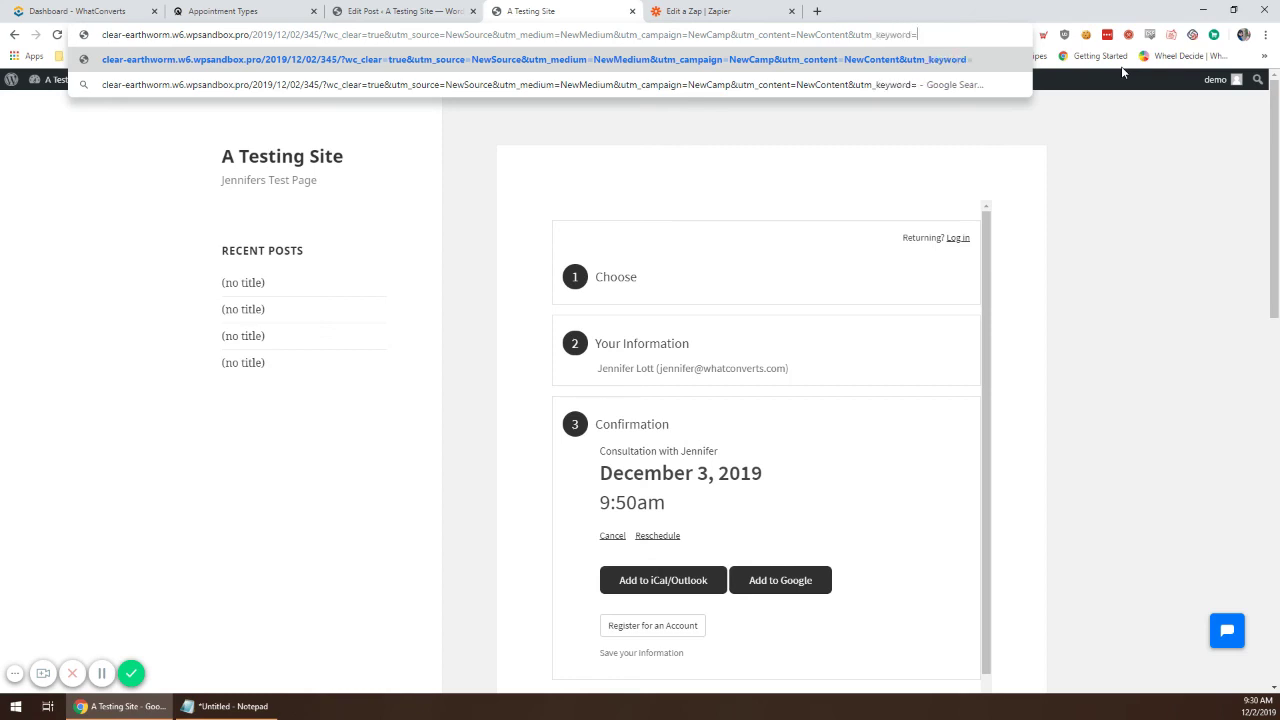
{"action": "type", "text": "NewKeywo"}
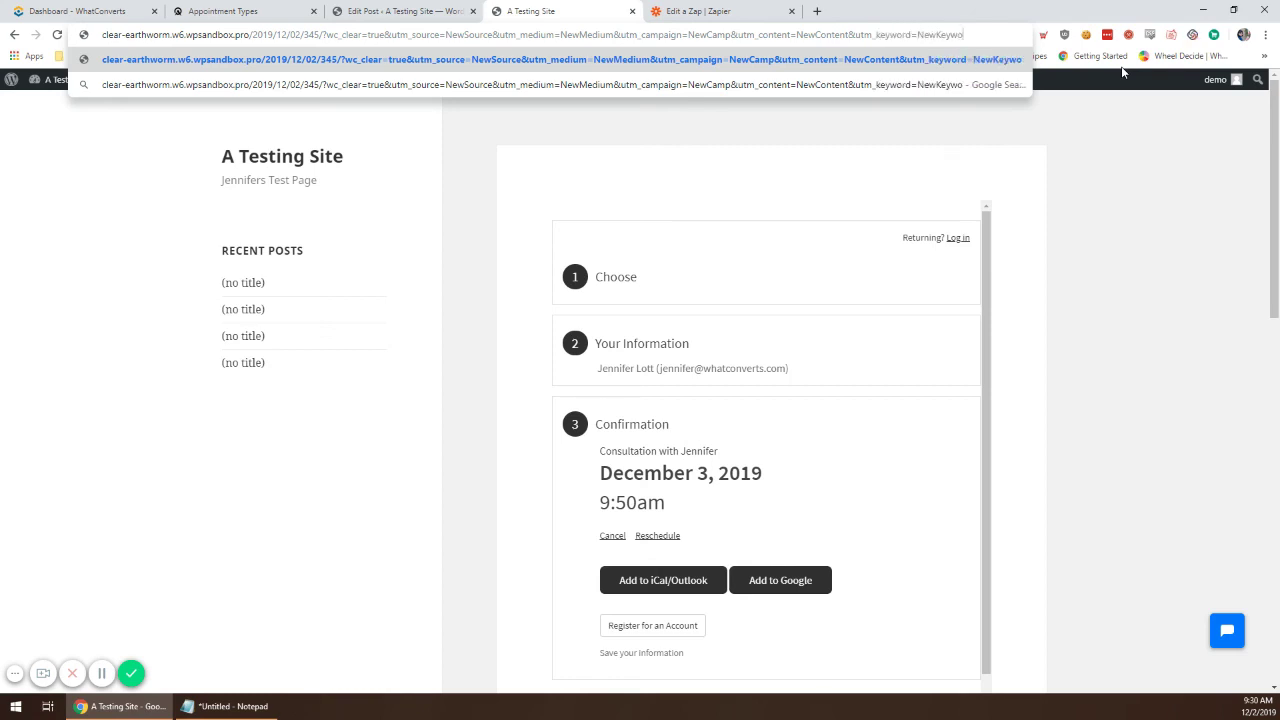
{"action": "type", "text": "rd&gclid=New"}
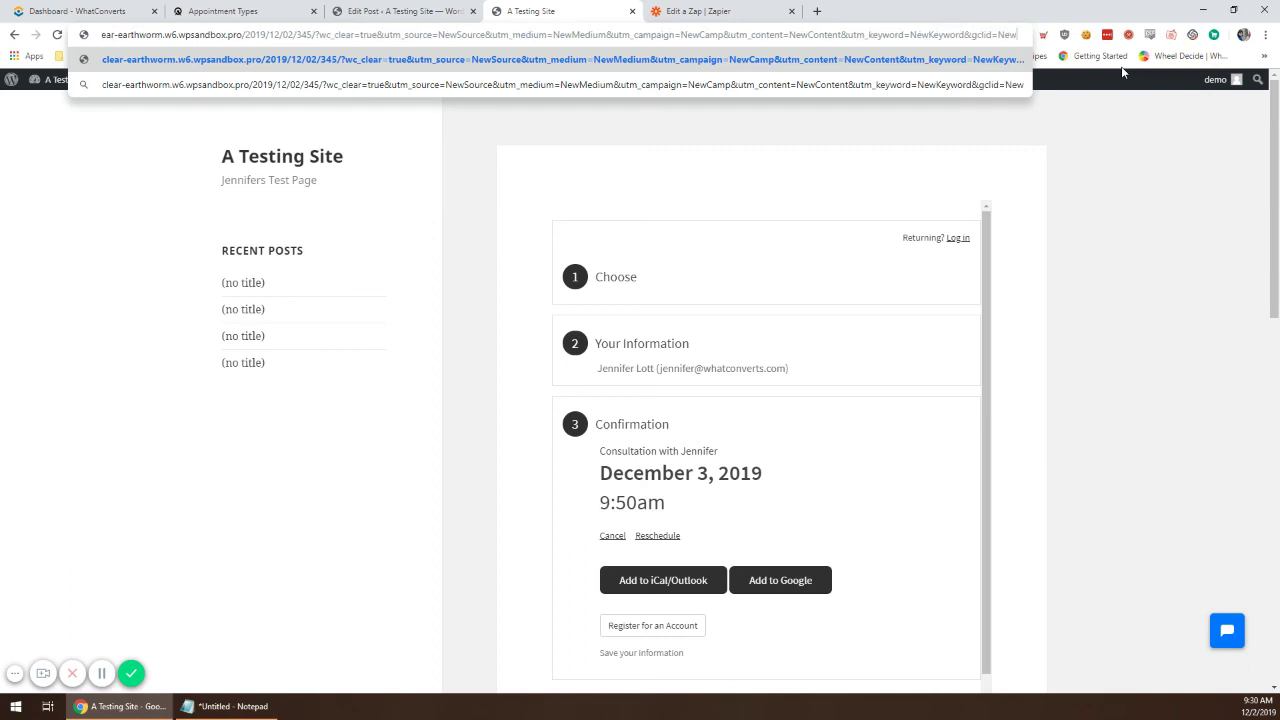
{"action": "type", "text": "&msclkid="}
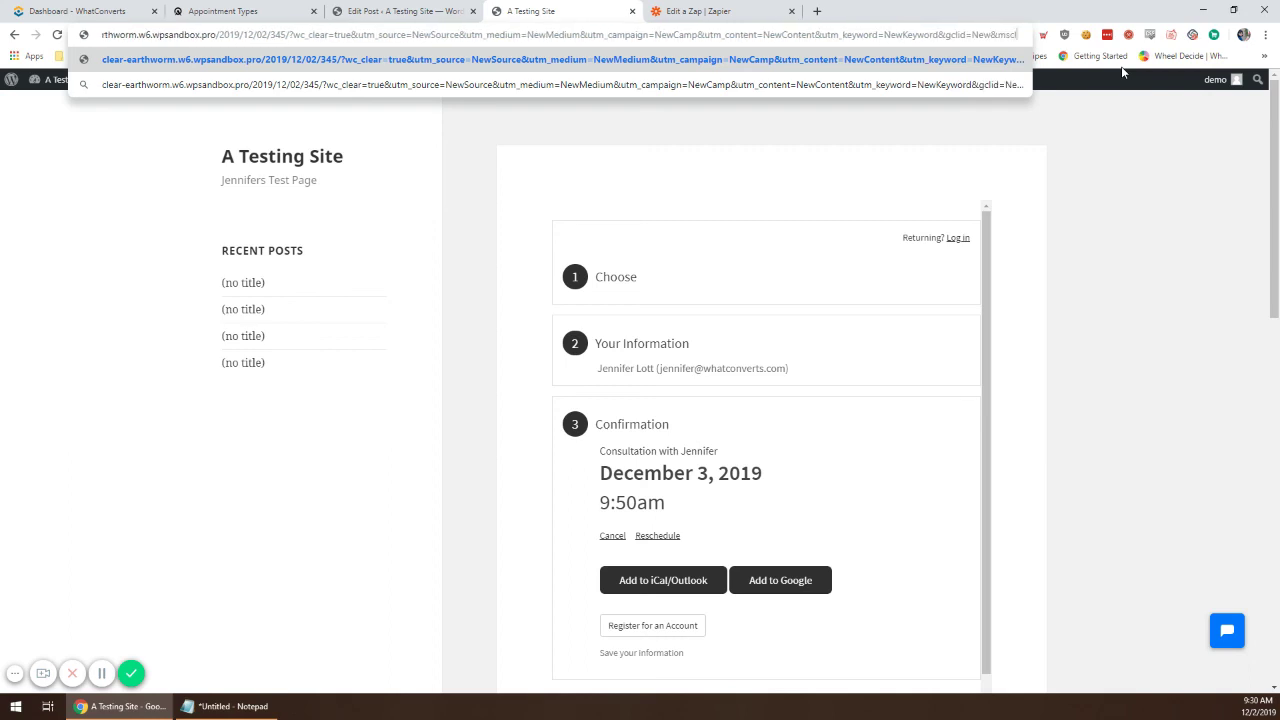
{"action": "type", "text": "New"}
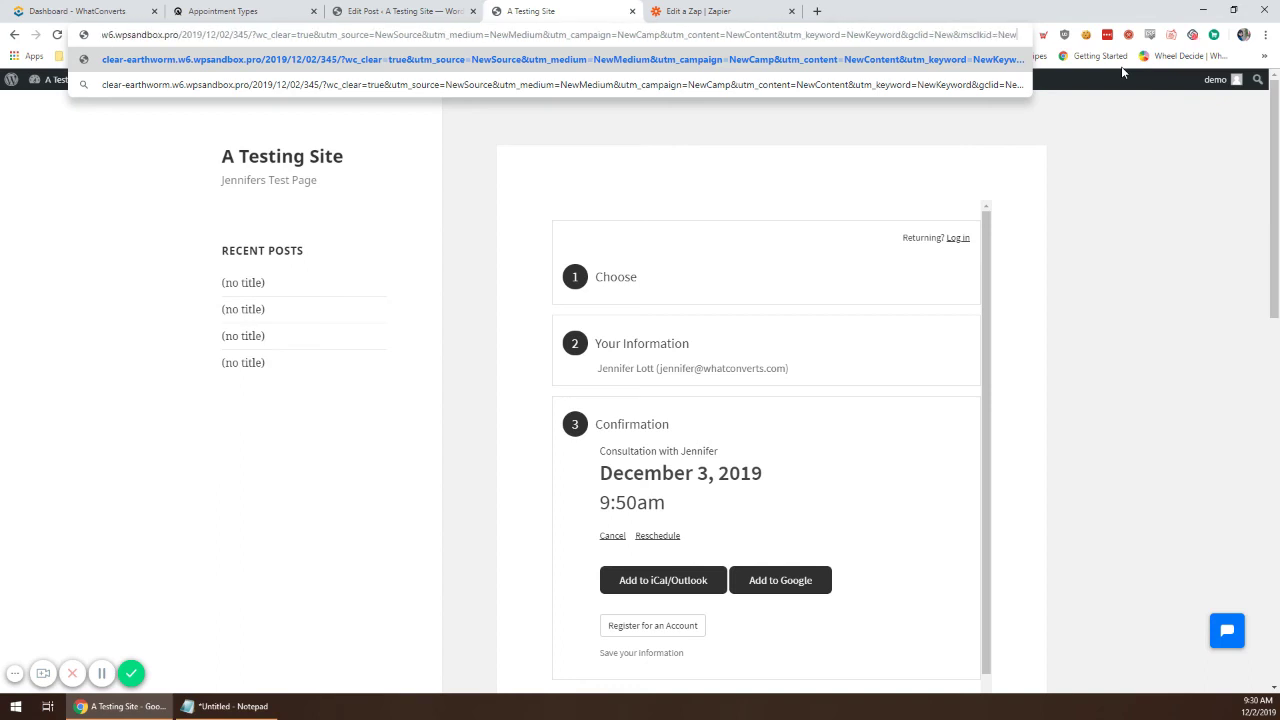
{"action": "type", "text": "&force_u"}
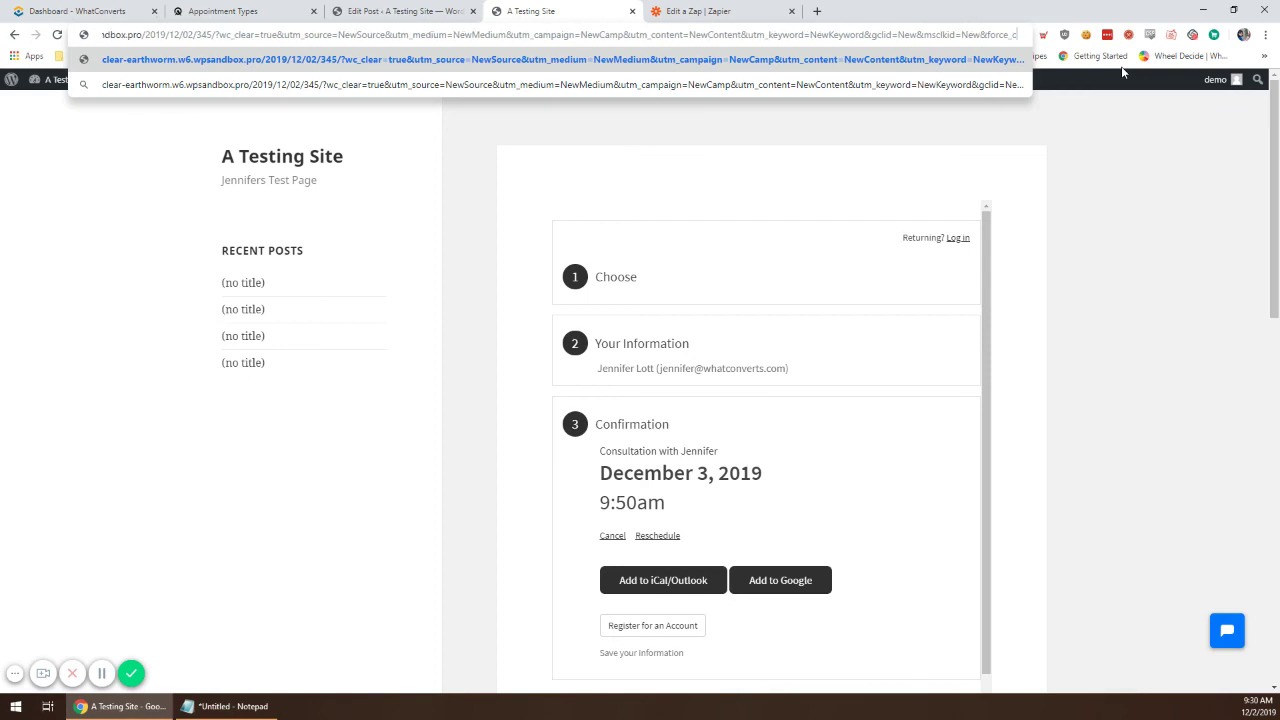
{"action": "type", "text": "tm=true"}
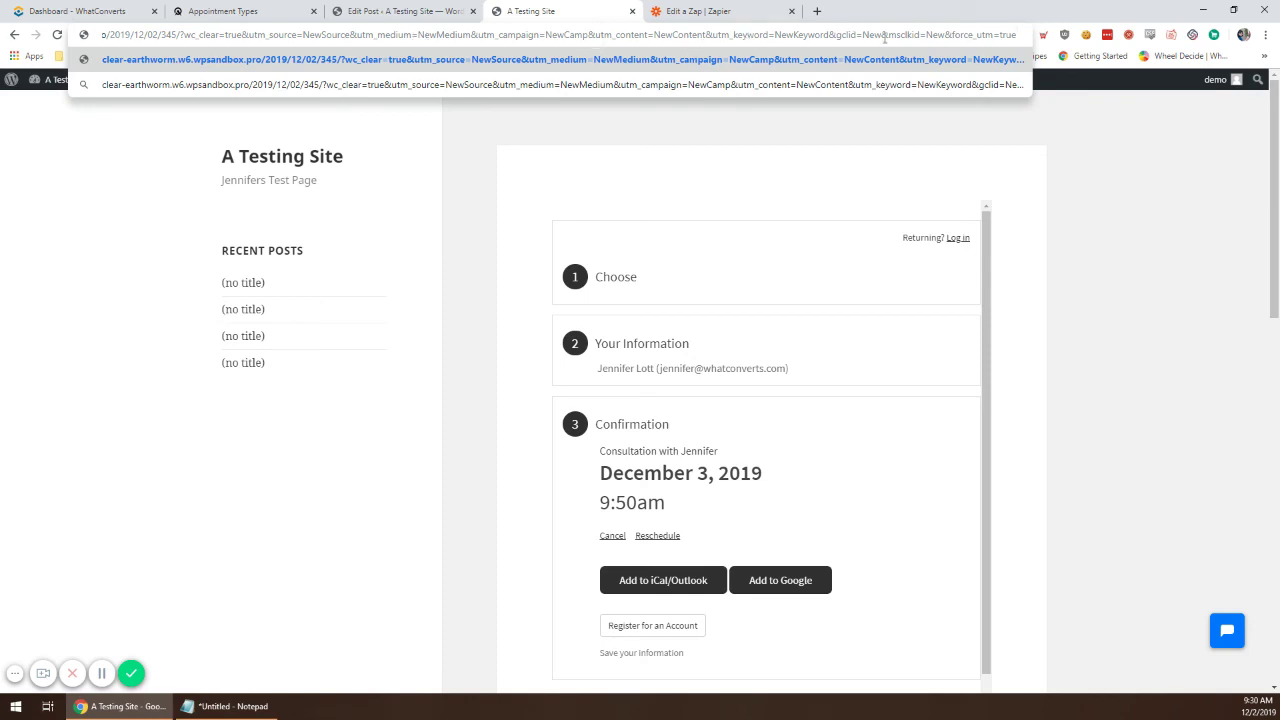
Step: Load the page with the new UTM values and choose the December 3 11:30am slot
{"action": "key", "text": "Return"}
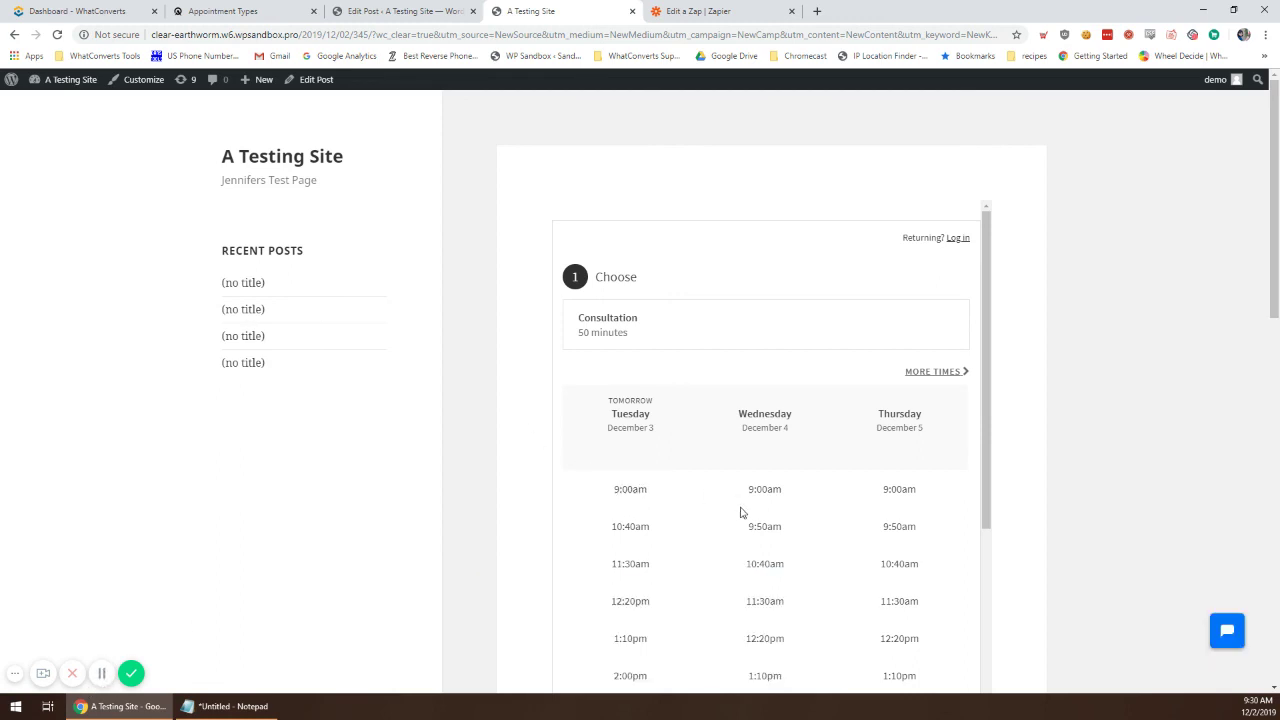
{"action": "scroll", "coordinate": [635, 470], "scroll_direction": "down", "scroll_amount": 1}
{"action": "left_click", "coordinate": [632, 432]}
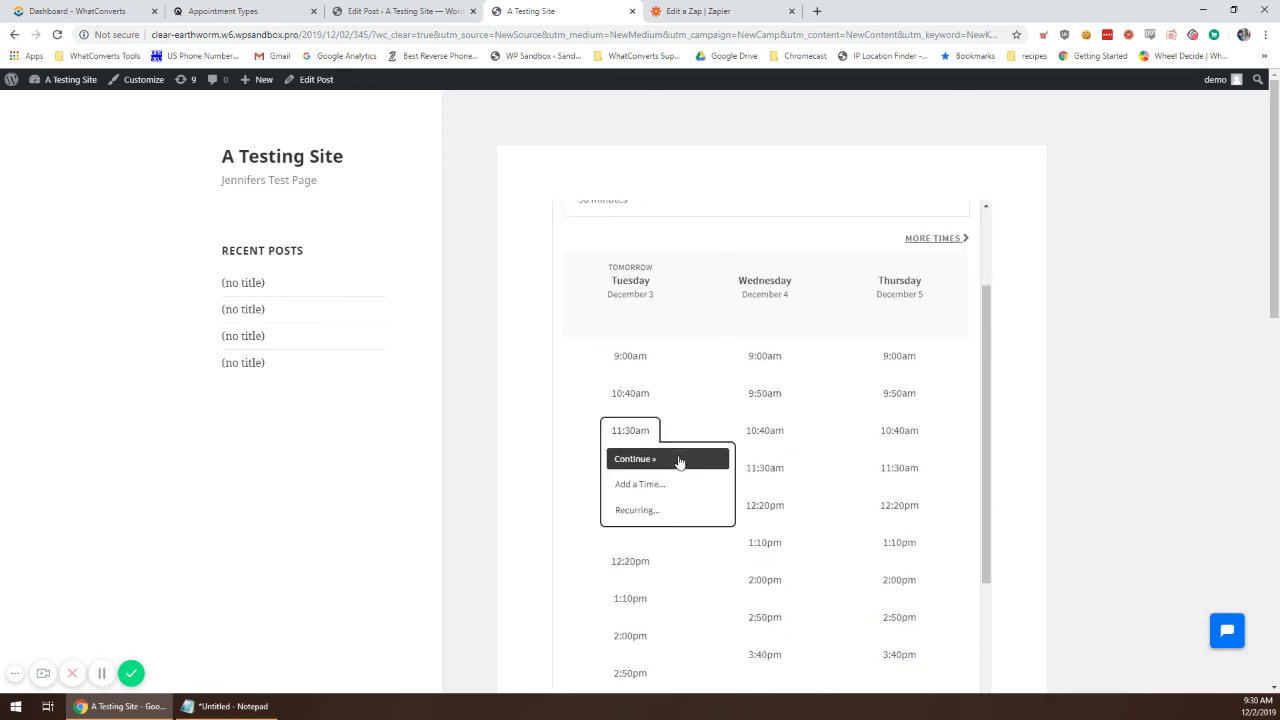
{"action": "left_click", "coordinate": [672, 459]}
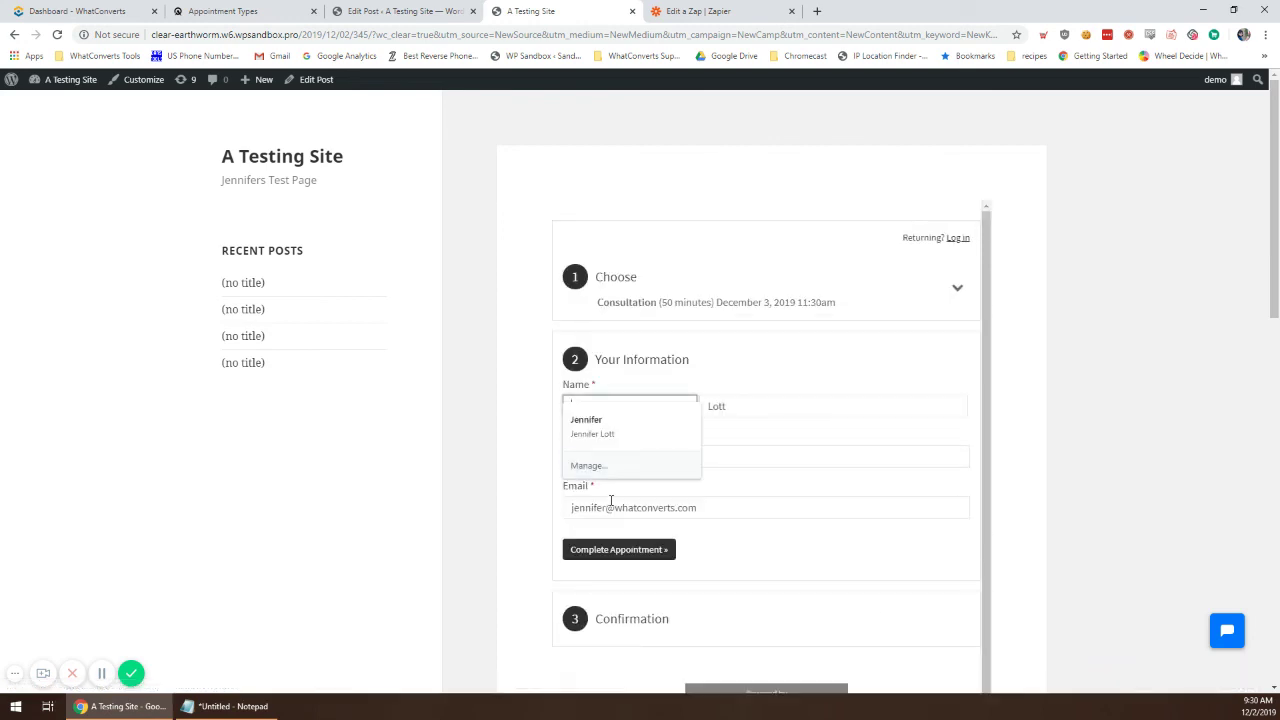
Step: Replace the contact's first and last name and complete the appointment
{"action": "left_click", "coordinate": [541, 370]}
{"action": "double_click", "coordinate": [608, 405]}
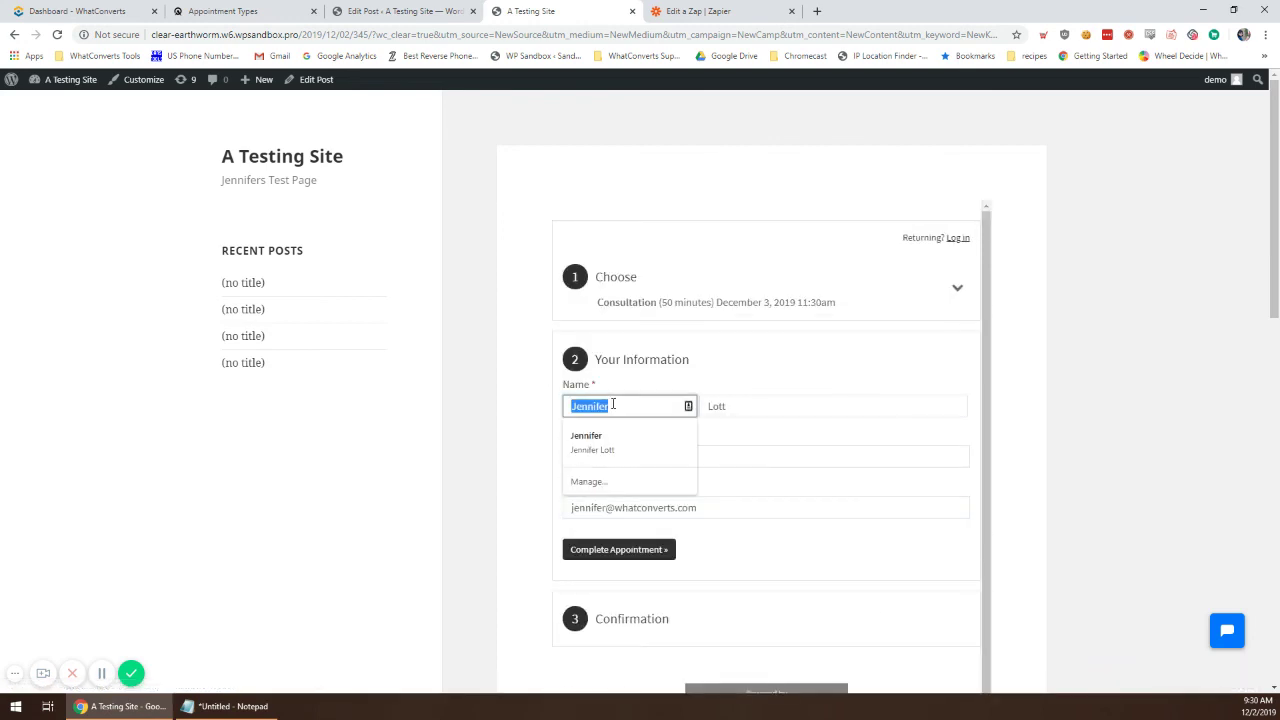
{"action": "type", "text": "New Test"}
{"action": "key", "text": "Tab"}
{"action": "type", "text": "T"}
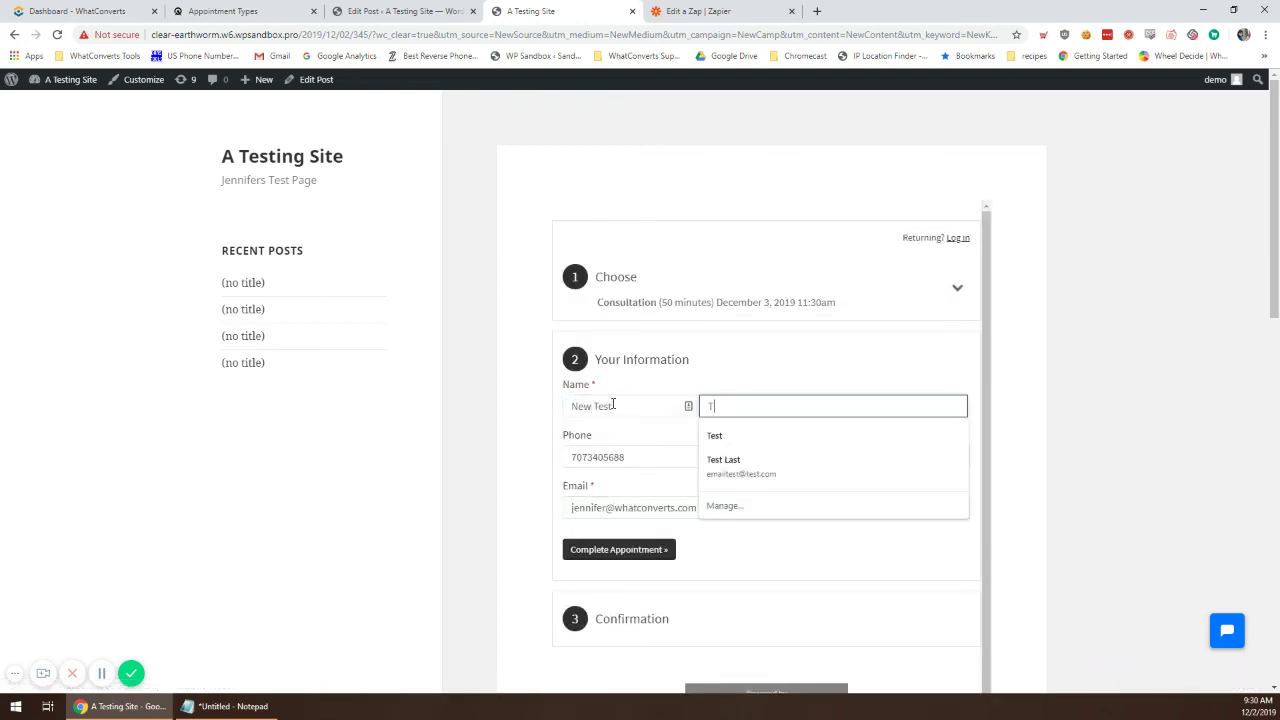
{"action": "type", "text": "esting"}
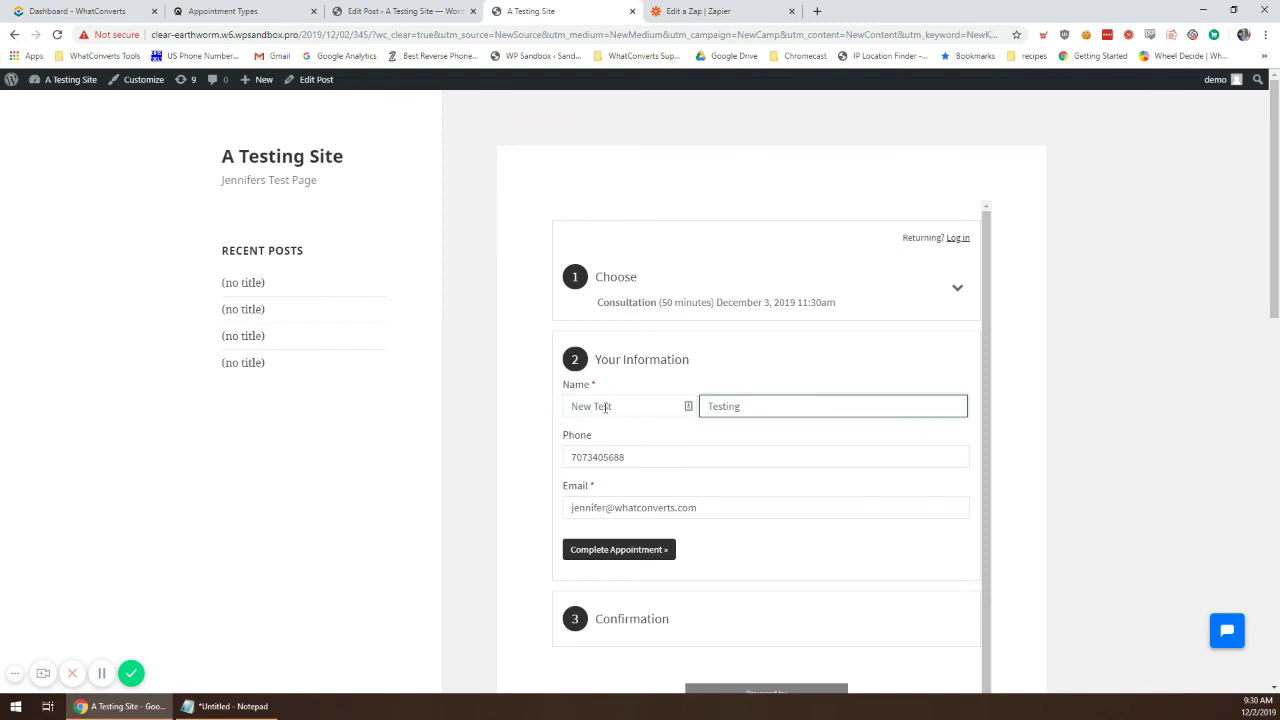
{"action": "left_click", "coordinate": [612, 550]}
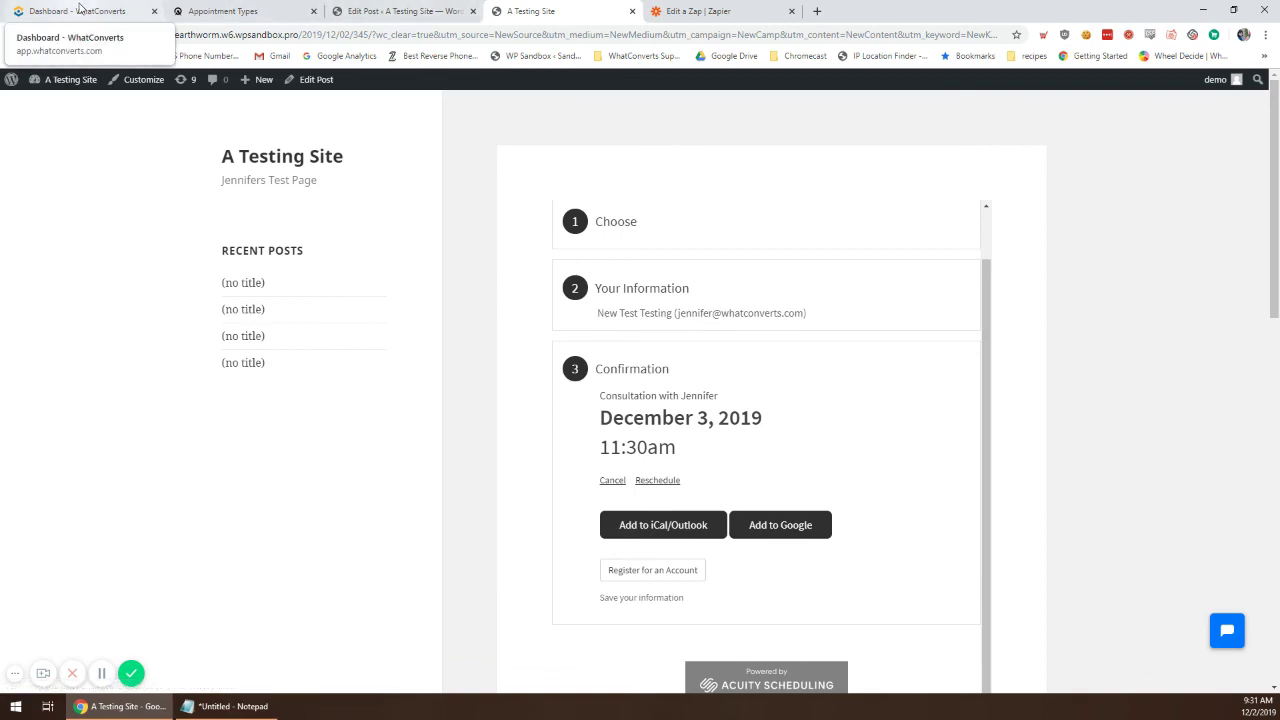
Step: Refresh the WhatConverts leads list and open the new test lead's details
{"action": "left_click", "coordinate": [83, 9]}
{"action": "left_click", "coordinate": [110, 610]}
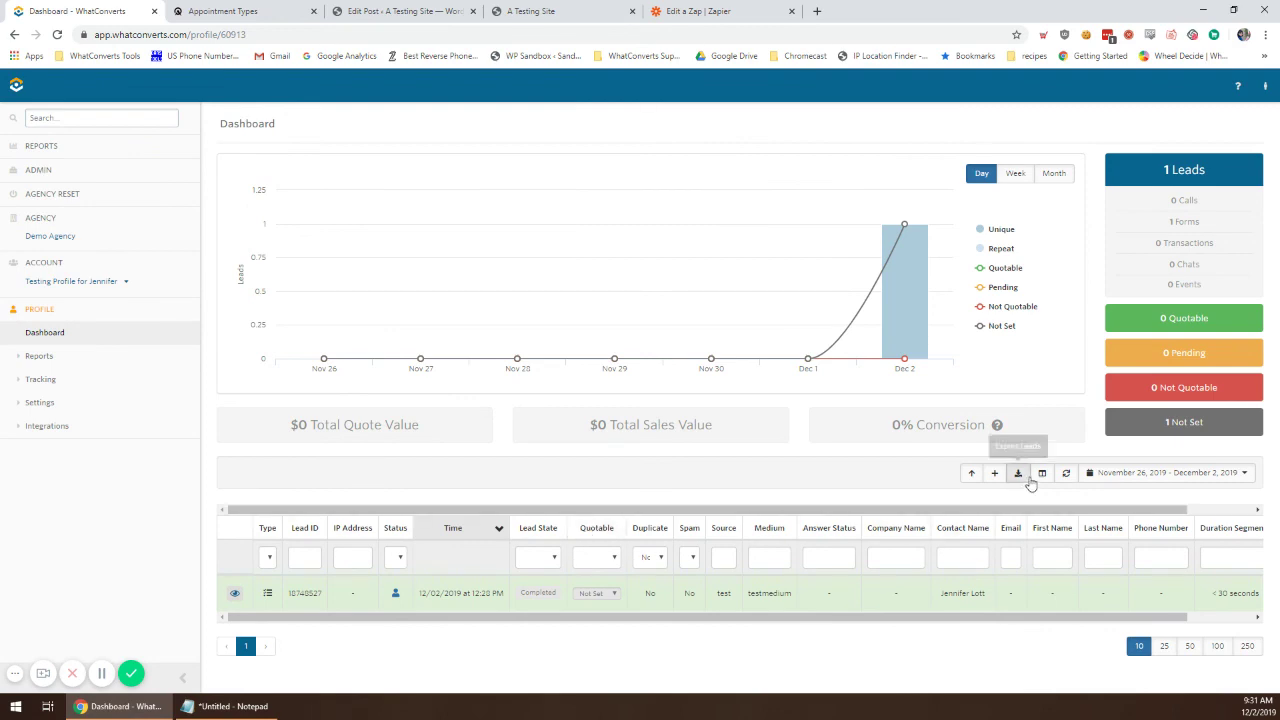
{"action": "left_click", "coordinate": [1065, 473]}
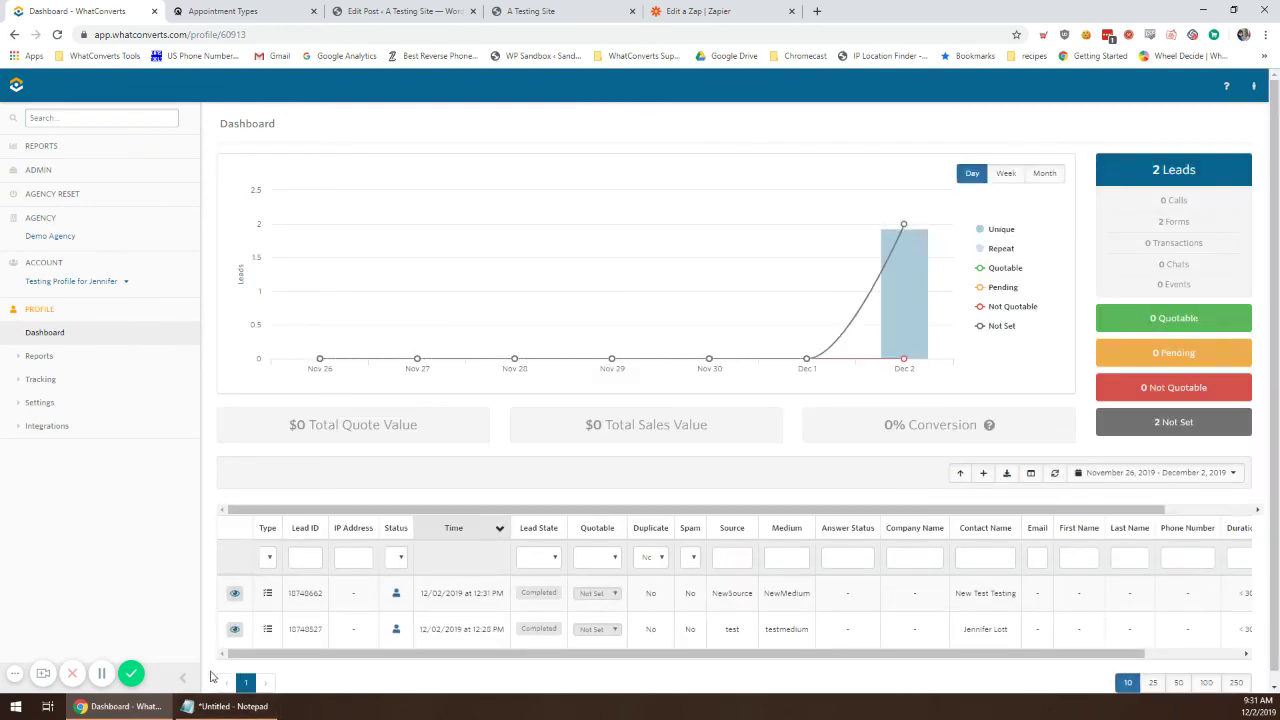
{"action": "left_click", "coordinate": [234, 593]}
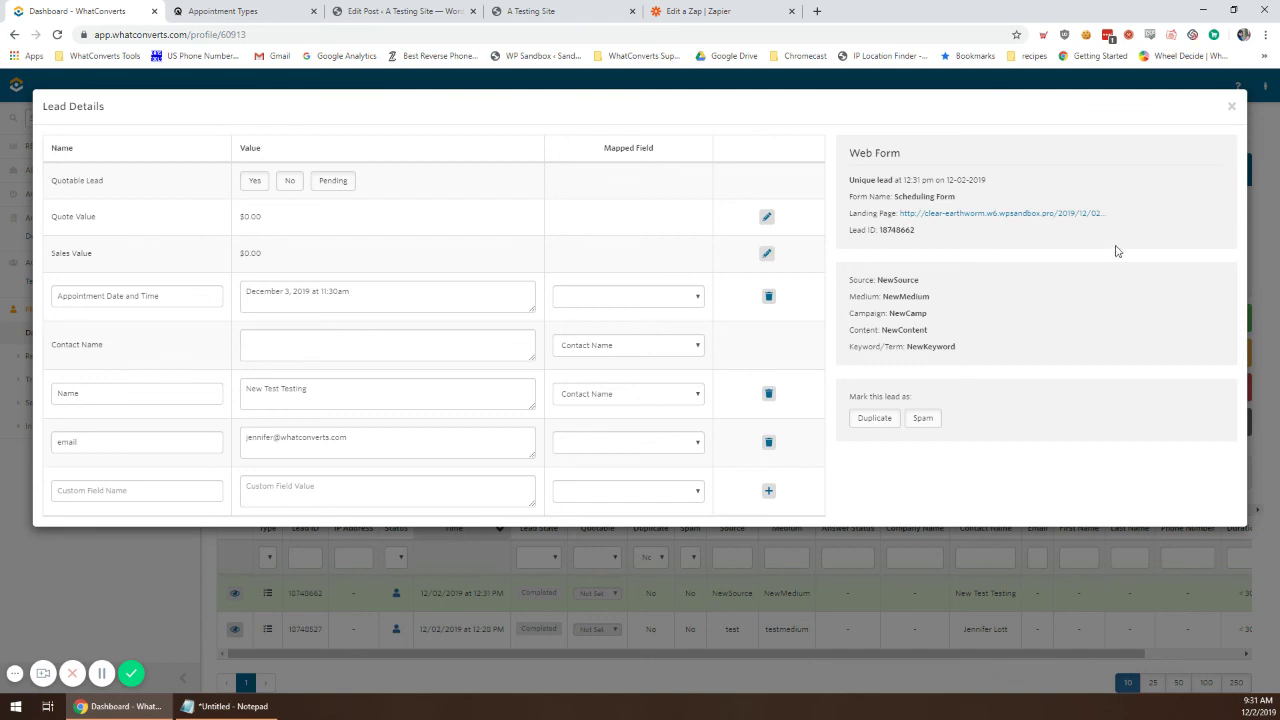
Step: Check the Campaign NewCamp and Content NewContent lines, then reopen the lead's details
{"action": "left_click_drag", "start_coordinate": [951, 317], "coordinate": [912, 325]}
{"action": "double_click", "coordinate": [851, 316]}
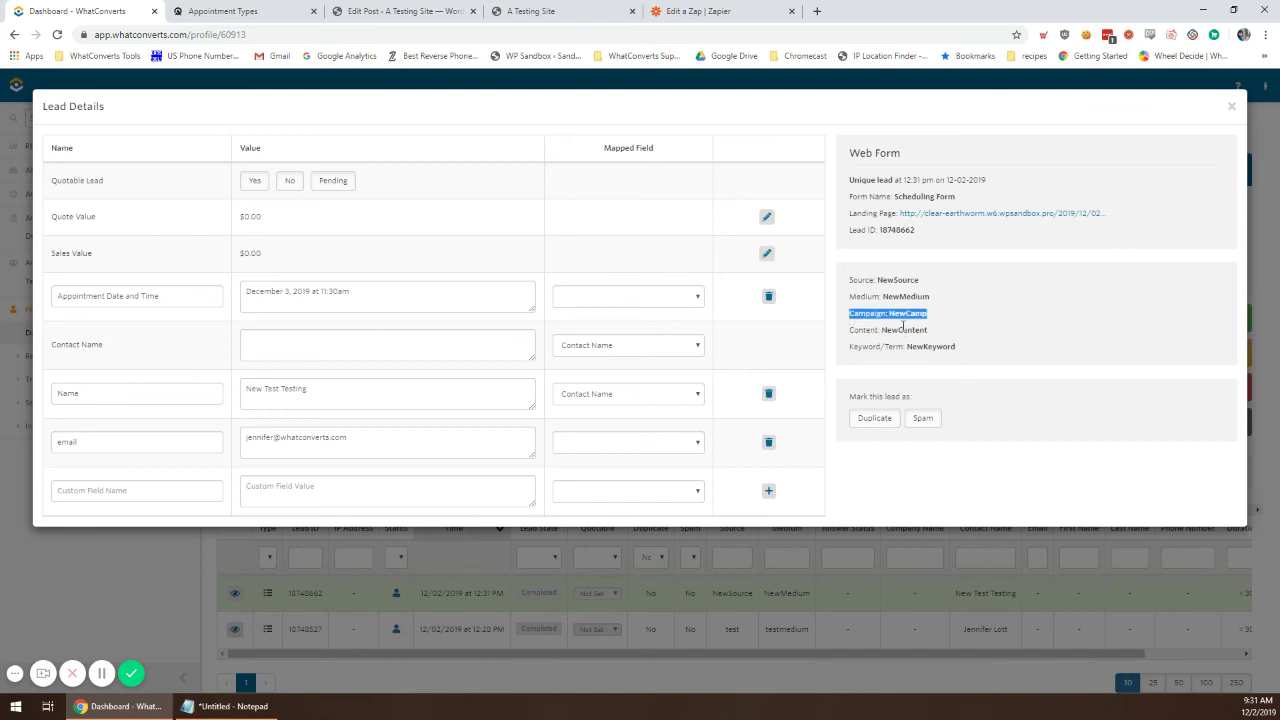
{"action": "left_click", "coordinate": [899, 325]}
{"action": "triple_click", "coordinate": [867, 327]}
{"action": "triple_click", "coordinate": [871, 312]}
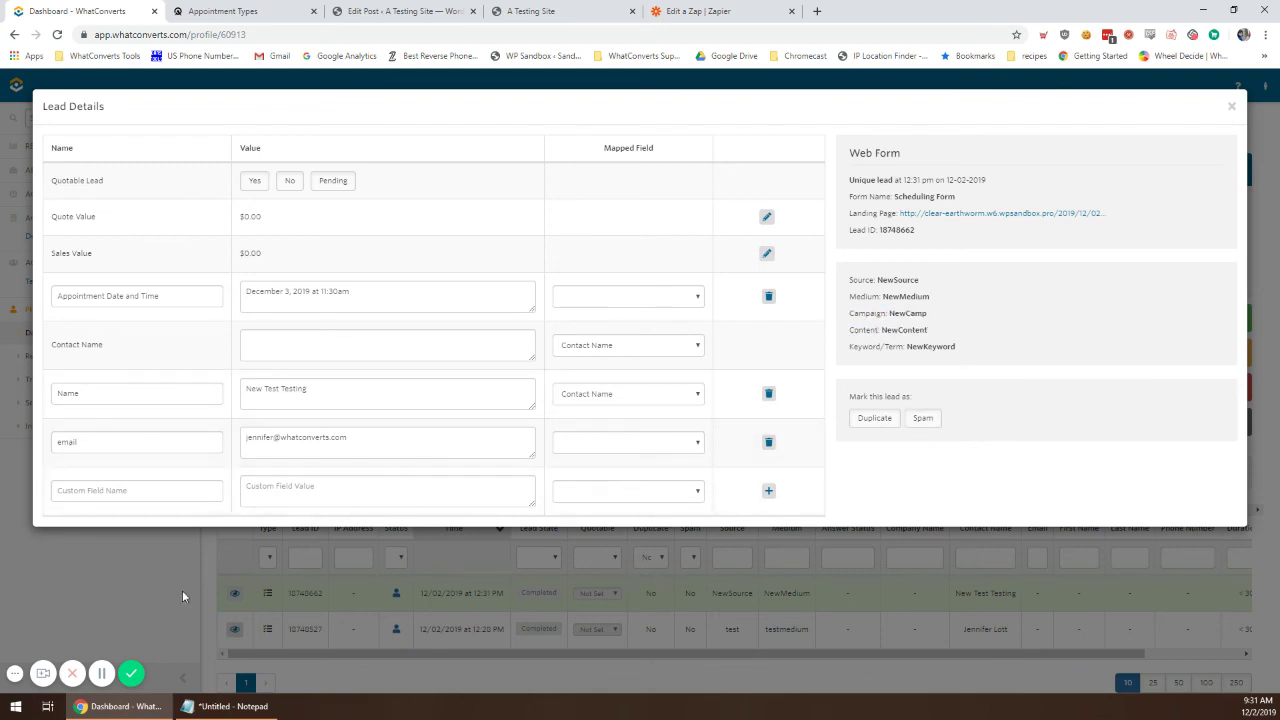
{"action": "left_click", "coordinate": [188, 552]}
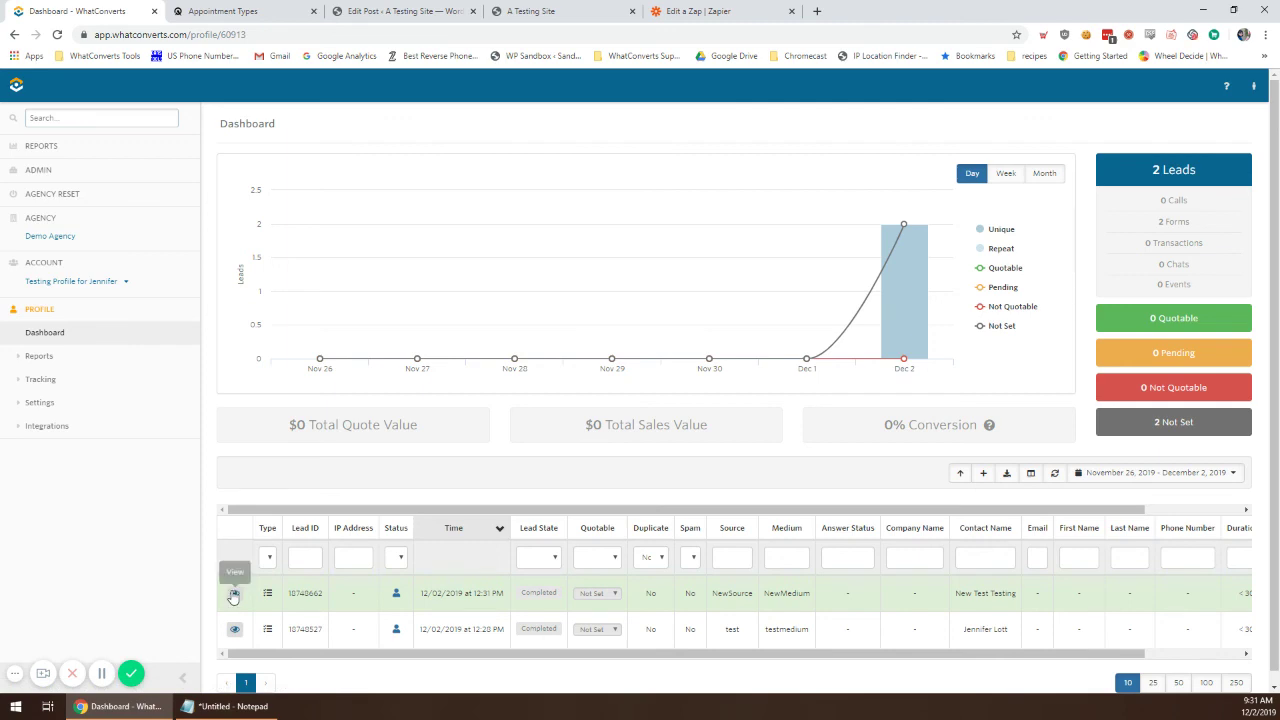
{"action": "left_click", "coordinate": [234, 594]}
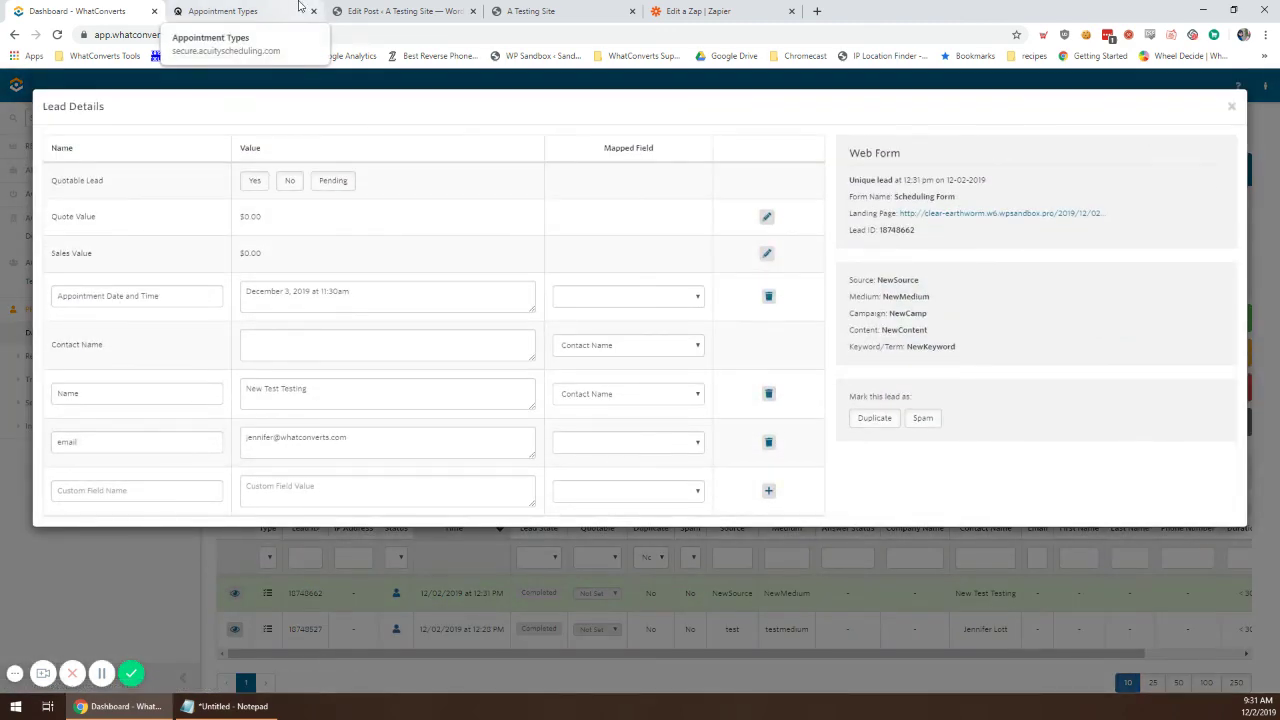